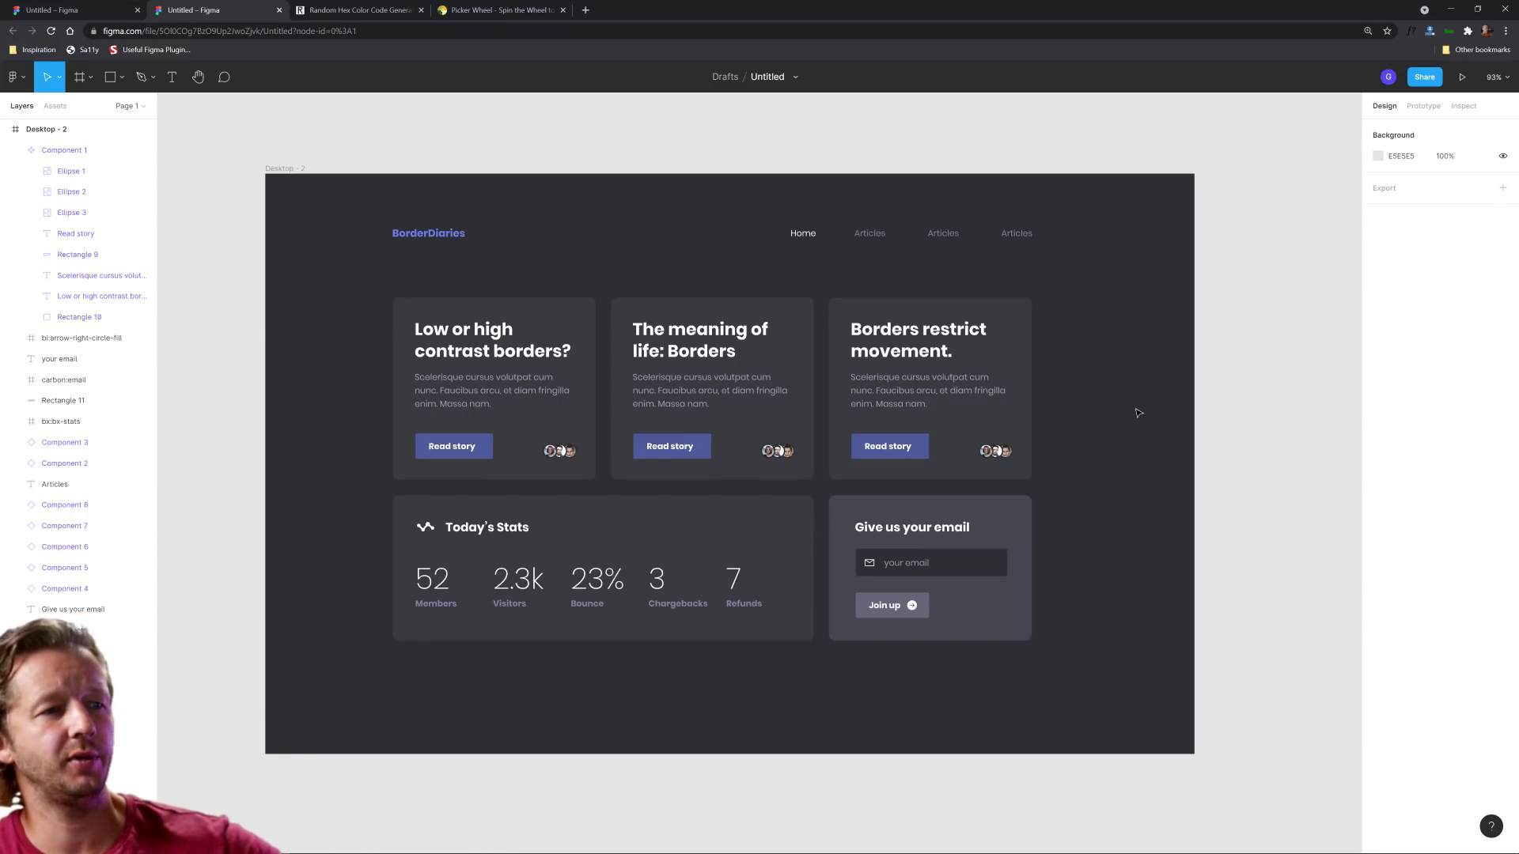
Capture a screenshot region covering the Desktop - 2 dashboard design
click(744, 319)
click(633, 263)
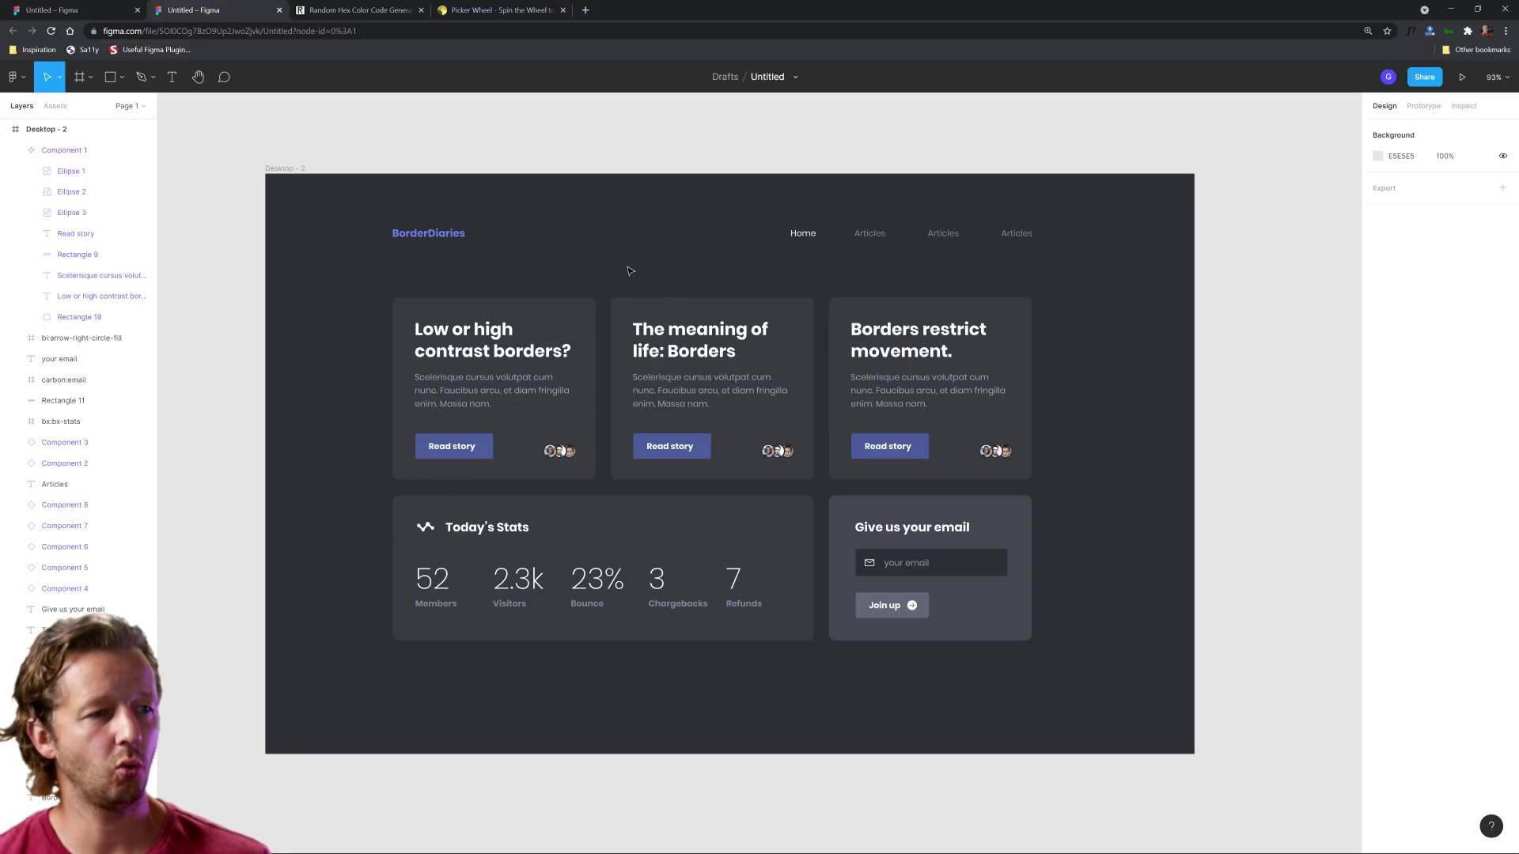
scroll(582, 272, up, 1)
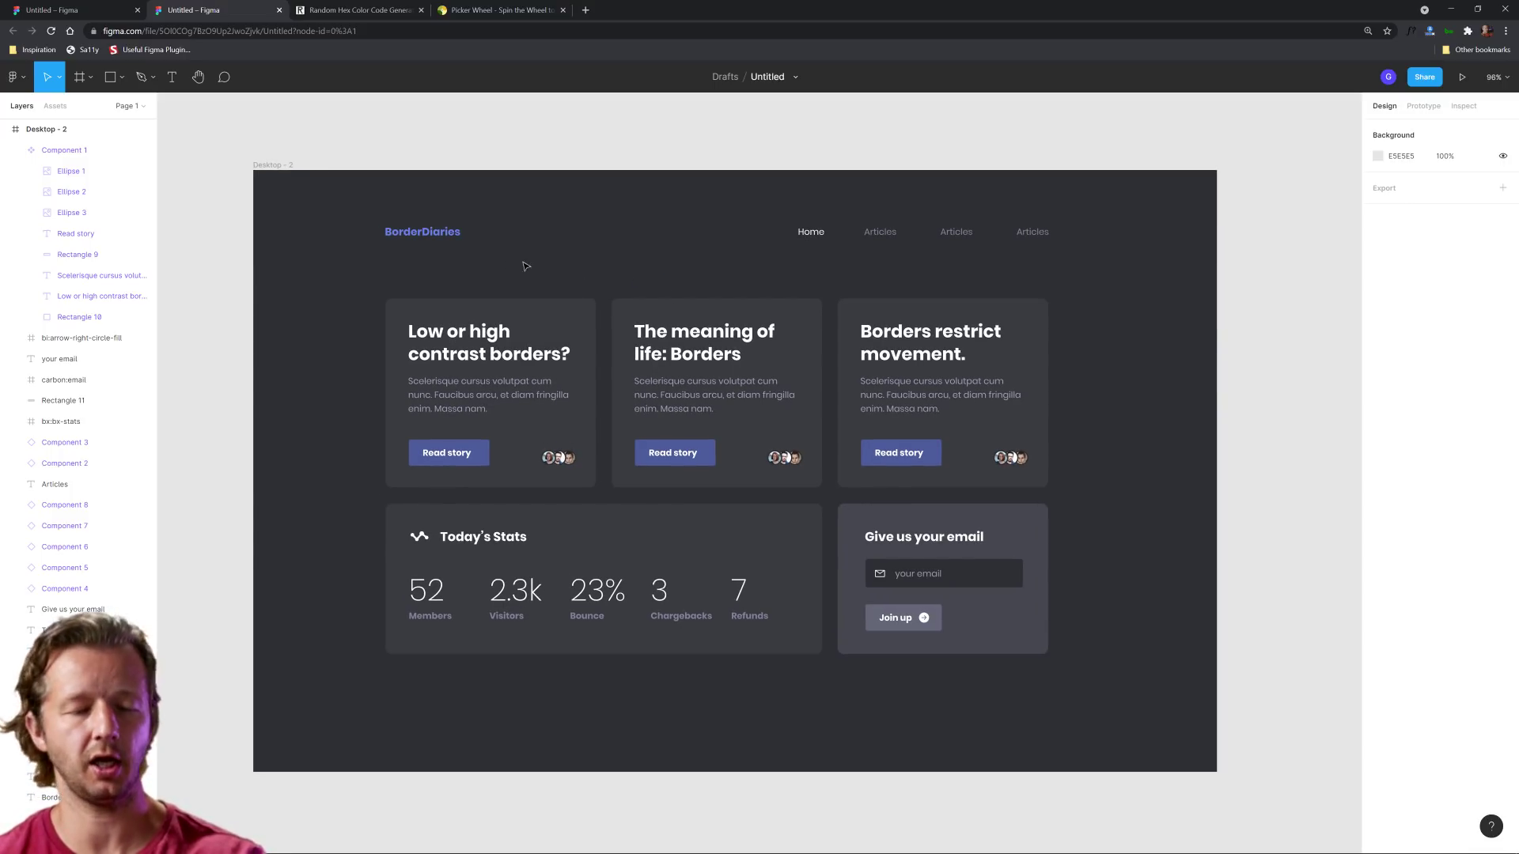
key(Print)
drag(256, 171, 1213, 765)
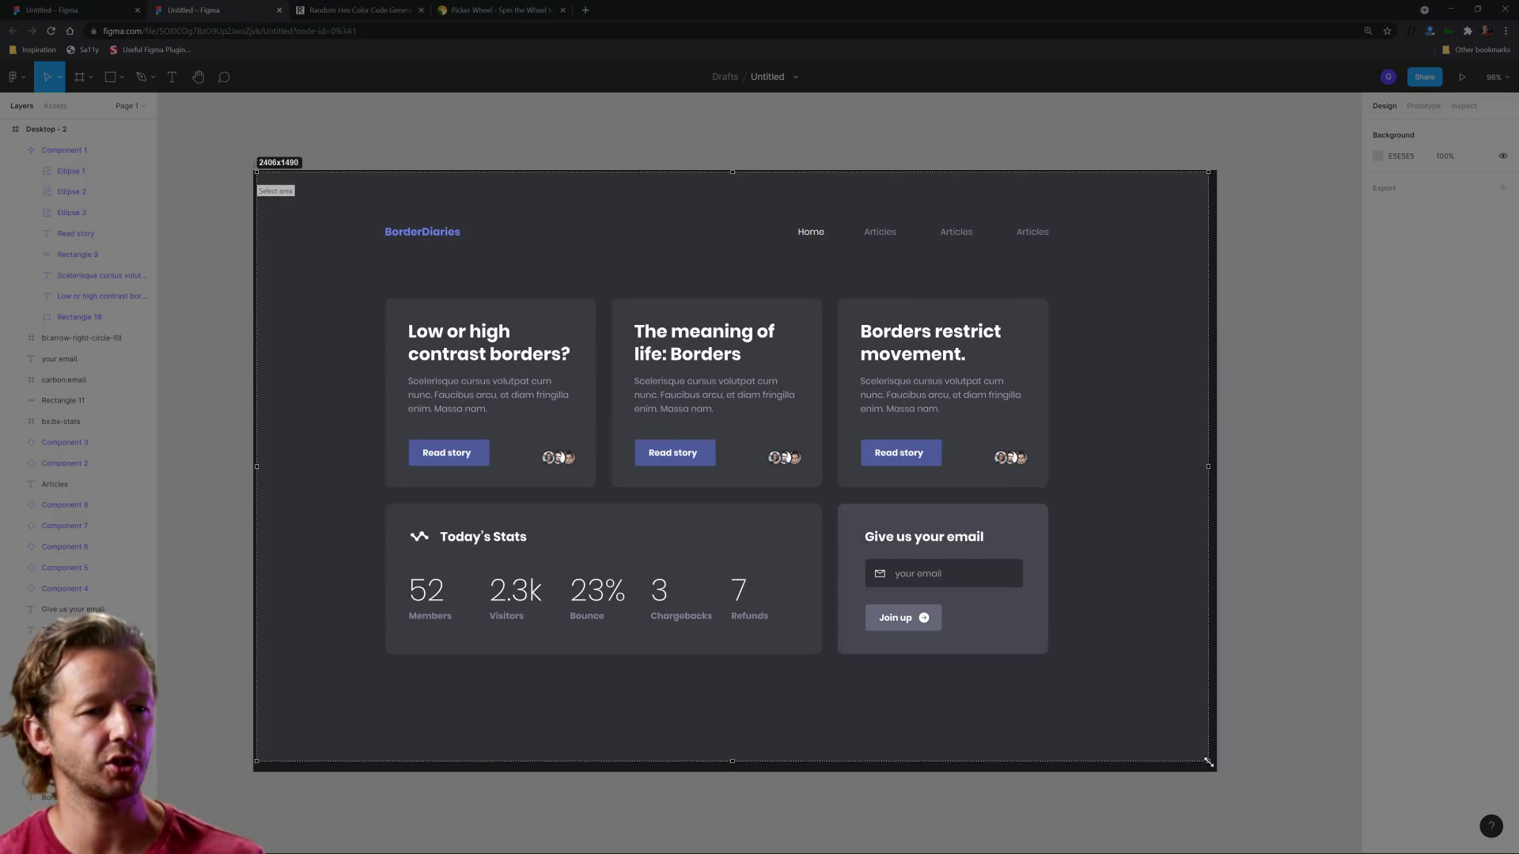
Paste the captured screenshot onto the canvas and place it to the left of the Desktop - 2 frame
scroll(934, 615, down, 3)
scroll(841, 519, down, 4)
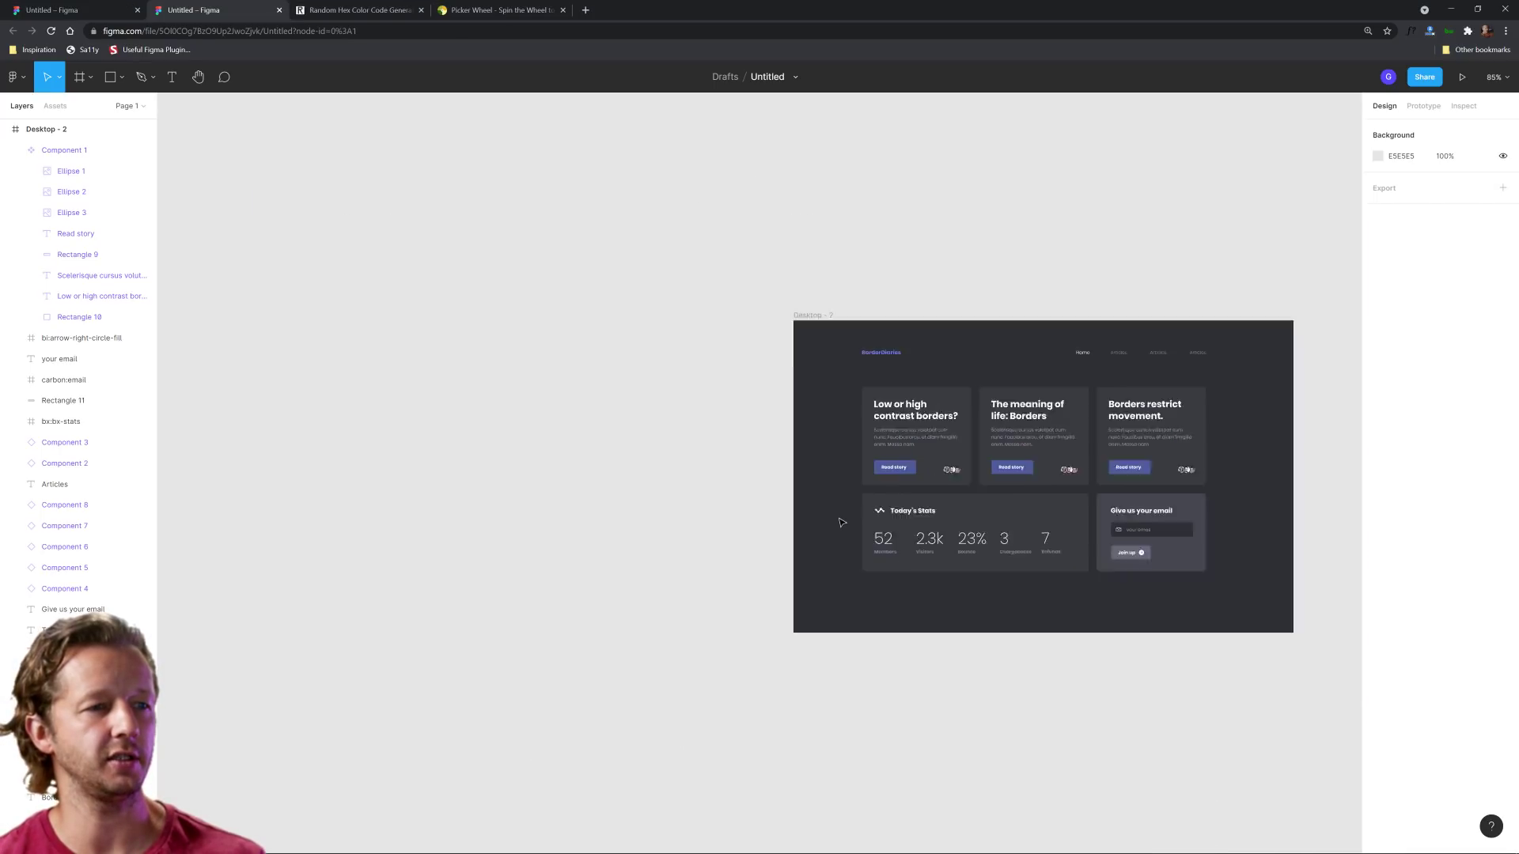
key(ctrl+v)
drag(643, 449, 543, 405)
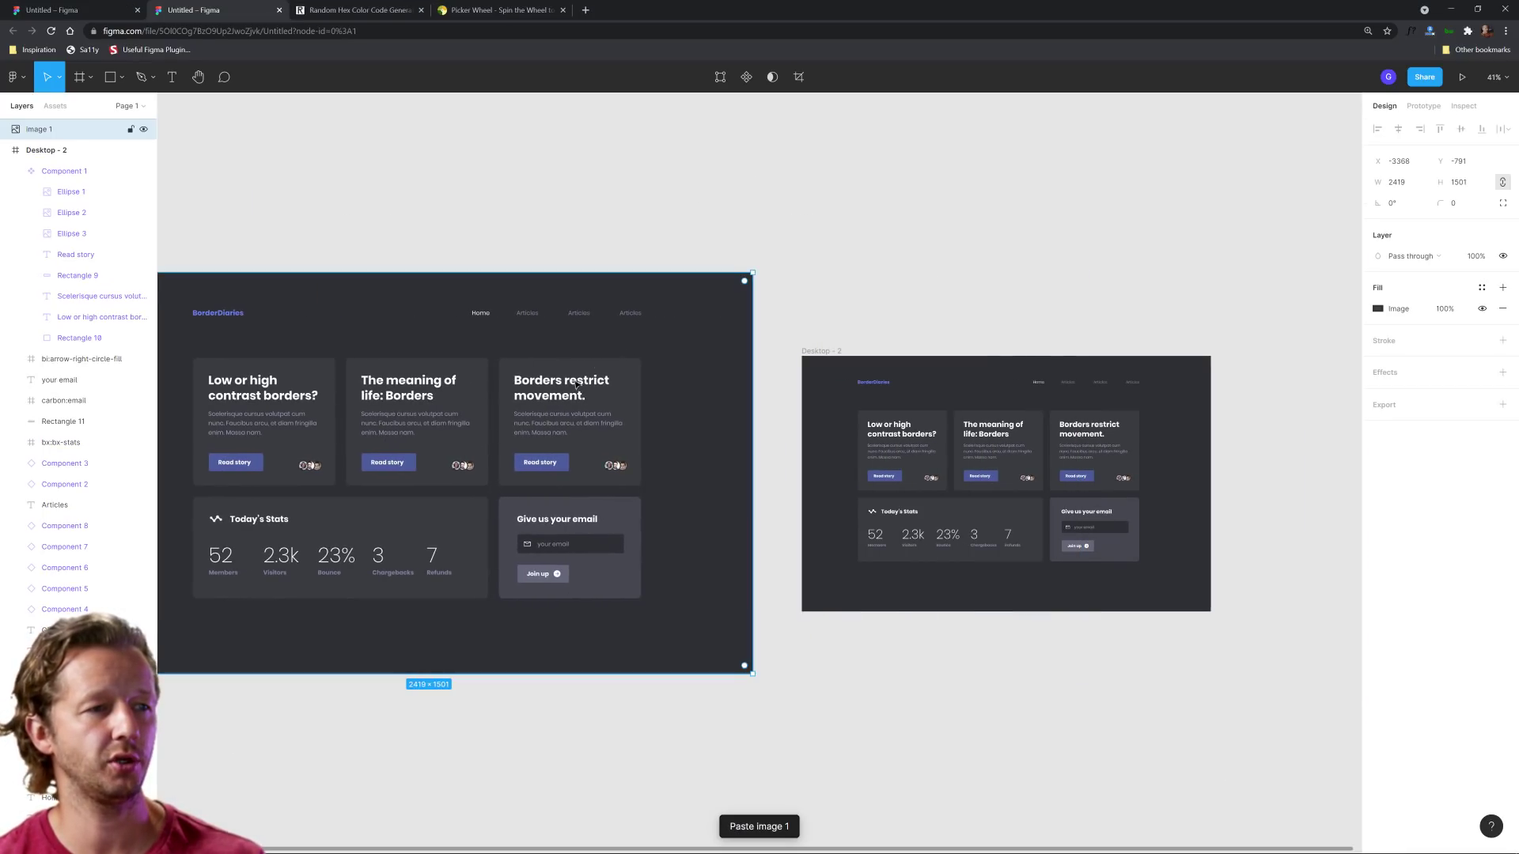
Scale the pasted screenshot down to about 1541 × 956 and align it beside the Desktop - 2 frame, matching its height
drag(750, 271, 639, 354)
drag(585, 427, 665, 444)
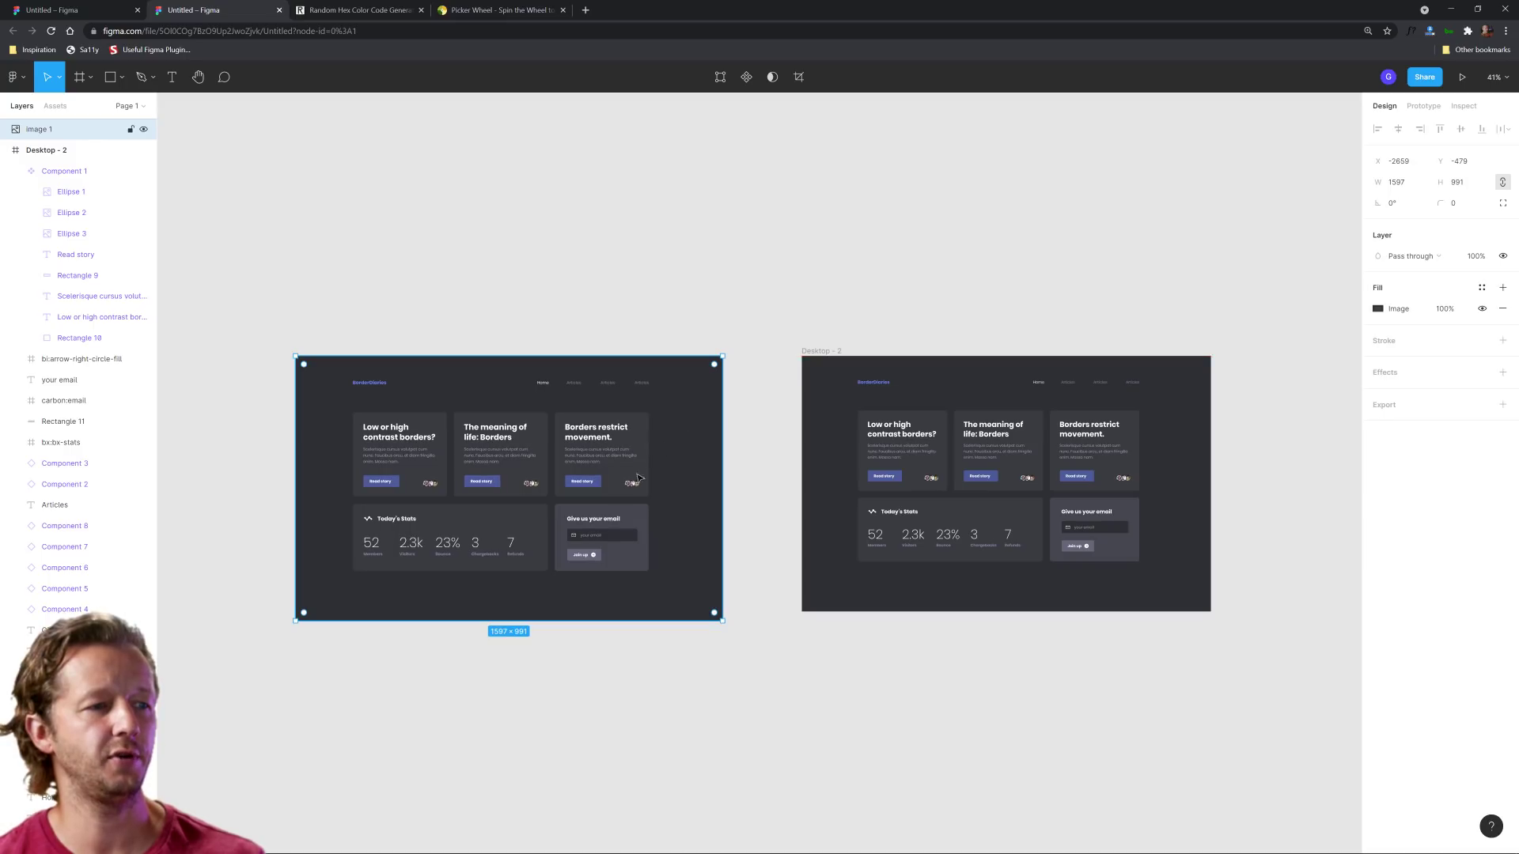
drag(722, 621, 708, 611)
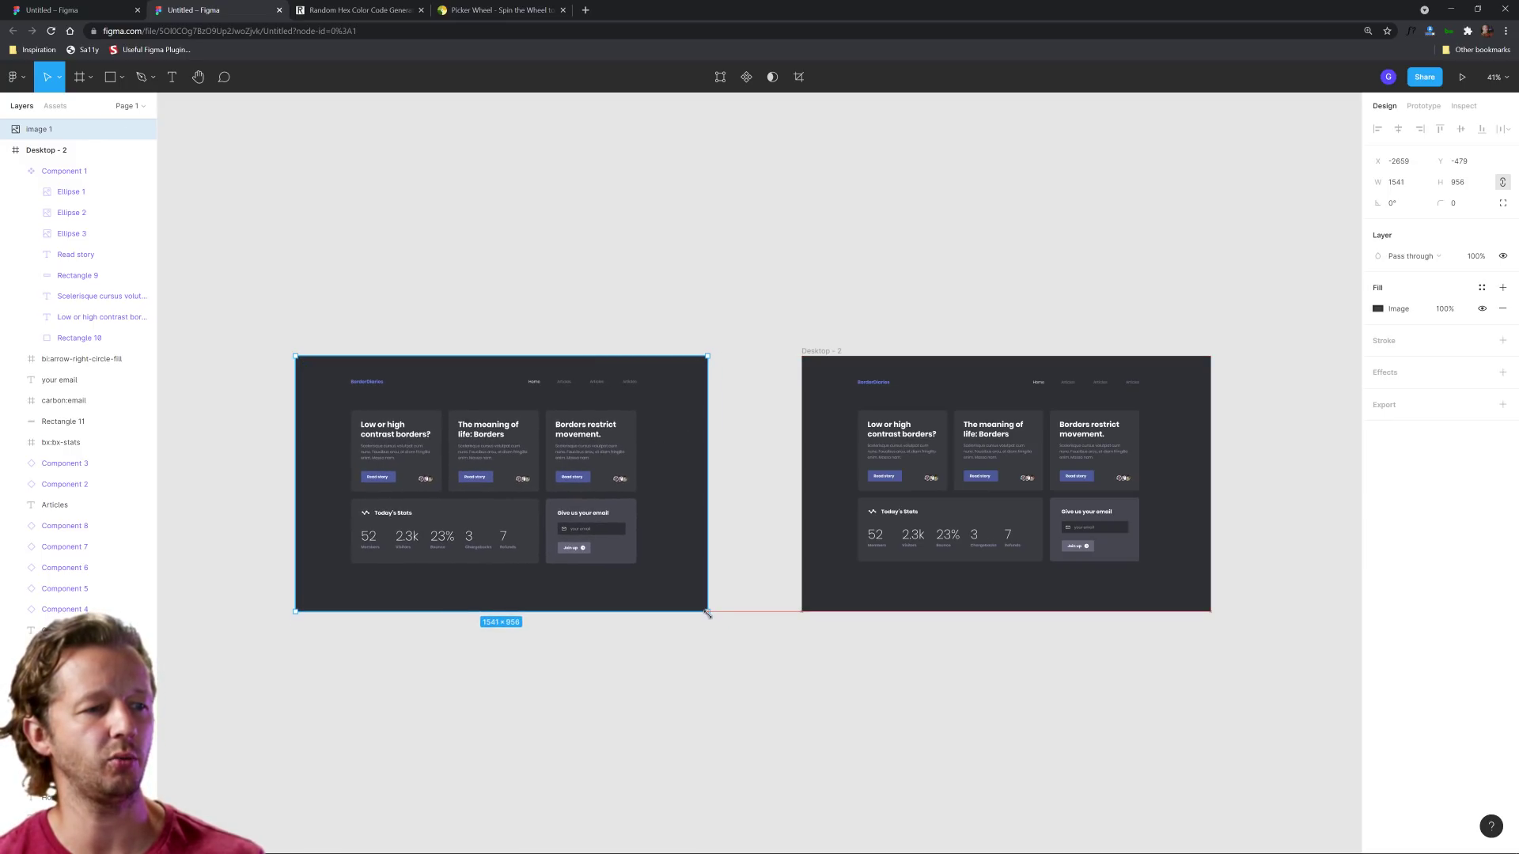
click(840, 644)
Generate a random hex colour on RANDOM.ORG, and spin the light/dark wheel on PickerWheel.com
scroll(1129, 610, right, 3)
scroll(874, 506, up, 5)
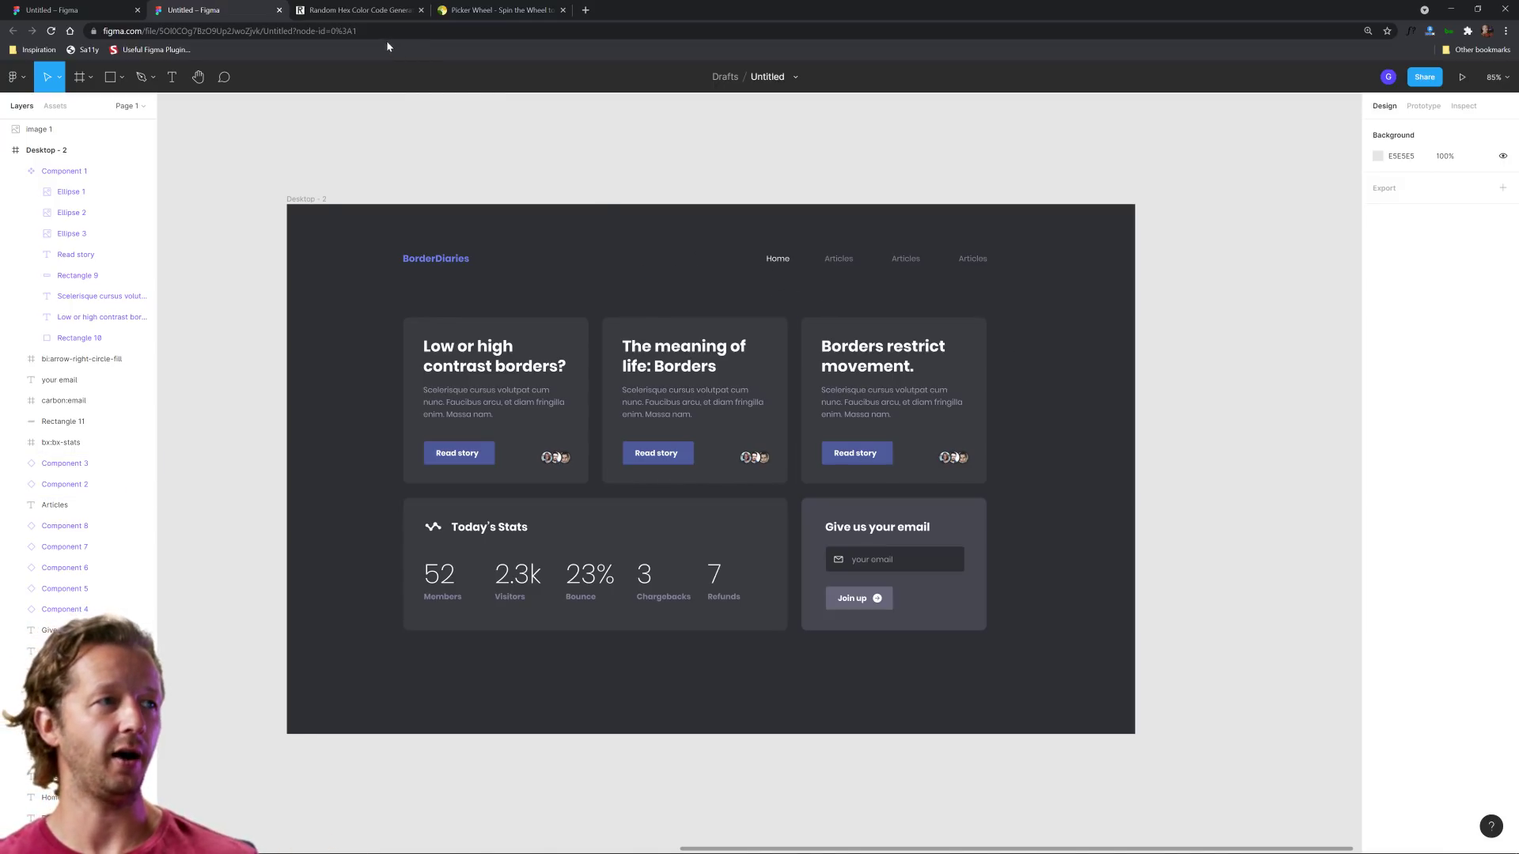
click(360, 11)
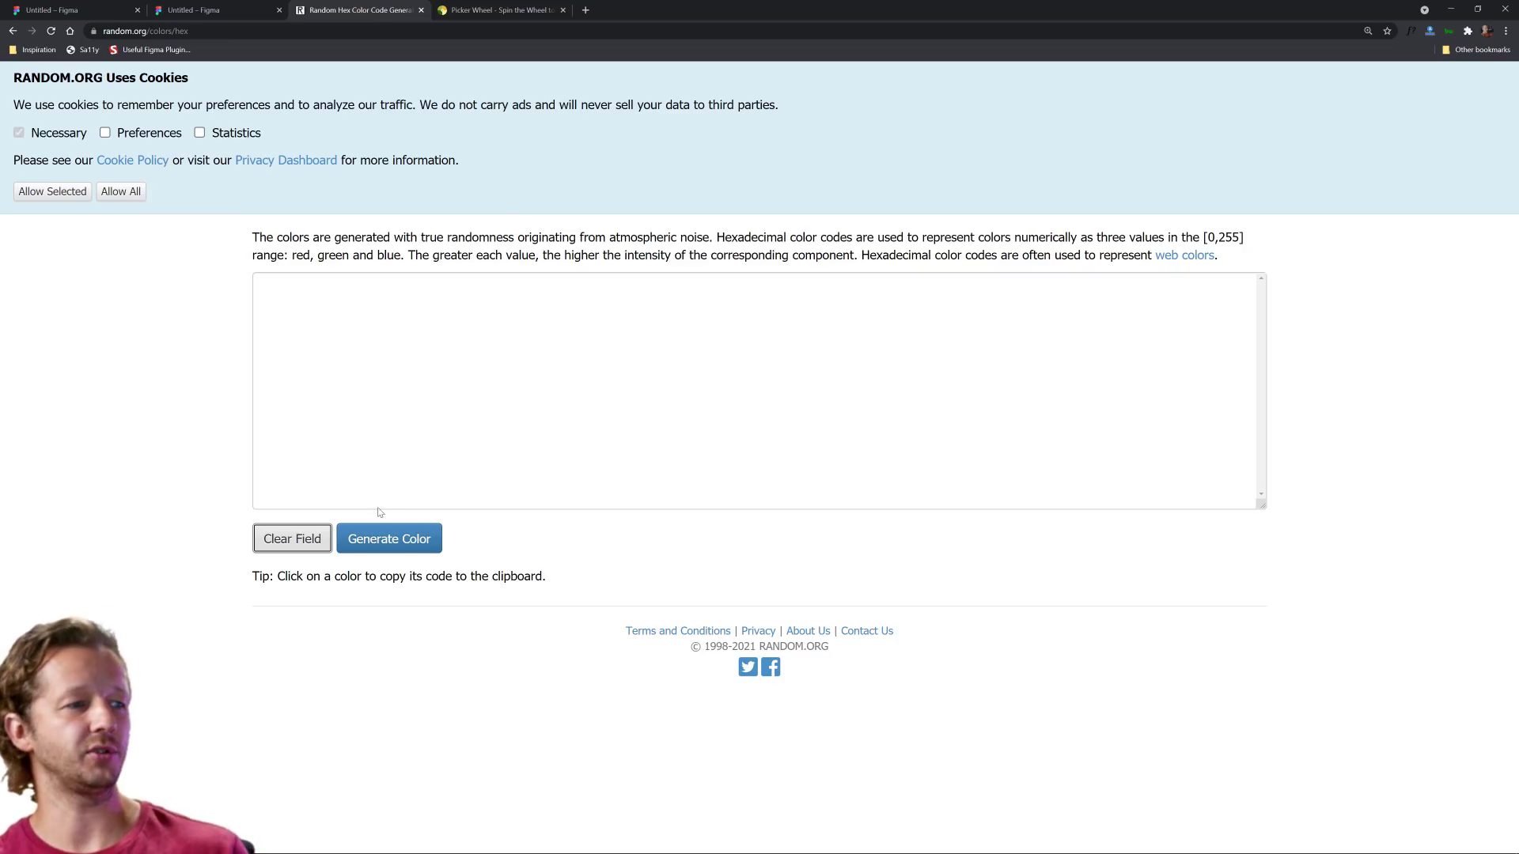
click(366, 546)
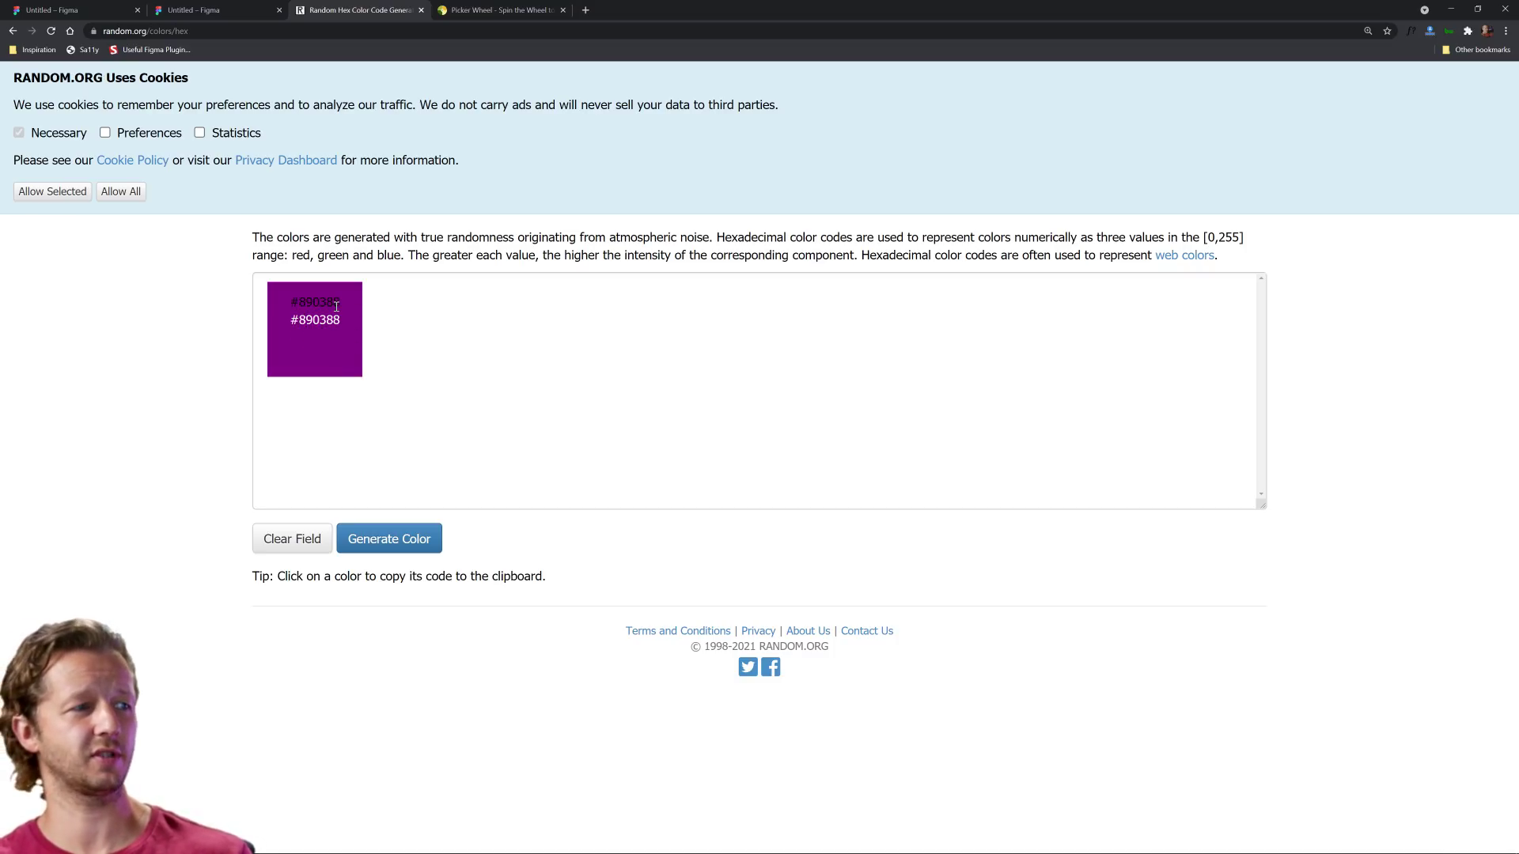
click(488, 9)
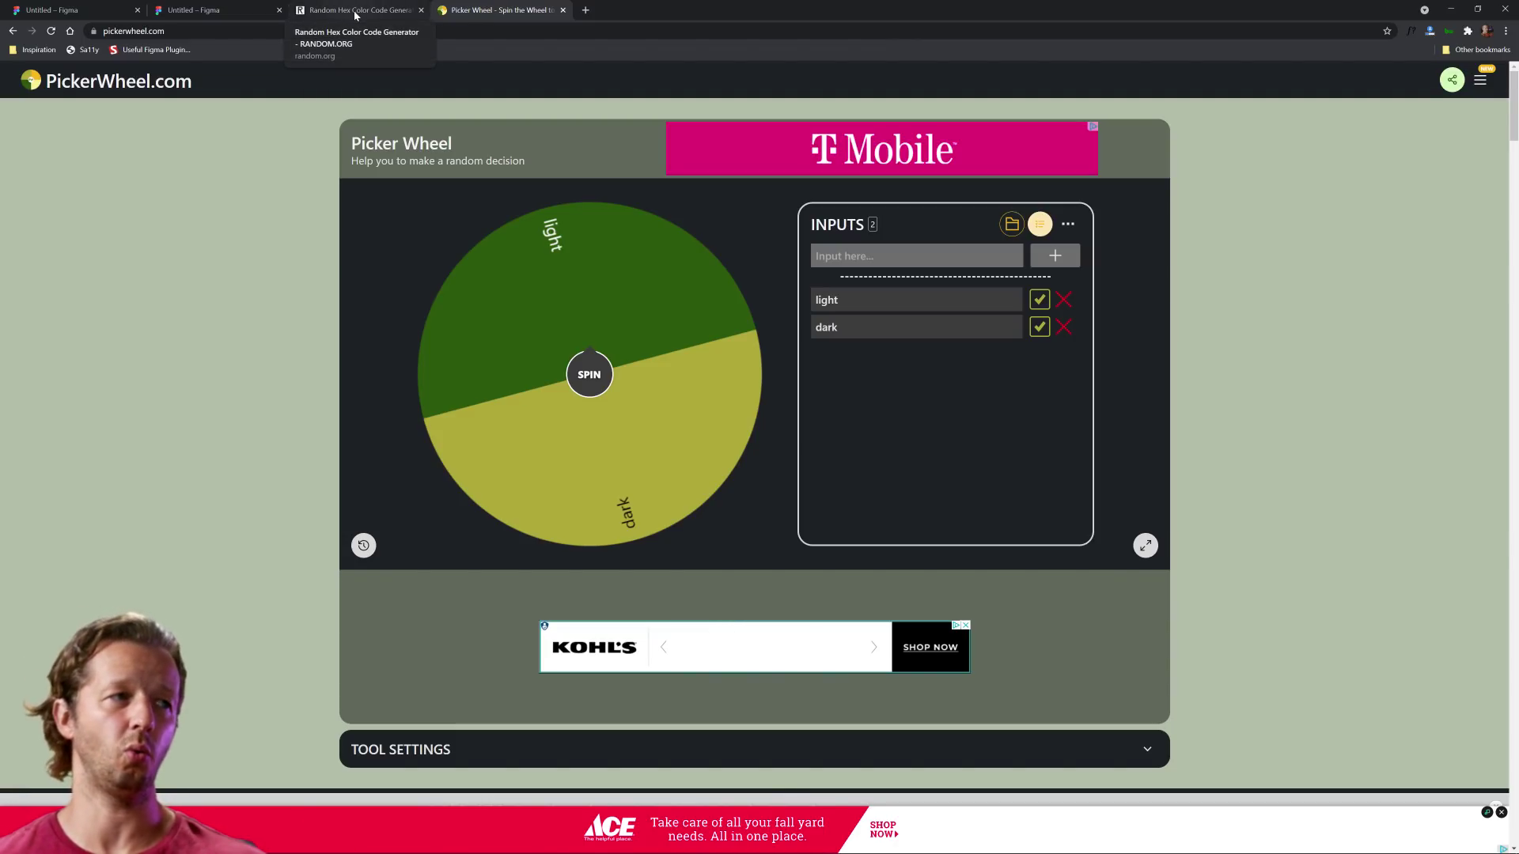
click(601, 377)
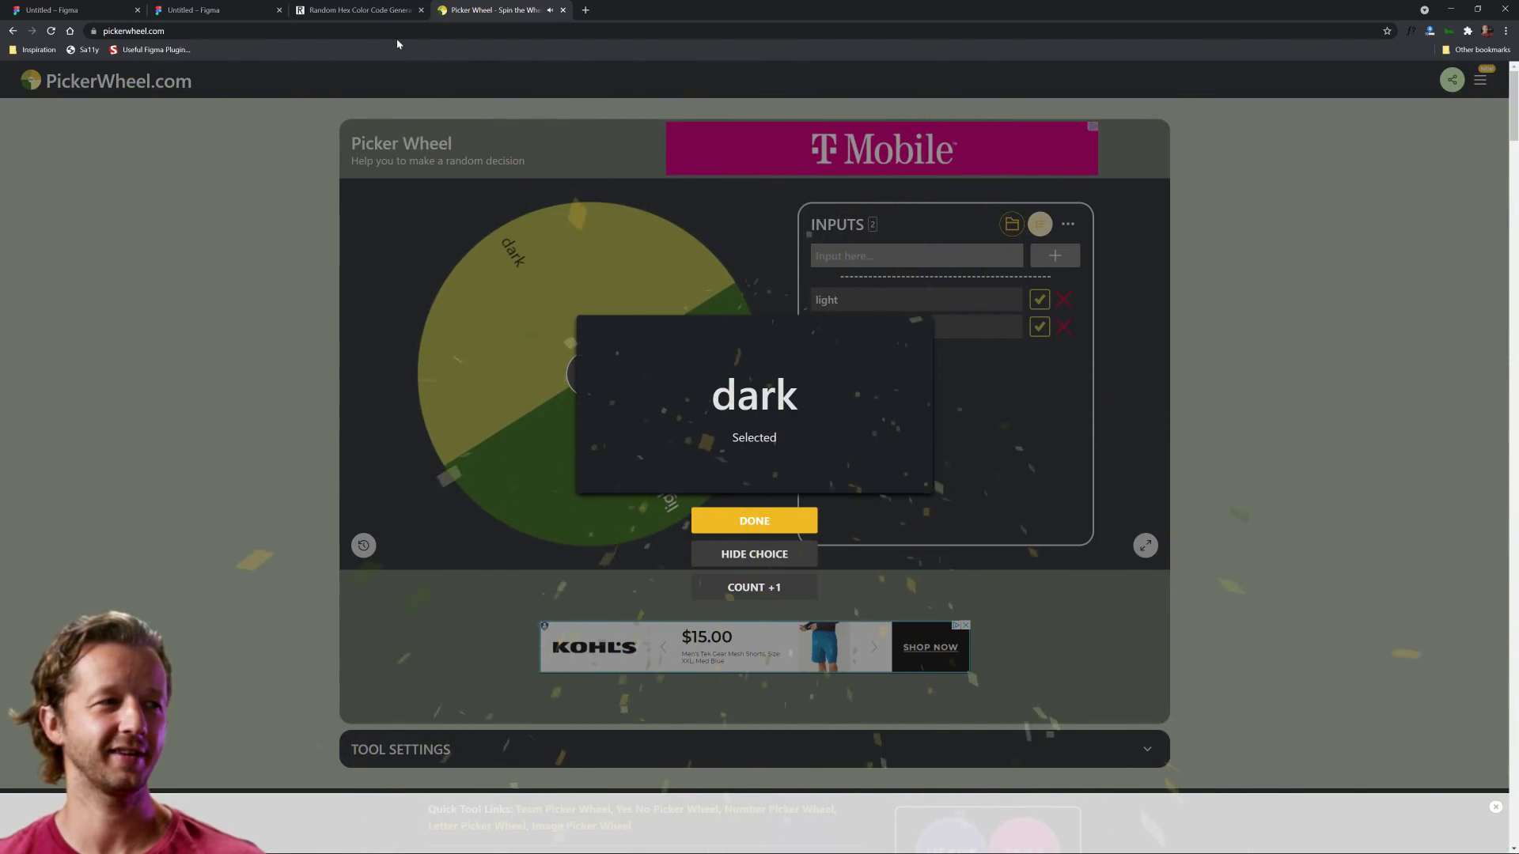
Copy the generated colour #890388 from RANDOM.ORG and apply it in Figma as the Desktop - 2 frame's fill
click(358, 10)
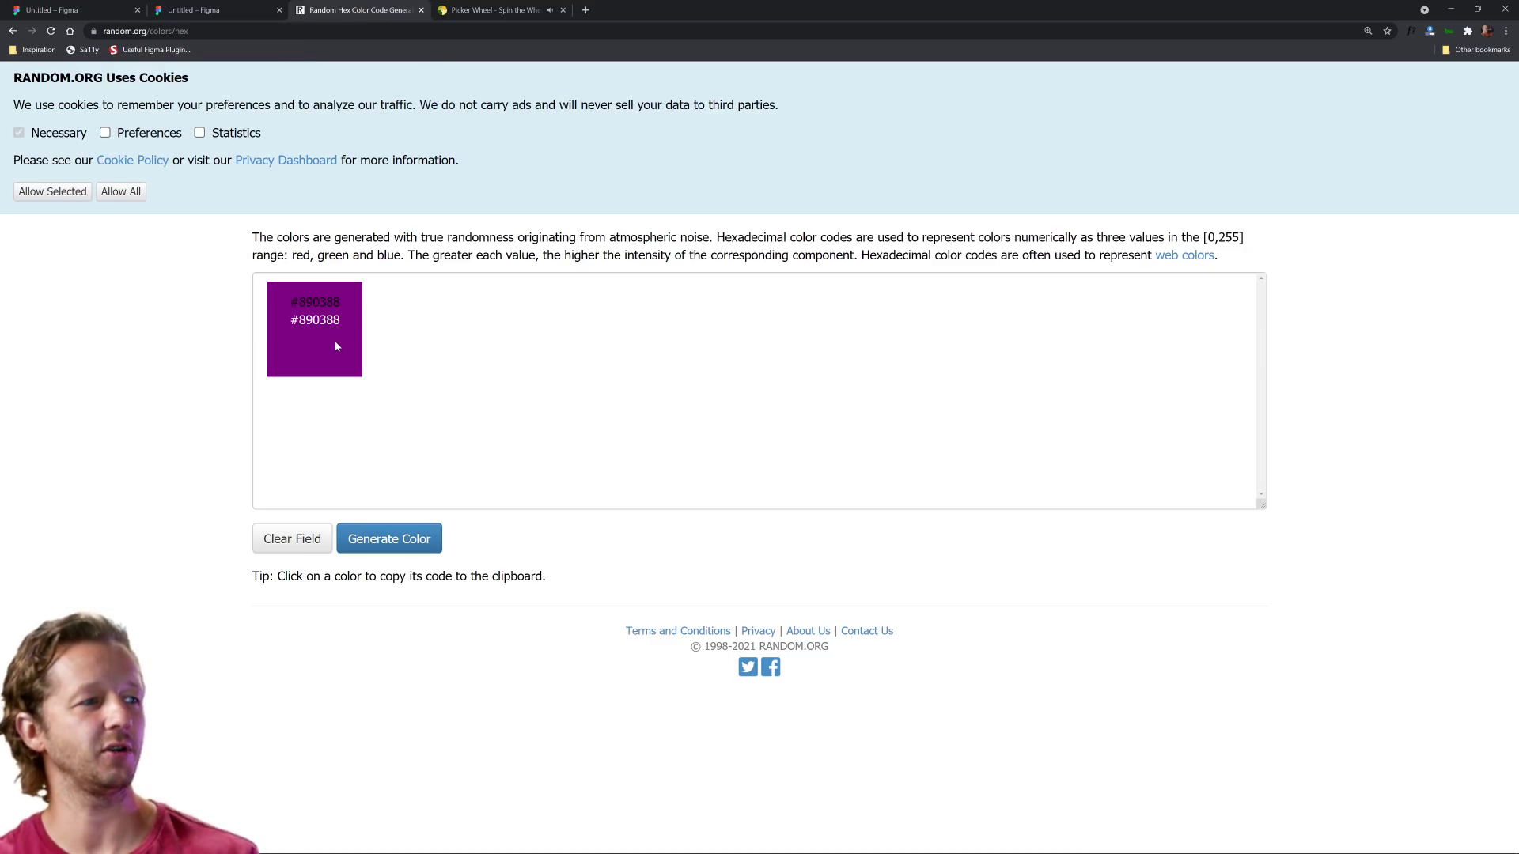
click(326, 299)
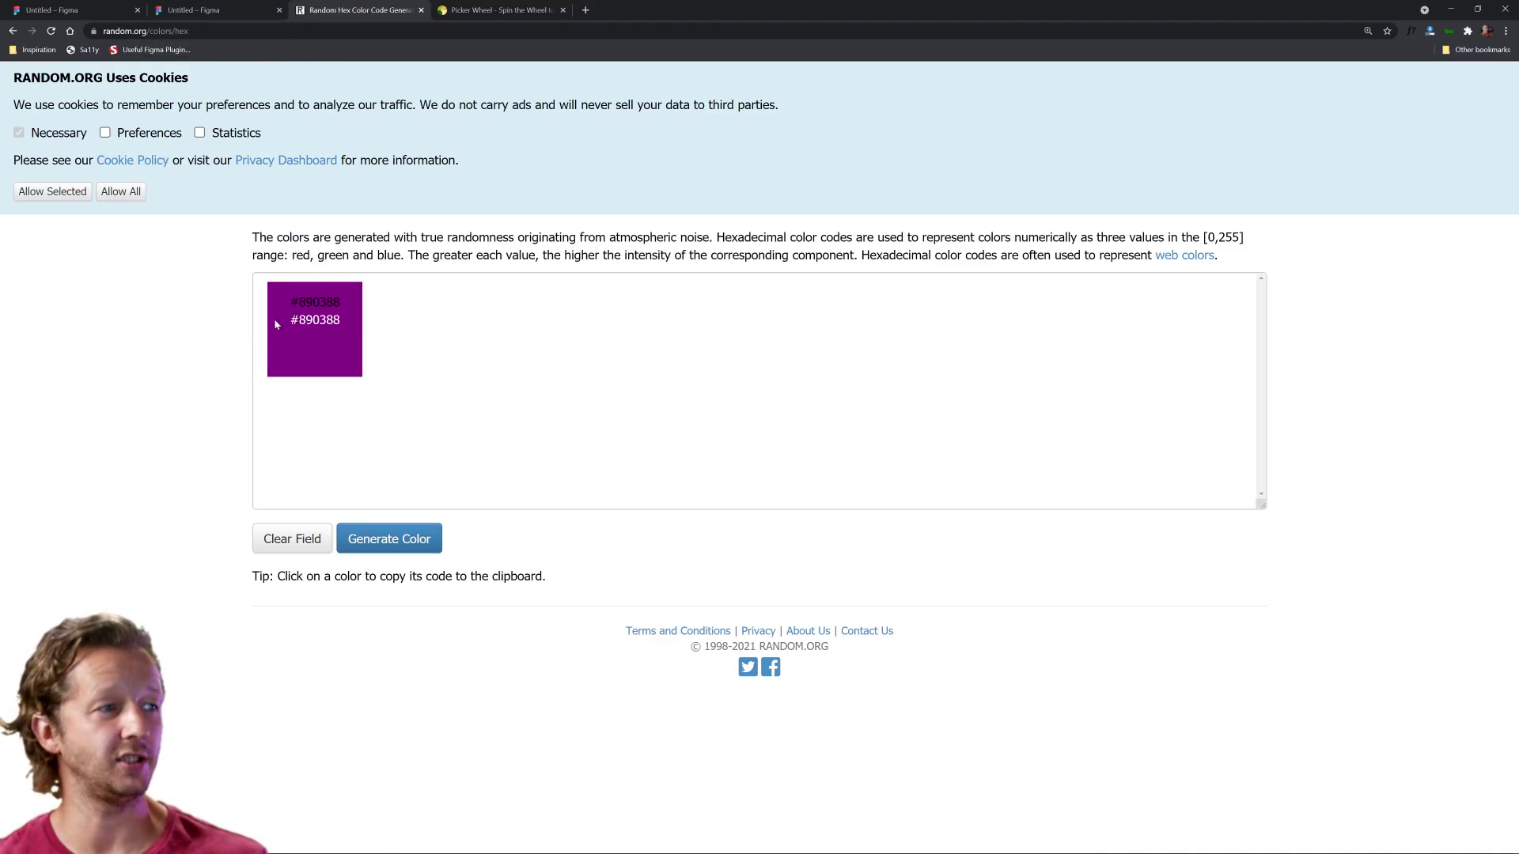
click(212, 10)
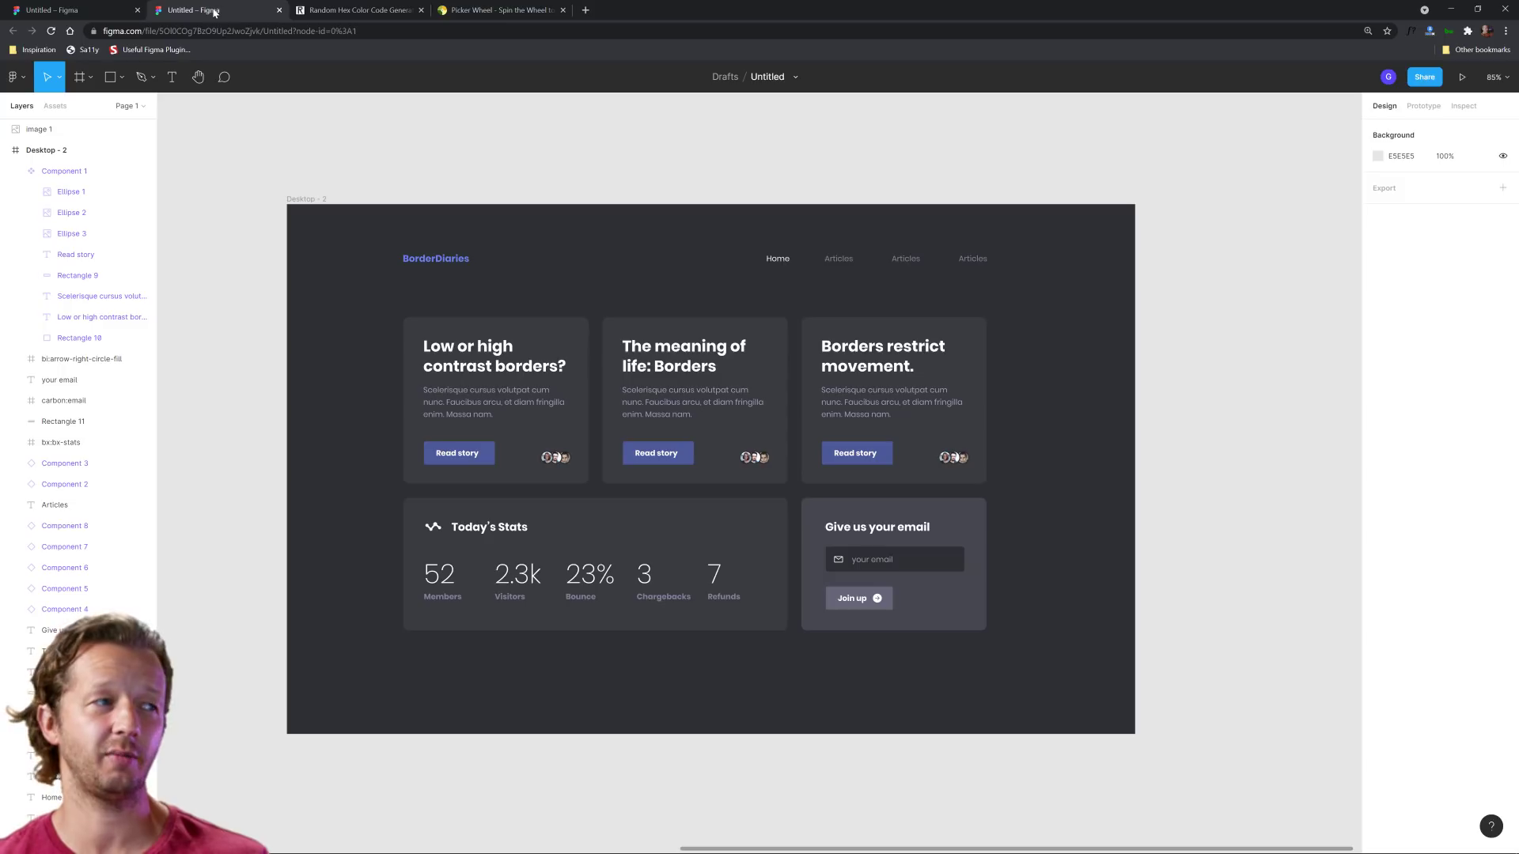
click(320, 204)
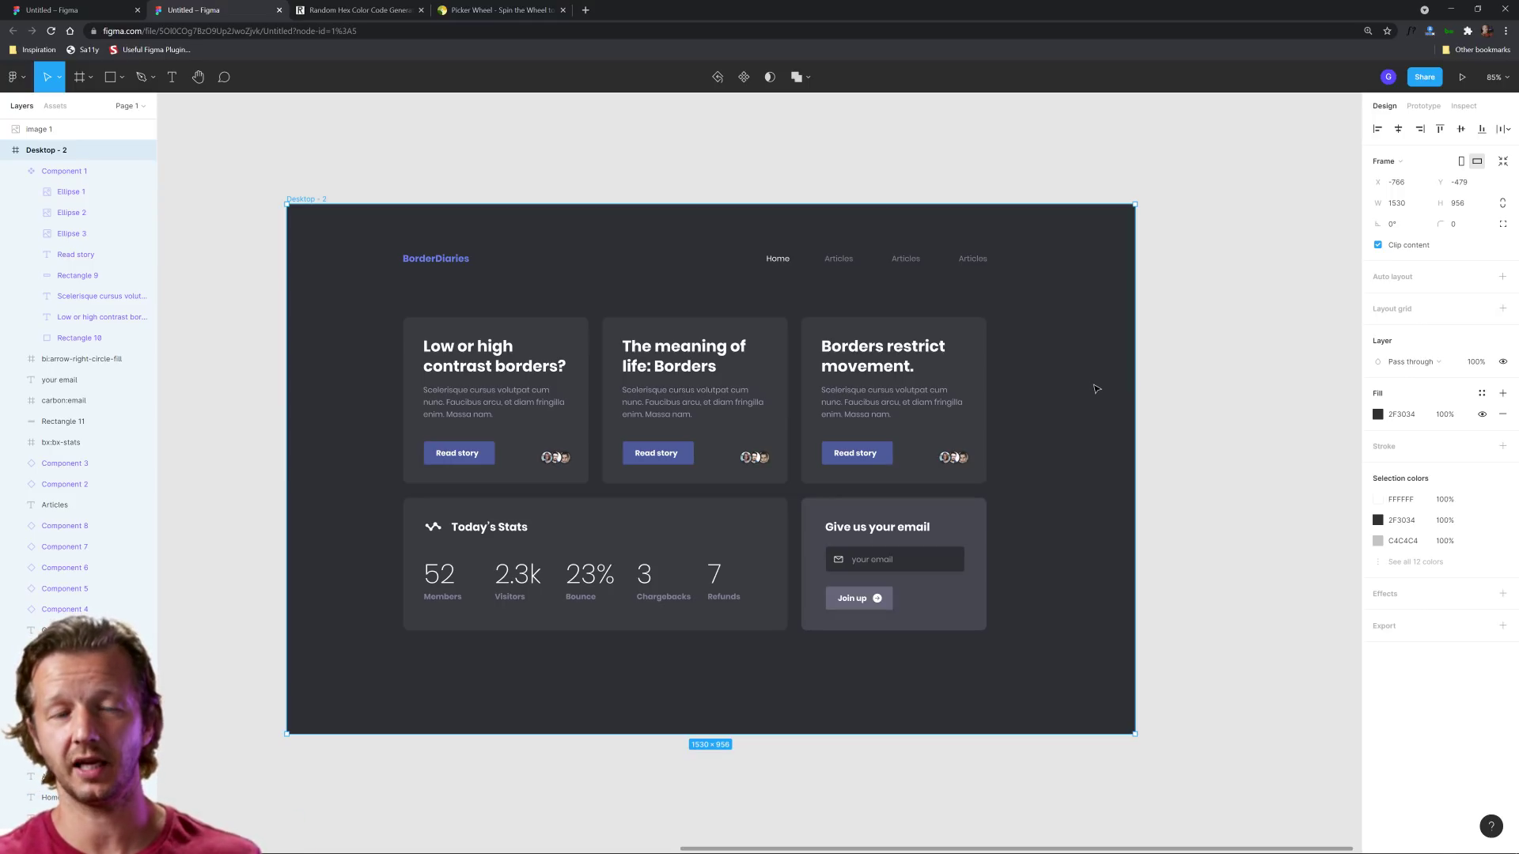
click(1377, 414)
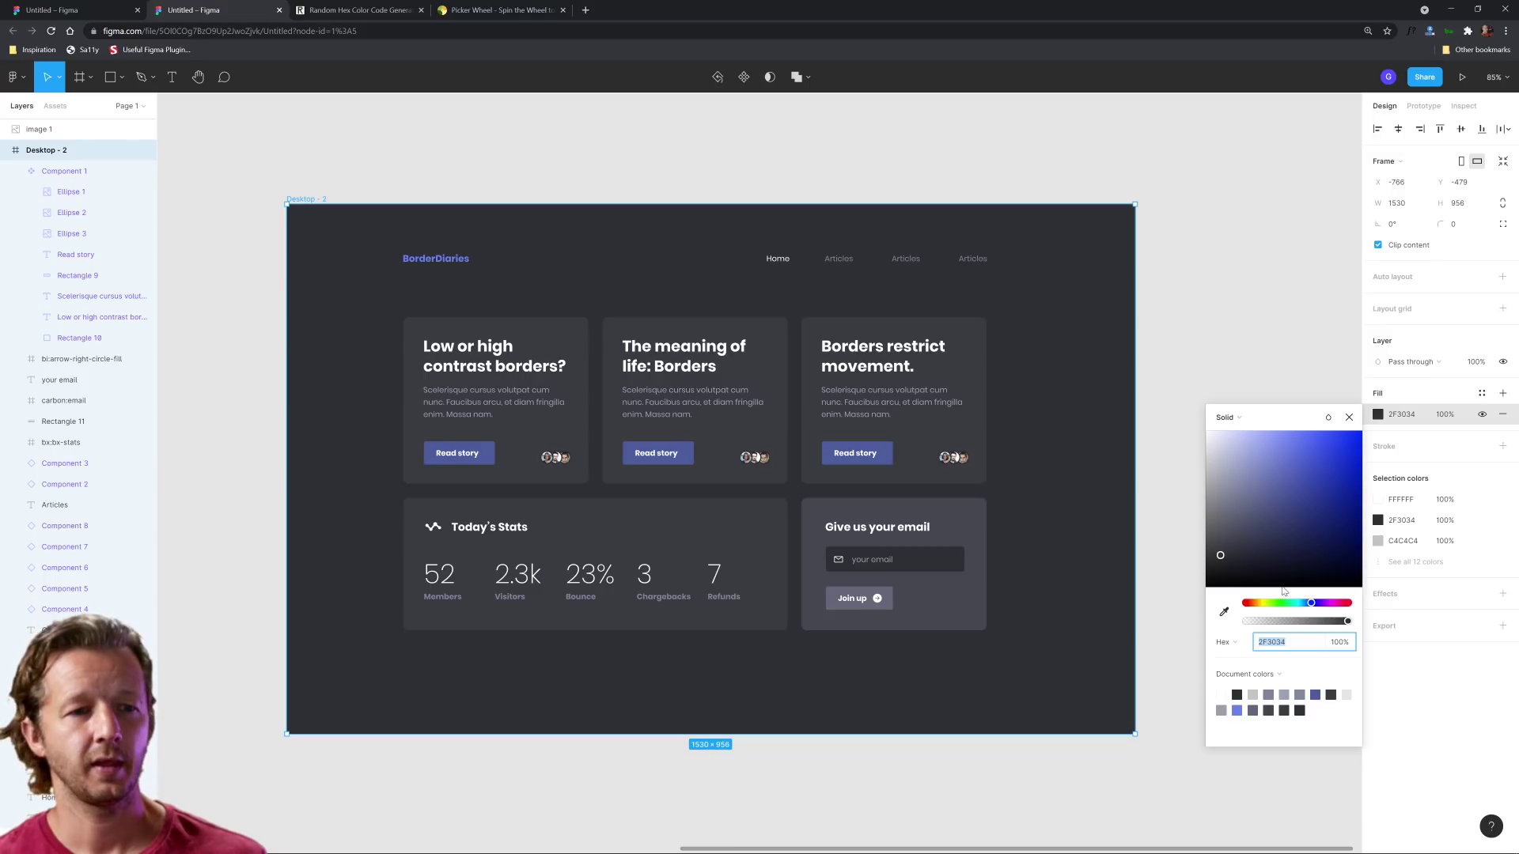
key(ctrl+v)
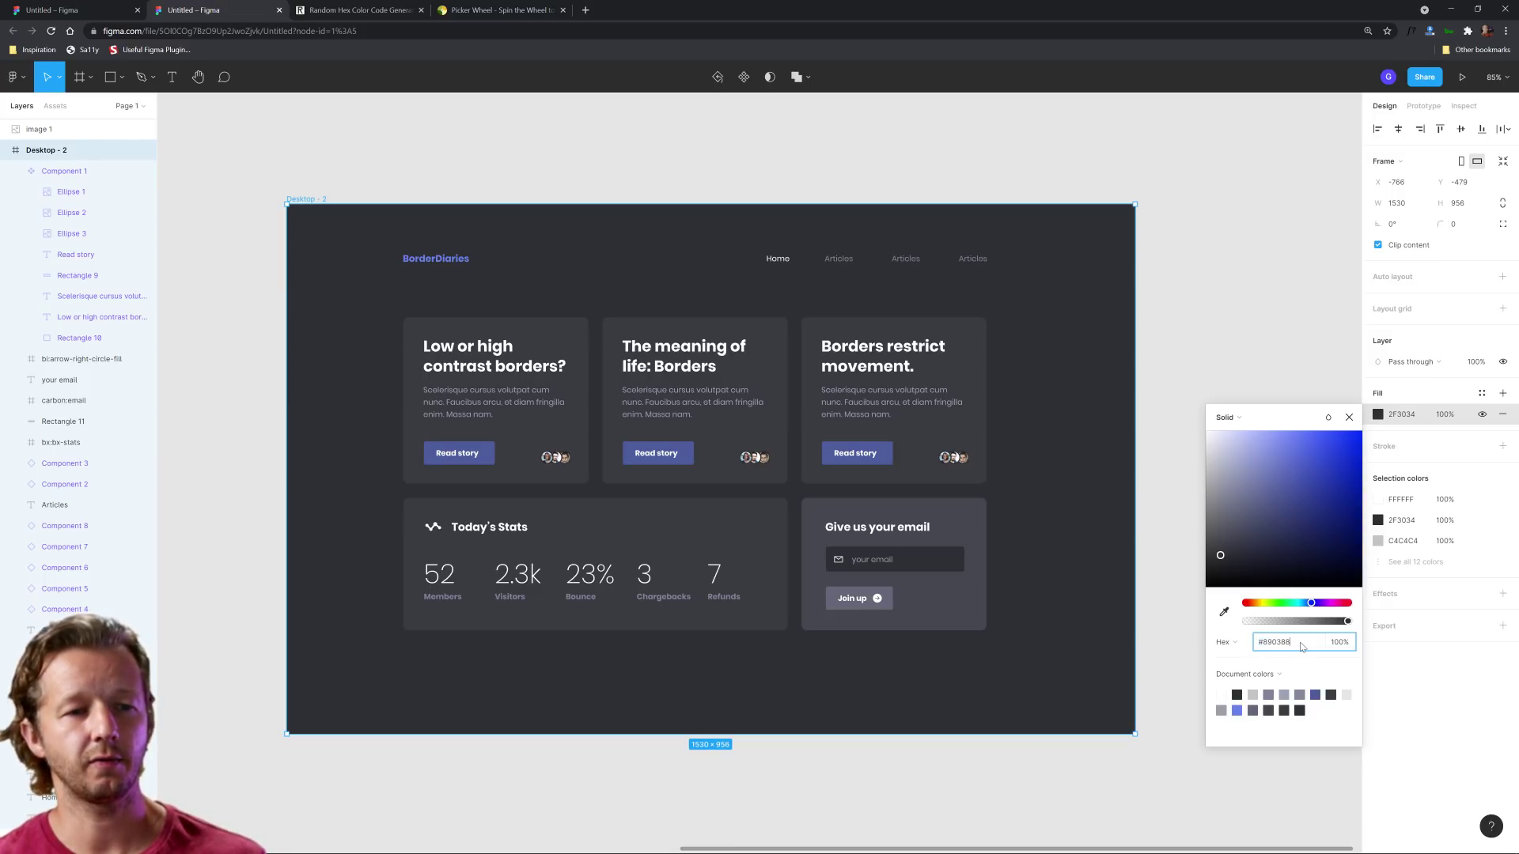
key(Return)
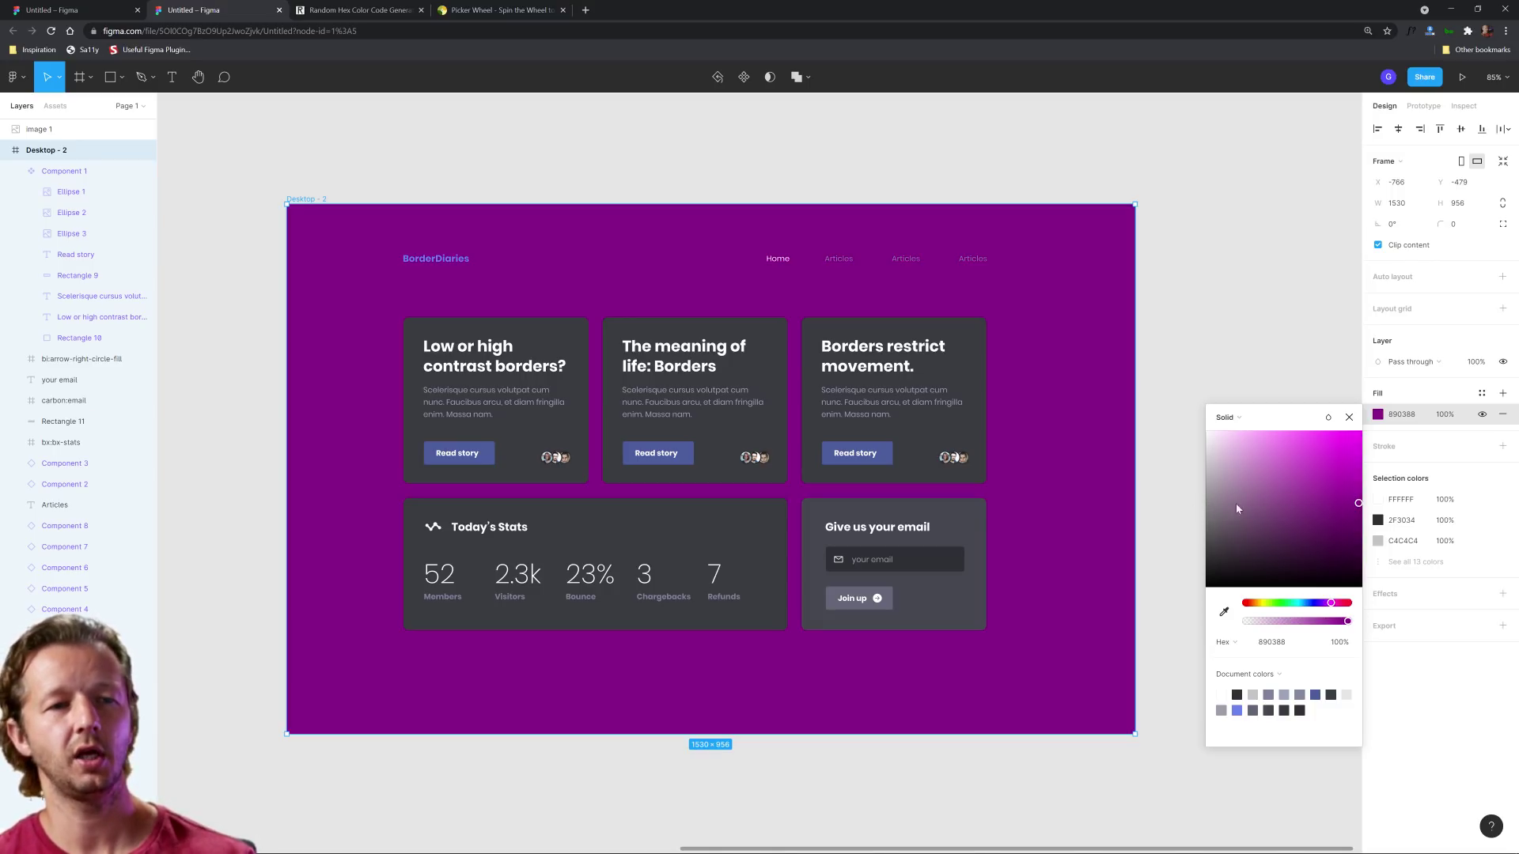
Darken and desaturate the Desktop - 2 frame's fill to the muted purple 352335
drag(1358, 503, 1369, 553)
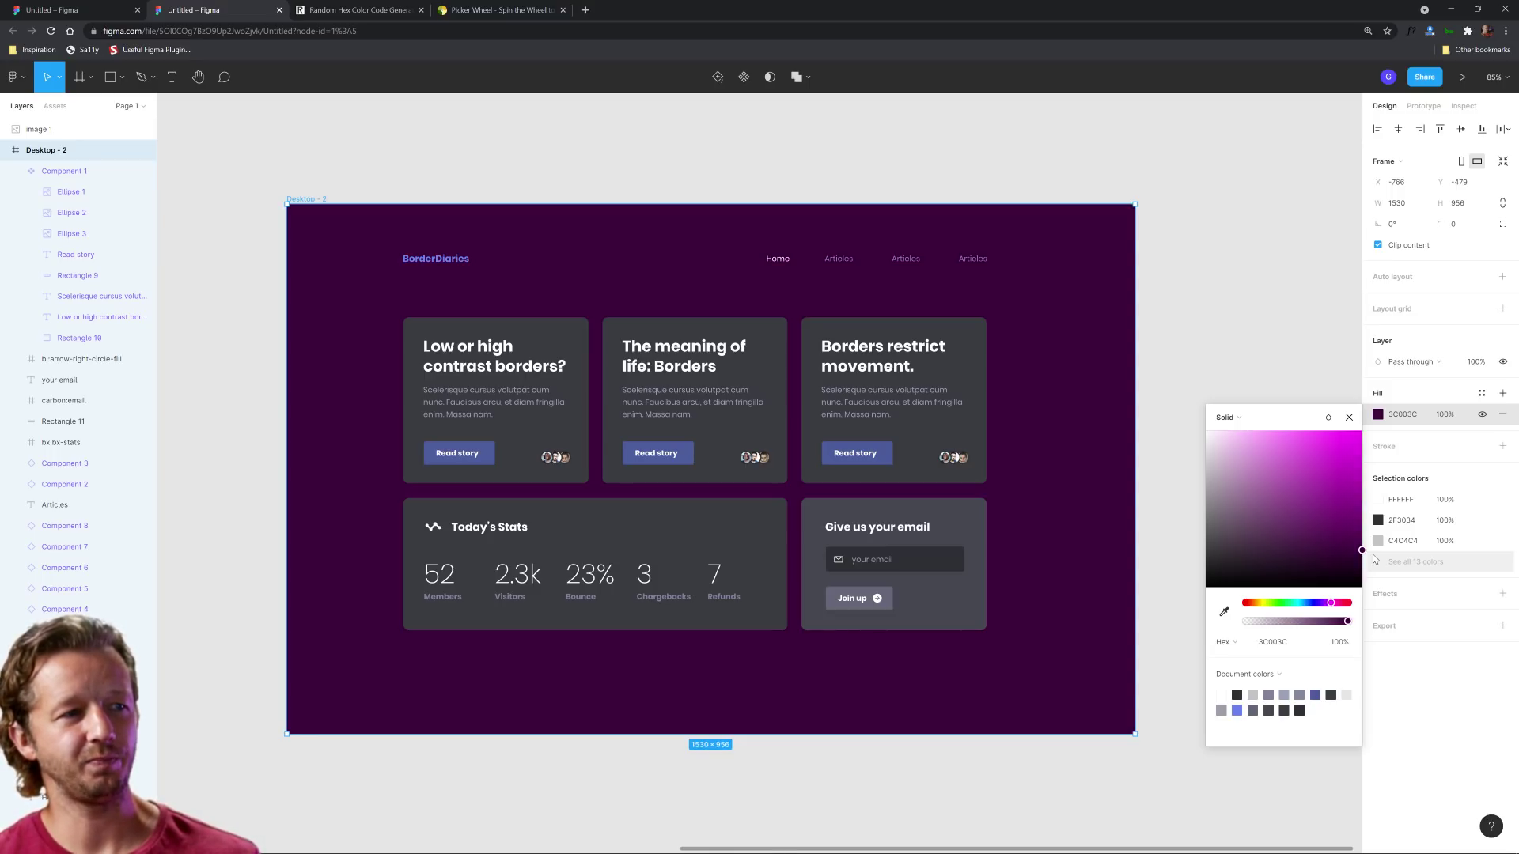
drag(1374, 559, 1258, 563)
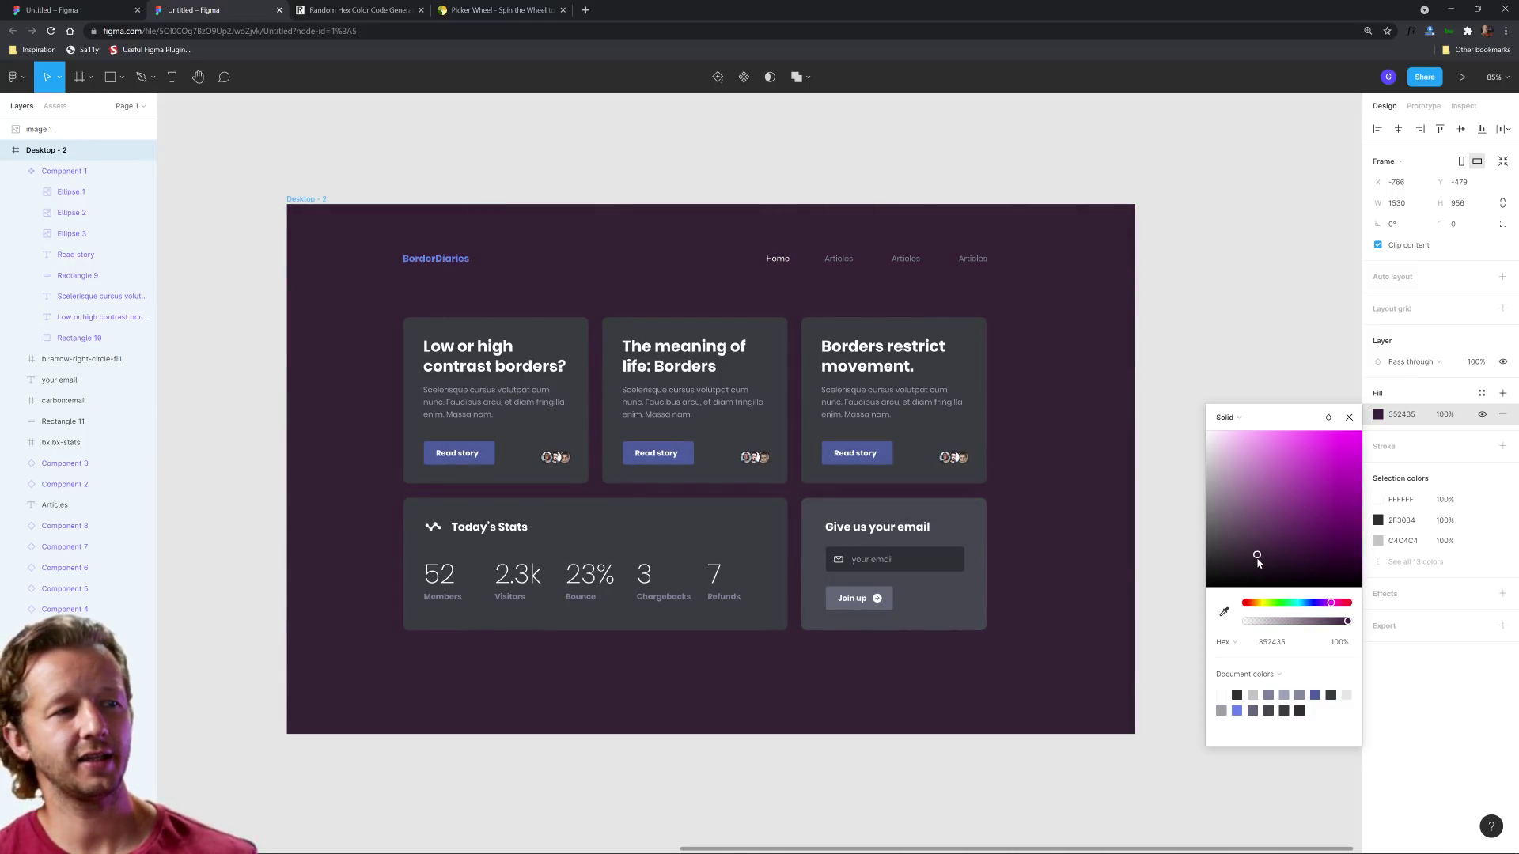
click(1324, 560)
drag(1258, 560, 1259, 561)
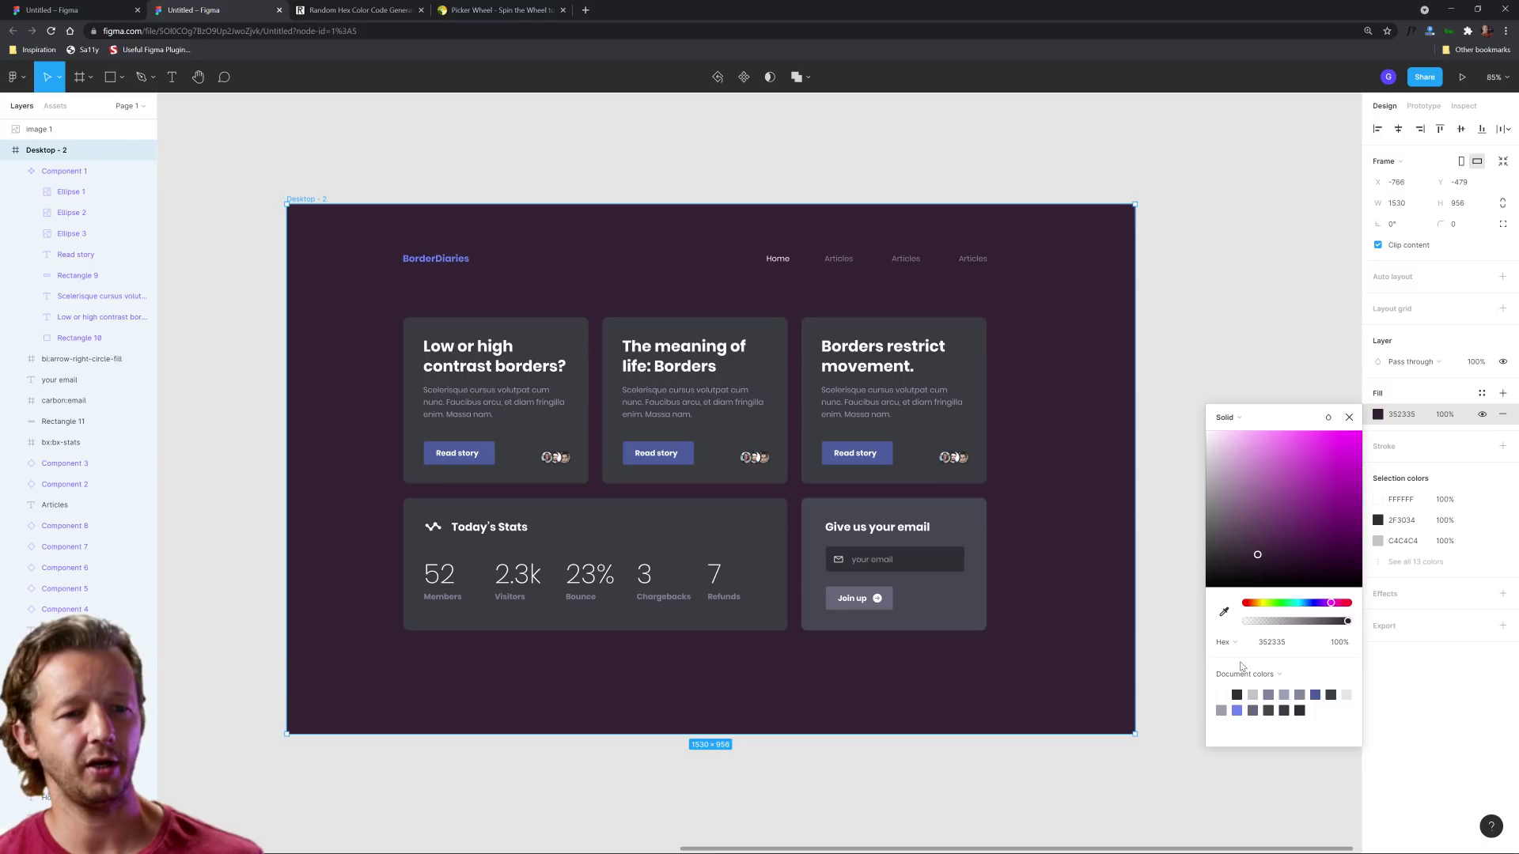
click(1405, 748)
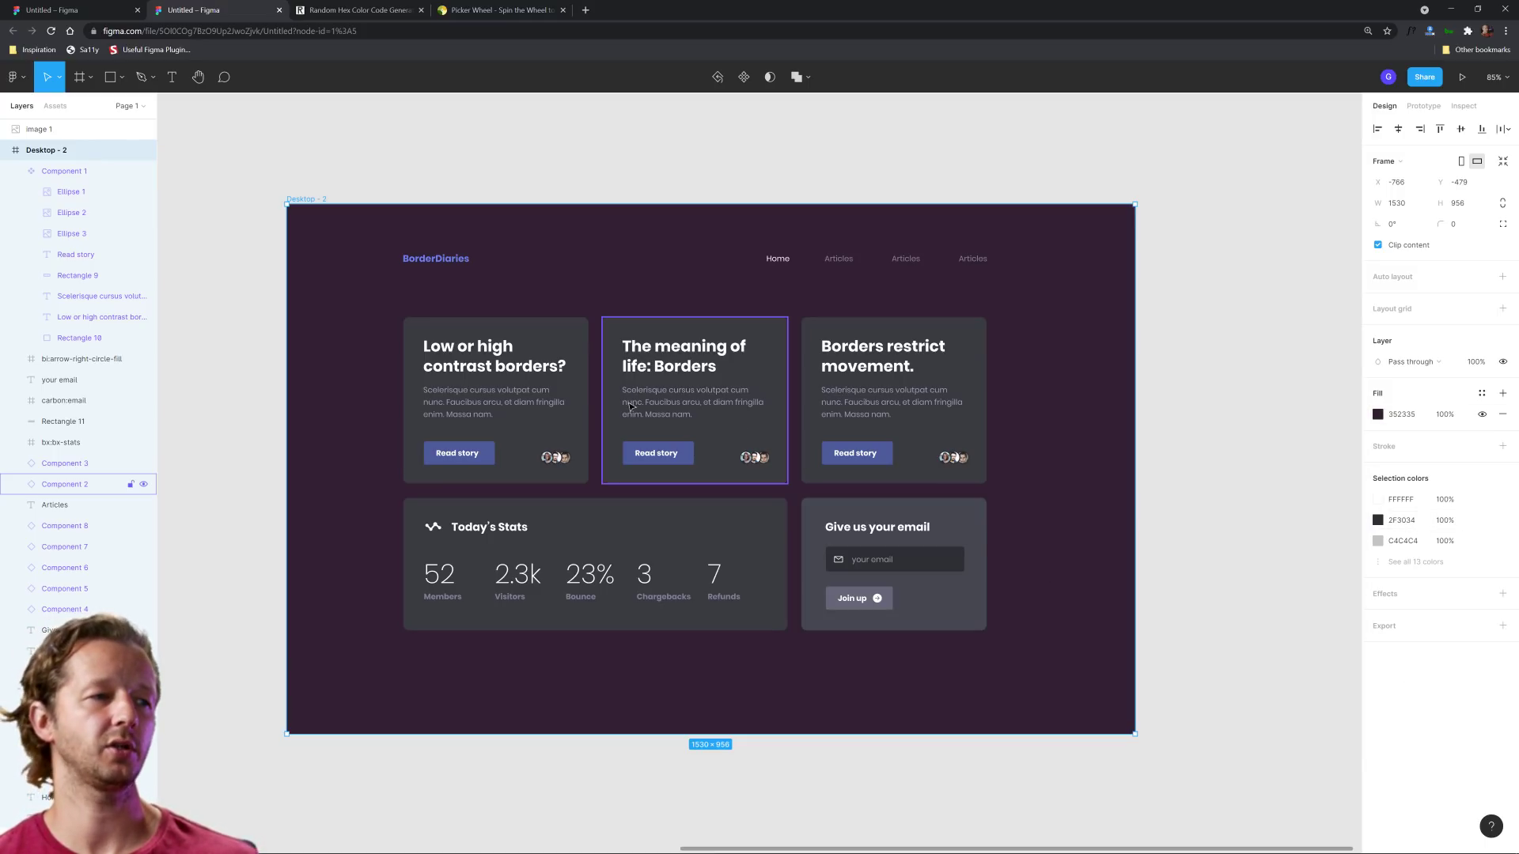
Recolour the BorderDiaries logo text by sampling the frame's background colour and brightening it to the saturated magenta C600C6
click(582, 339)
scroll(527, 369, up, 2)
scroll(530, 374, up, 3)
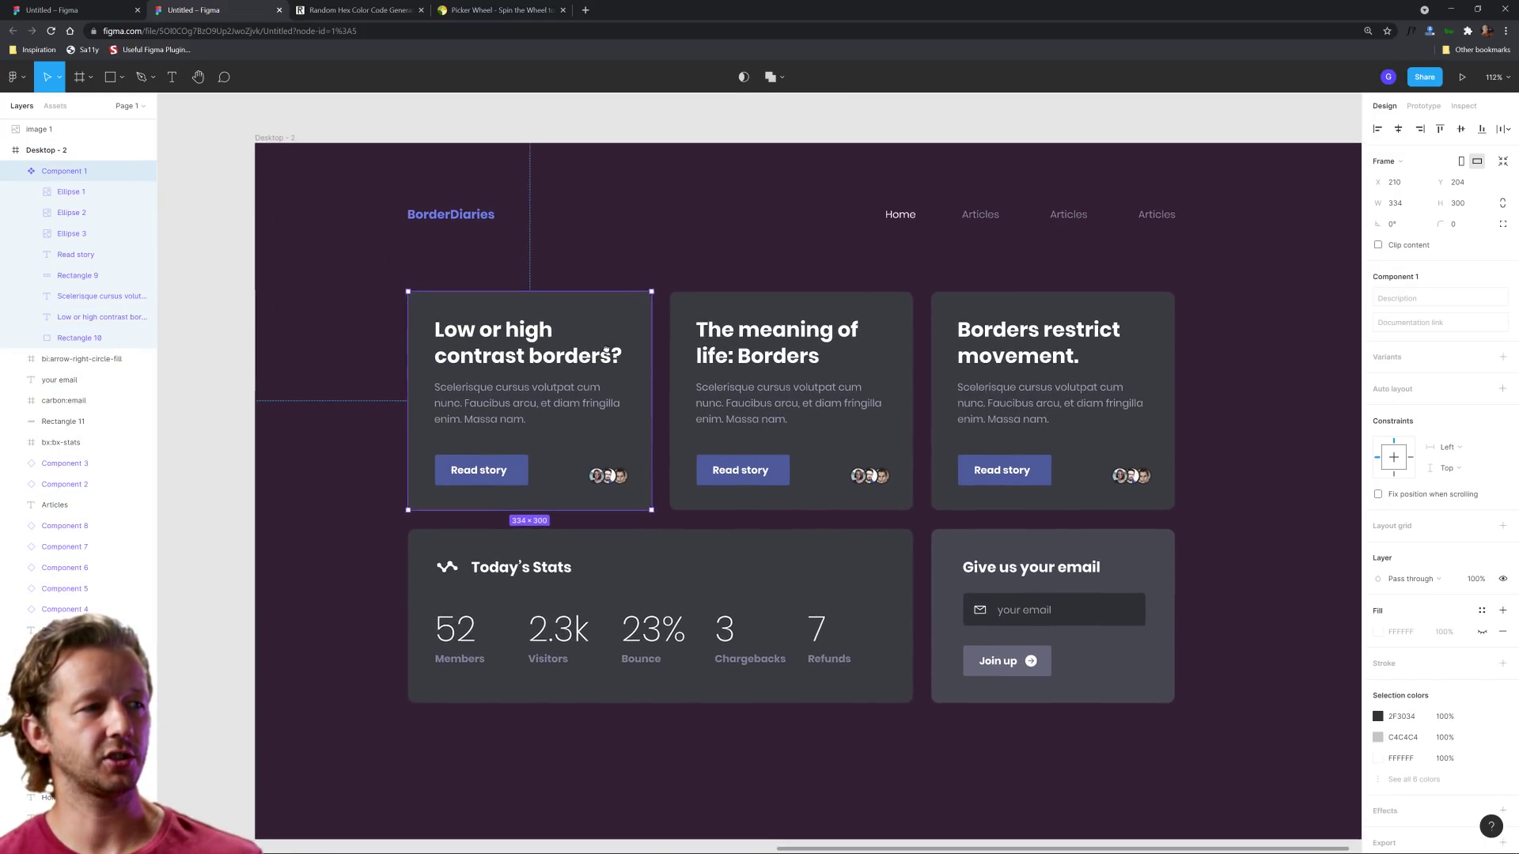
click(492, 202)
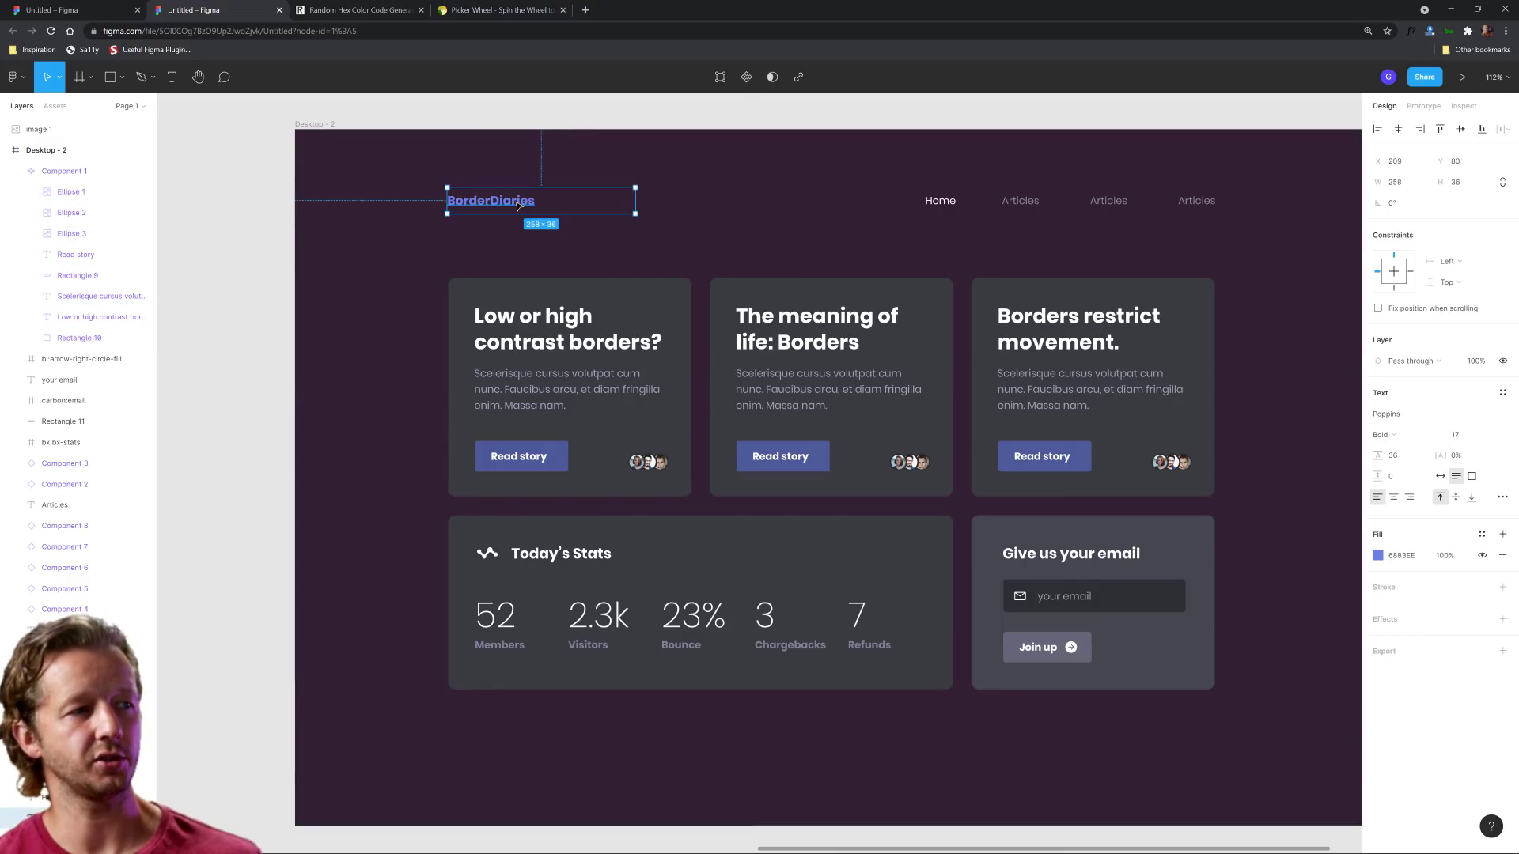
click(490, 256)
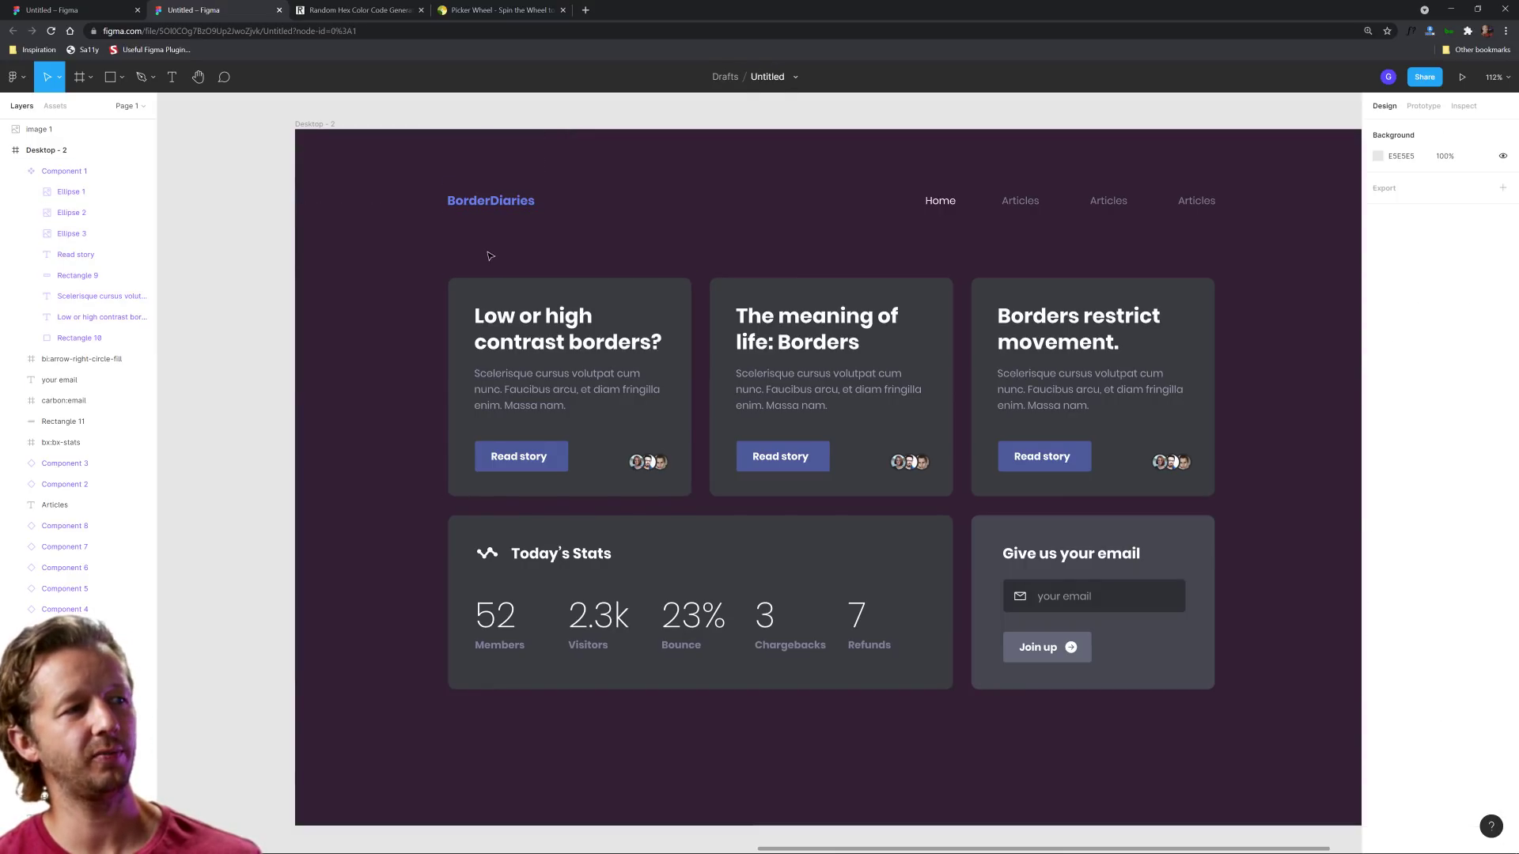
click(491, 201)
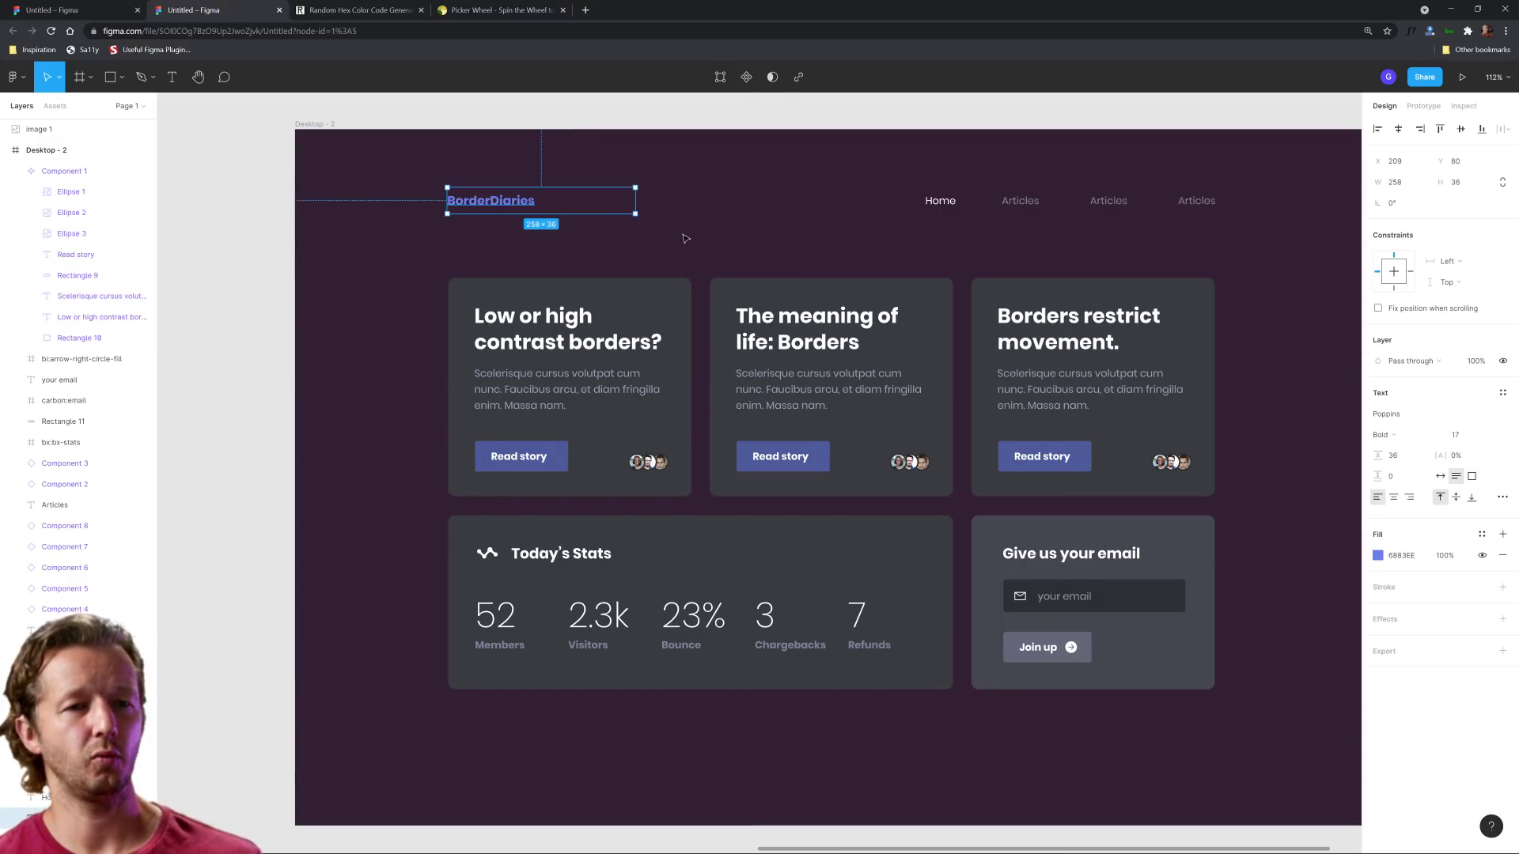
click(1377, 555)
click(1222, 710)
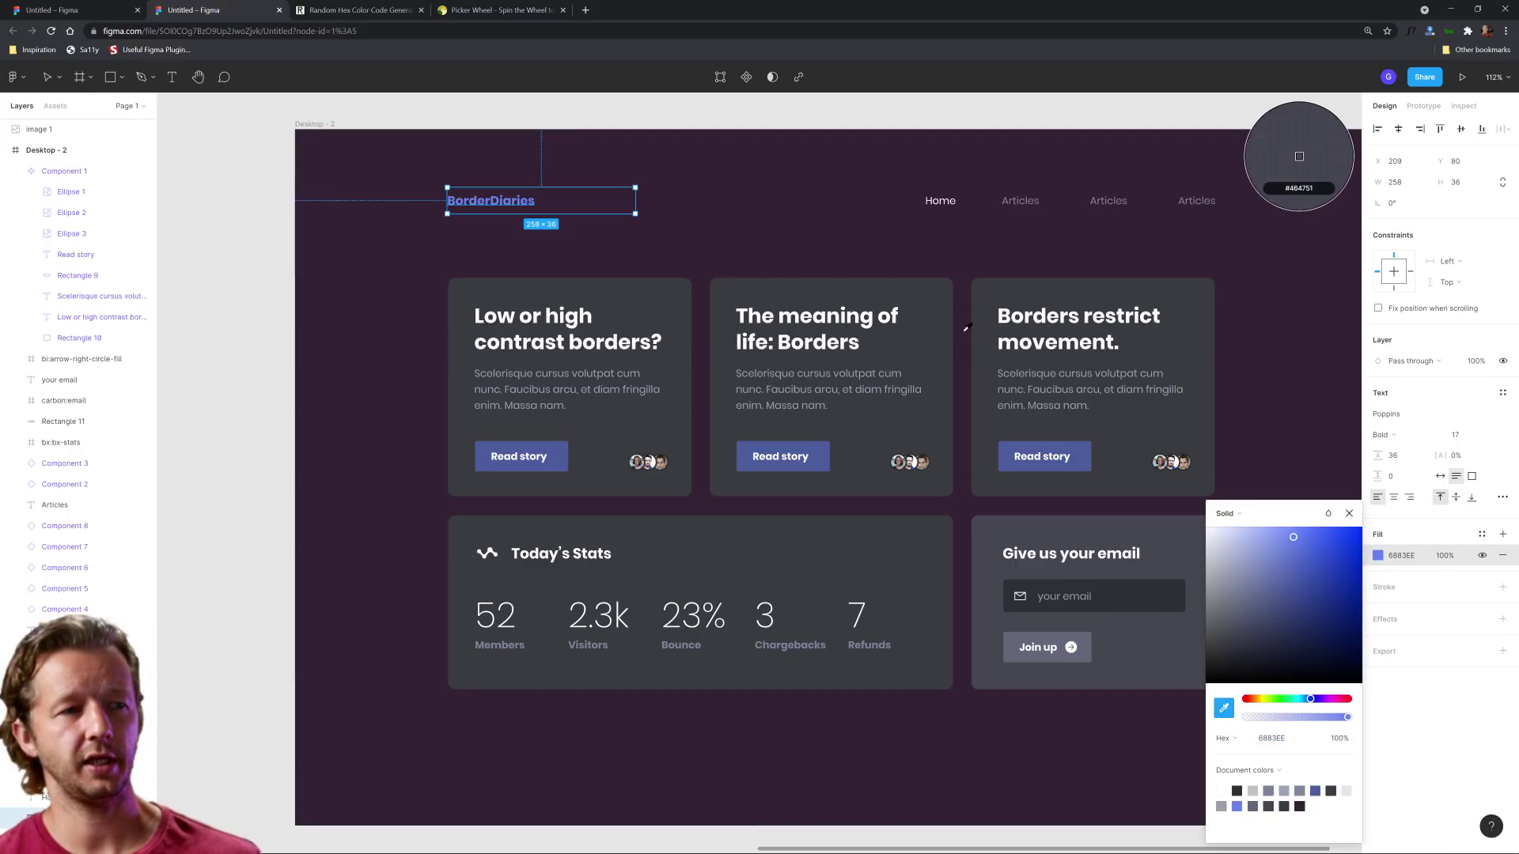
click(814, 234)
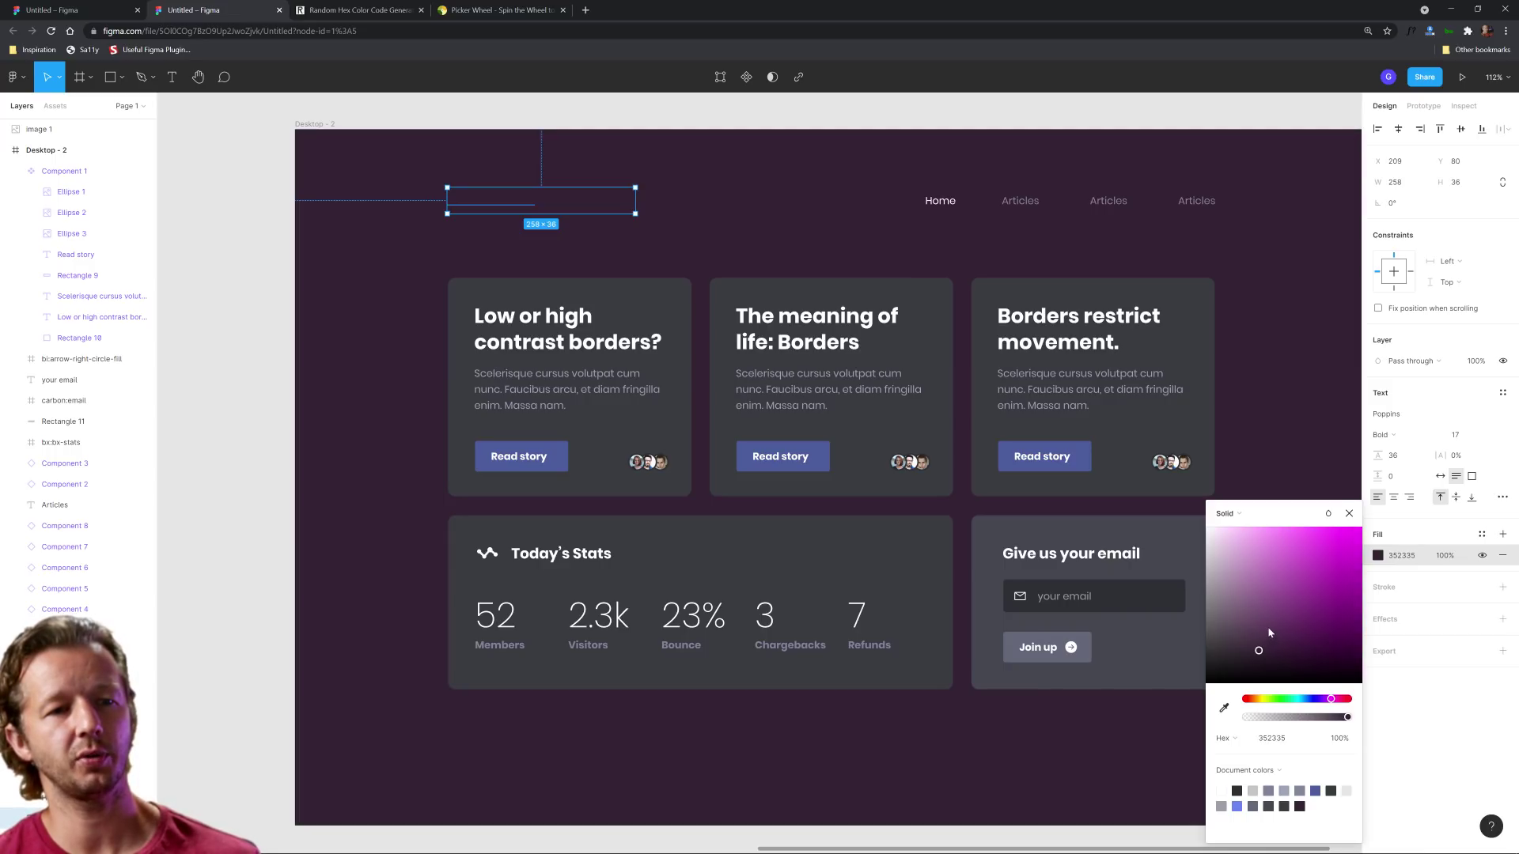
drag(1291, 601, 1379, 571)
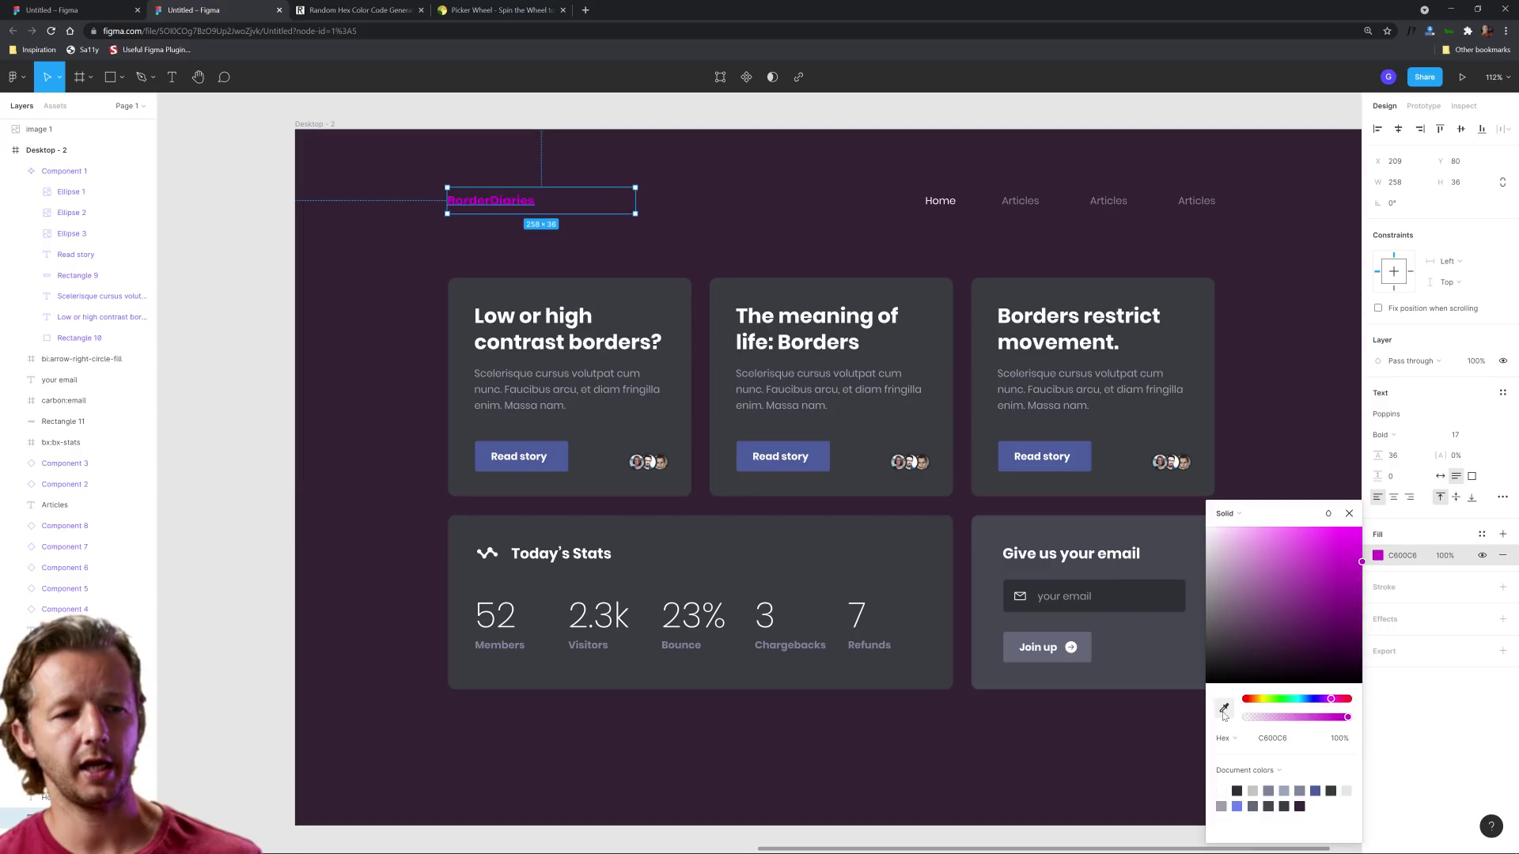
click(380, 355)
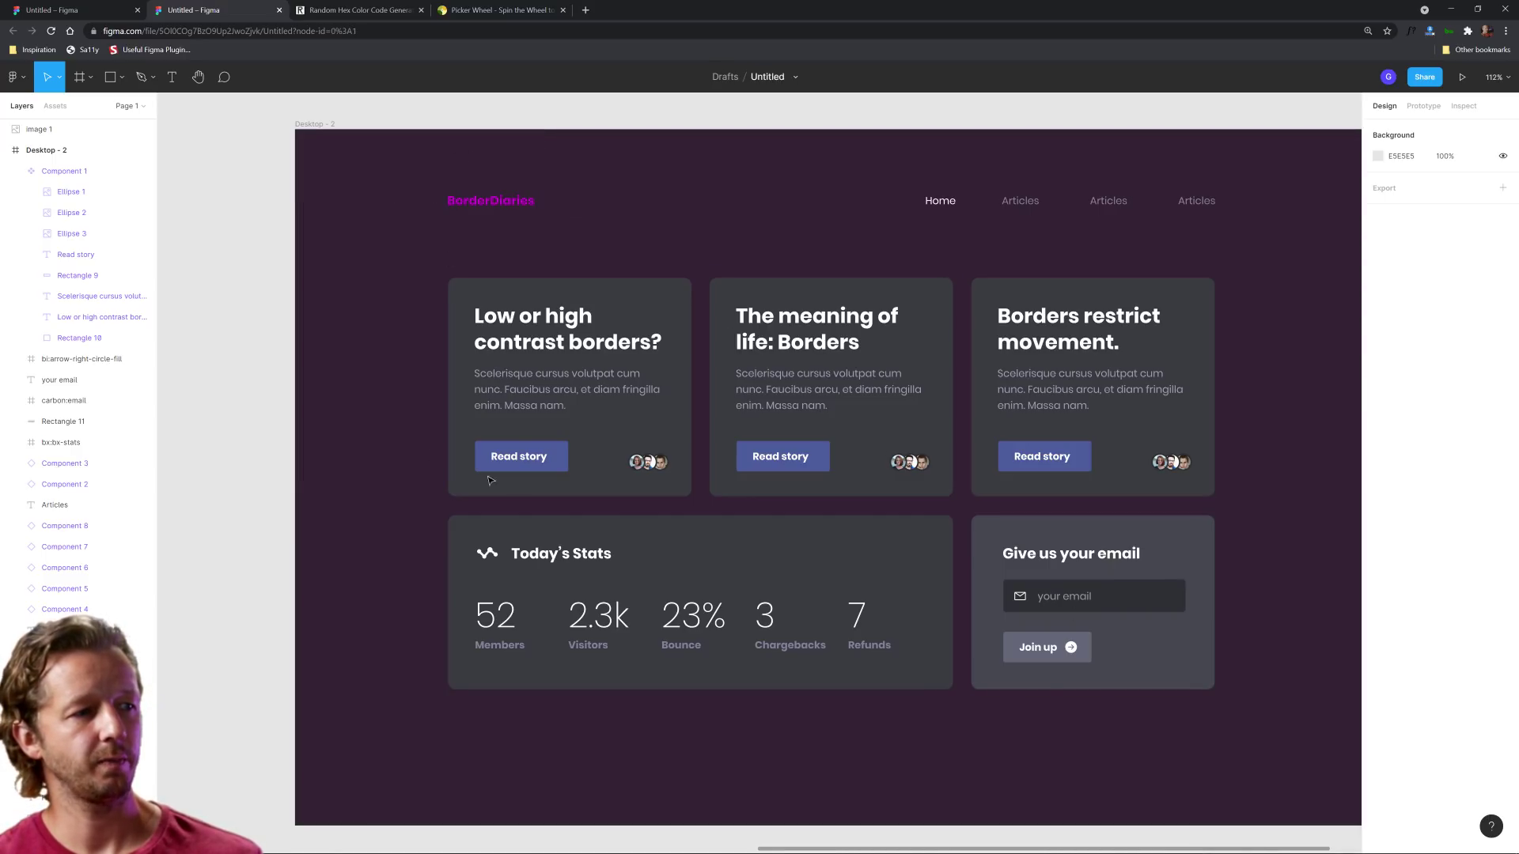
click(624, 431)
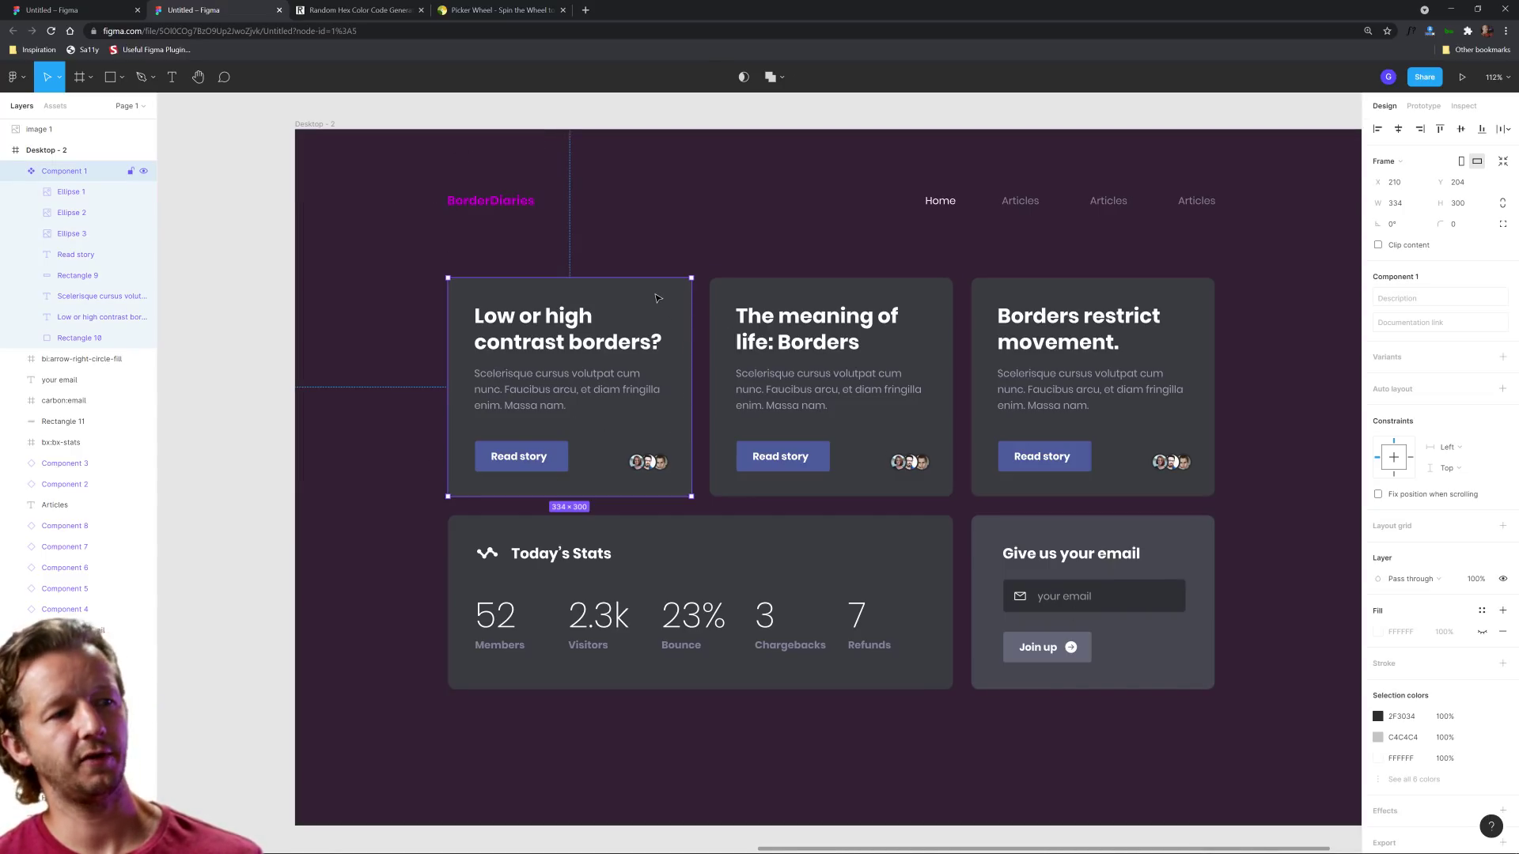
click(733, 212)
scroll(779, 255, down, 3)
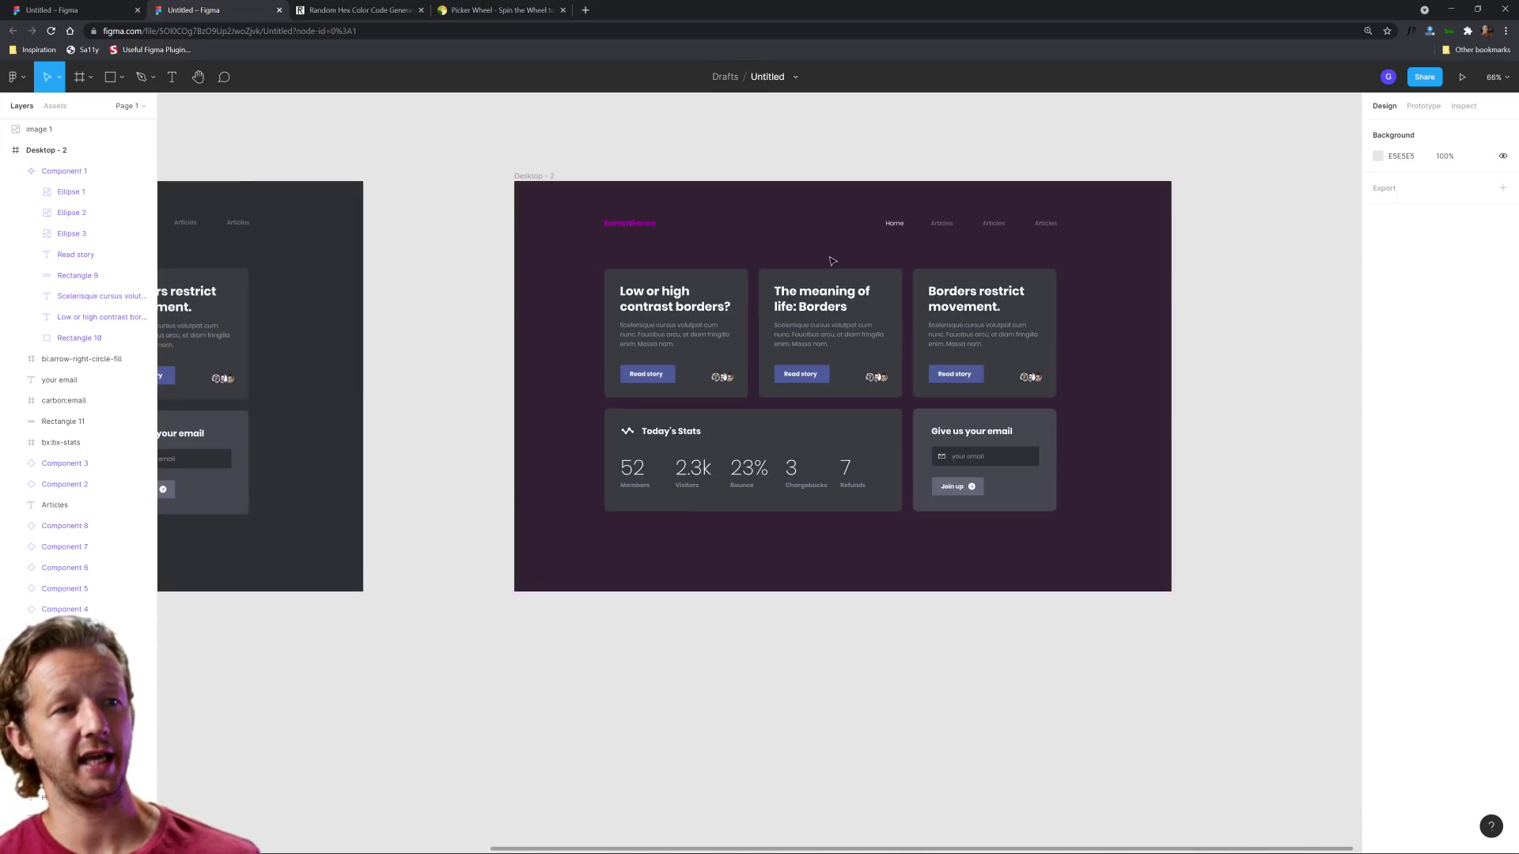
scroll(725, 282, up, 2)
click(711, 277)
click(704, 239)
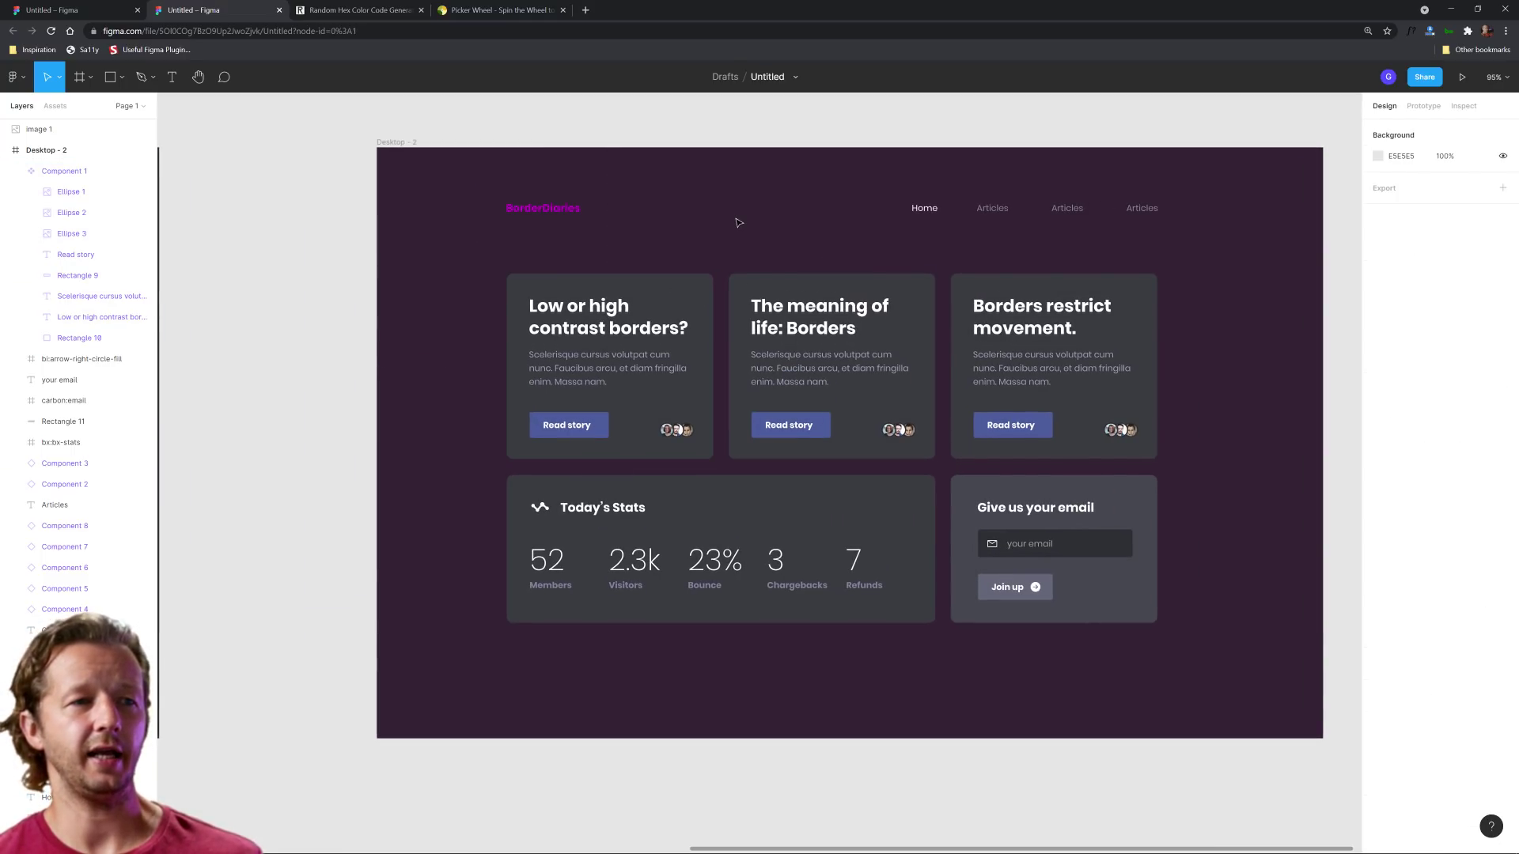
drag(735, 219, 723, 238)
scroll(725, 261, up, 2)
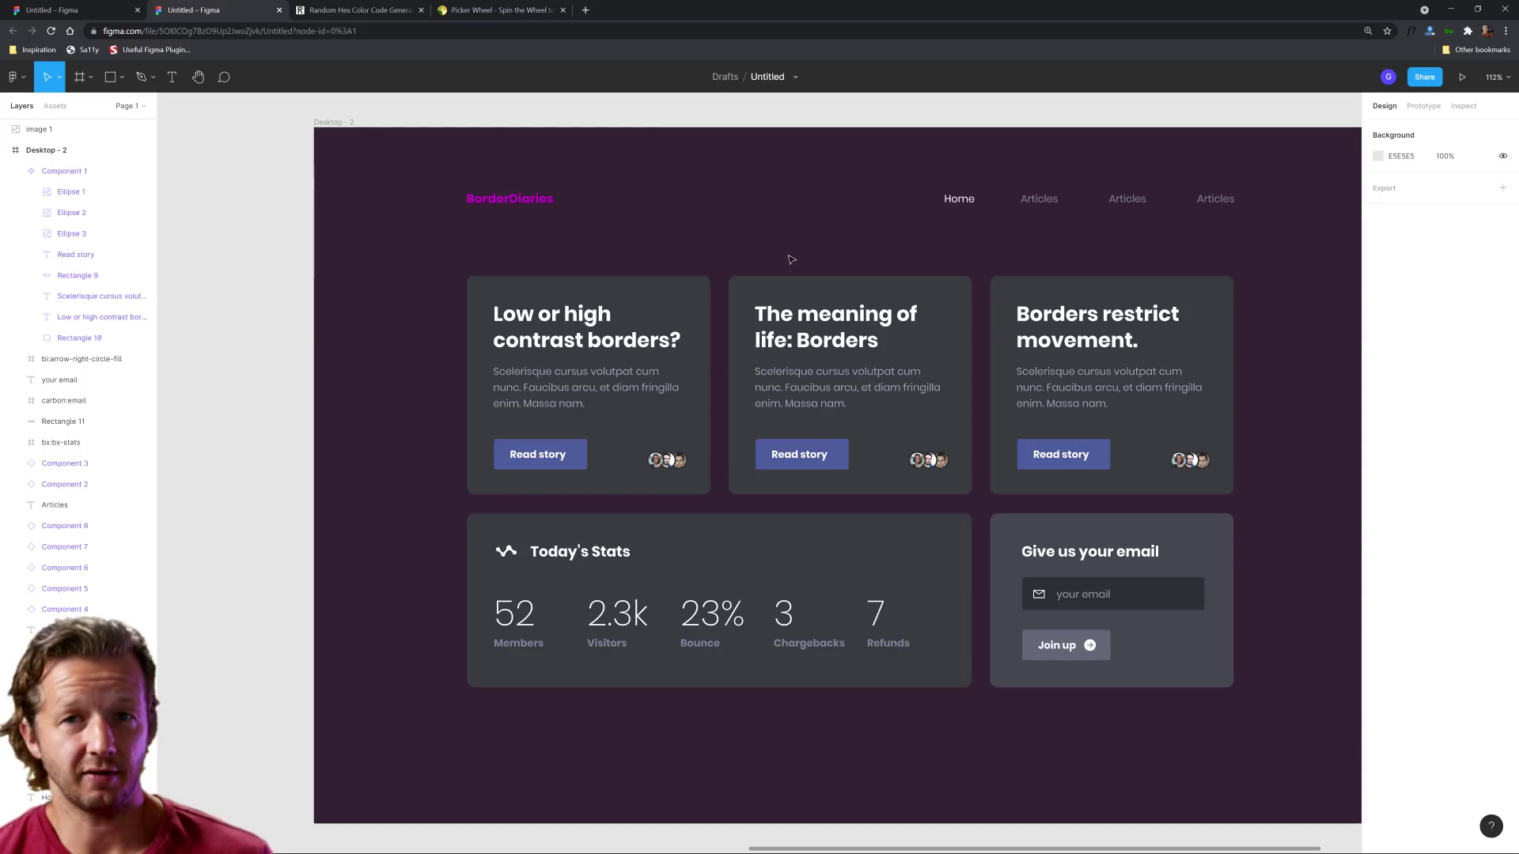
Fill the background rectangle of the first article card with the frame's background colour 352335, sampled from the canvas
click(689, 320)
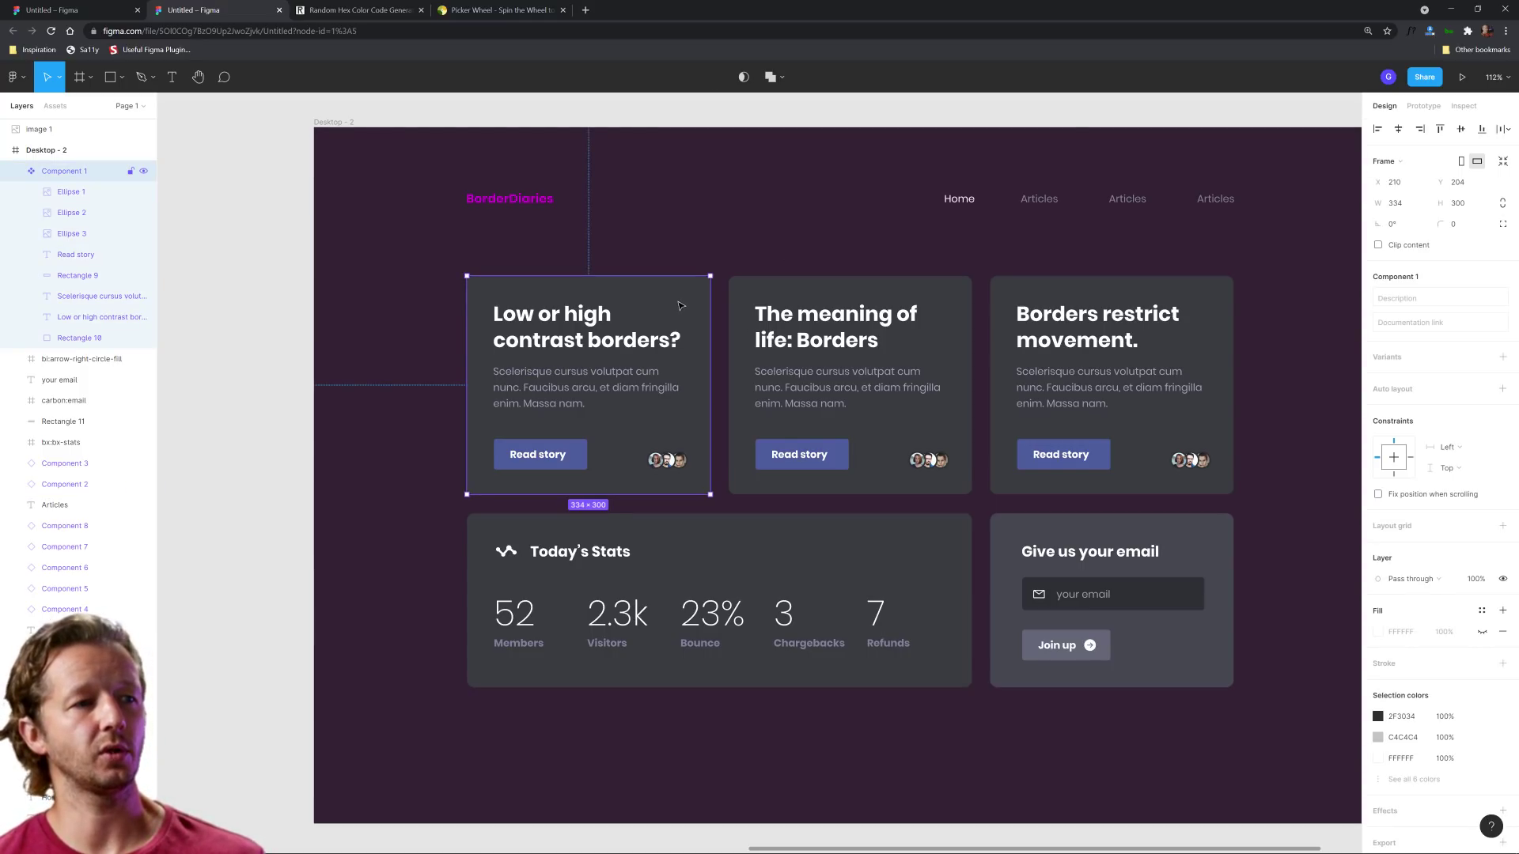
double_click(678, 305)
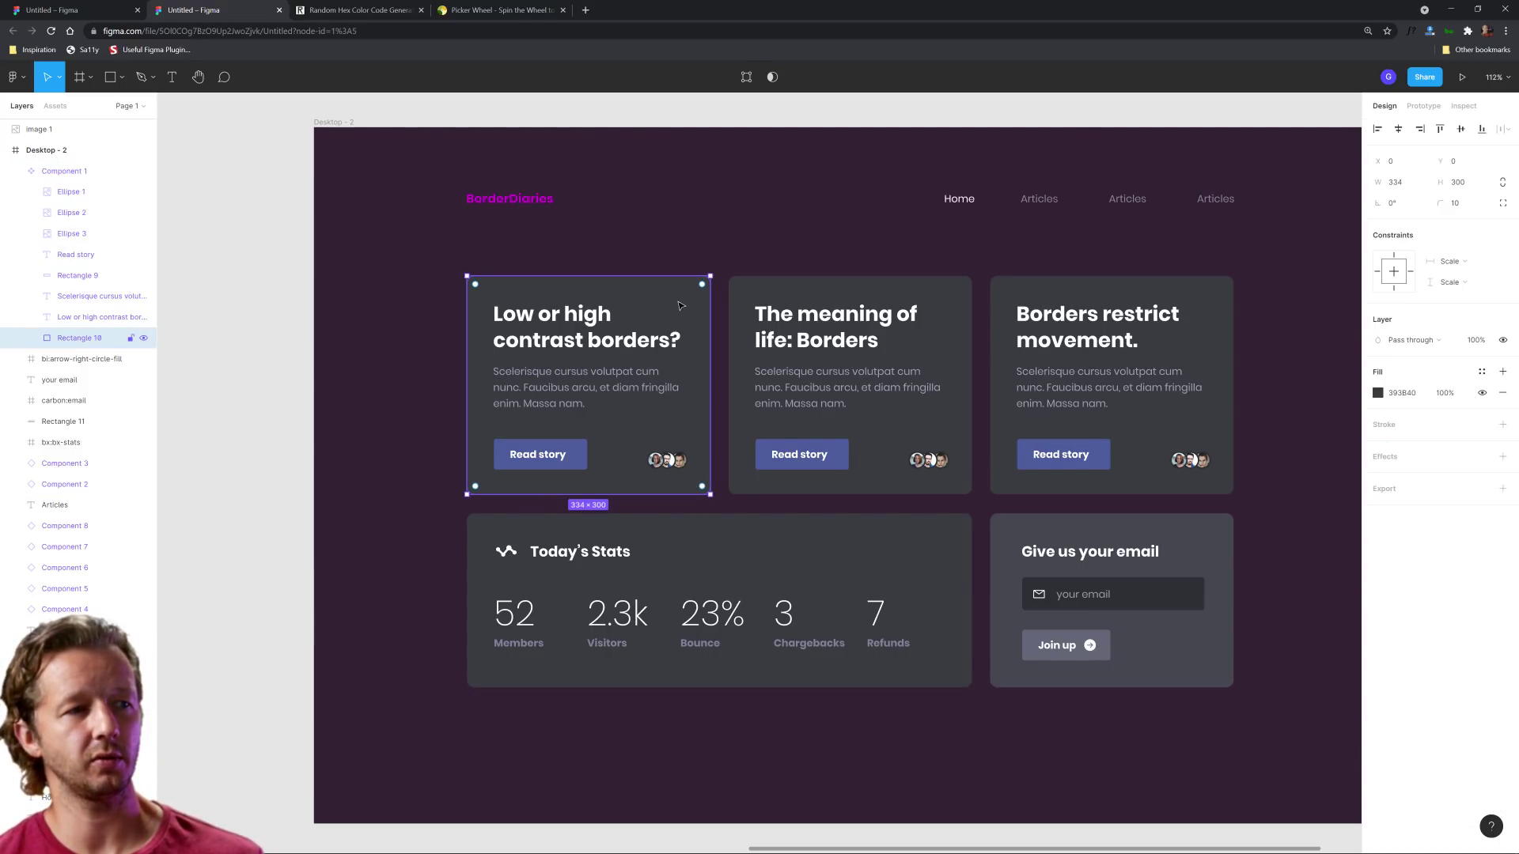
click(1381, 394)
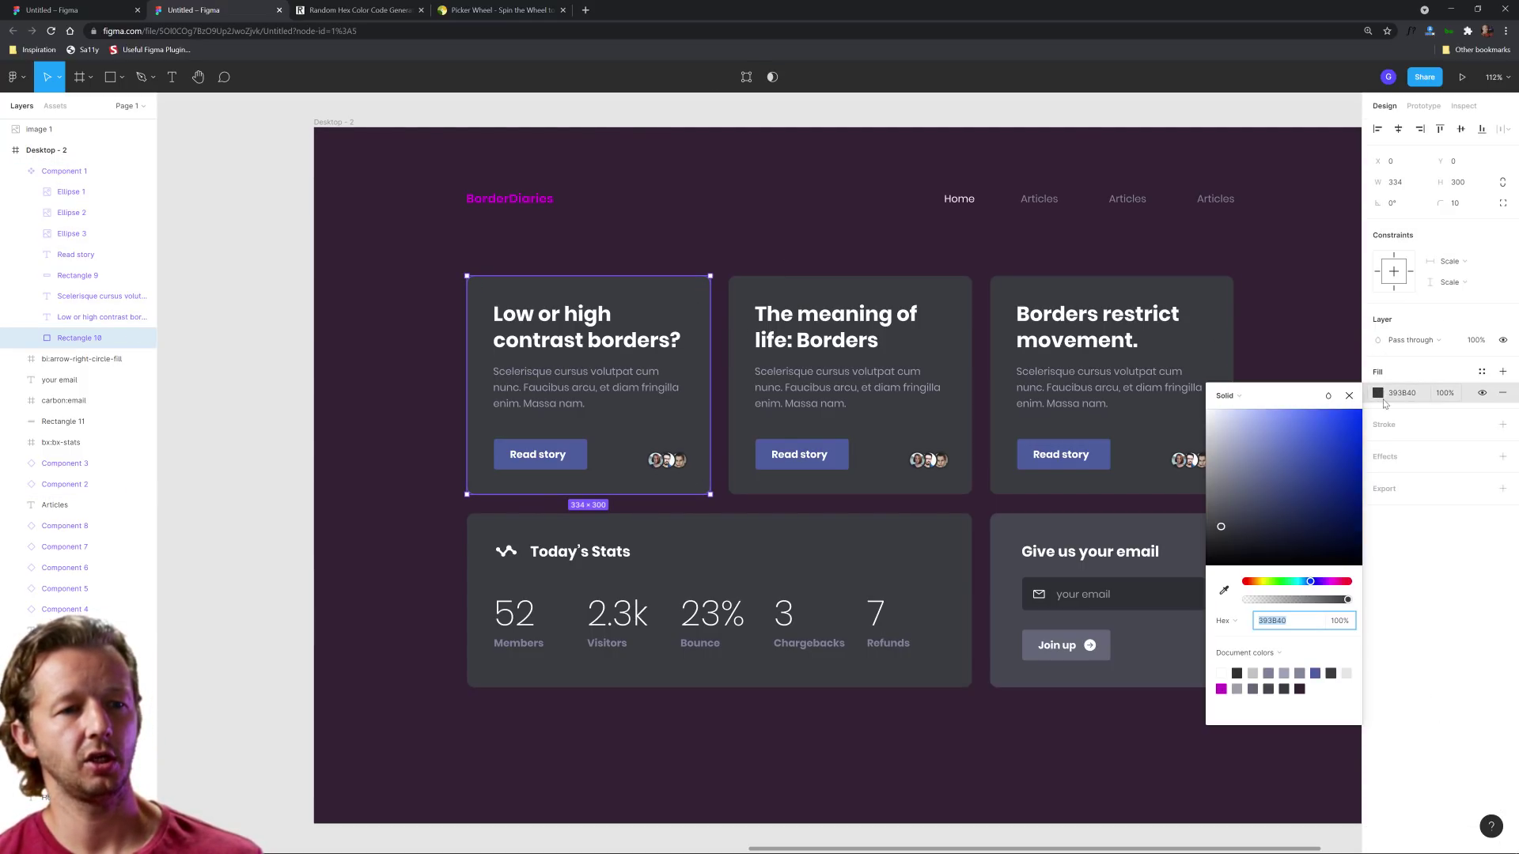
click(1224, 590)
click(797, 220)
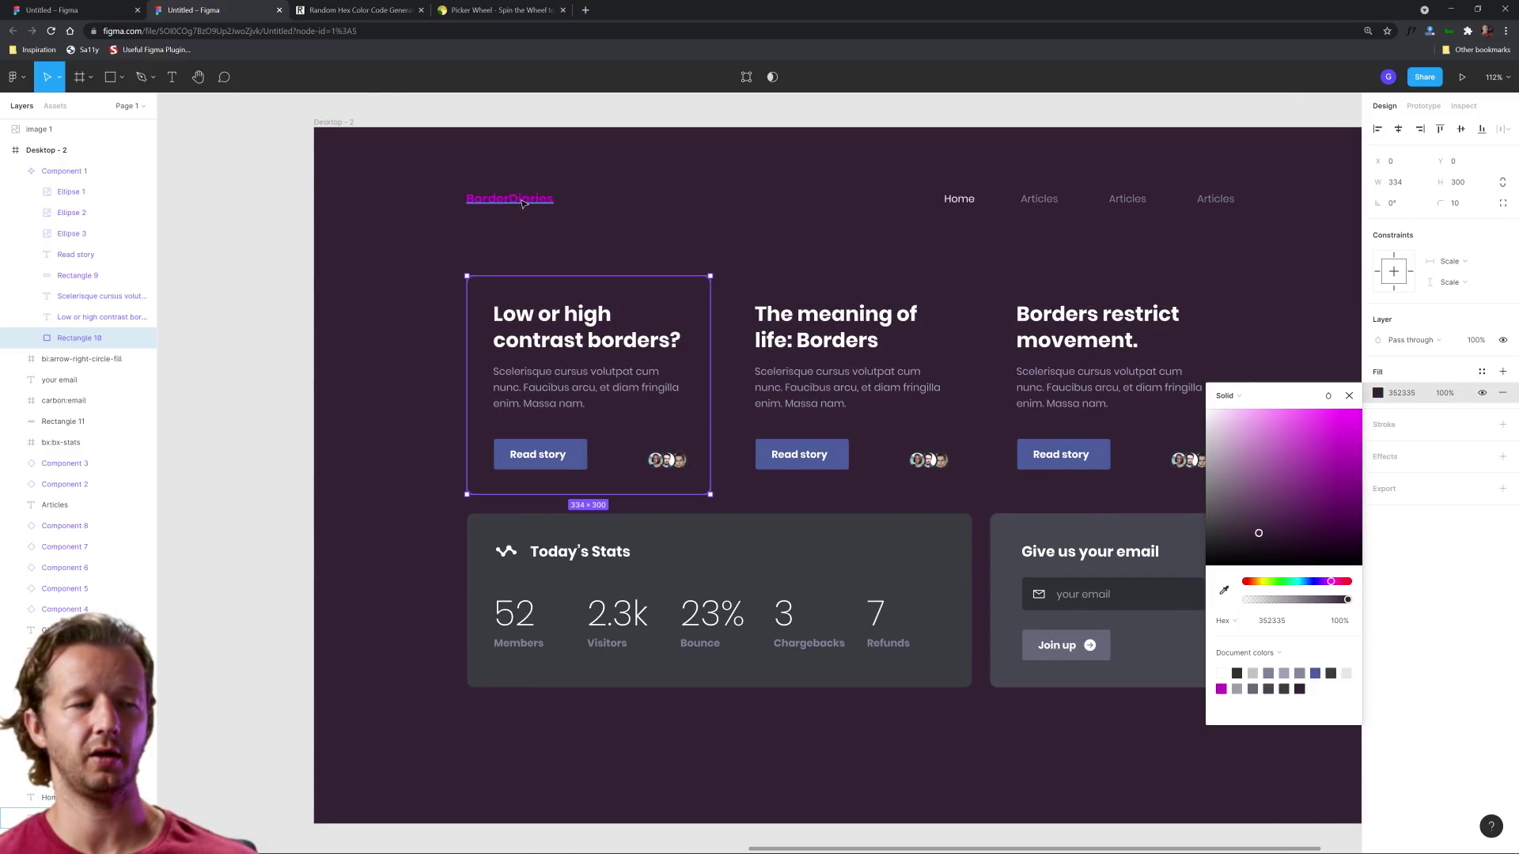
click(846, 257)
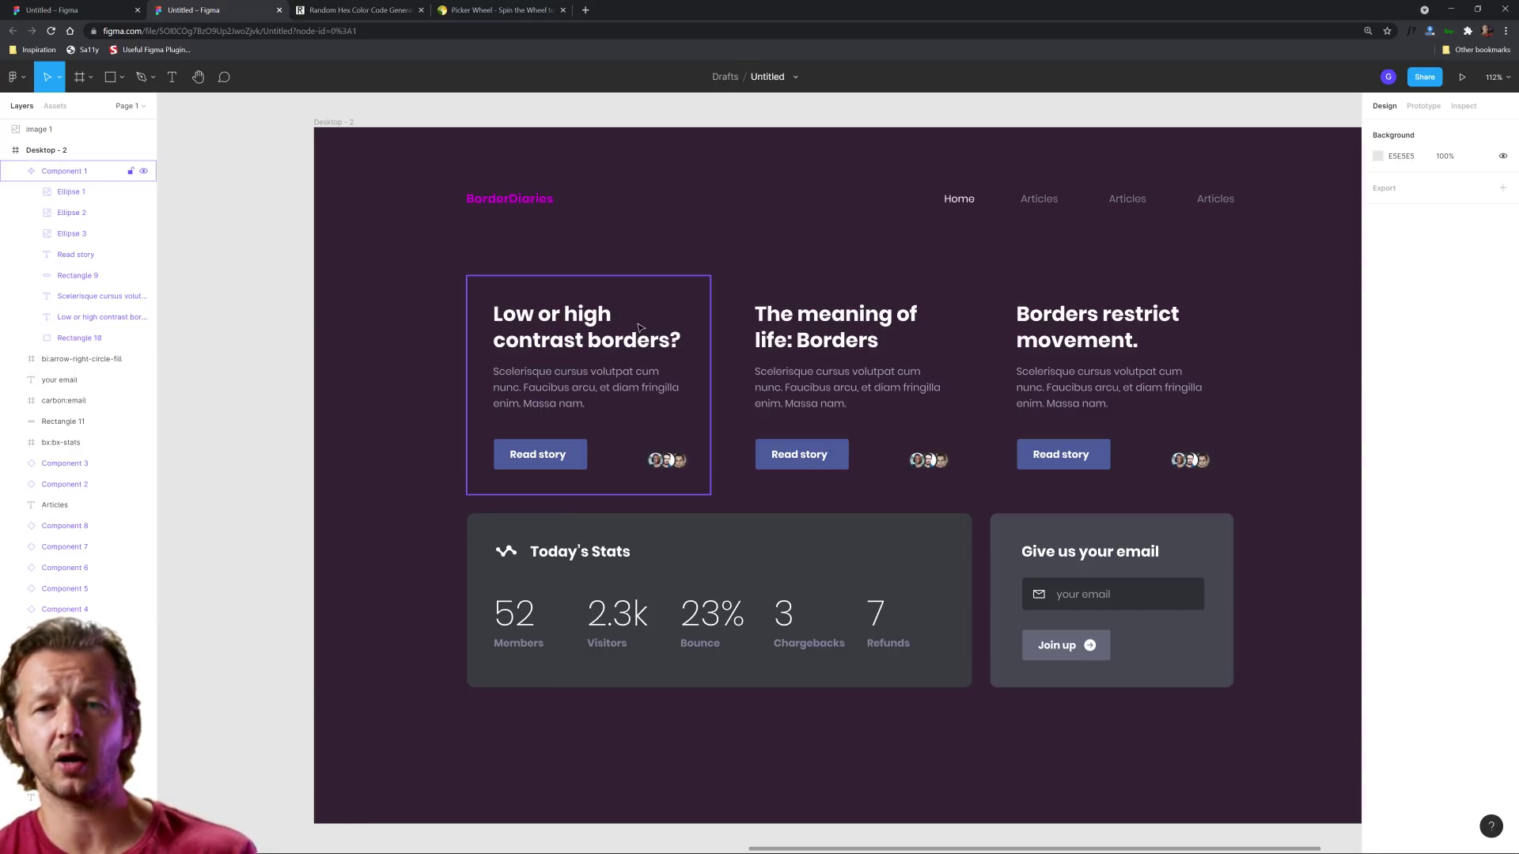
Lighten and slightly desaturate the first article card's background fill to 3A2A3A
double_click(682, 301)
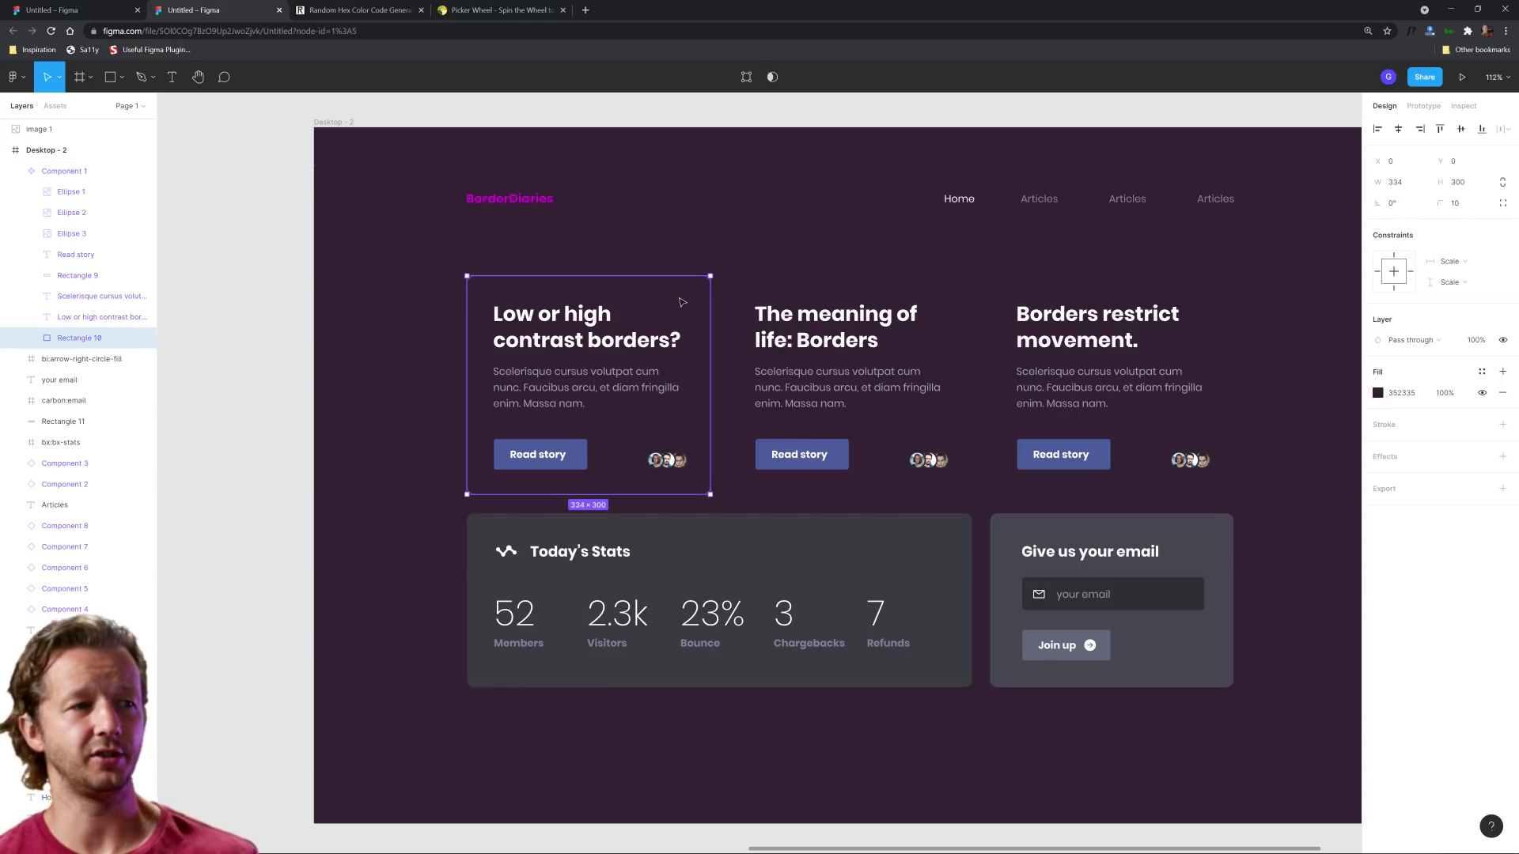
click(1377, 393)
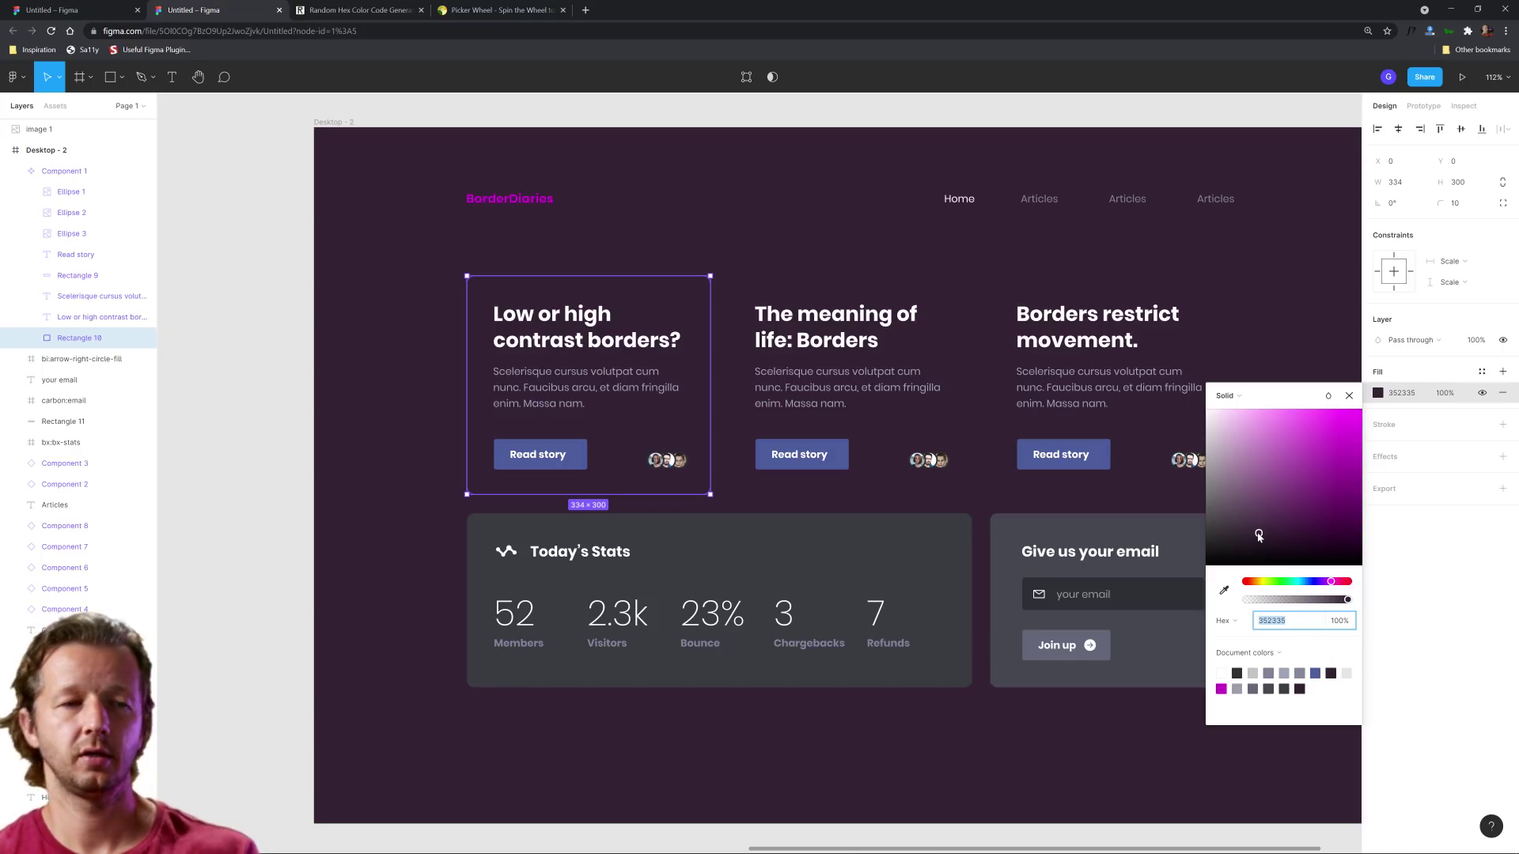
drag(1259, 537, 1250, 537)
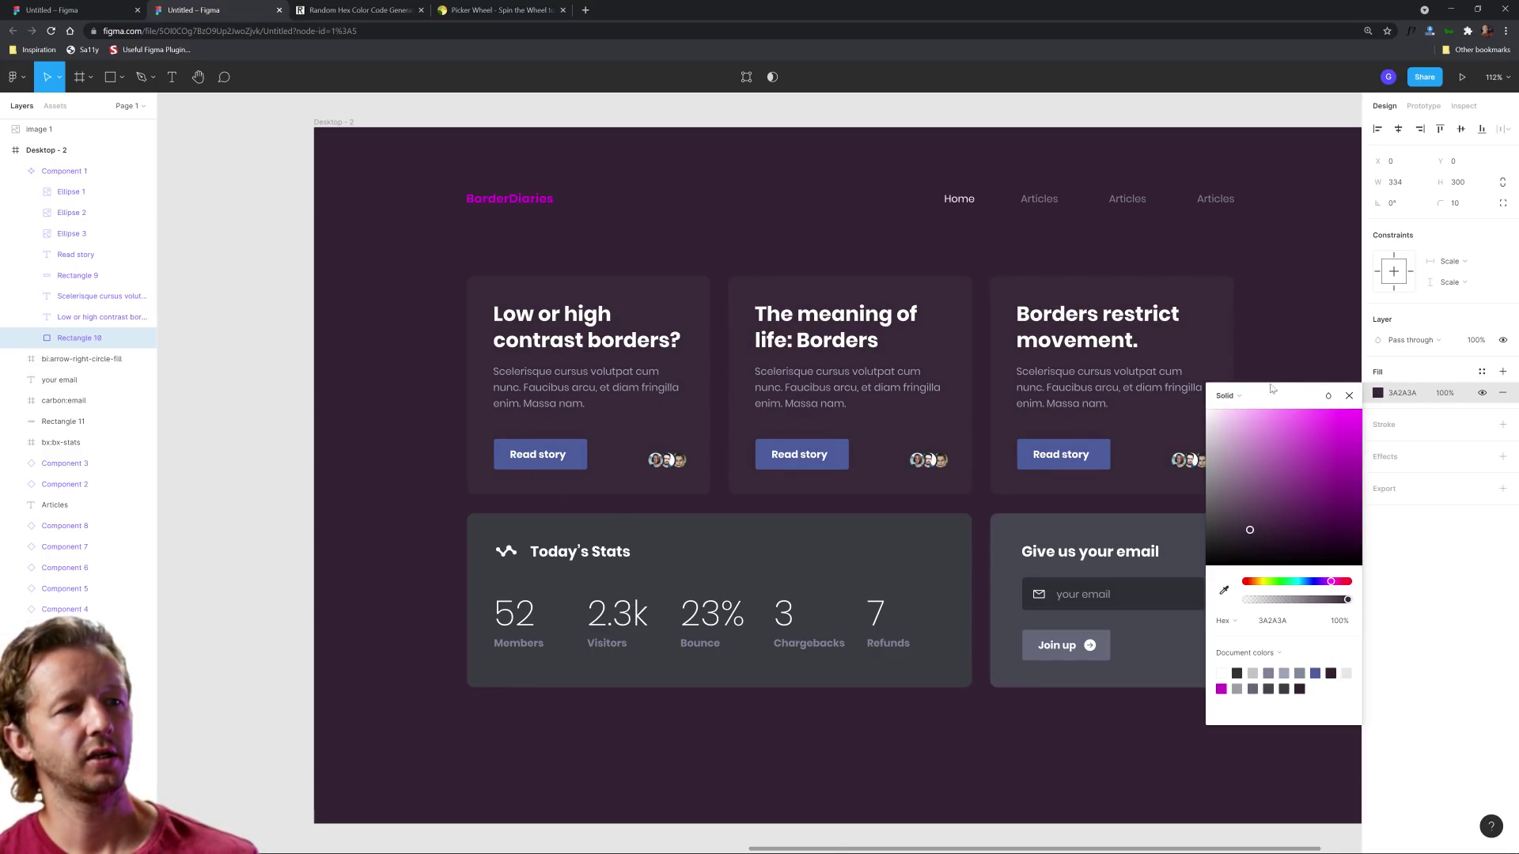
click(1273, 331)
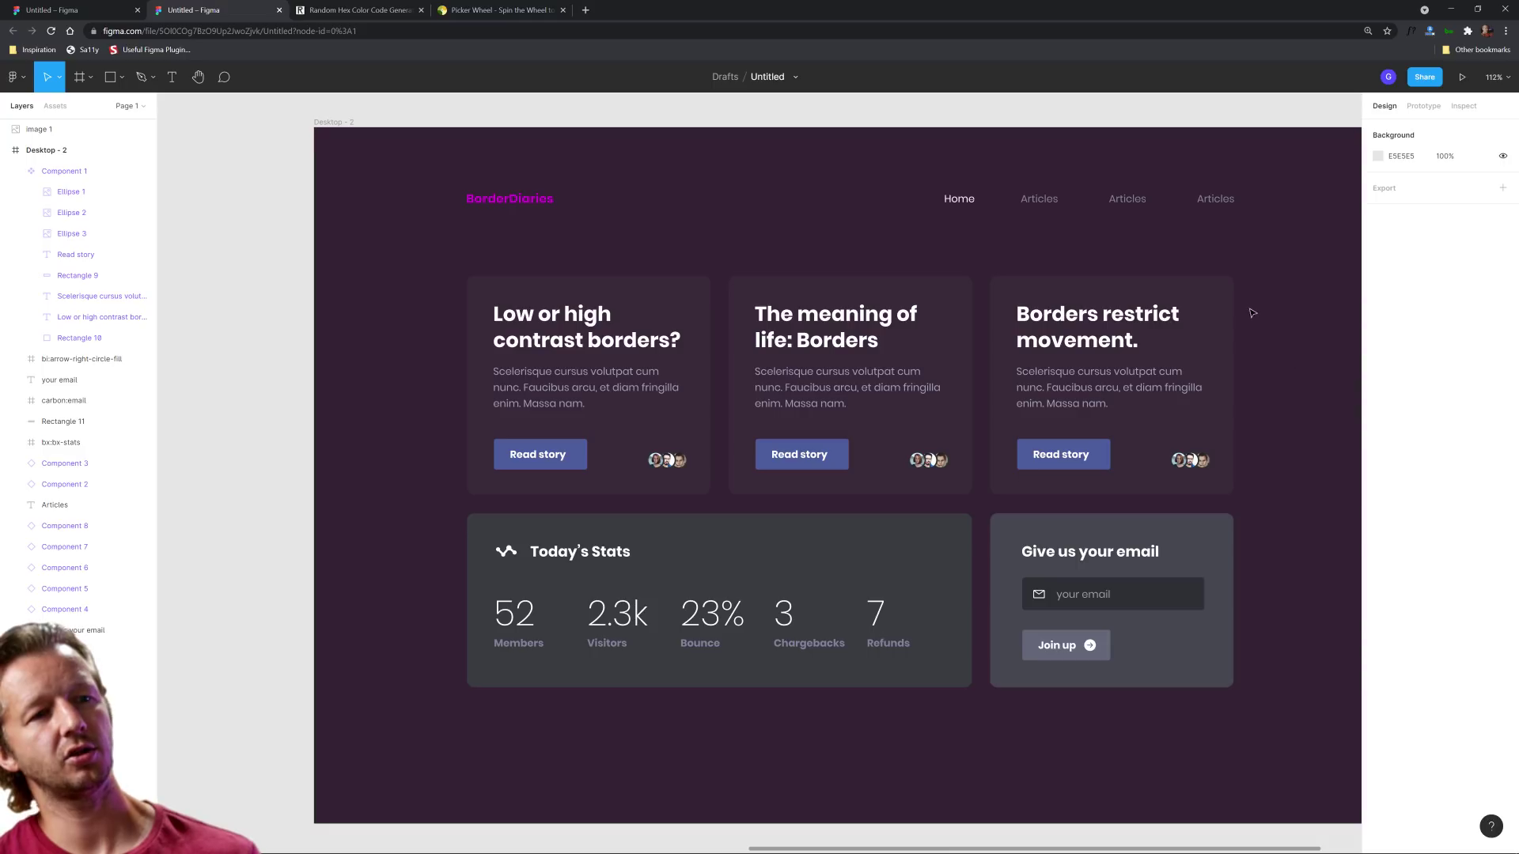
click(1220, 303)
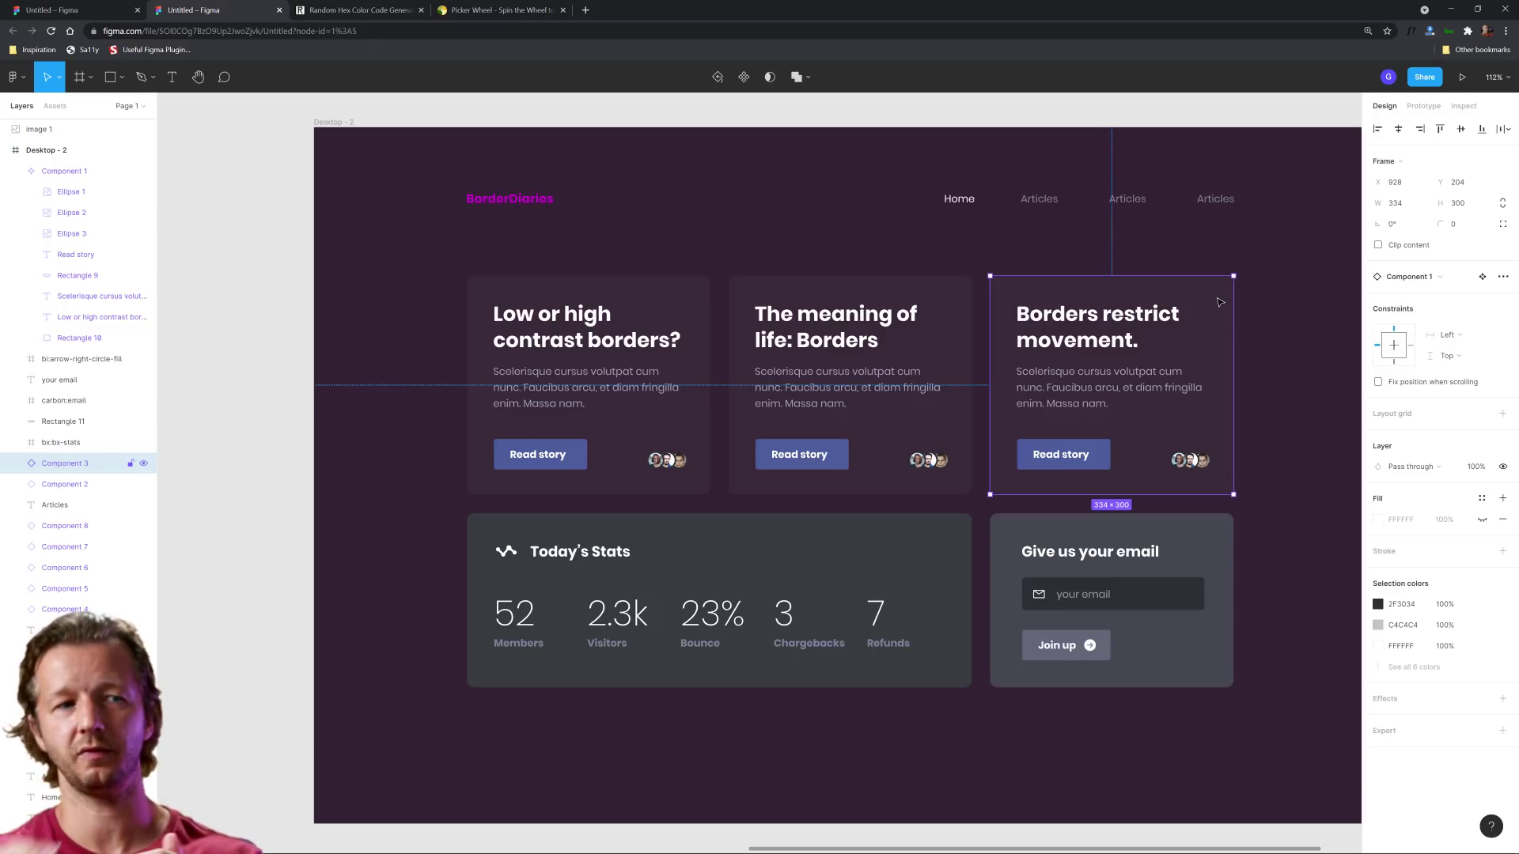
click(880, 344)
click(823, 345)
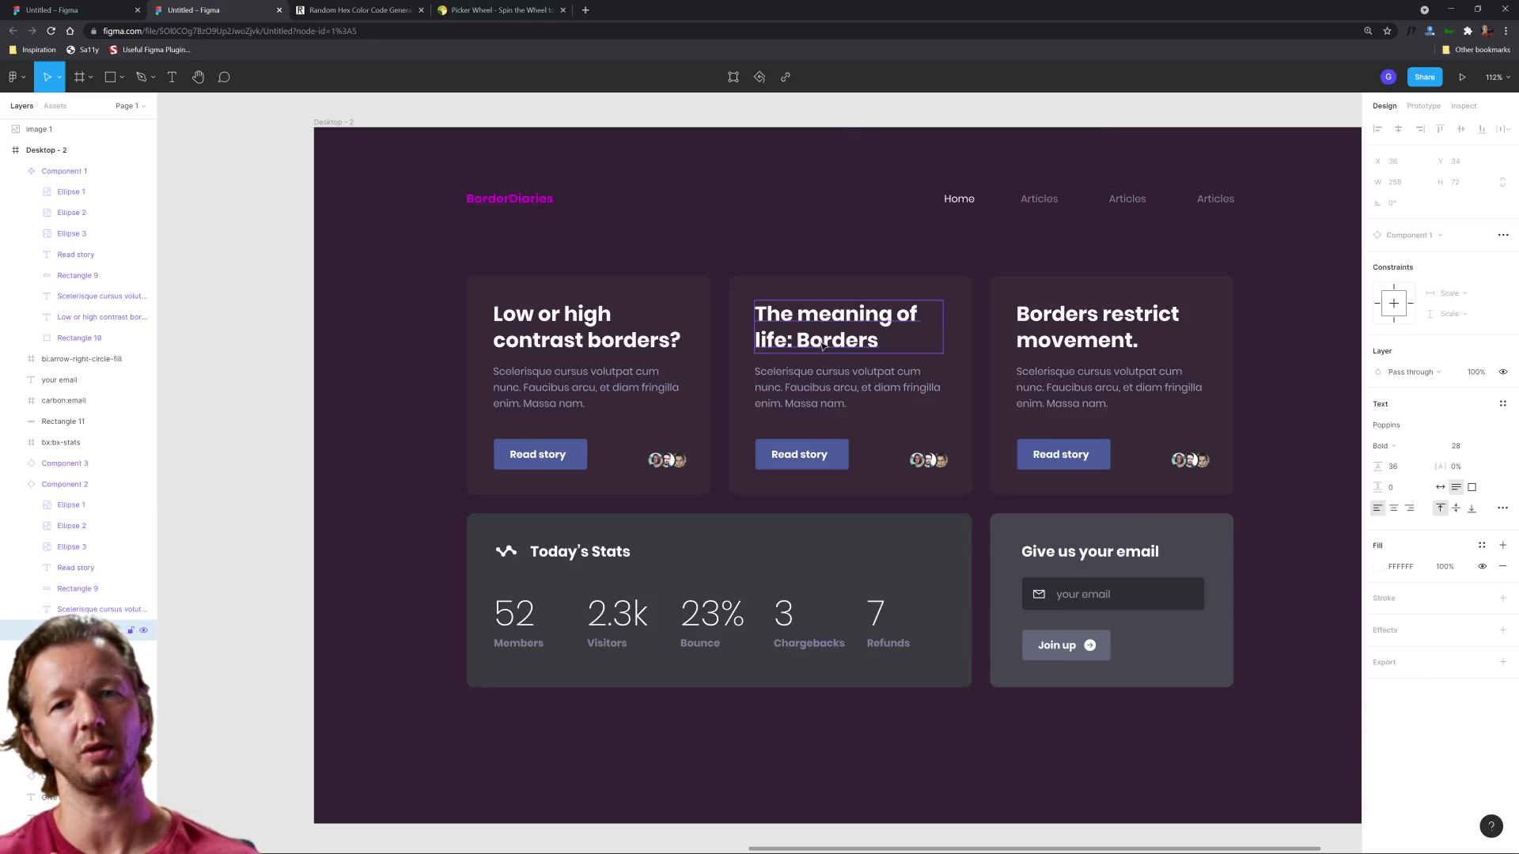
click(1271, 403)
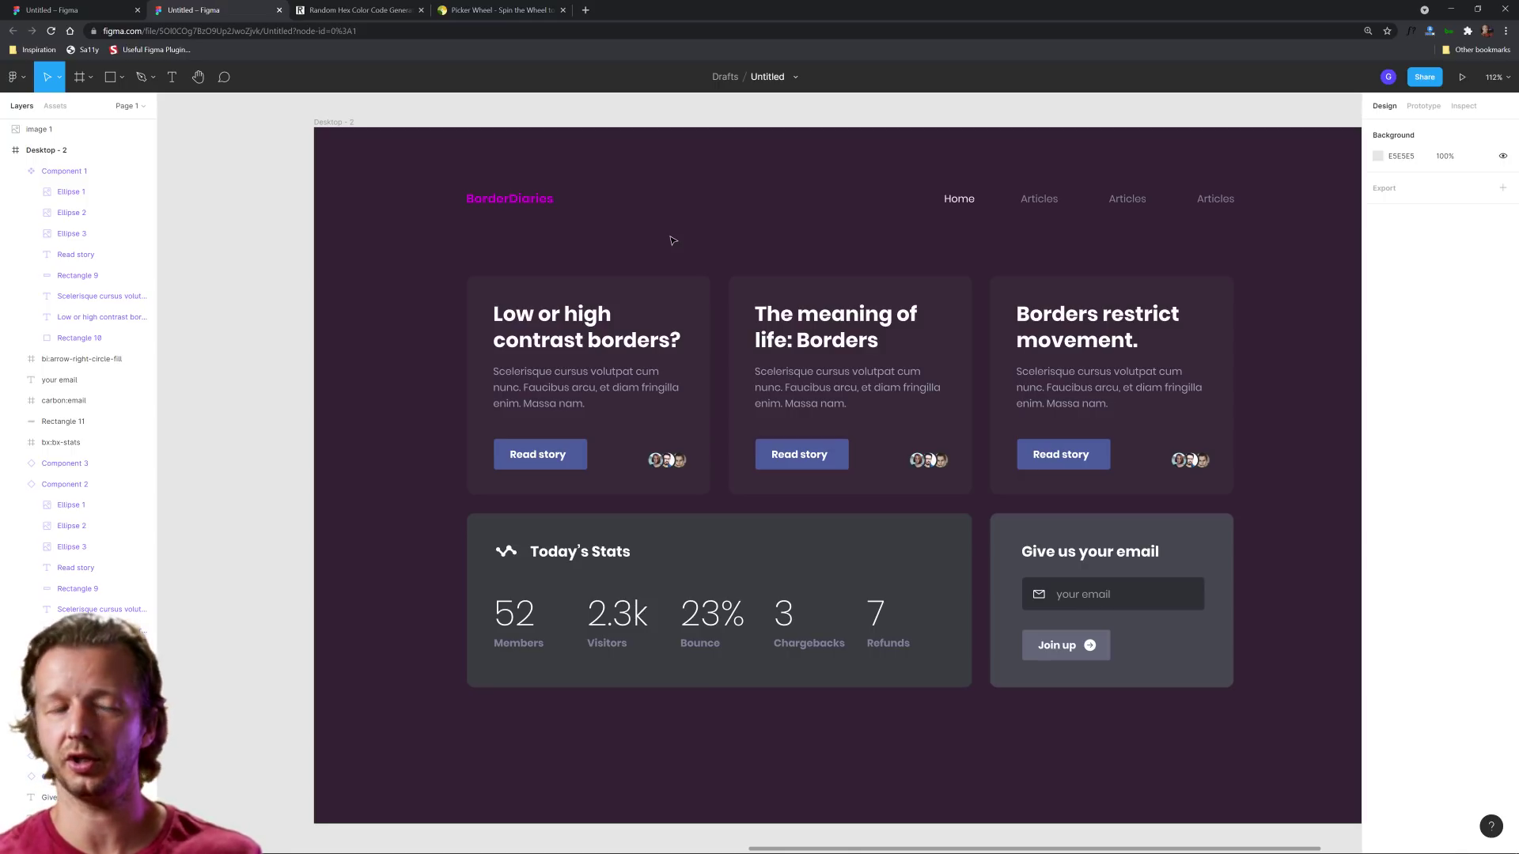
Fill the Today's Stats panel with 3A2A3A, sampled from an article card's background
click(815, 551)
click(1377, 414)
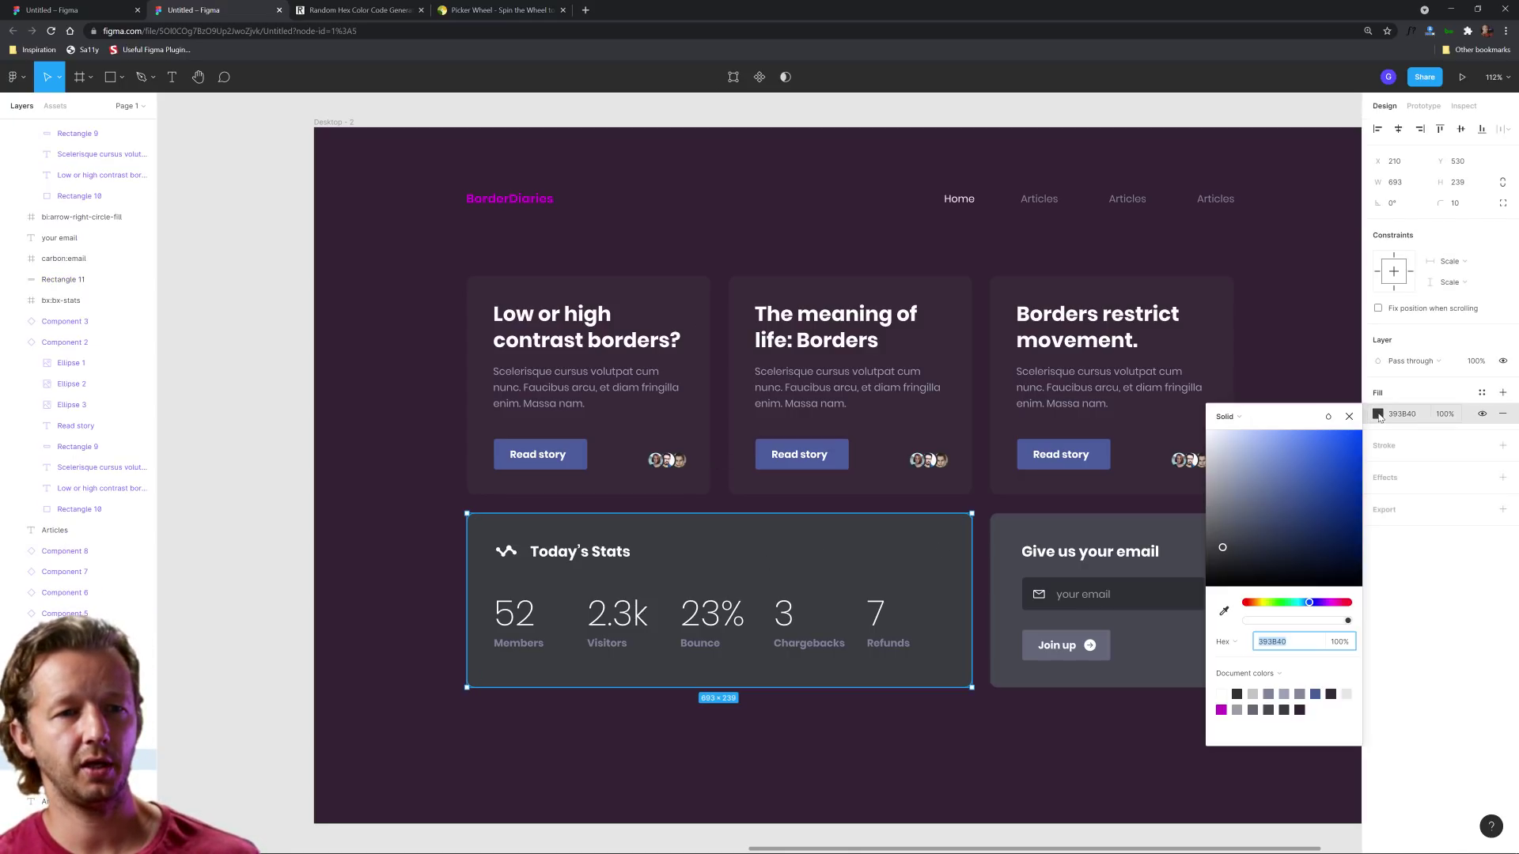
click(1223, 611)
click(959, 414)
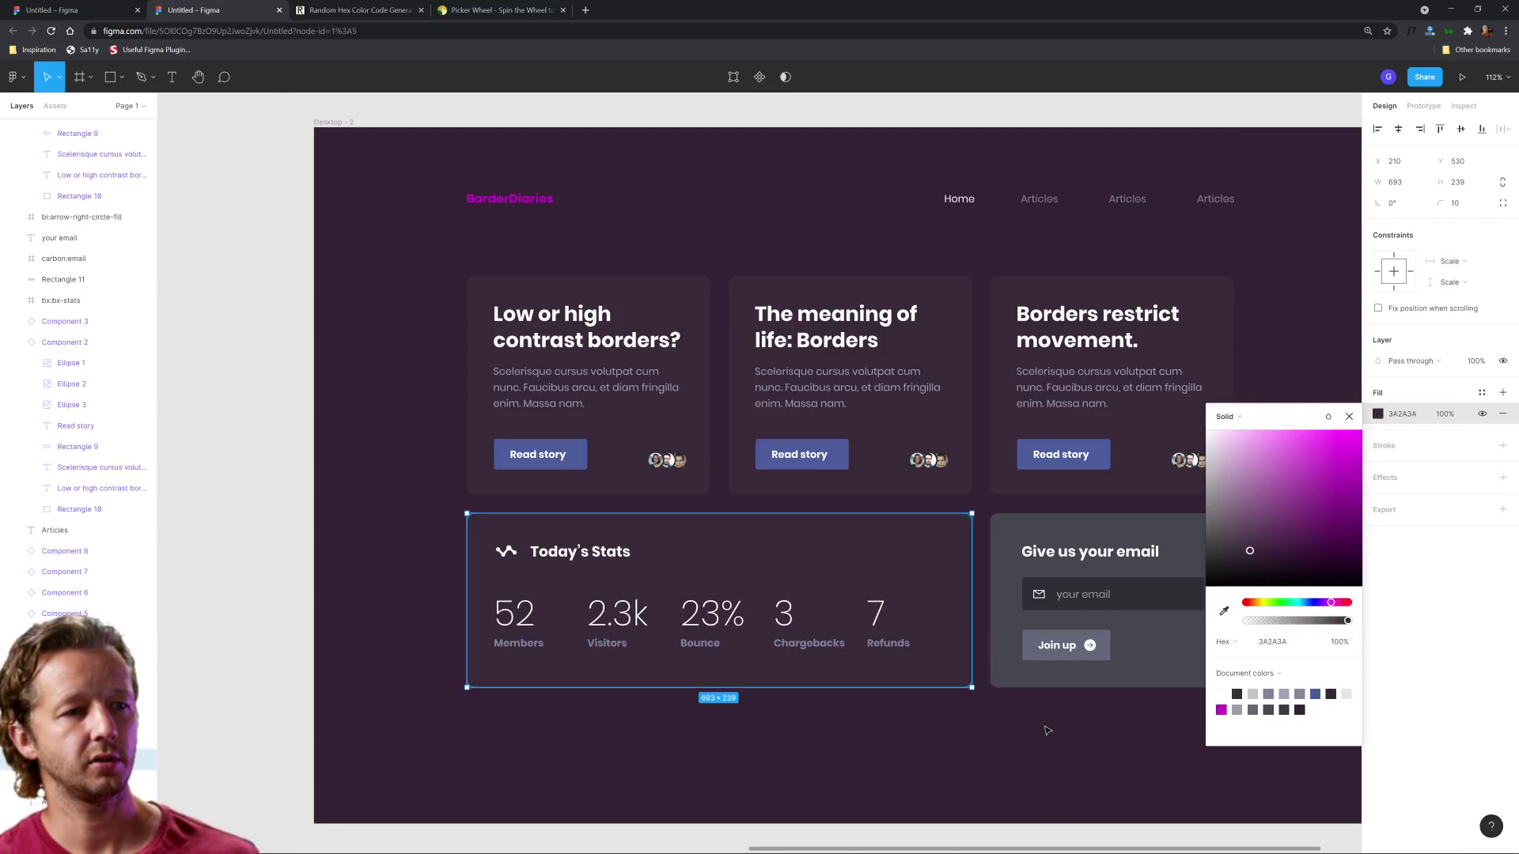
click(1047, 728)
Fill the Give us your email panel with the article cards' sampled colour and lighten it to 453145
click(1196, 544)
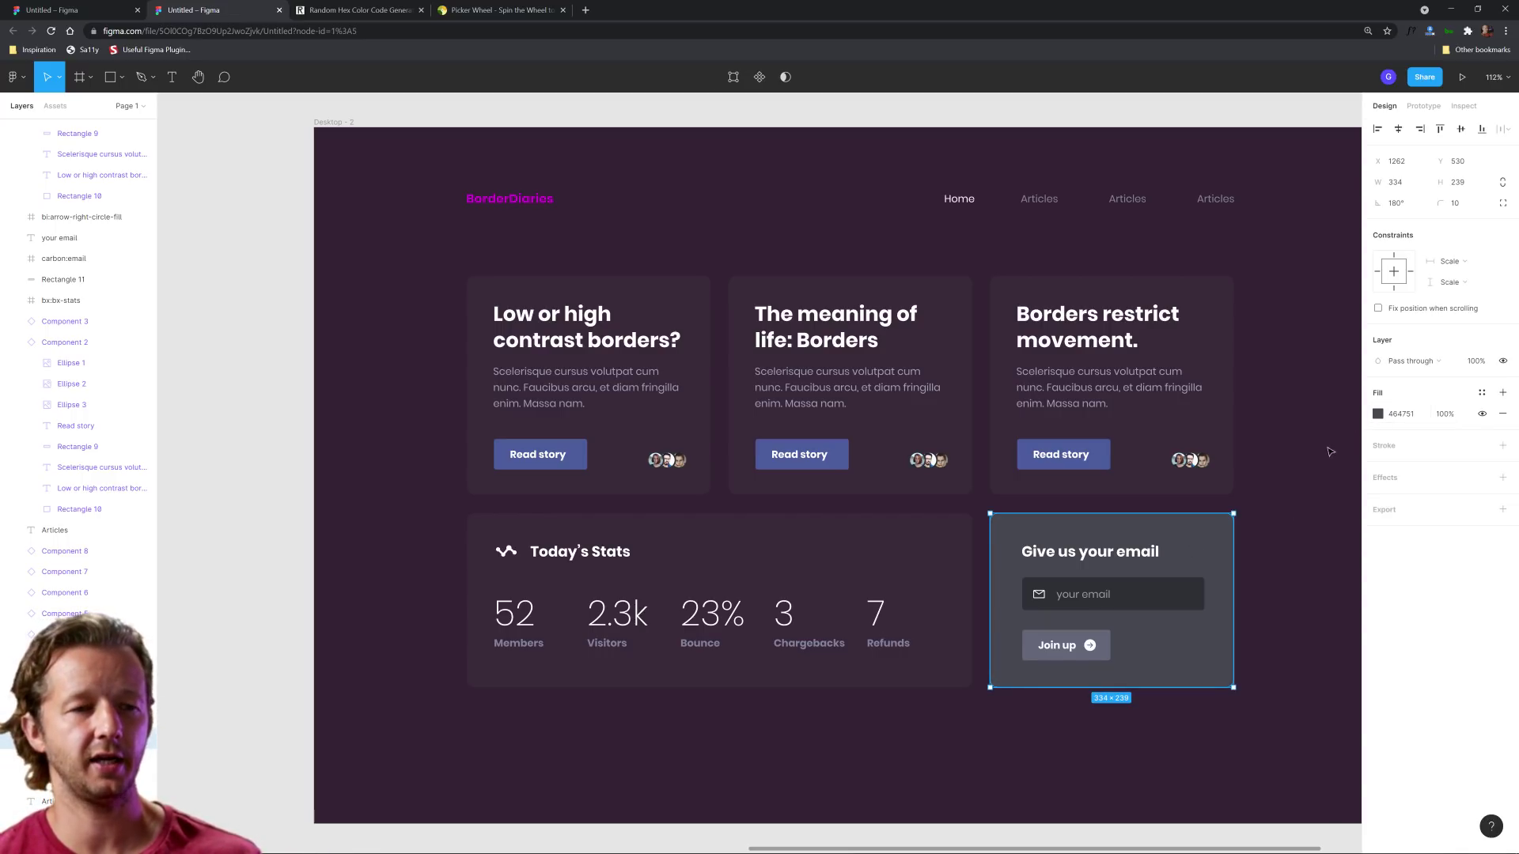
click(1378, 414)
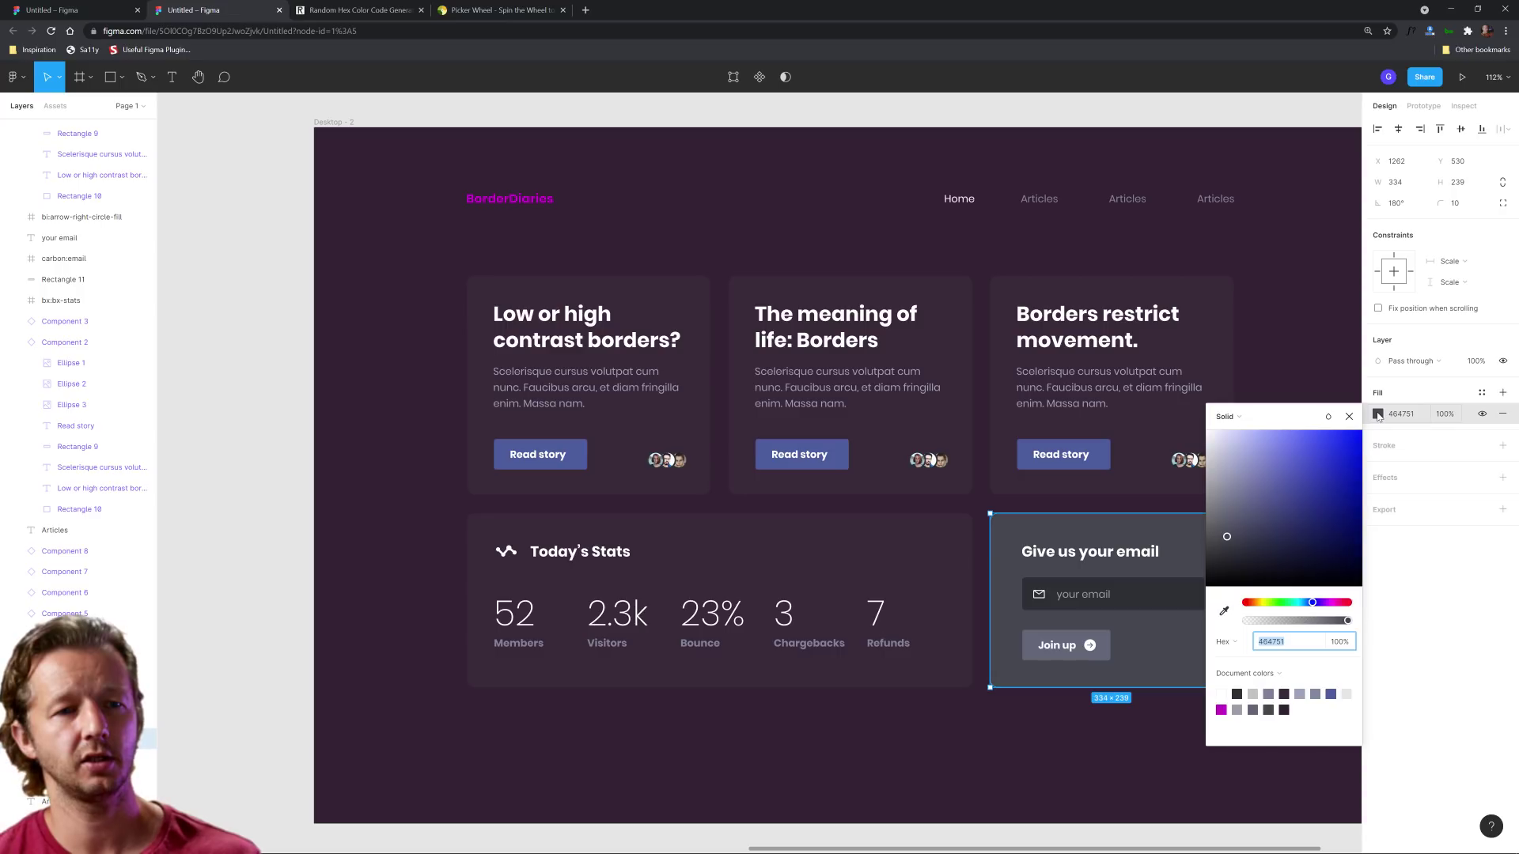
click(1224, 610)
click(966, 491)
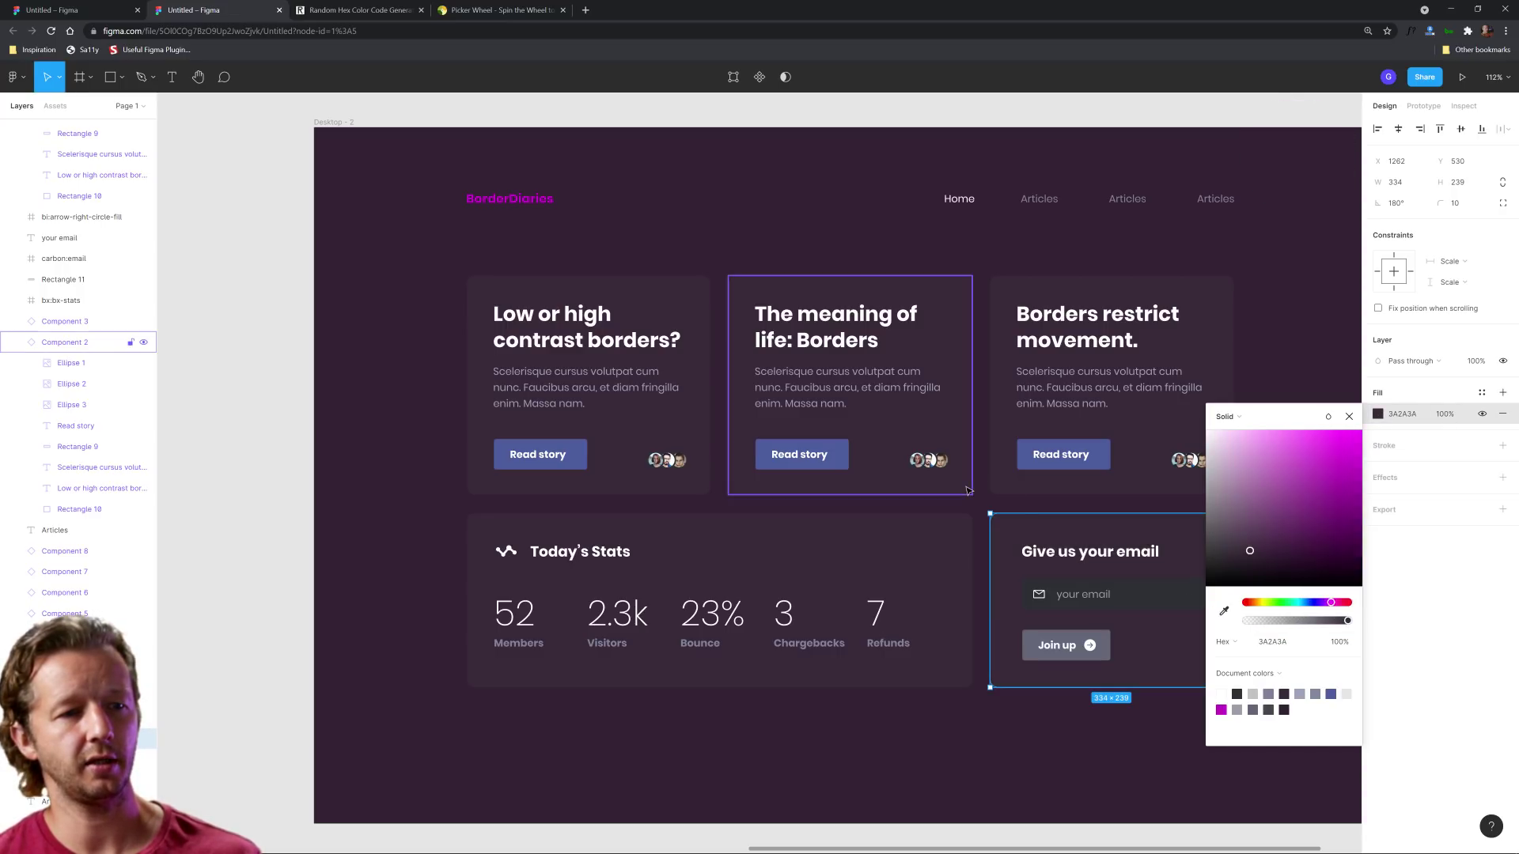
drag(1250, 549, 1250, 550)
click(1287, 389)
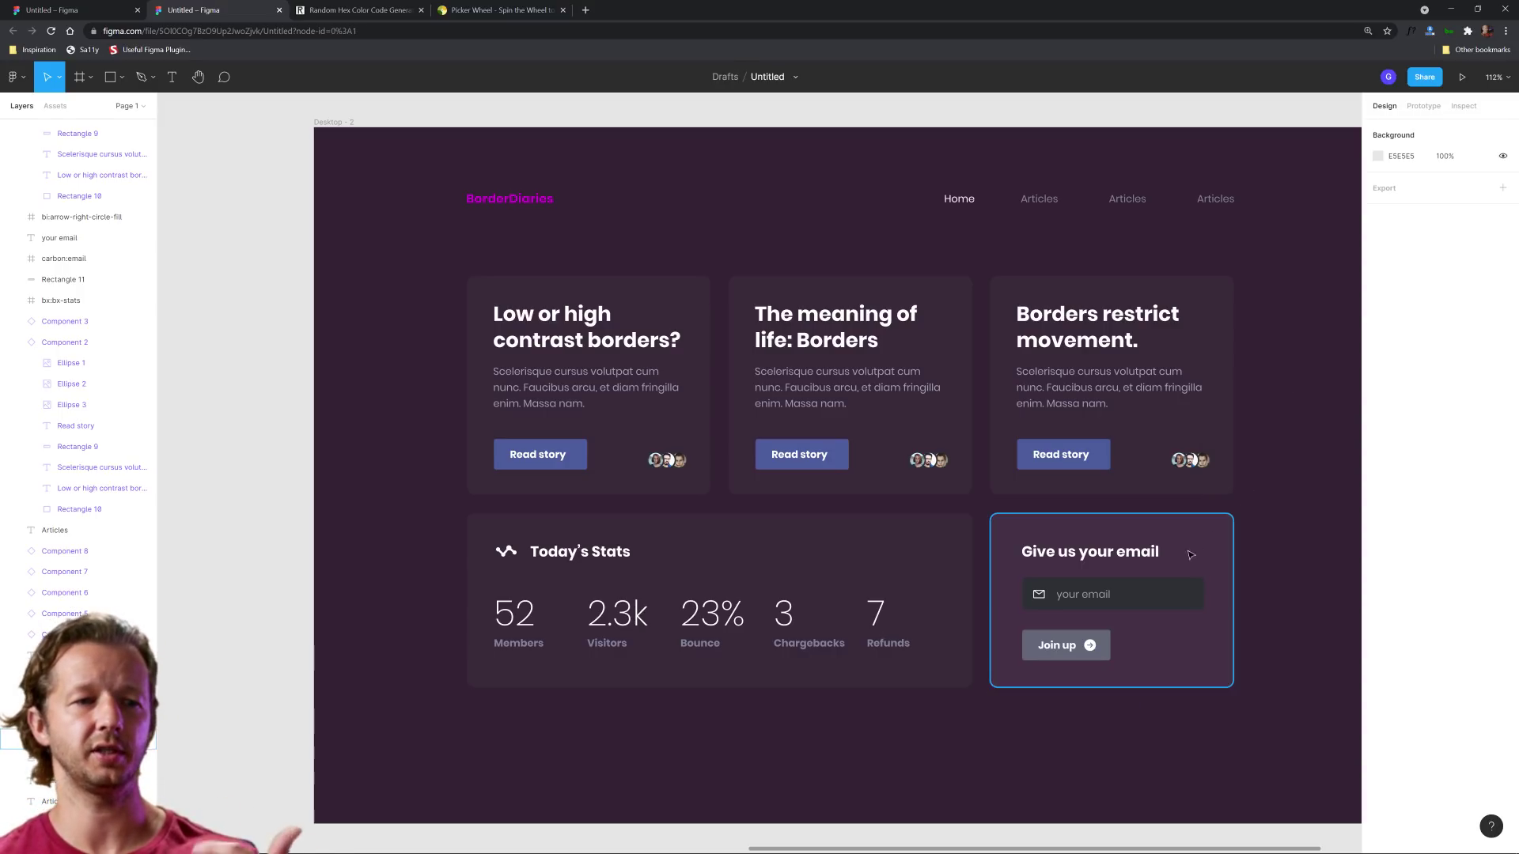
click(1165, 598)
click(1217, 735)
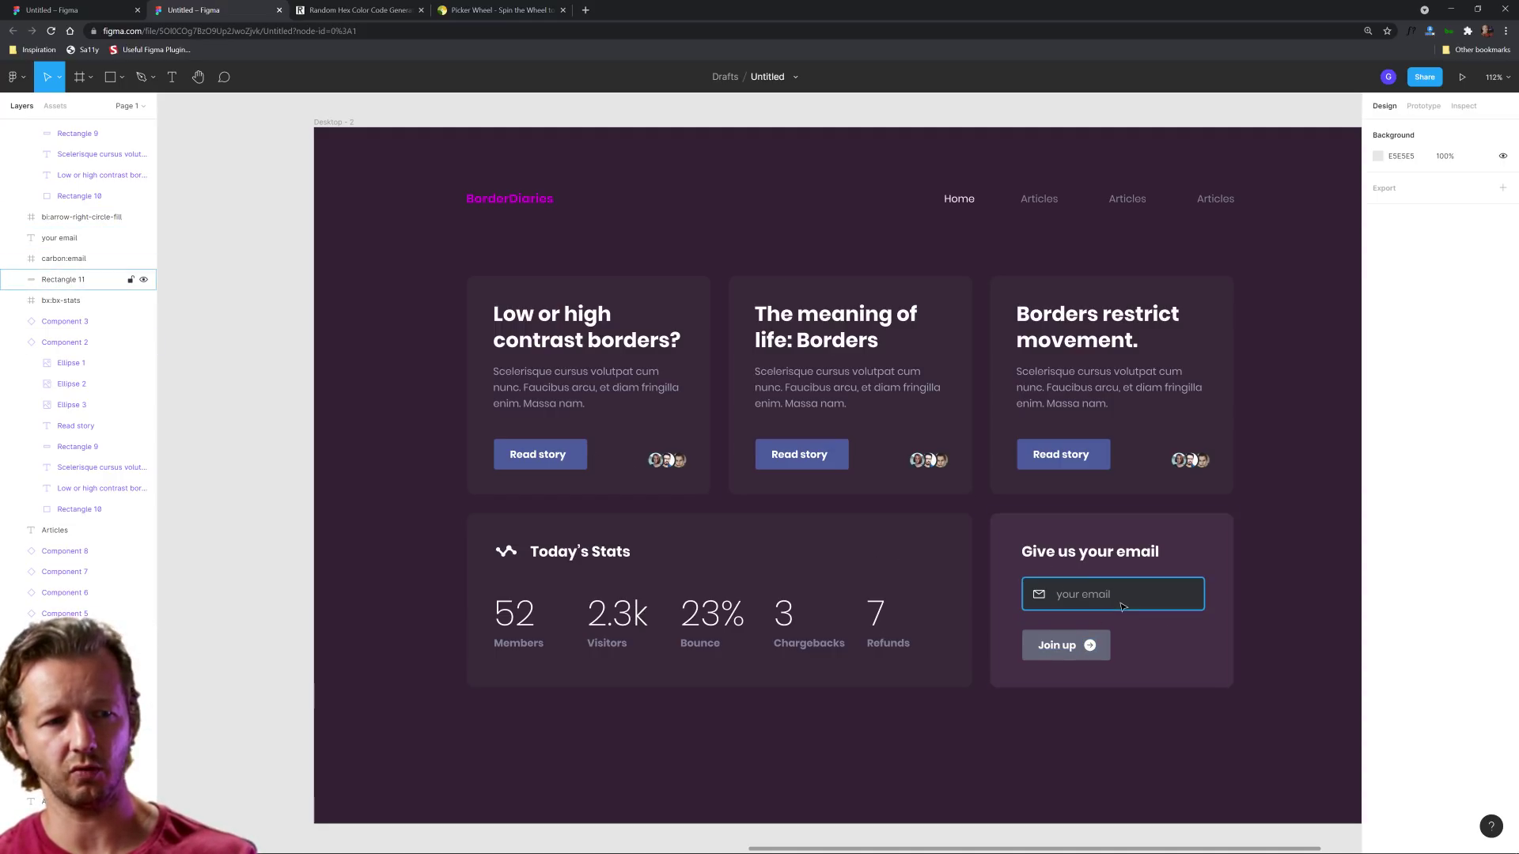
Fill the Read story button in the first article card with the document's magenta C600C6
click(575, 444)
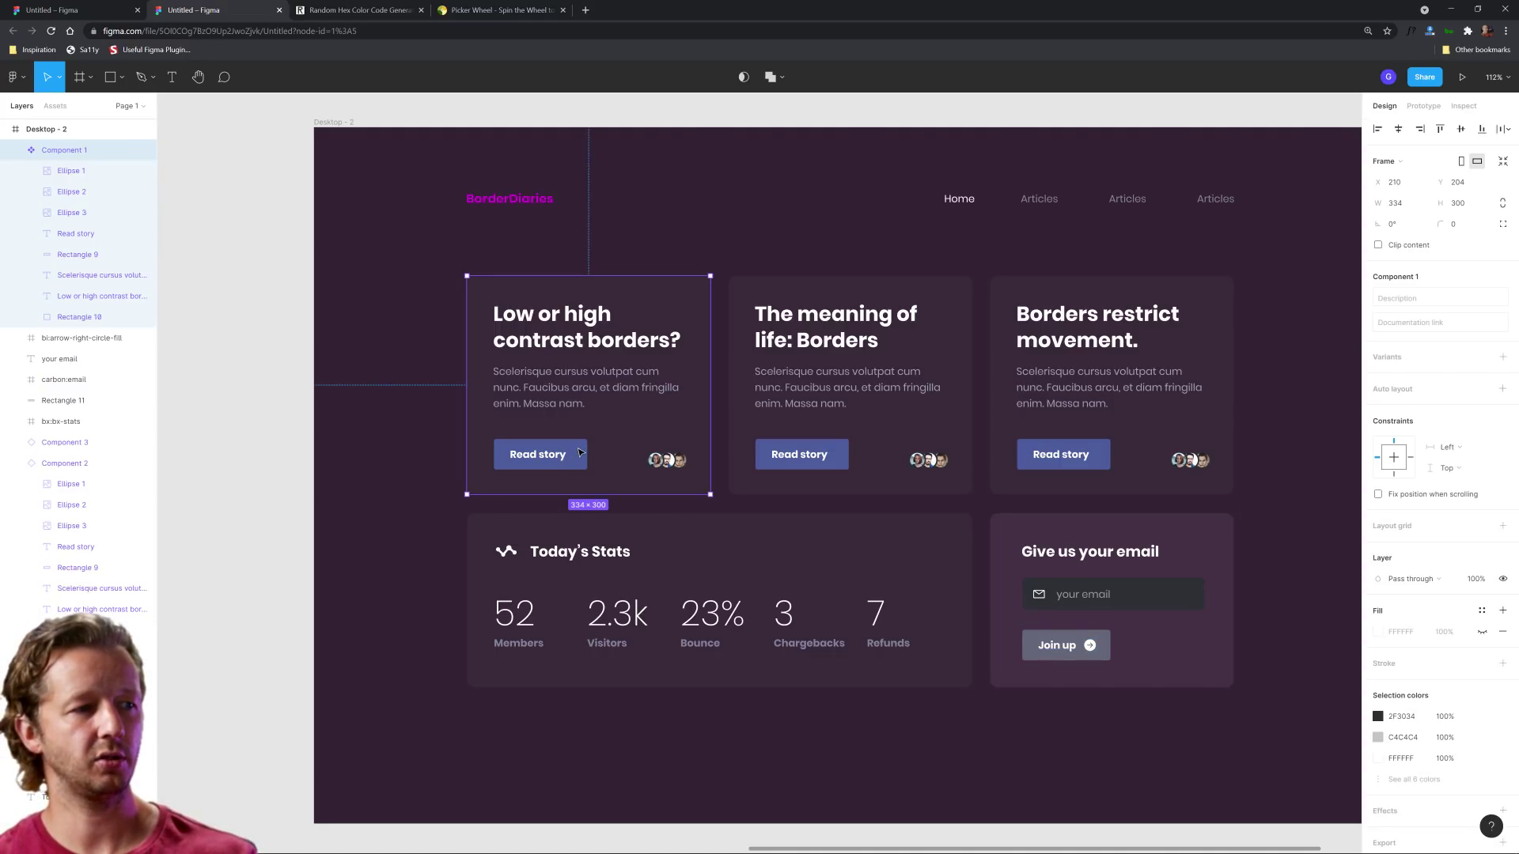
click(580, 452)
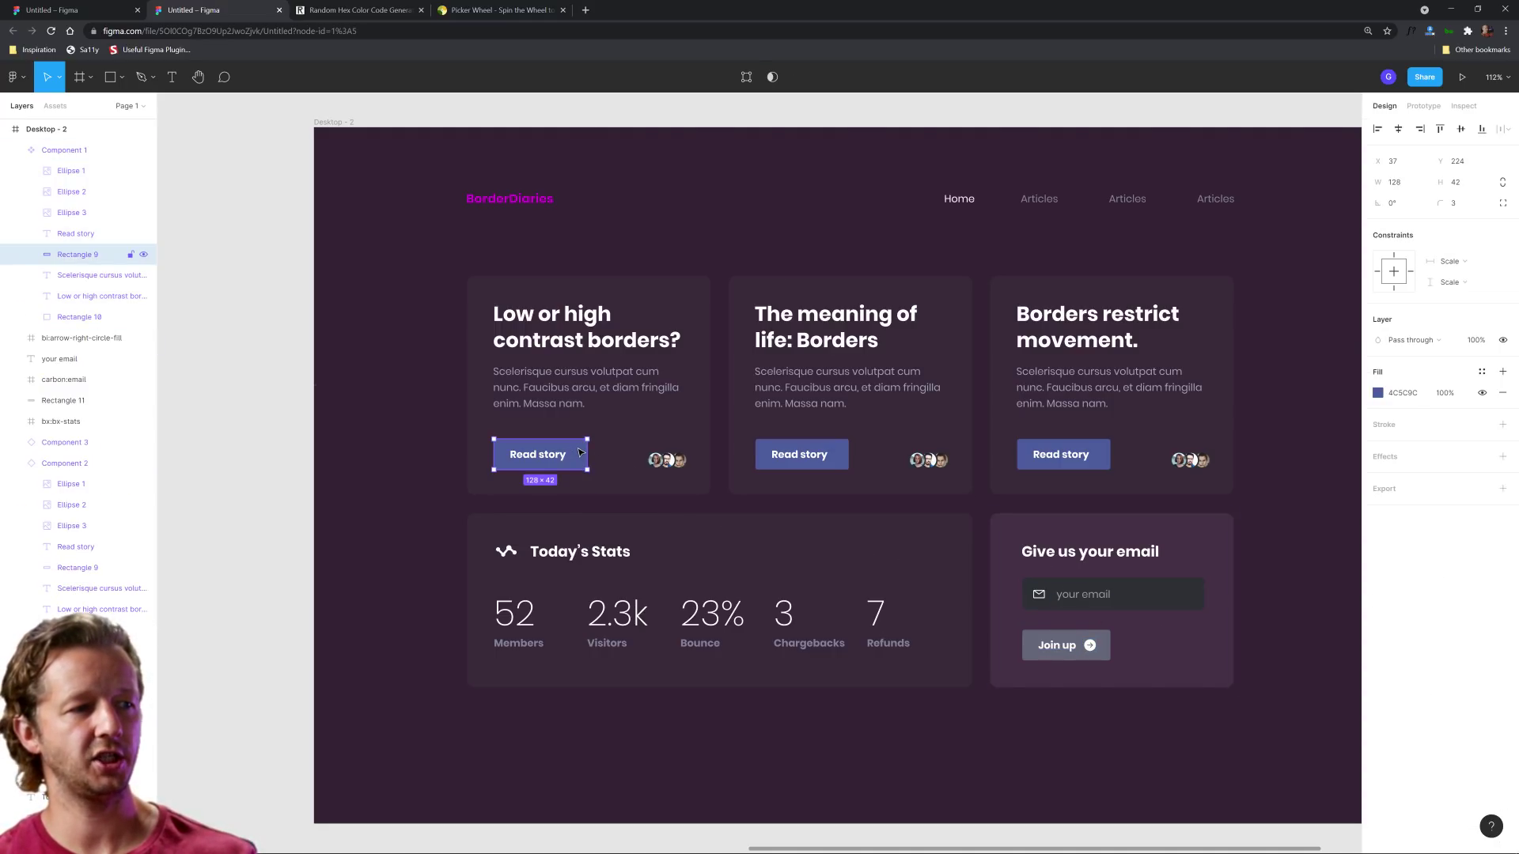
click(1380, 393)
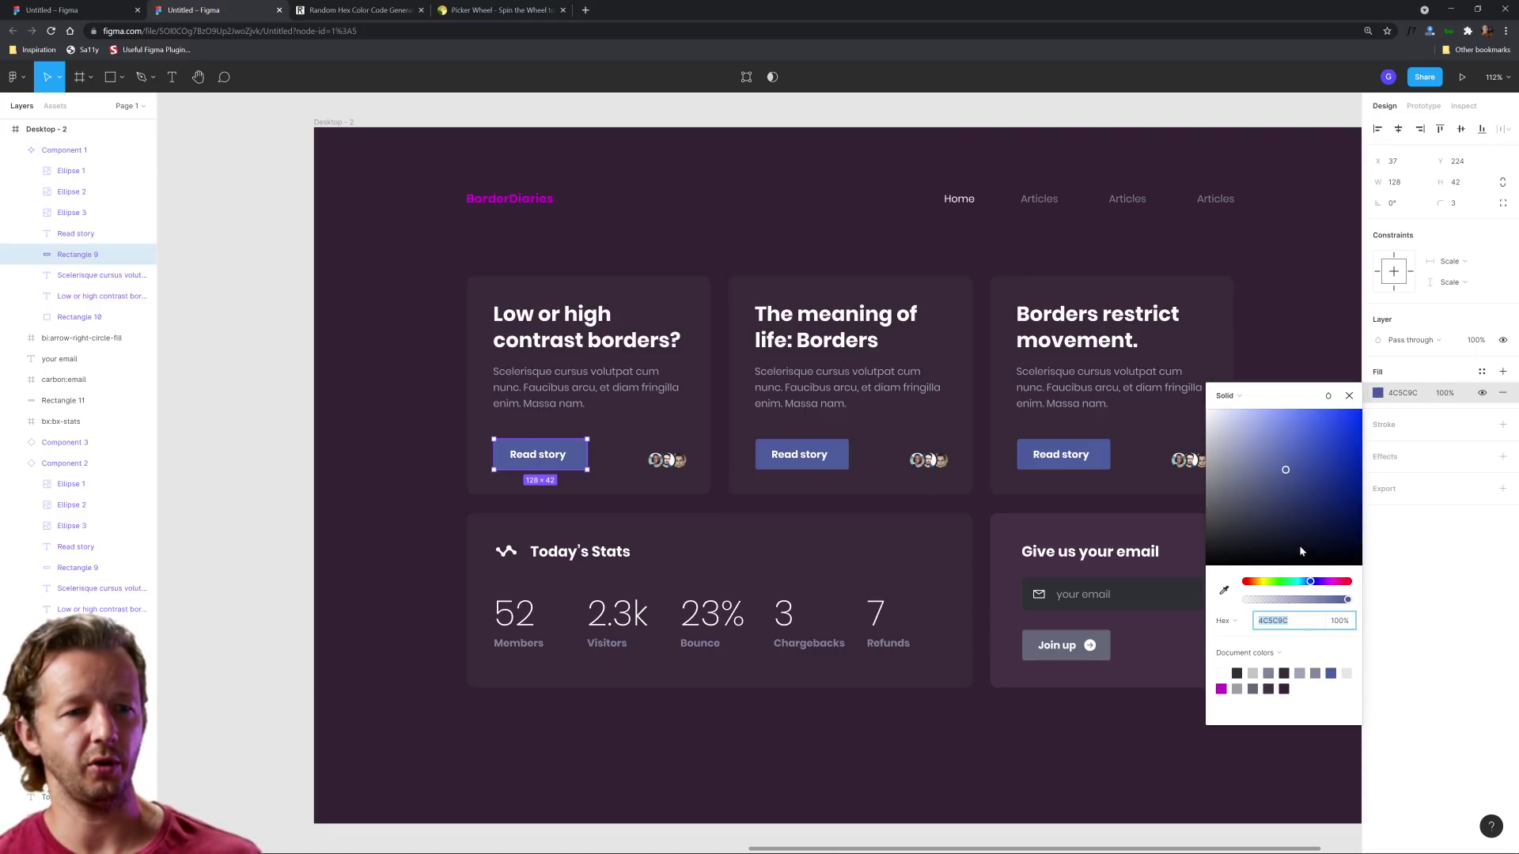
click(1222, 689)
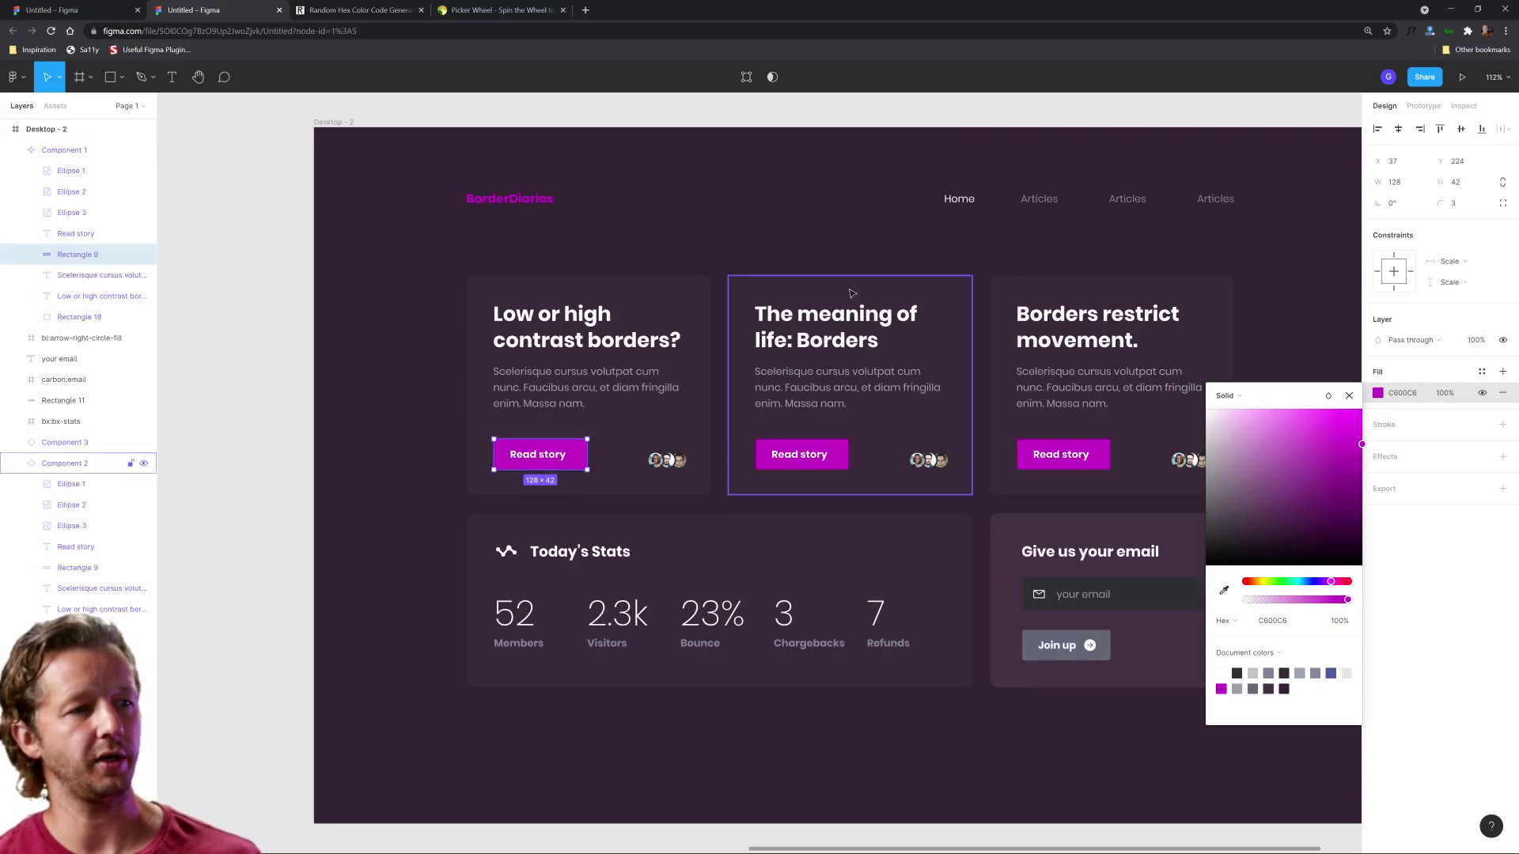
click(774, 205)
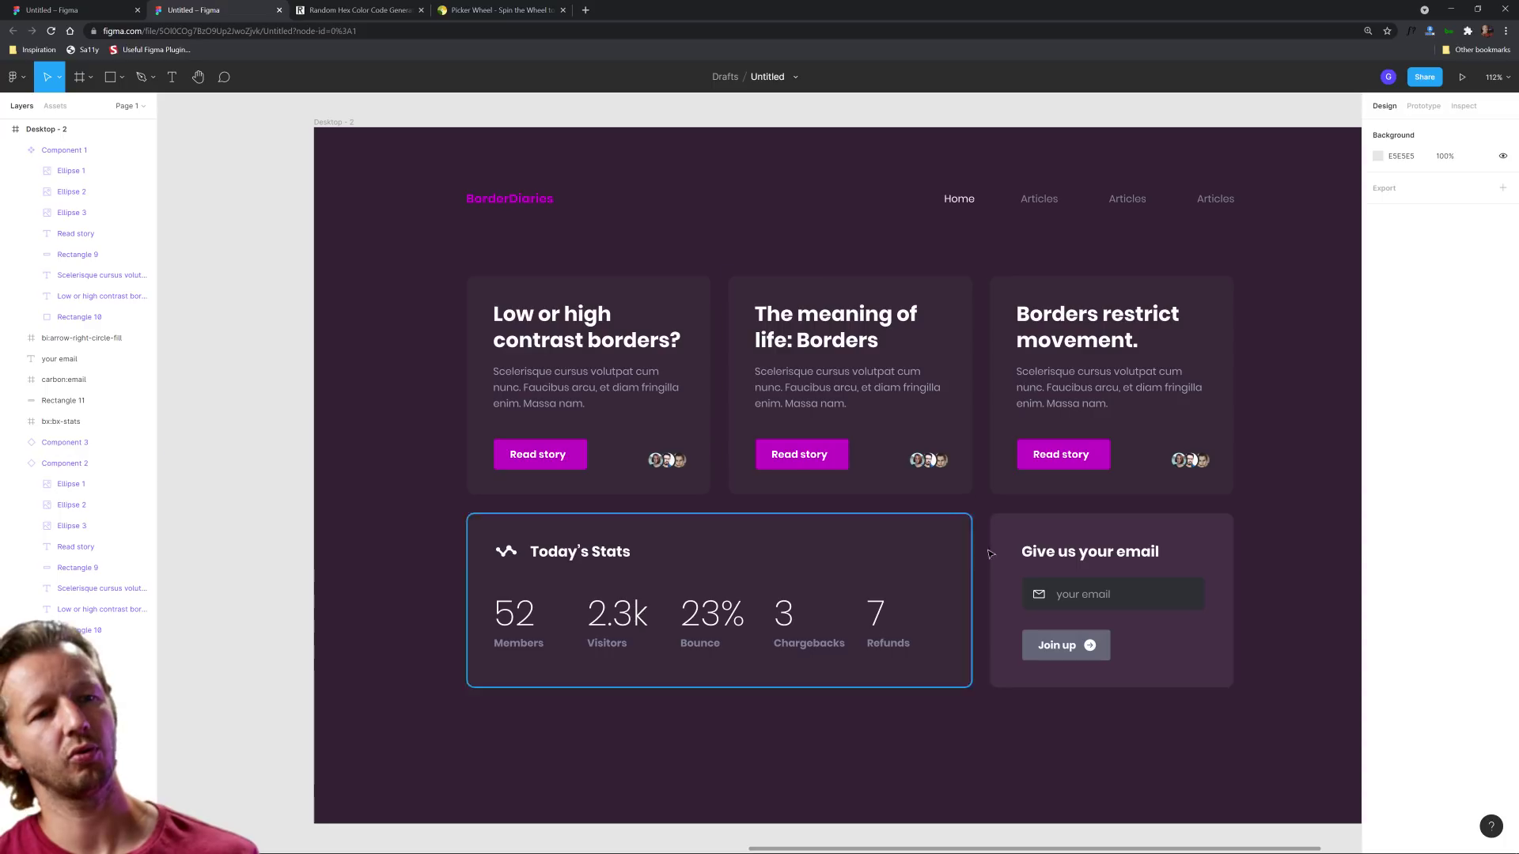
Fill the email field with its panel's sampled colour darkened to 372837, and replace that with the frame's sampled background colour 352335
click(1147, 594)
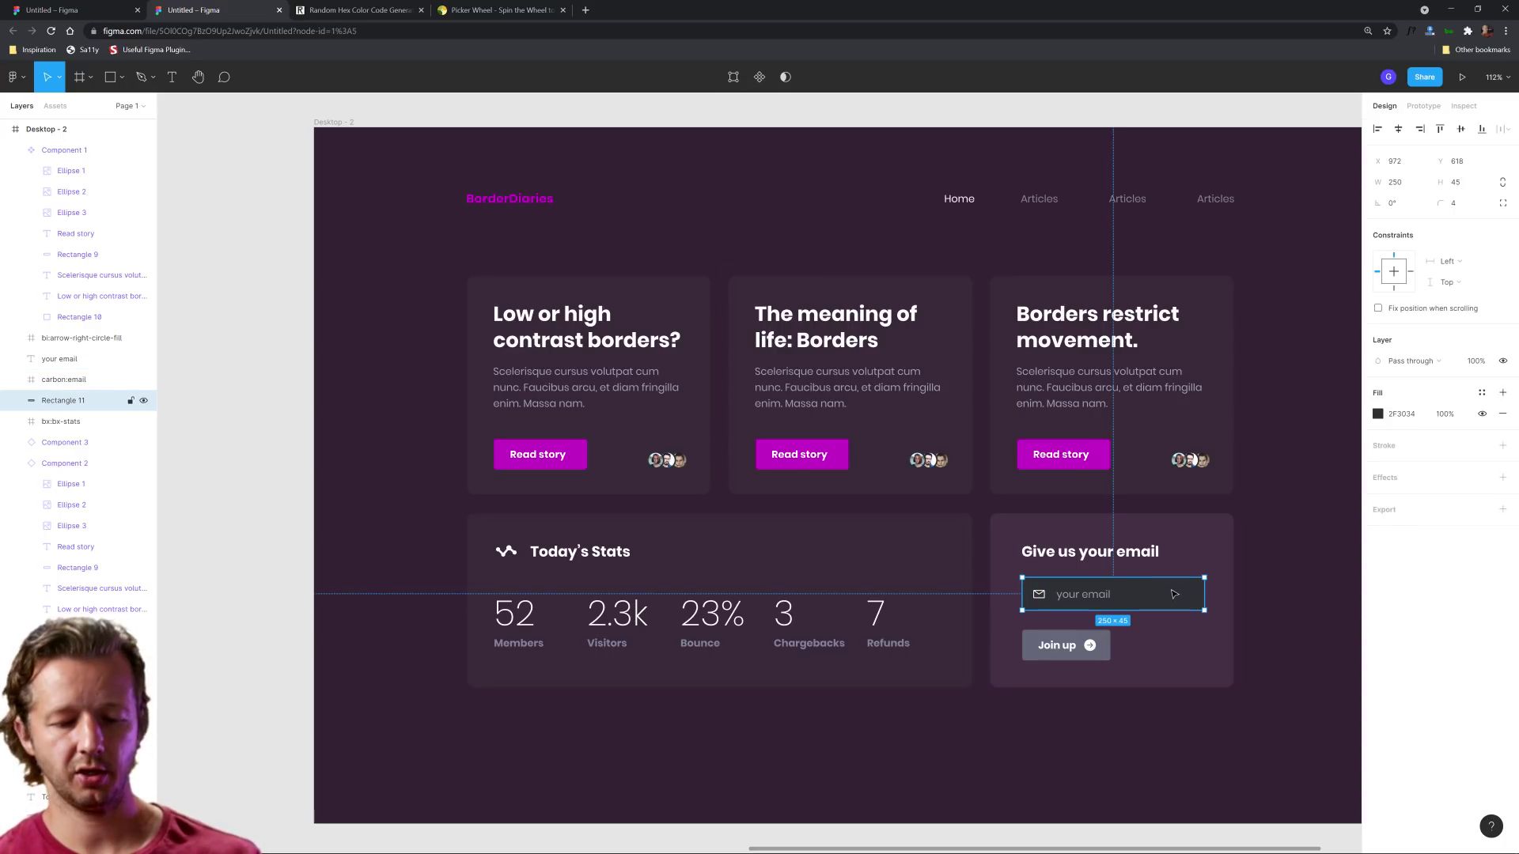
scroll(1194, 590, up, 1)
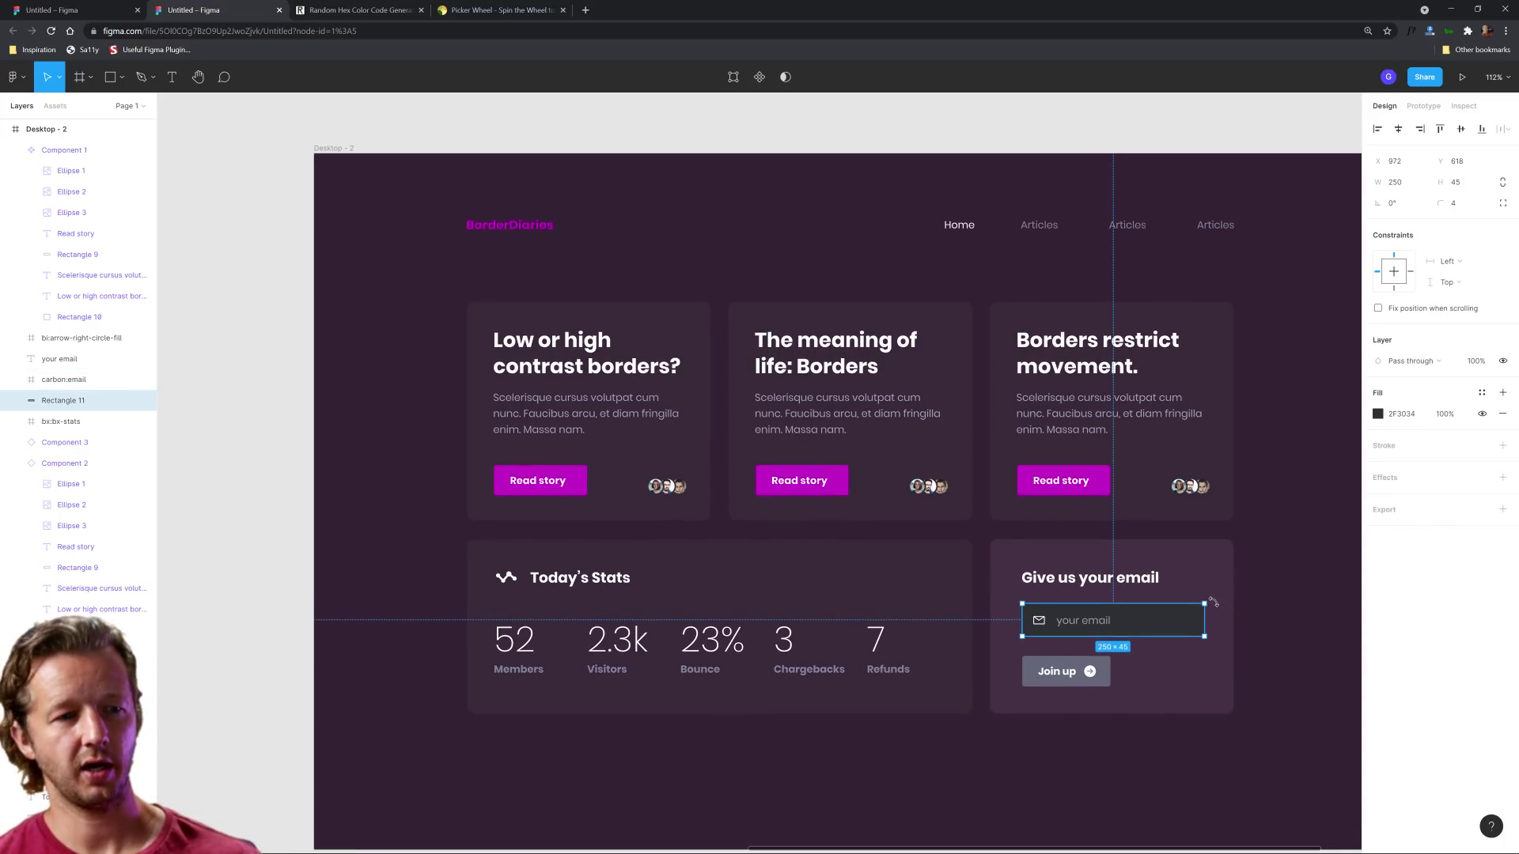
scroll(1242, 609, down, 2)
ctrl+scroll(1242, 609, up, 3)
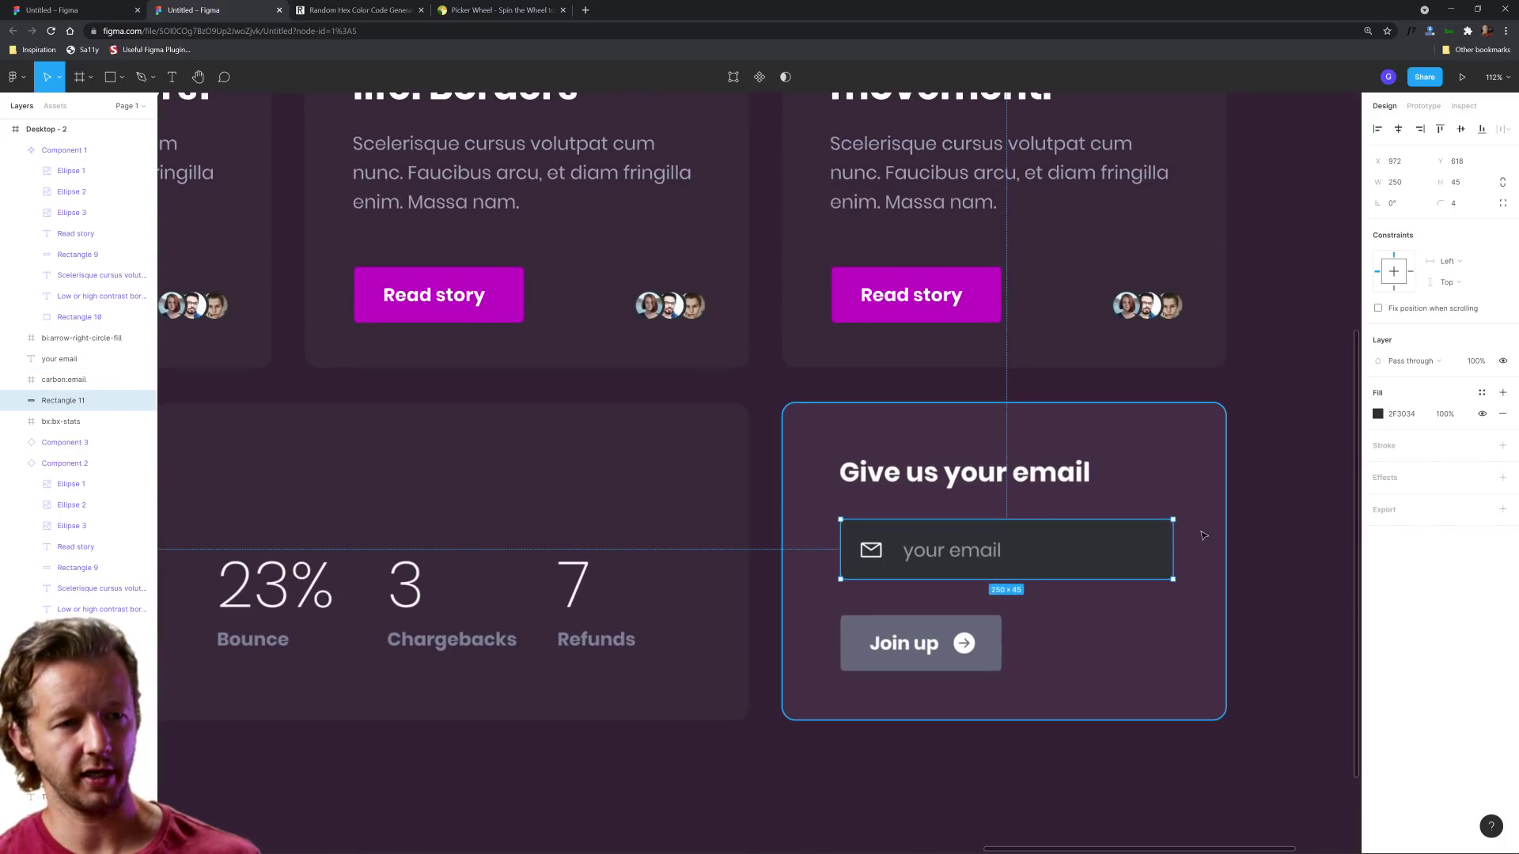
key(i)
click(1173, 476)
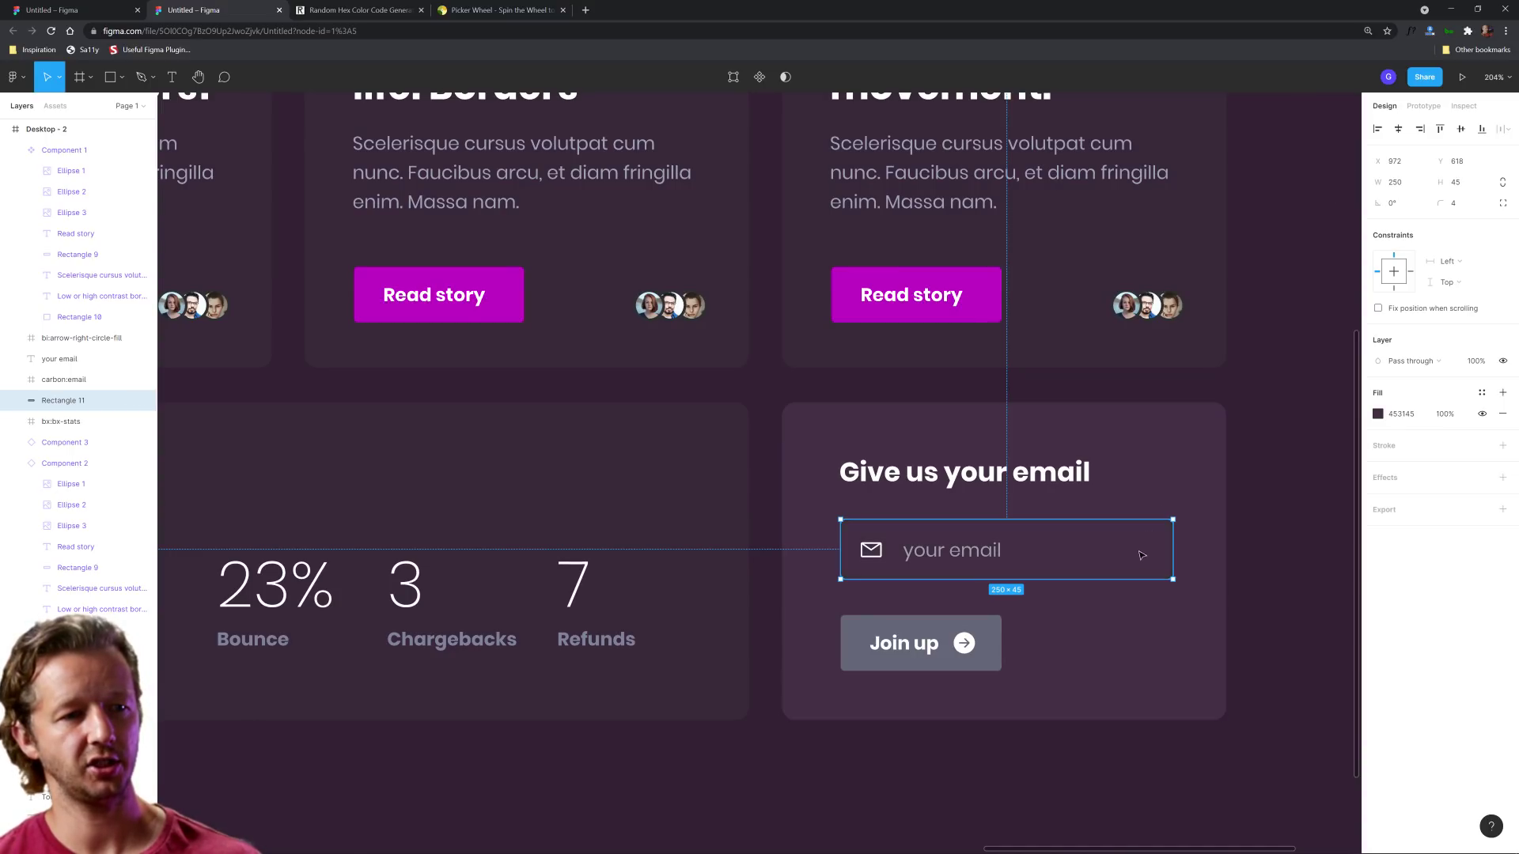
click(1380, 415)
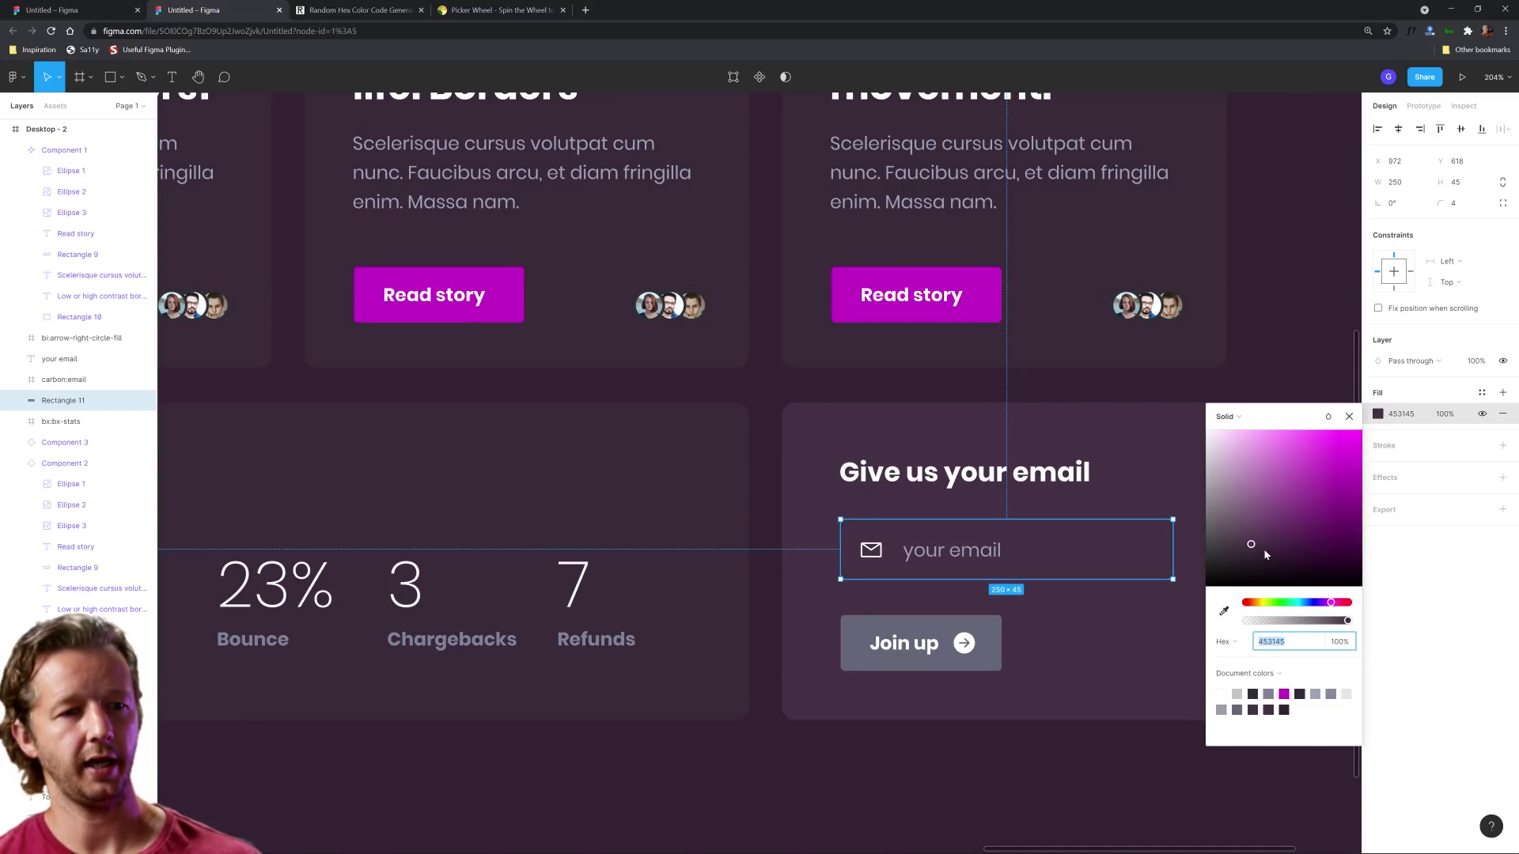
drag(1251, 546, 1249, 562)
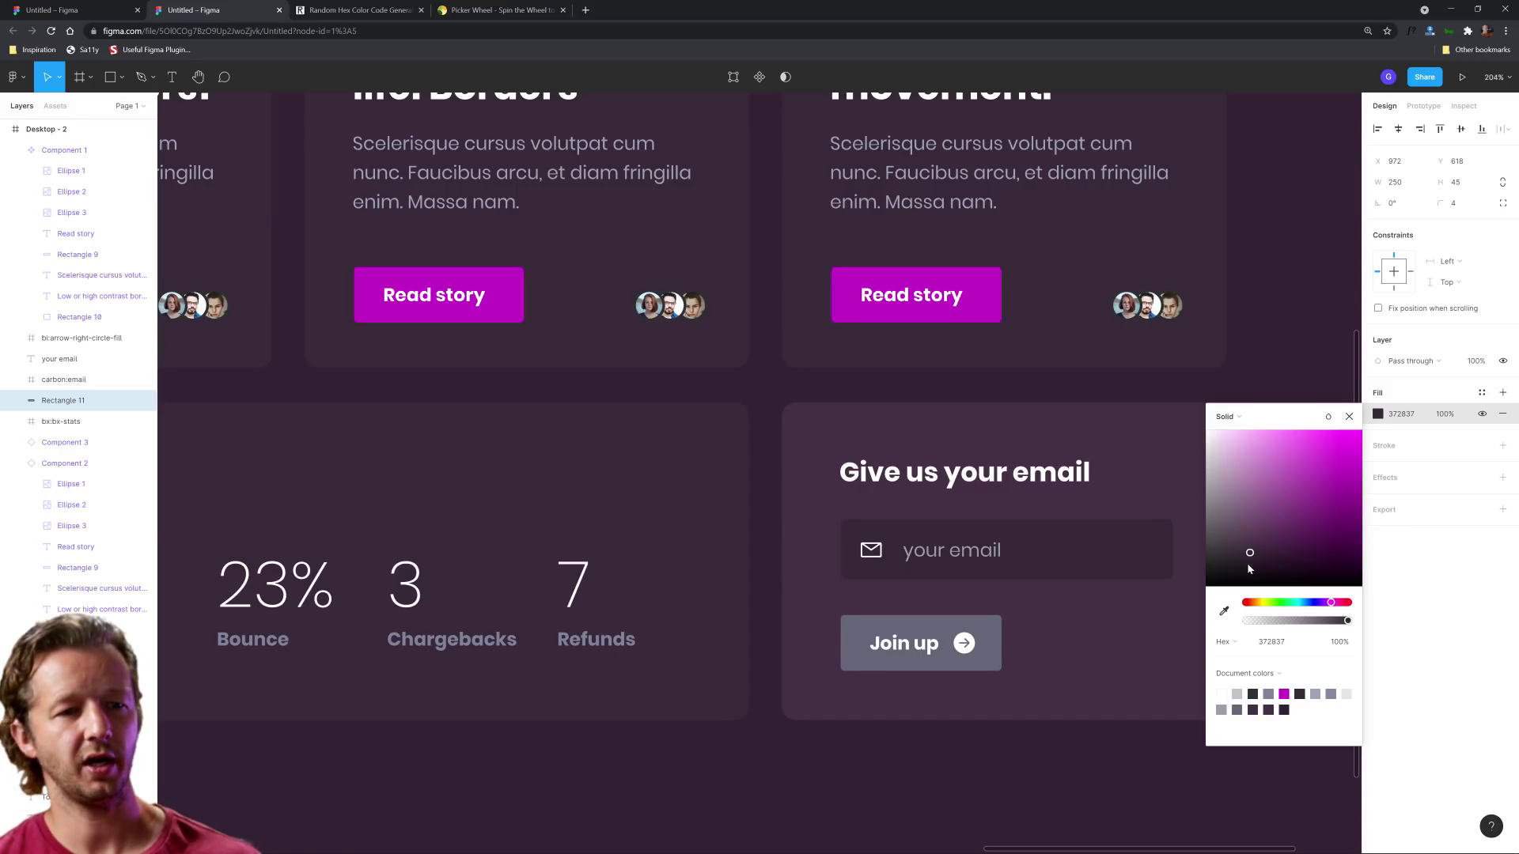
click(1223, 611)
click(1247, 366)
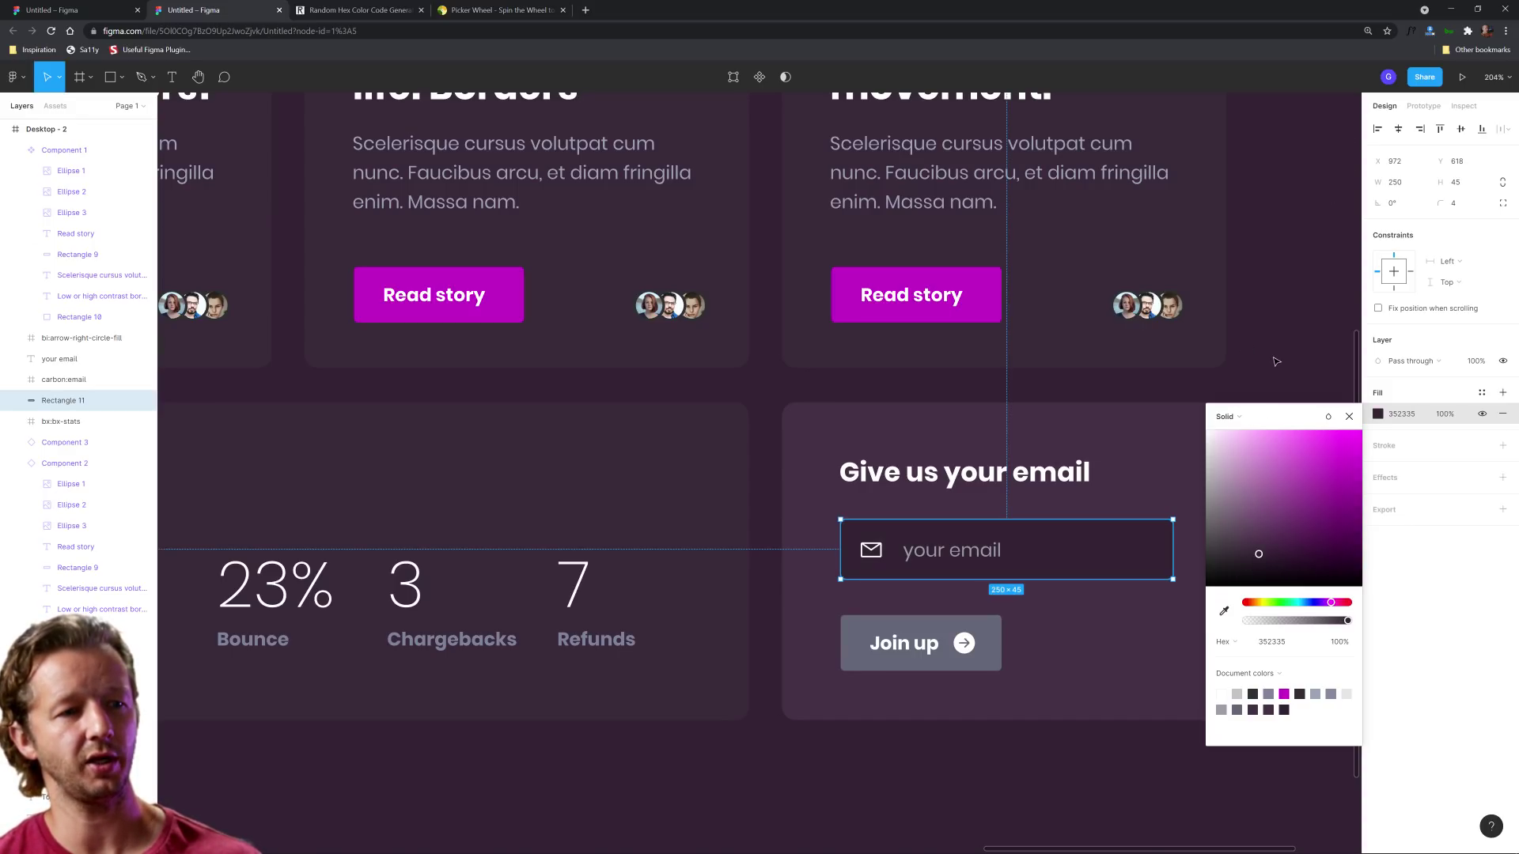
click(1276, 361)
Fill the Join up button with its panel's sampled colour 453145 and lighten it to 624D62
click(993, 665)
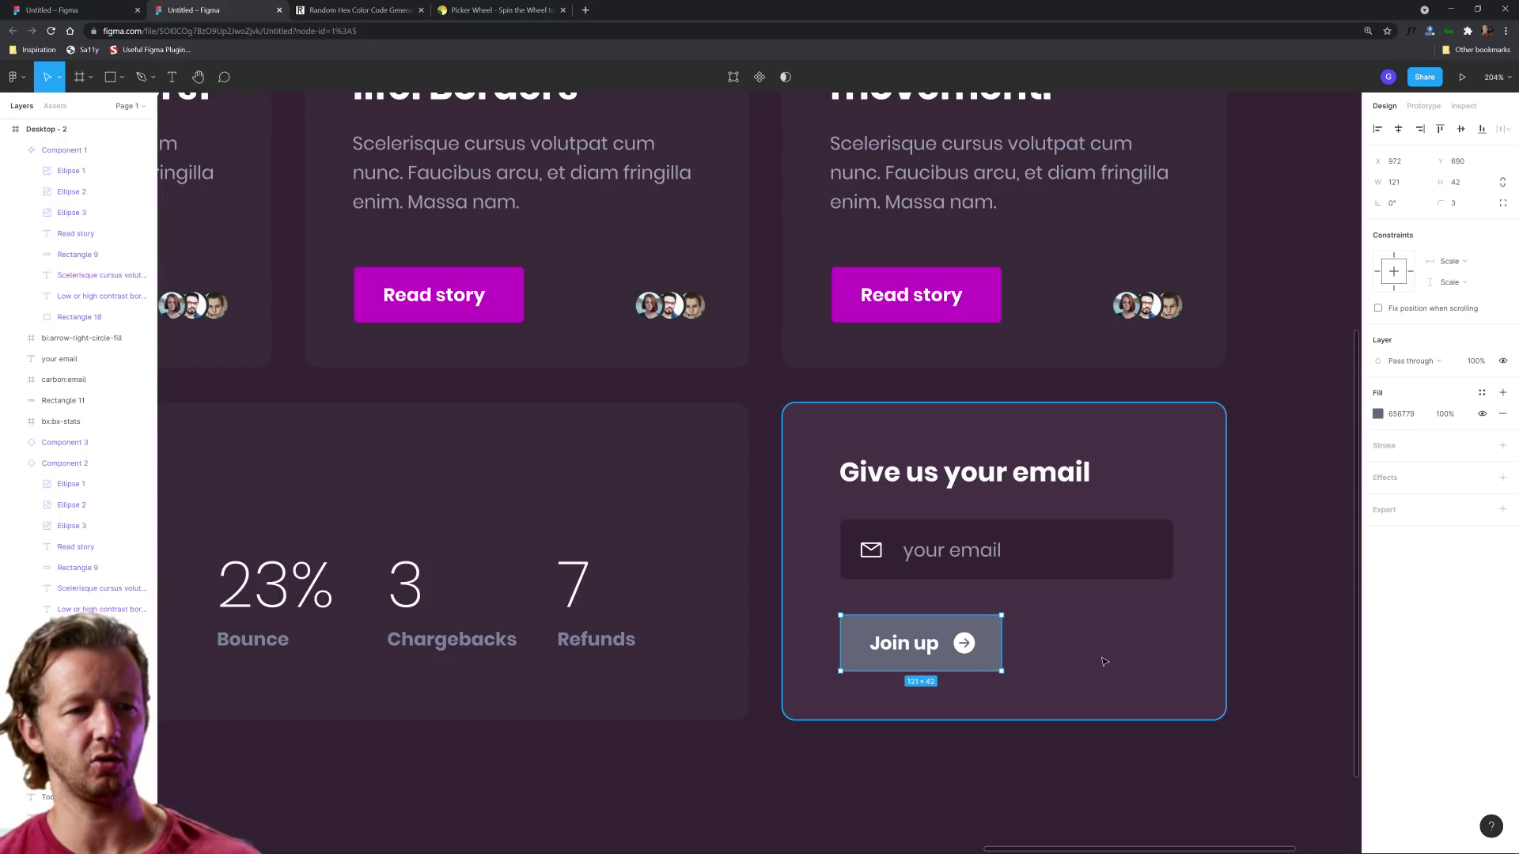
key(i)
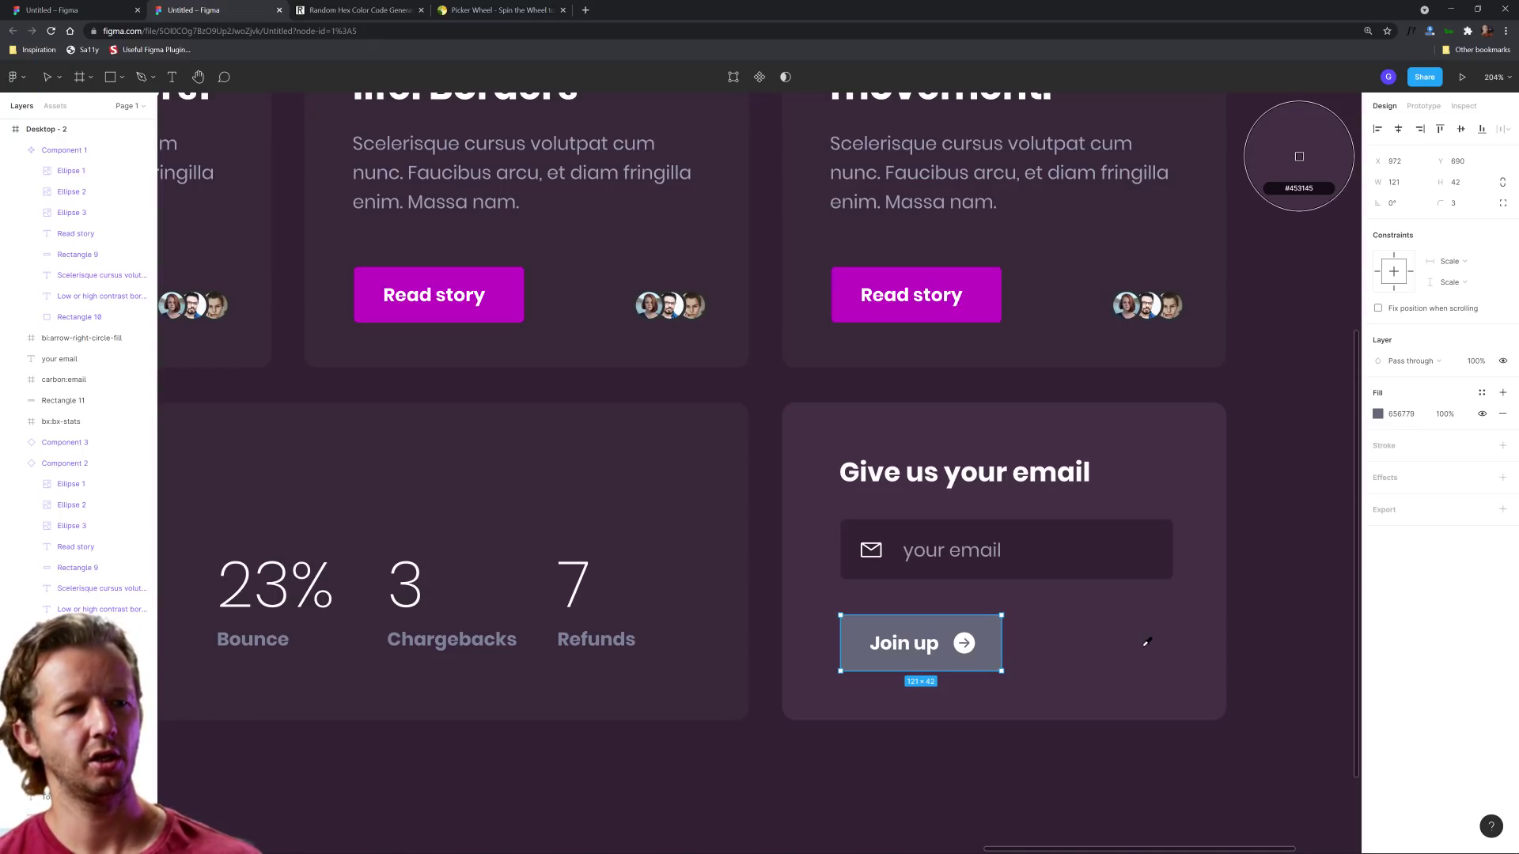
click(1142, 641)
click(1377, 414)
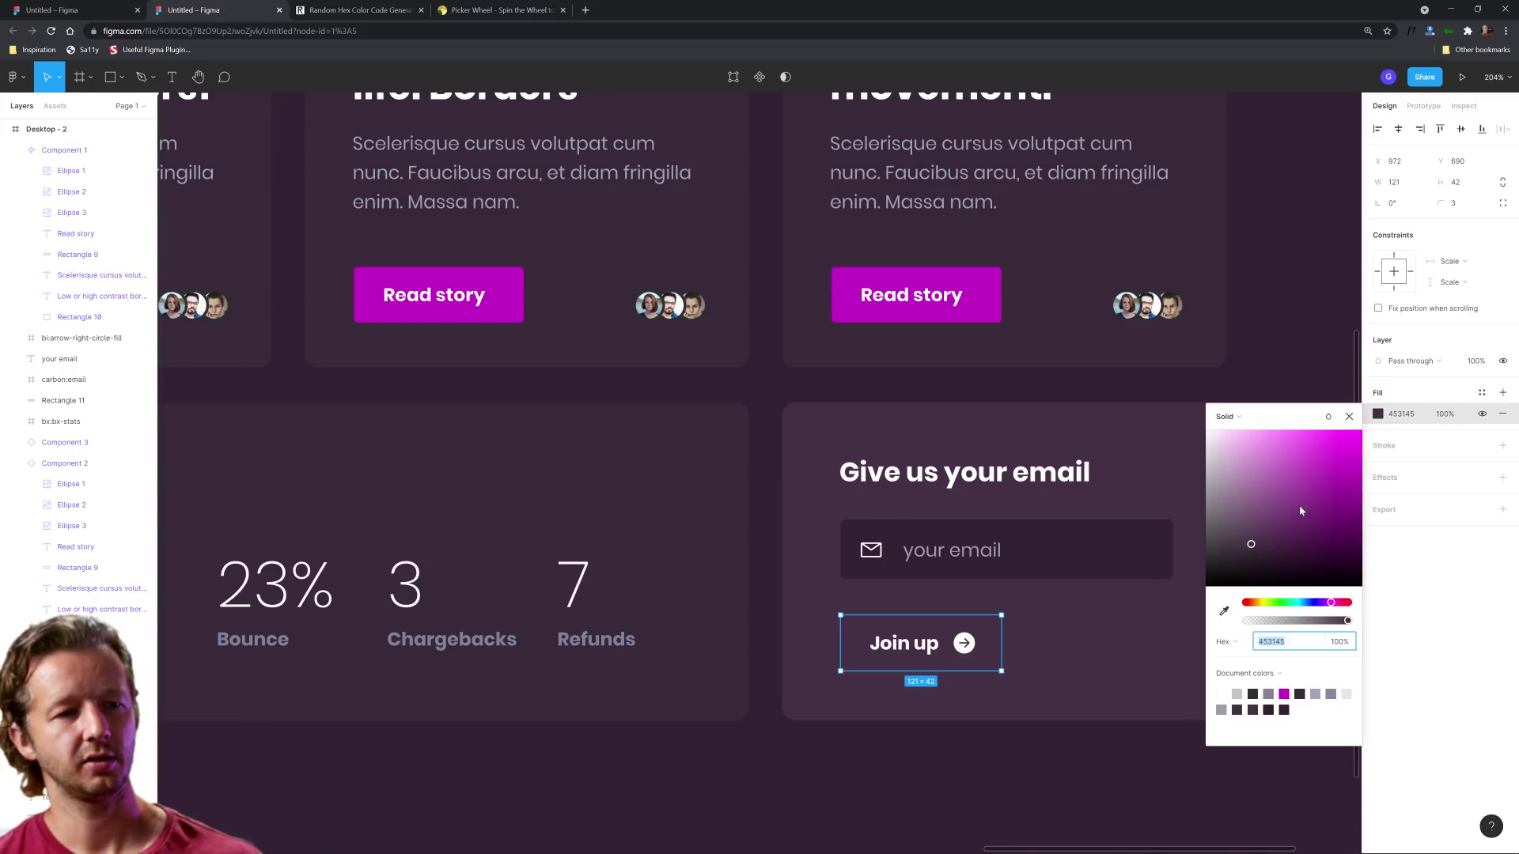
drag(1251, 543, 1234, 466)
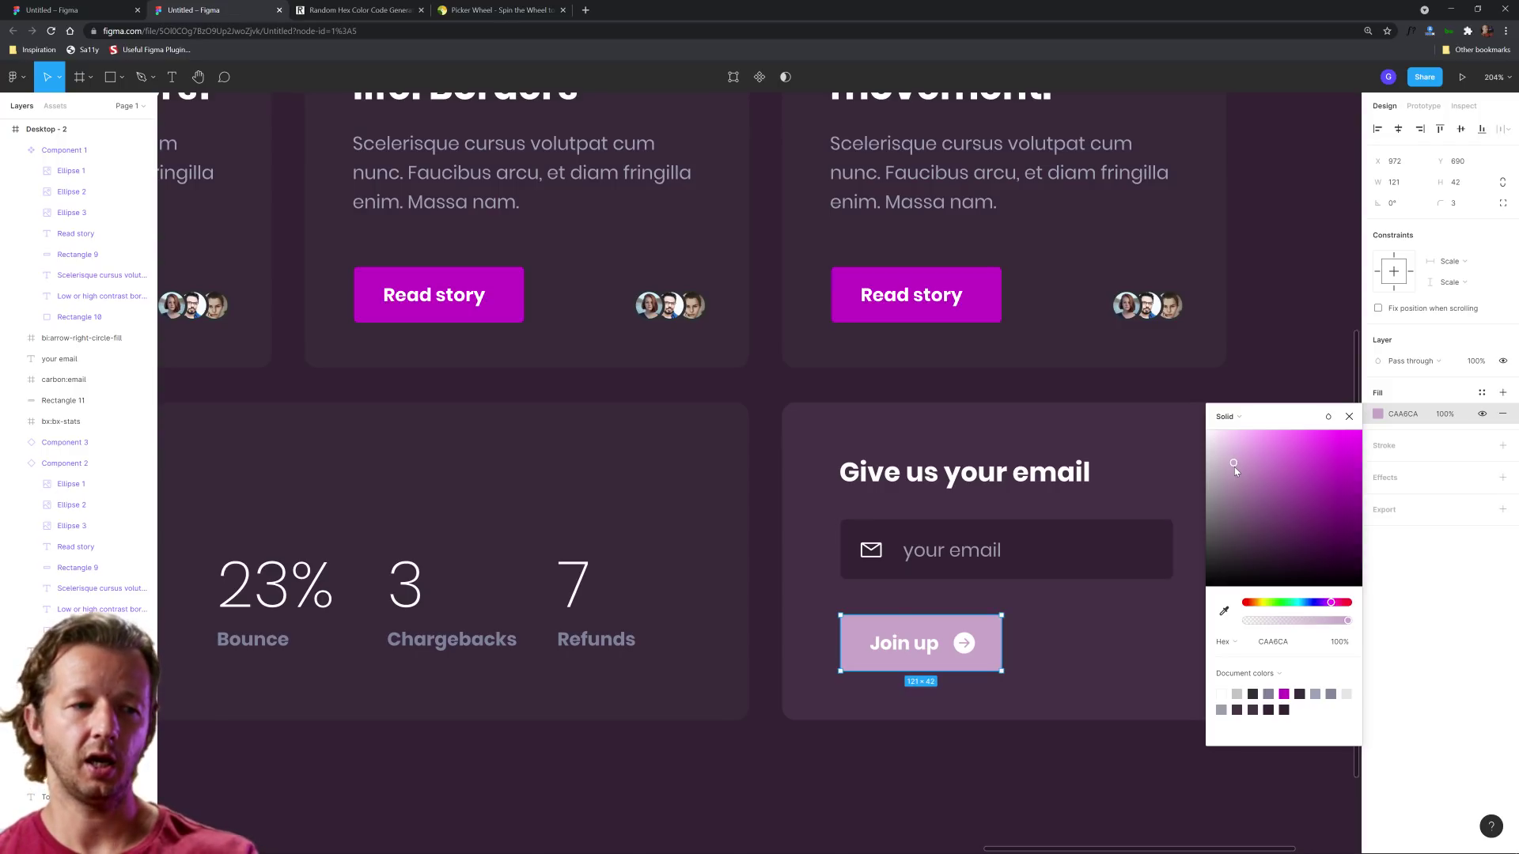
drag(1234, 467, 1241, 536)
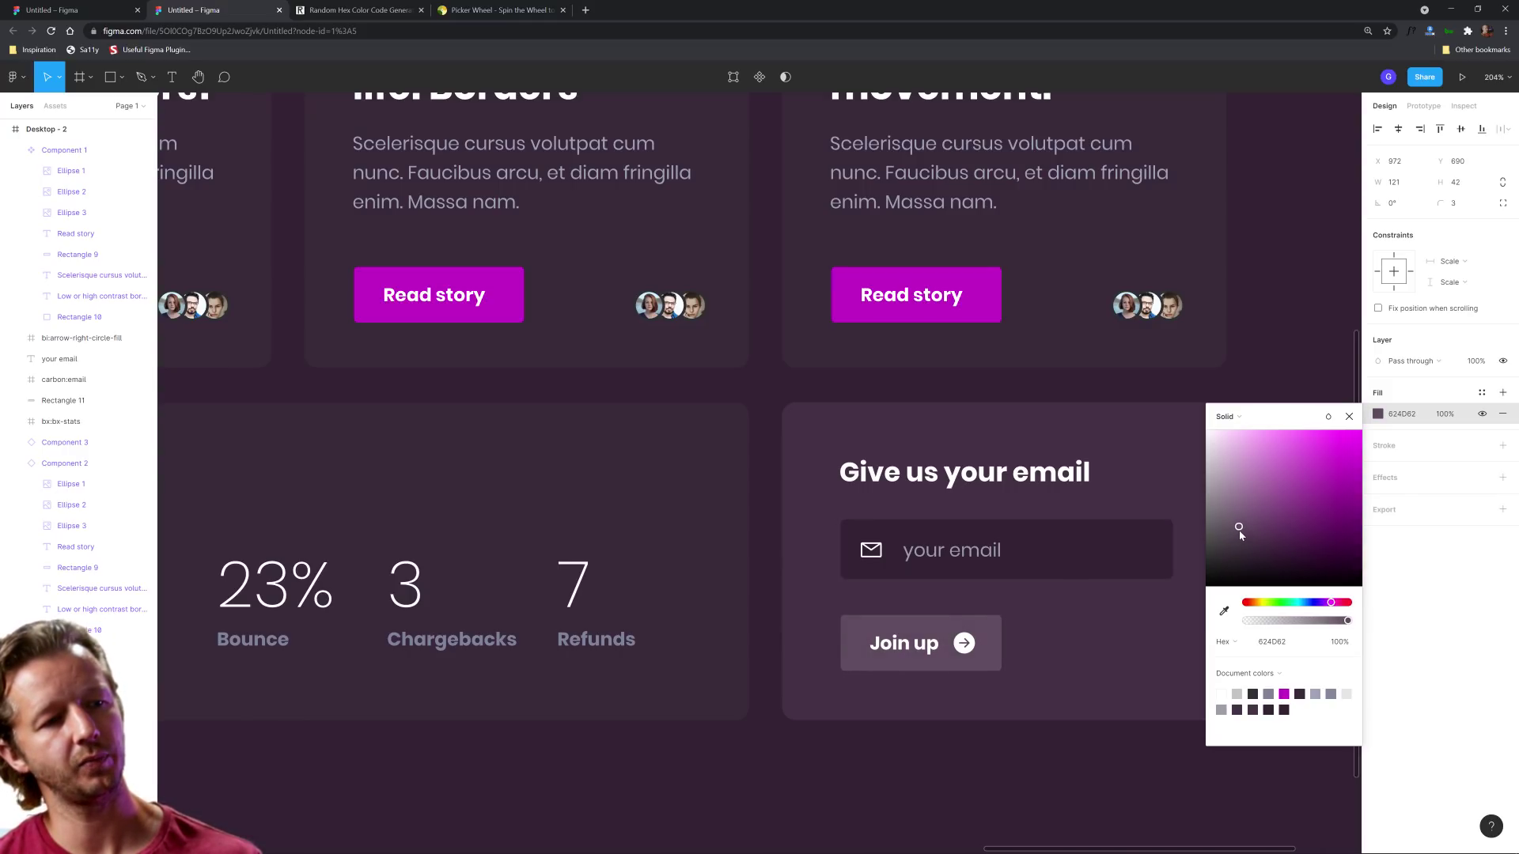
click(1264, 348)
scroll(1249, 470, down, 3)
scroll(1250, 470, down, 1)
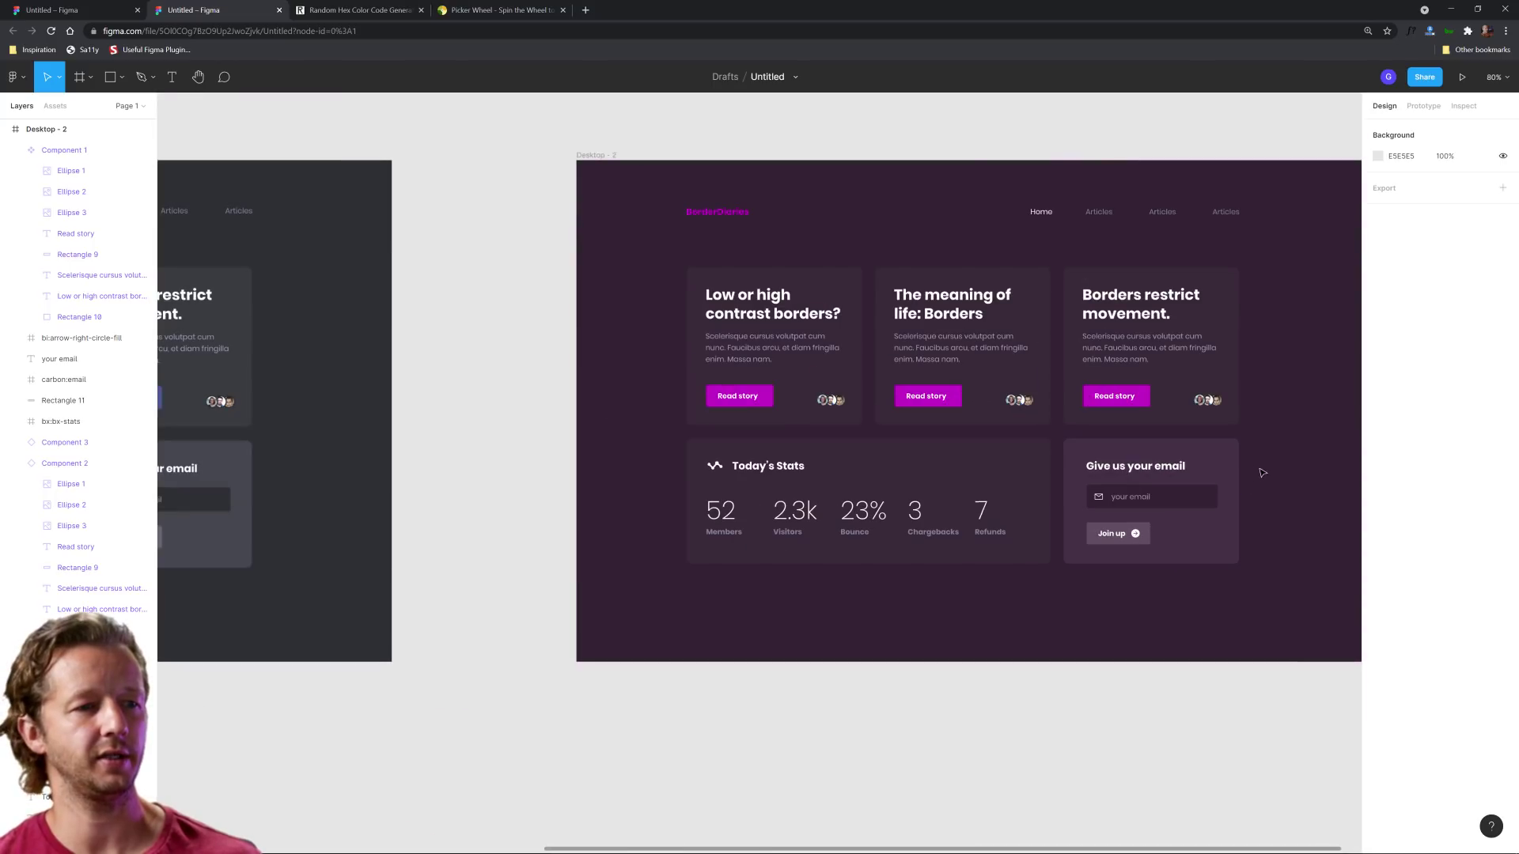
scroll(1170, 601, up, 4)
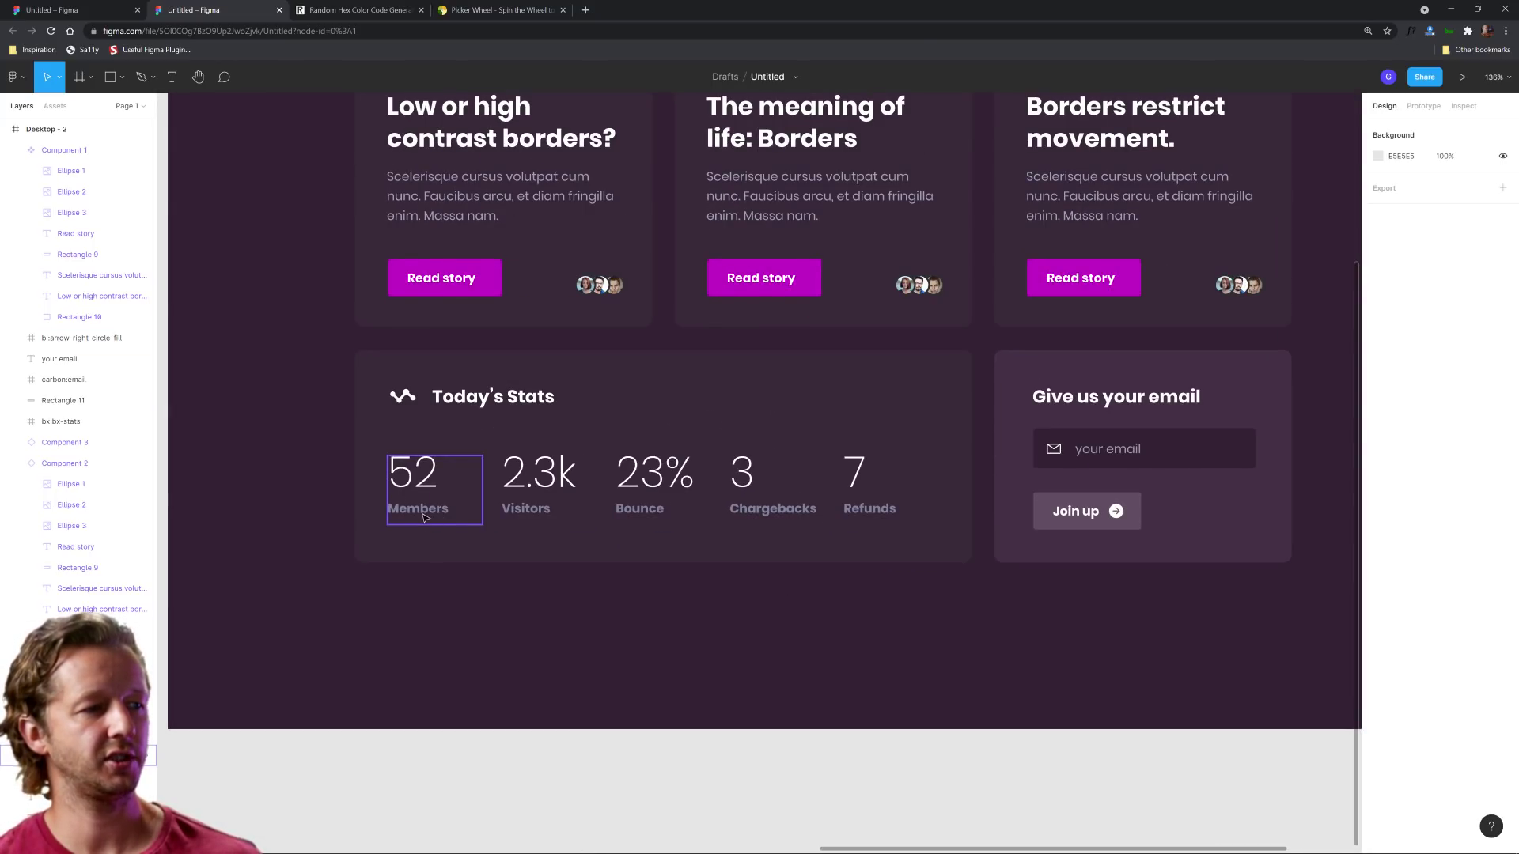
double_click(424, 516)
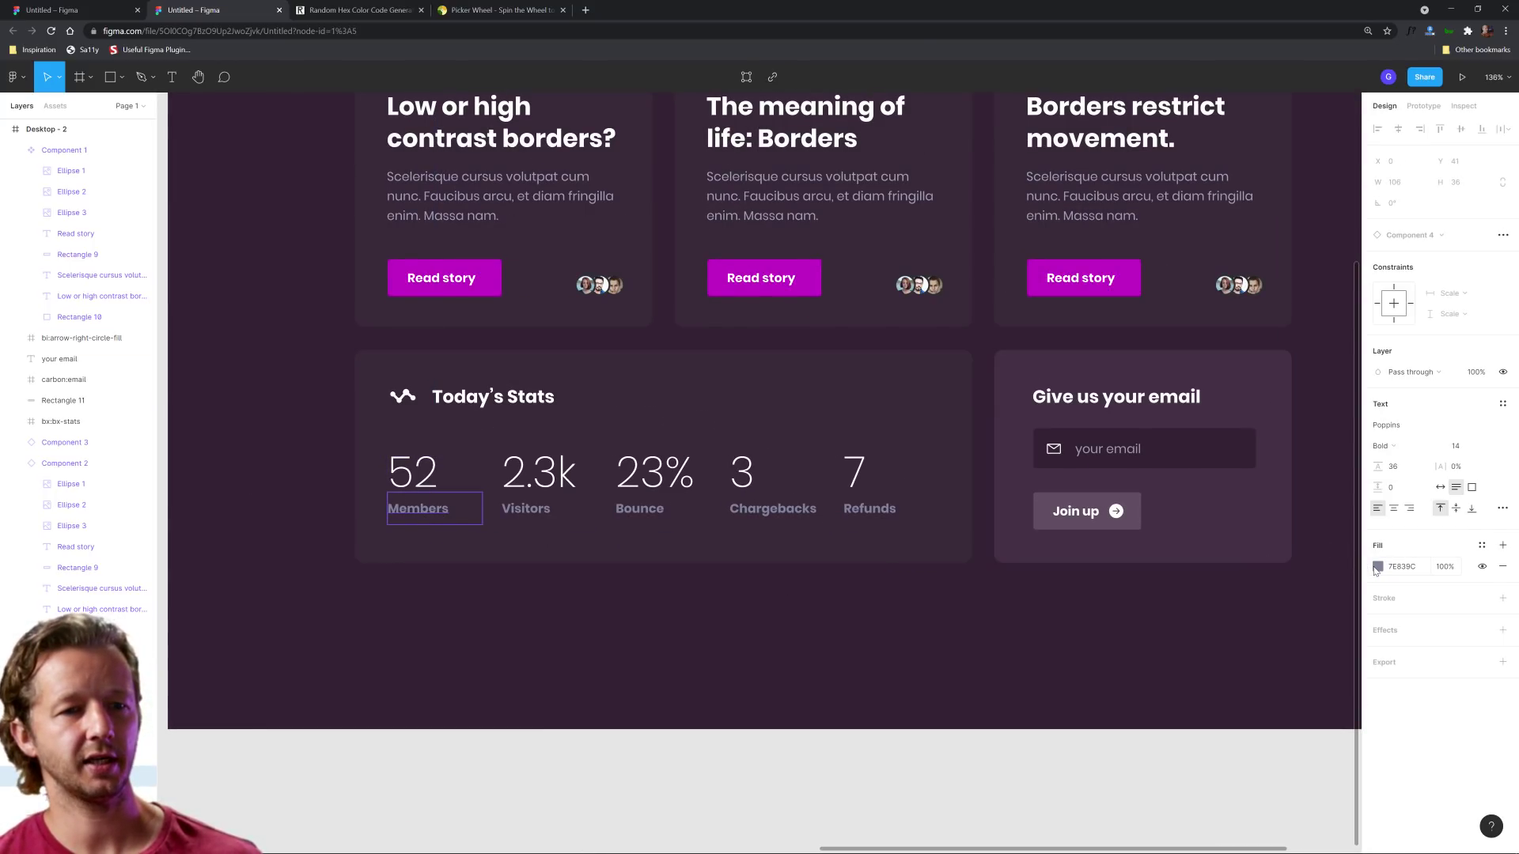
drag(966, 581, 961, 680)
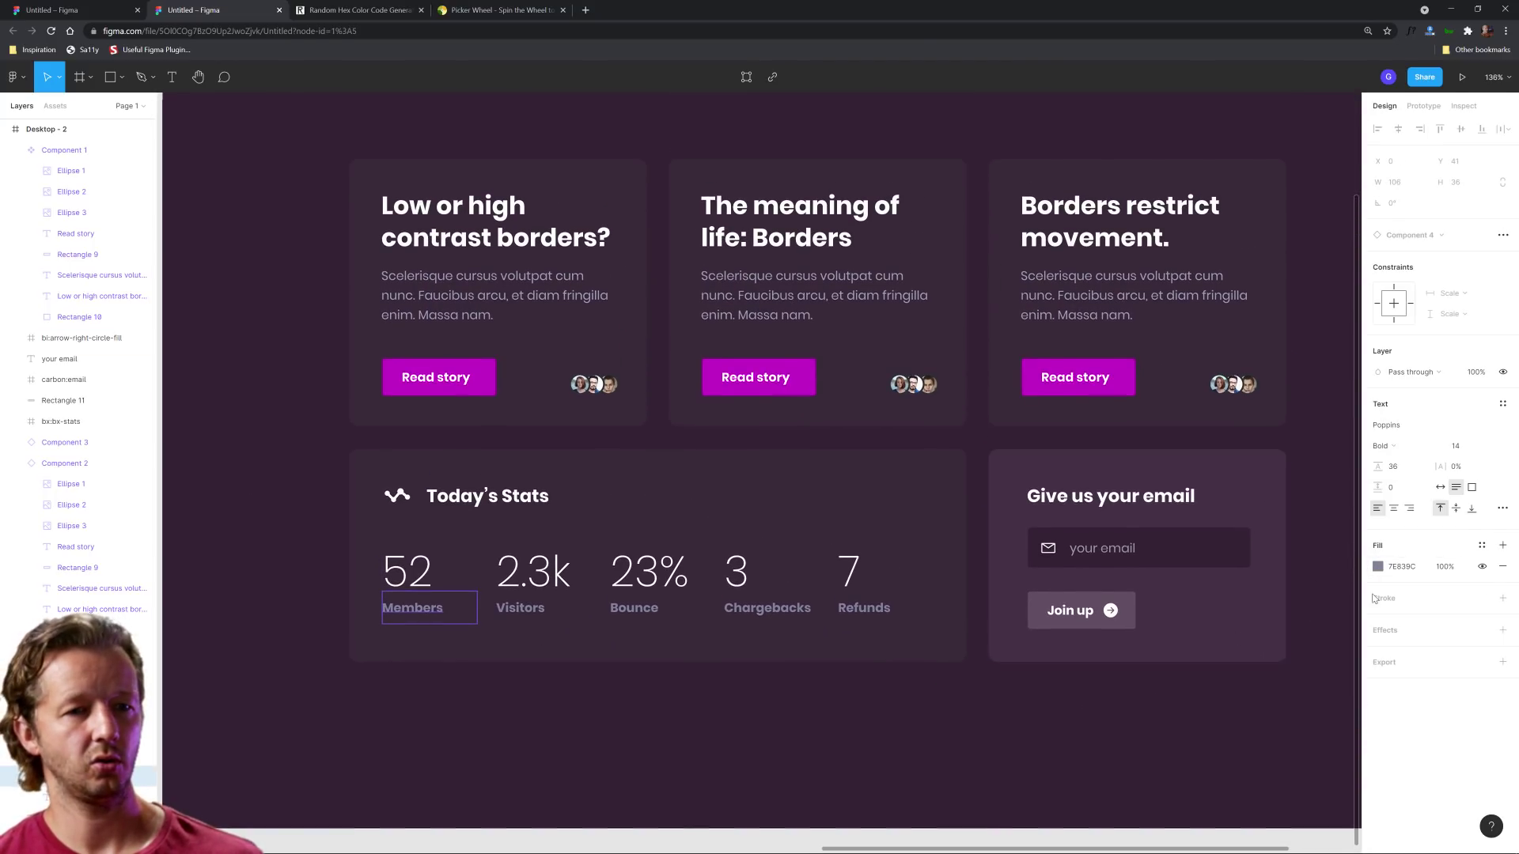
click(1378, 567)
text(FFFFFF)
key(Return)
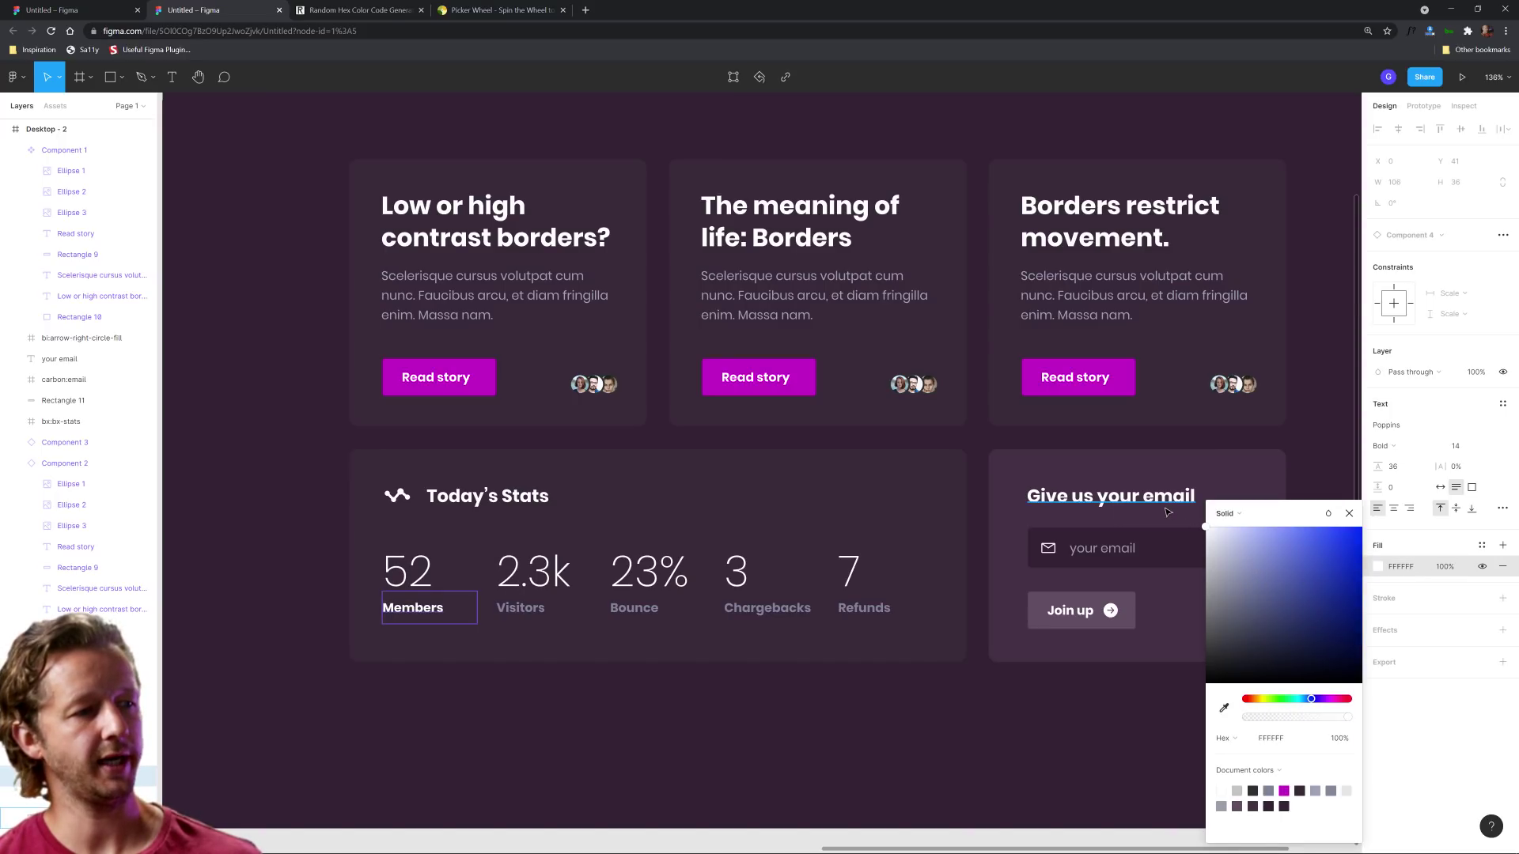
key(Escape)
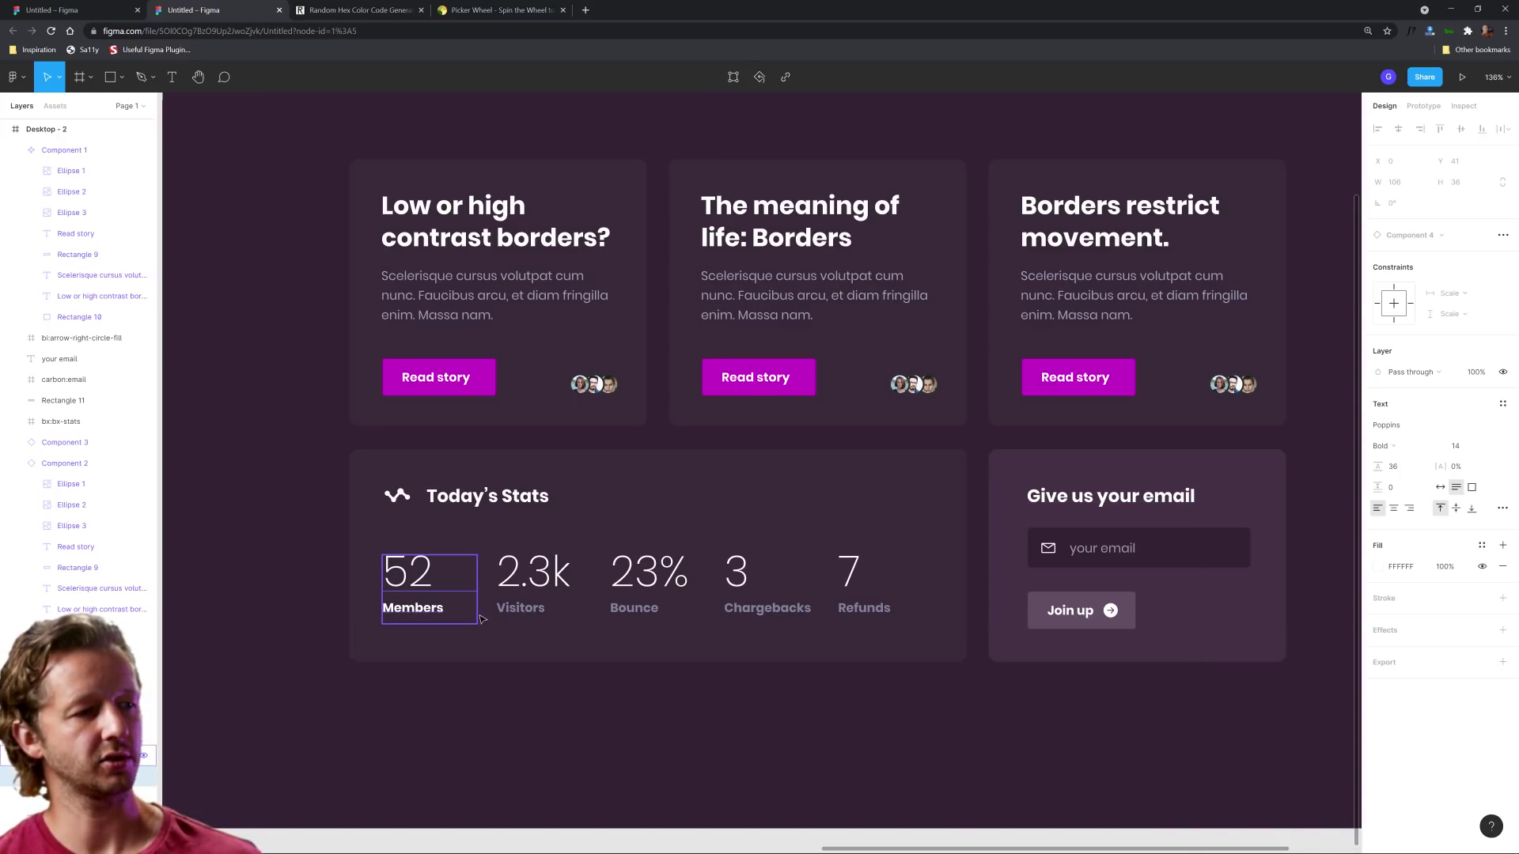
key(ctrl+z)
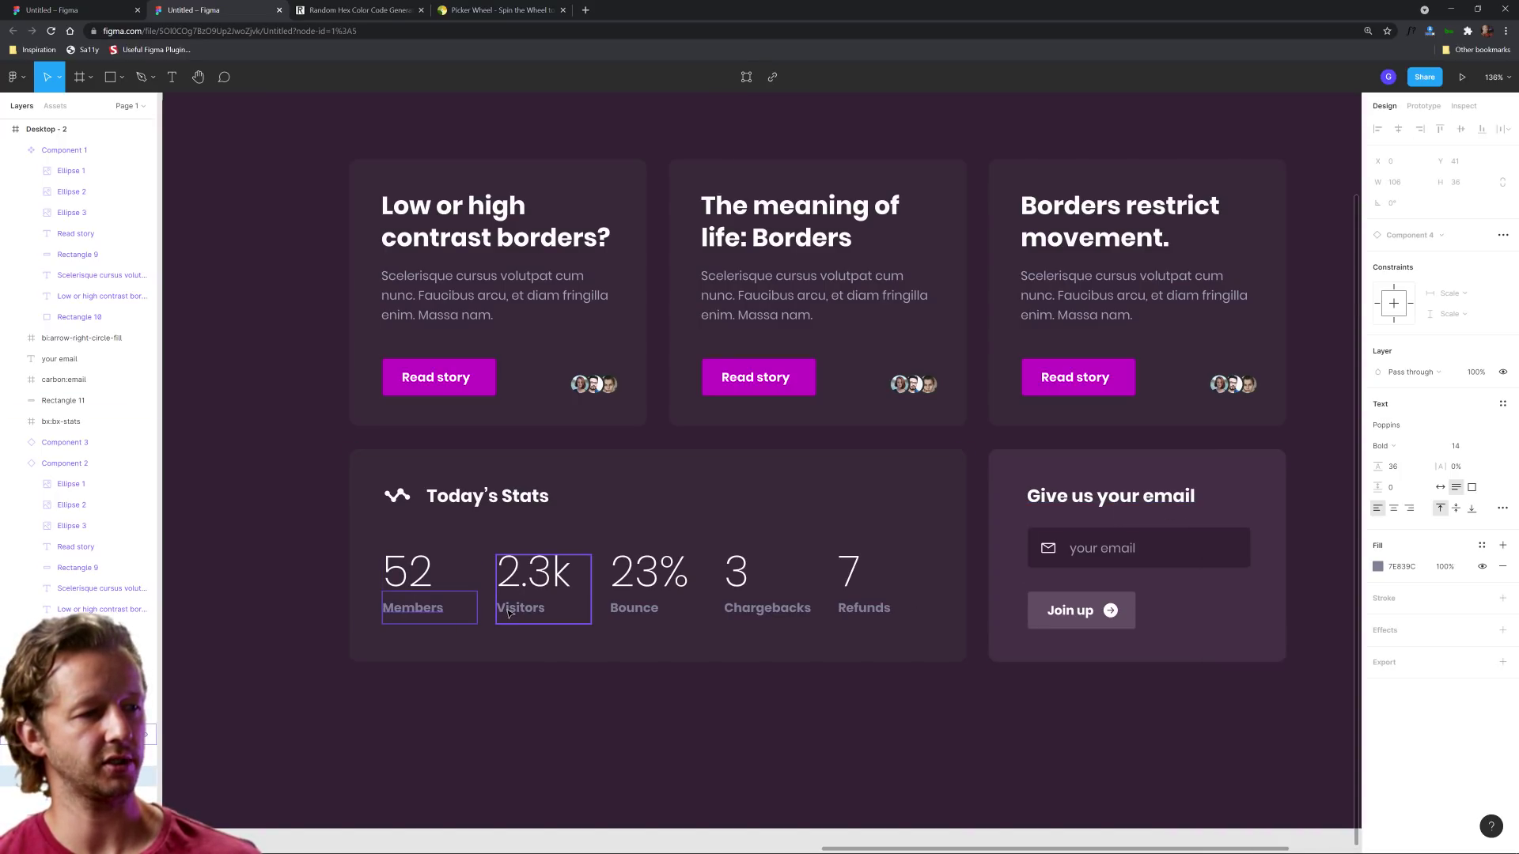
key(ctrl+z)
key(ctrl+z)
key(ctrl+shift+z)
key(ctrl+shift+z)
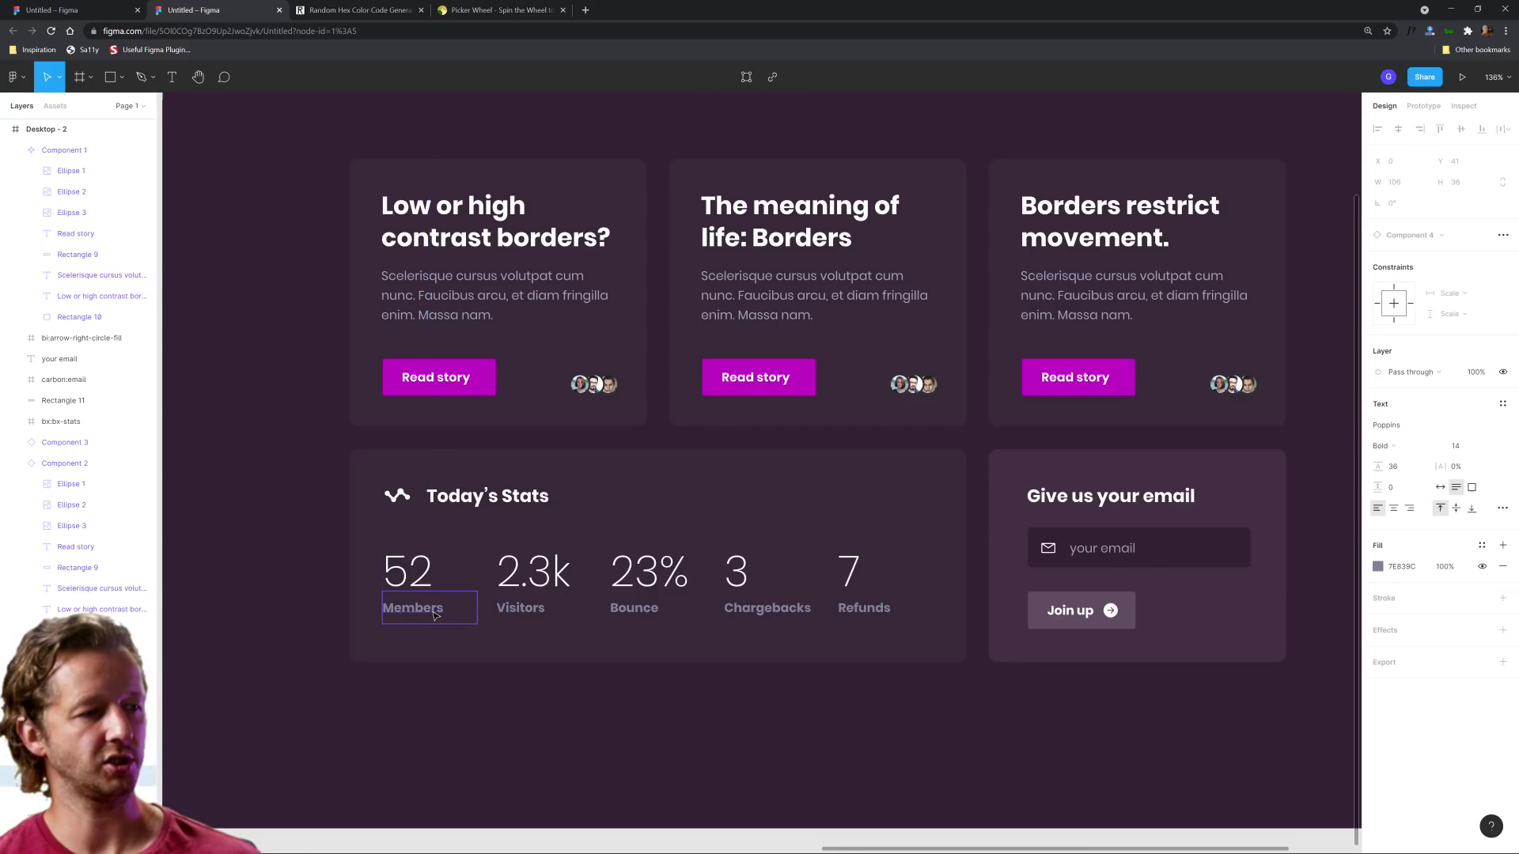
Detach the five stat items in Today's Stats from their component and ungroup them
click(474, 721)
click(408, 571)
shift+click(534, 571)
shift+click(648, 572)
shift+click(733, 575)
shift+click(850, 575)
right_click(848, 585)
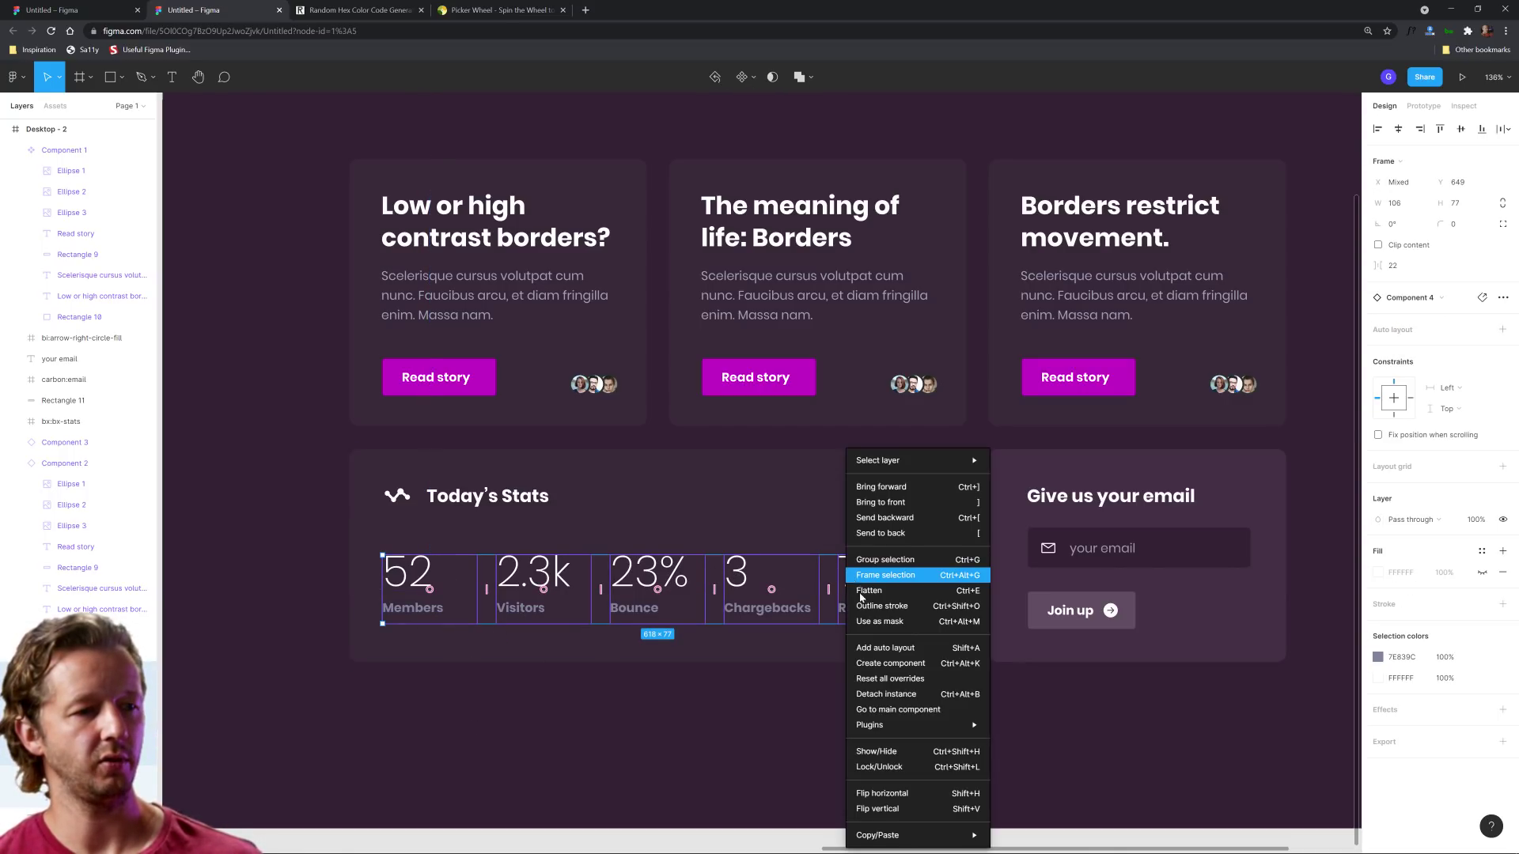
click(876, 682)
right_click(861, 585)
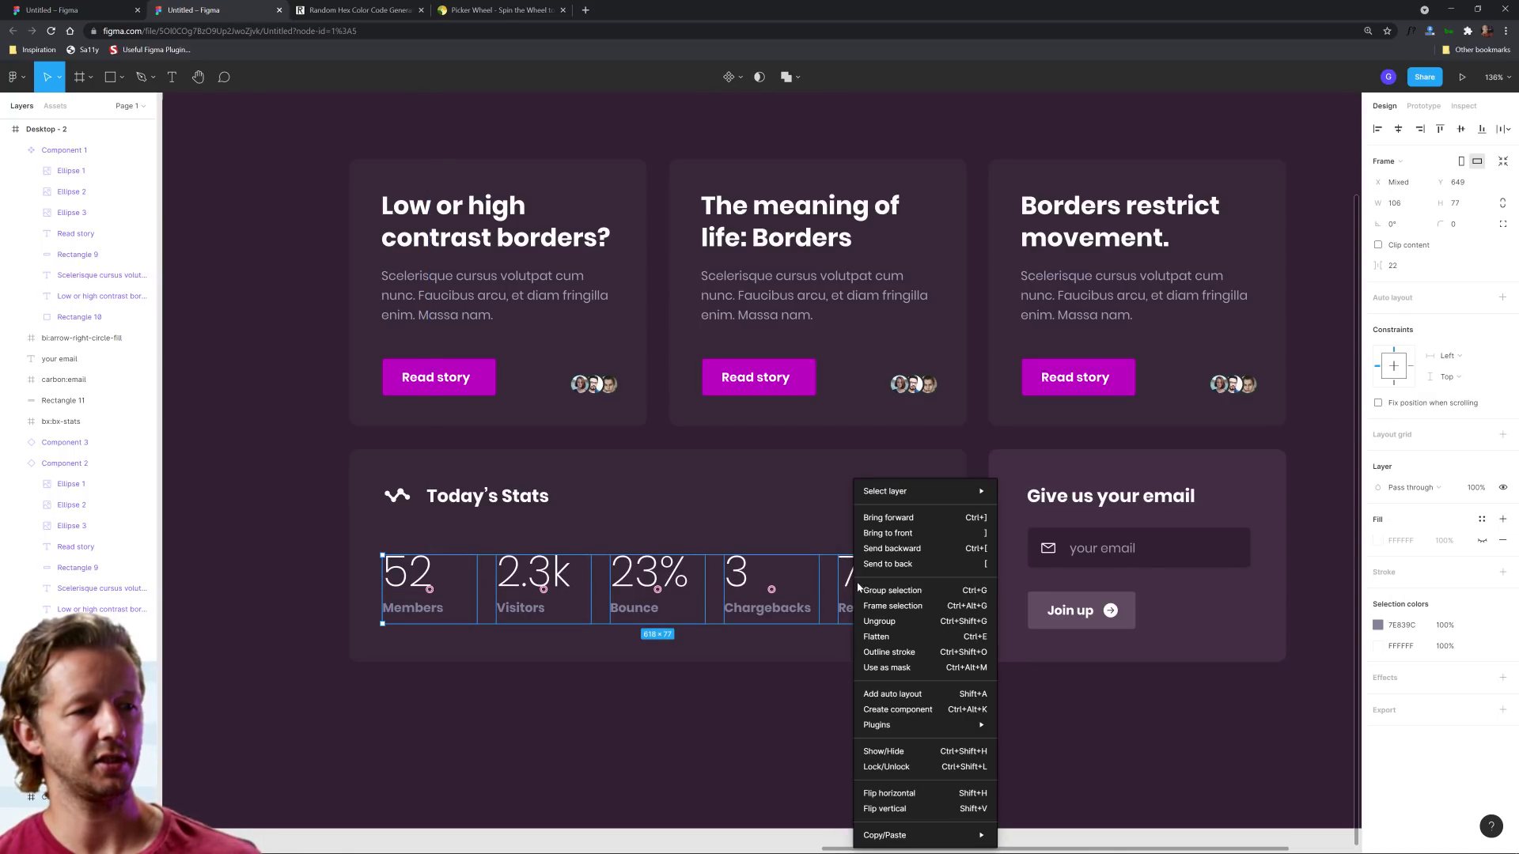
Fill the five stat labels, Members through Refunds, with the panel's sampled colour 3A2A3A lightened to 8D688D
click(412, 607)
shift+click(520, 608)
shift+click(633, 607)
shift+click(767, 608)
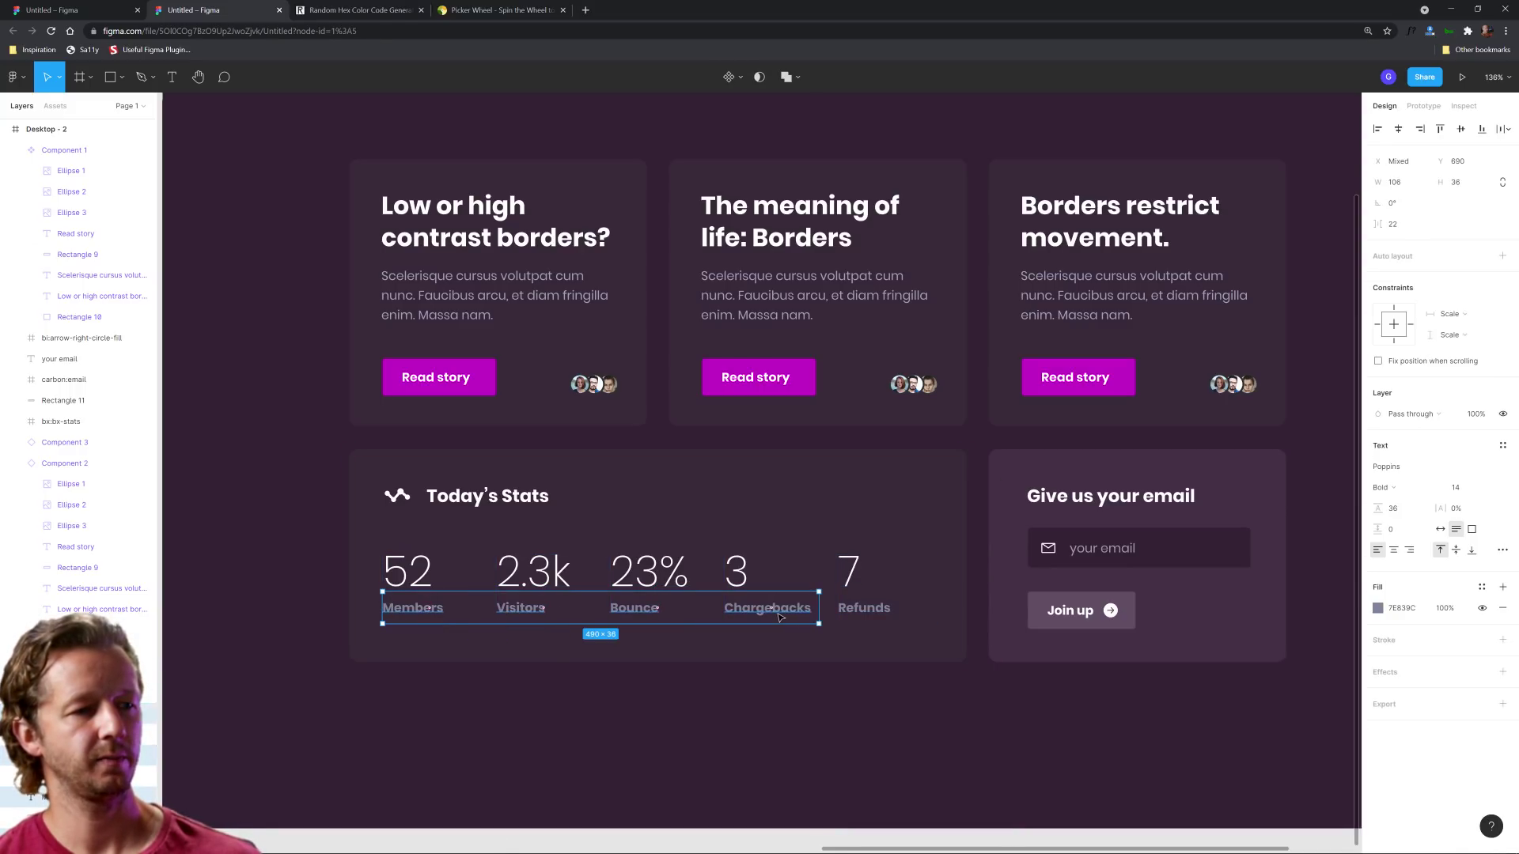
shift+click(864, 608)
click(1377, 608)
drag(1234, 598, 1179, 530)
click(1224, 708)
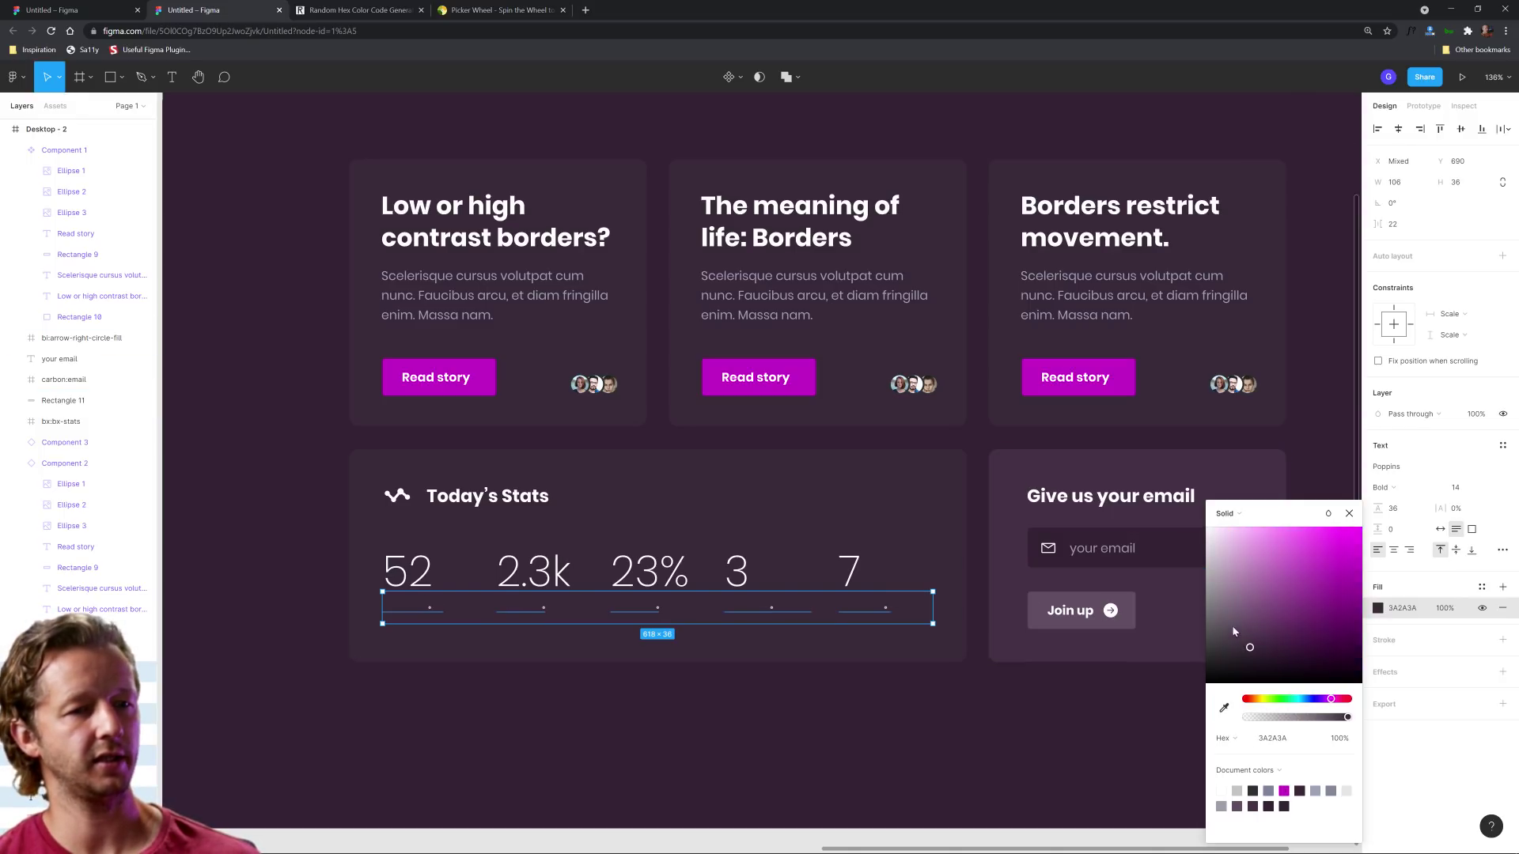
drag(1251, 636, 1248, 605)
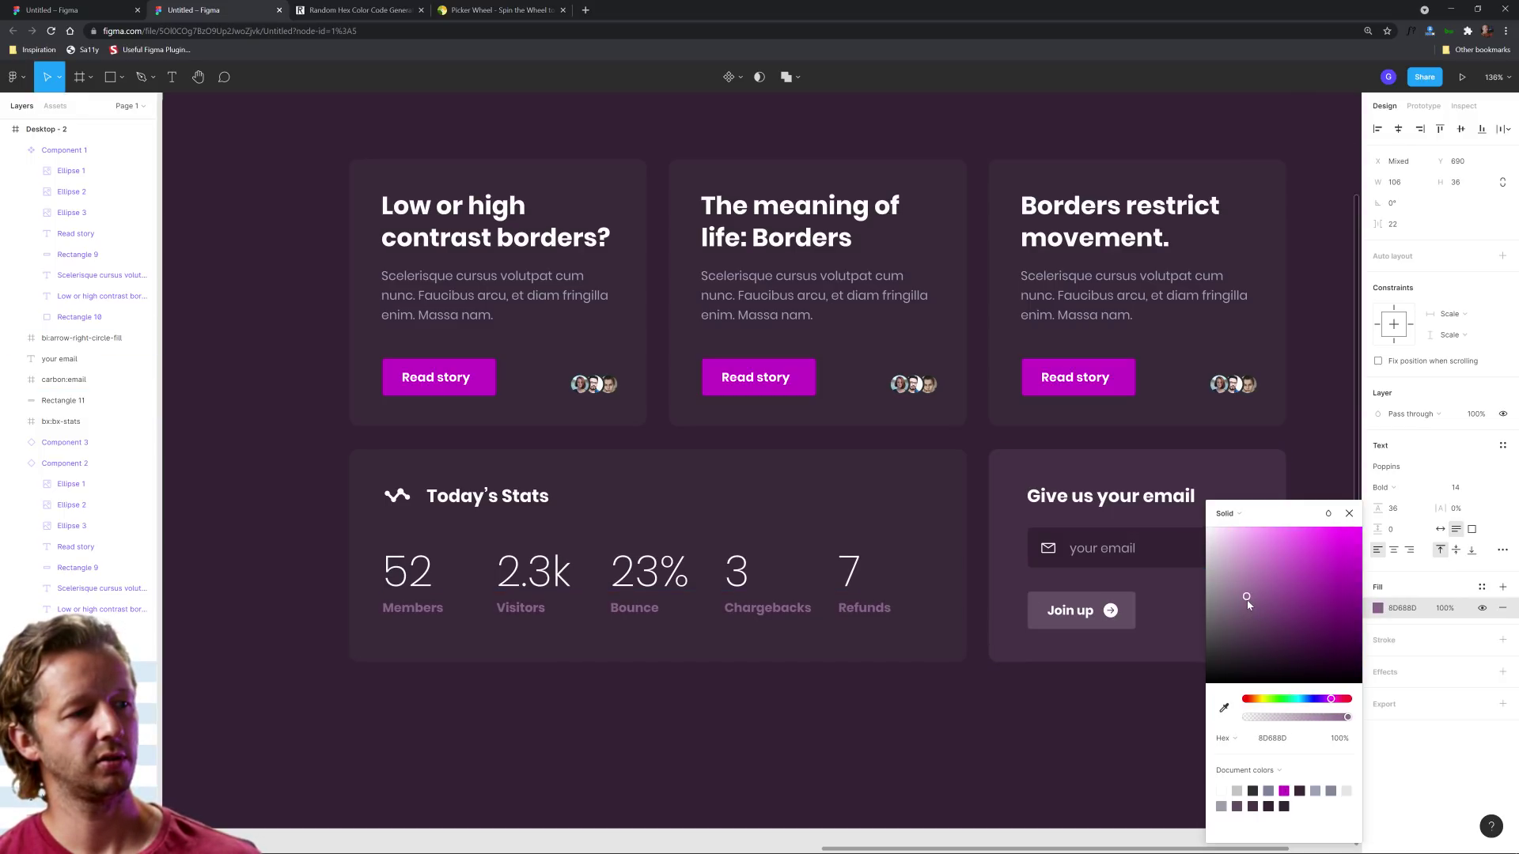
click(922, 722)
scroll(1013, 712, down, 5)
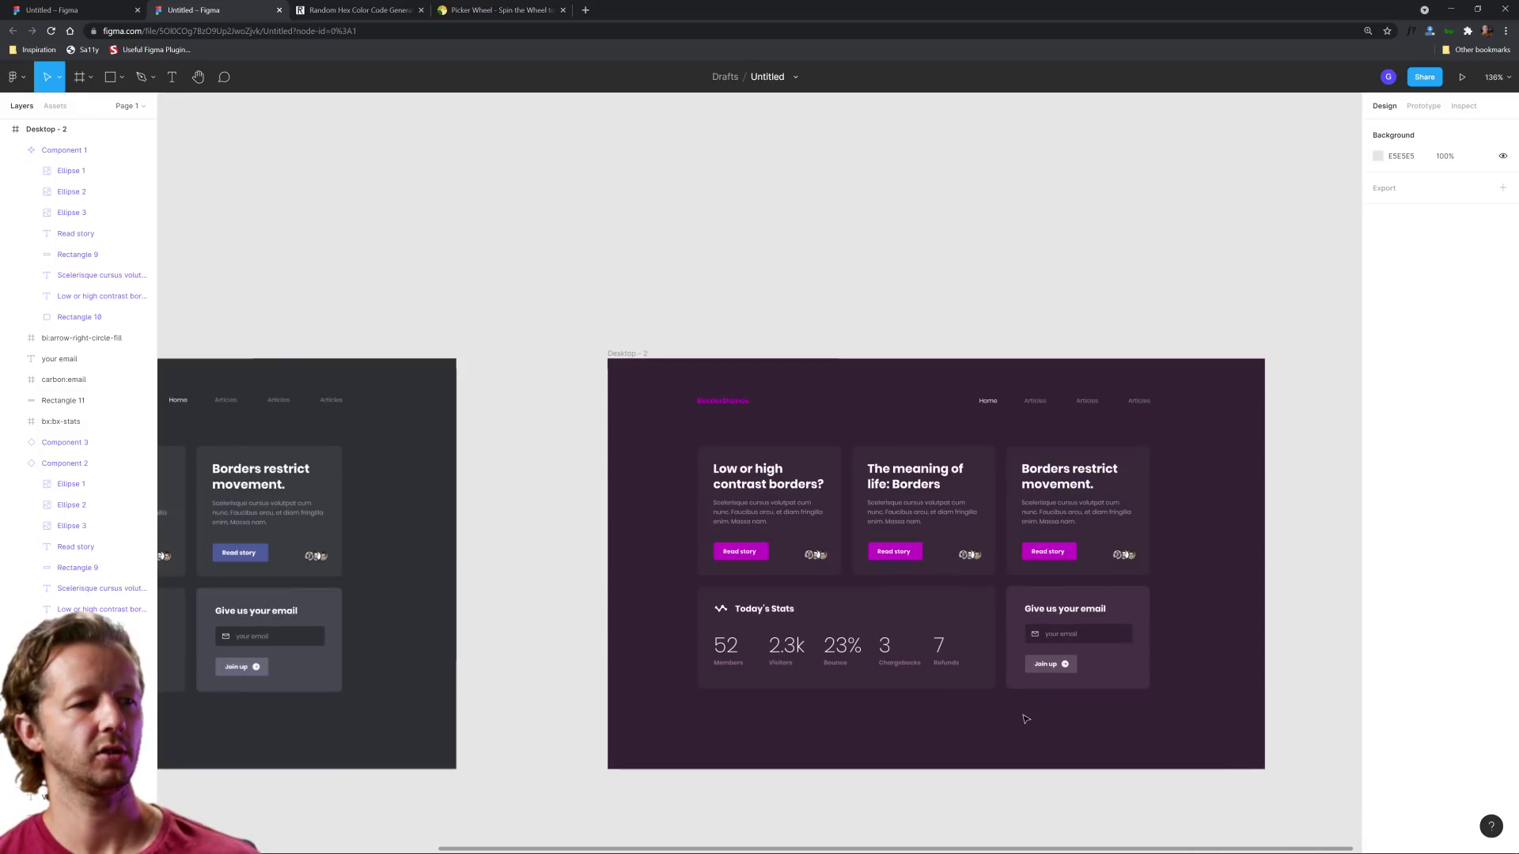
scroll(949, 681, up, 5)
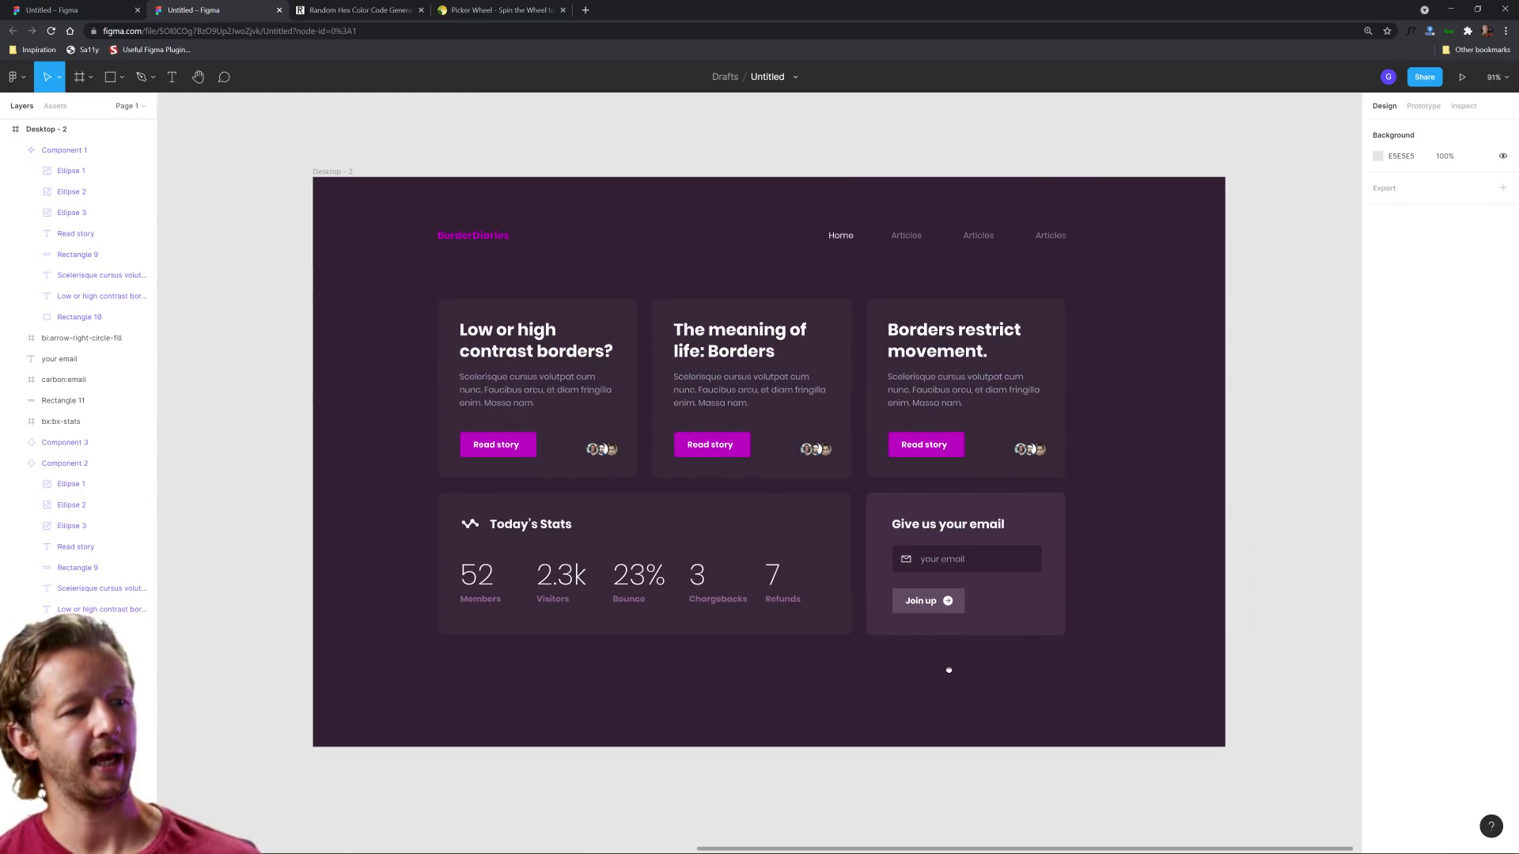
click(637, 610)
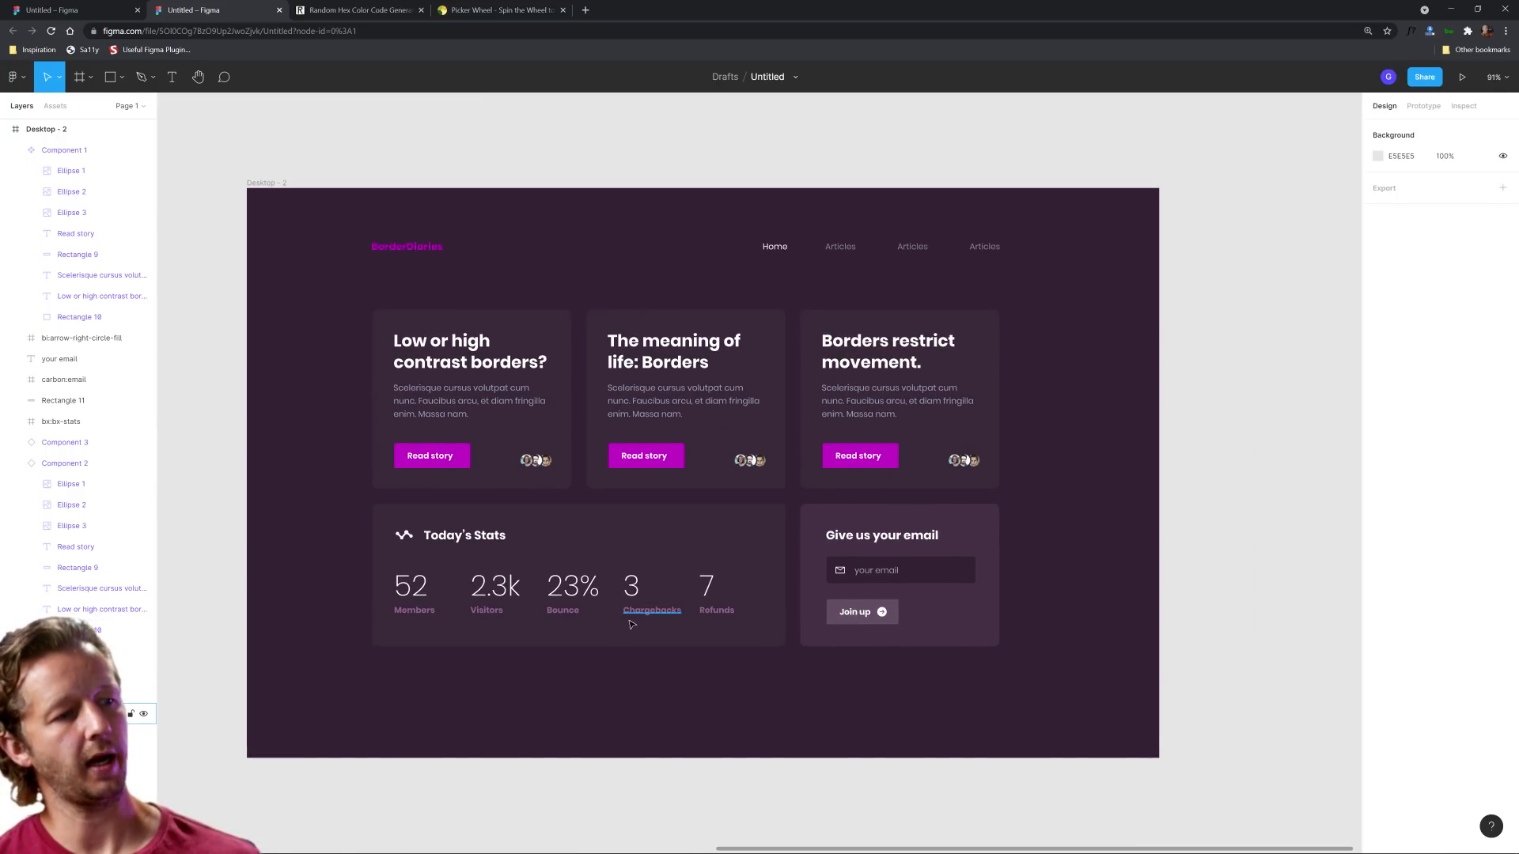
click(1117, 511)
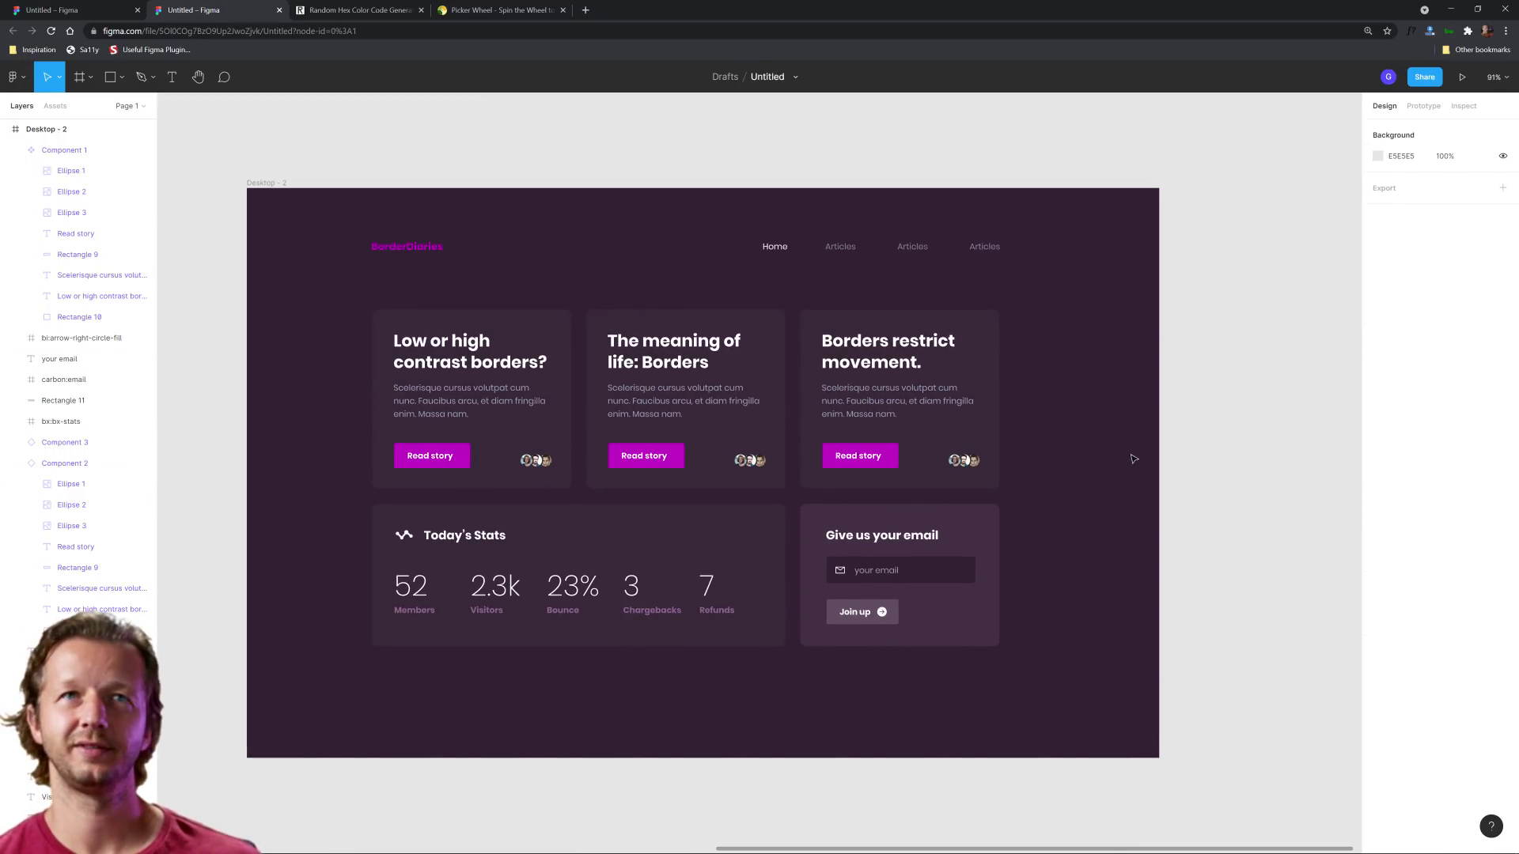
scroll(1131, 459, down, 2)
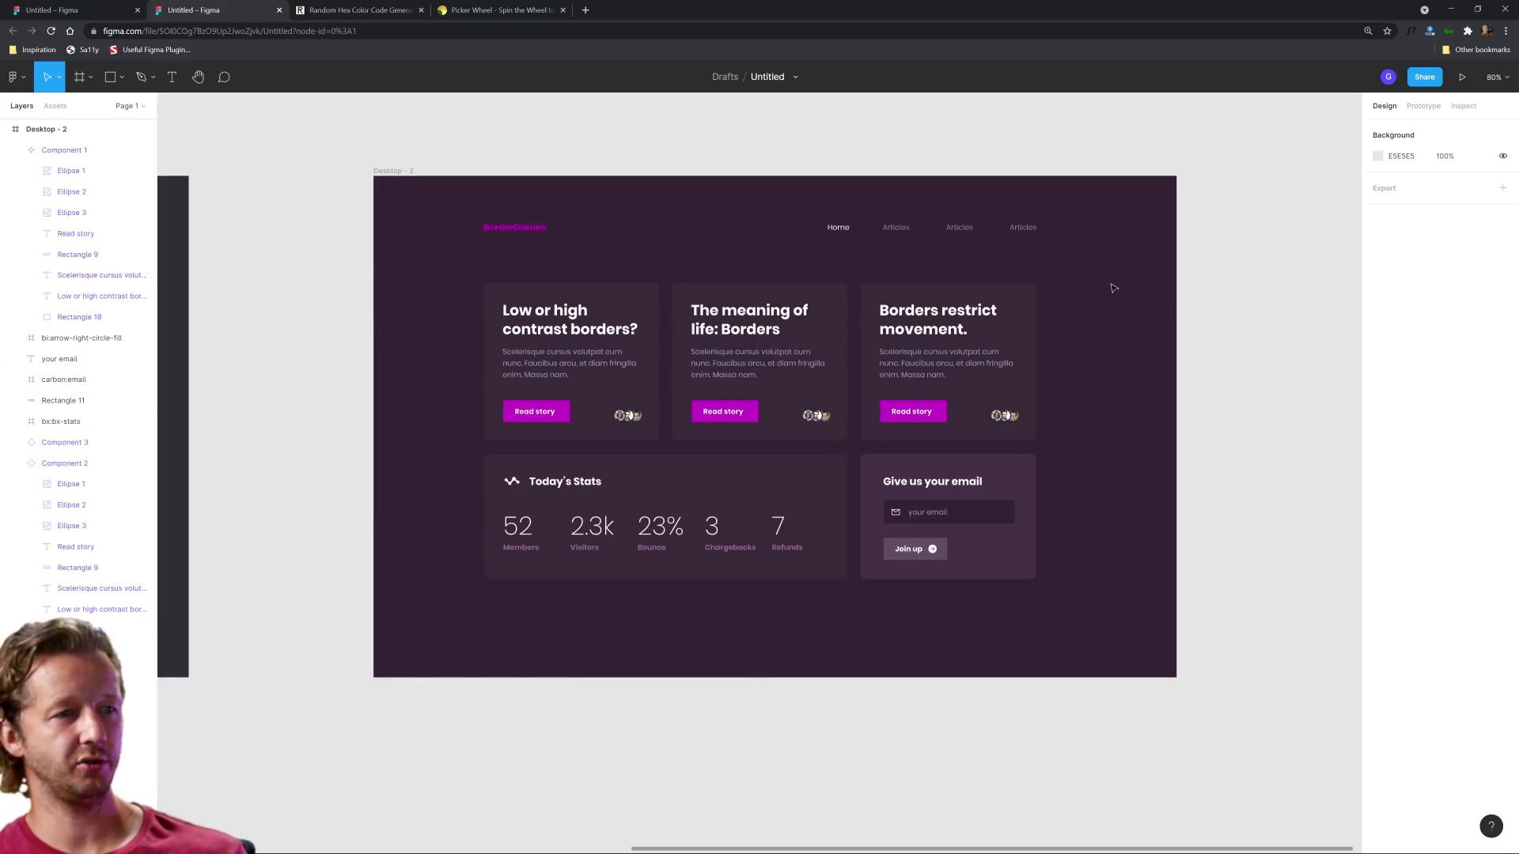
Fill the three Articles navigation links with the frame's sampled background colour 352335 and lighten it to B99DB9
scroll(927, 254, up, 3)
click(895, 223)
shift+click(974, 223)
shift+click(1054, 224)
key(i)
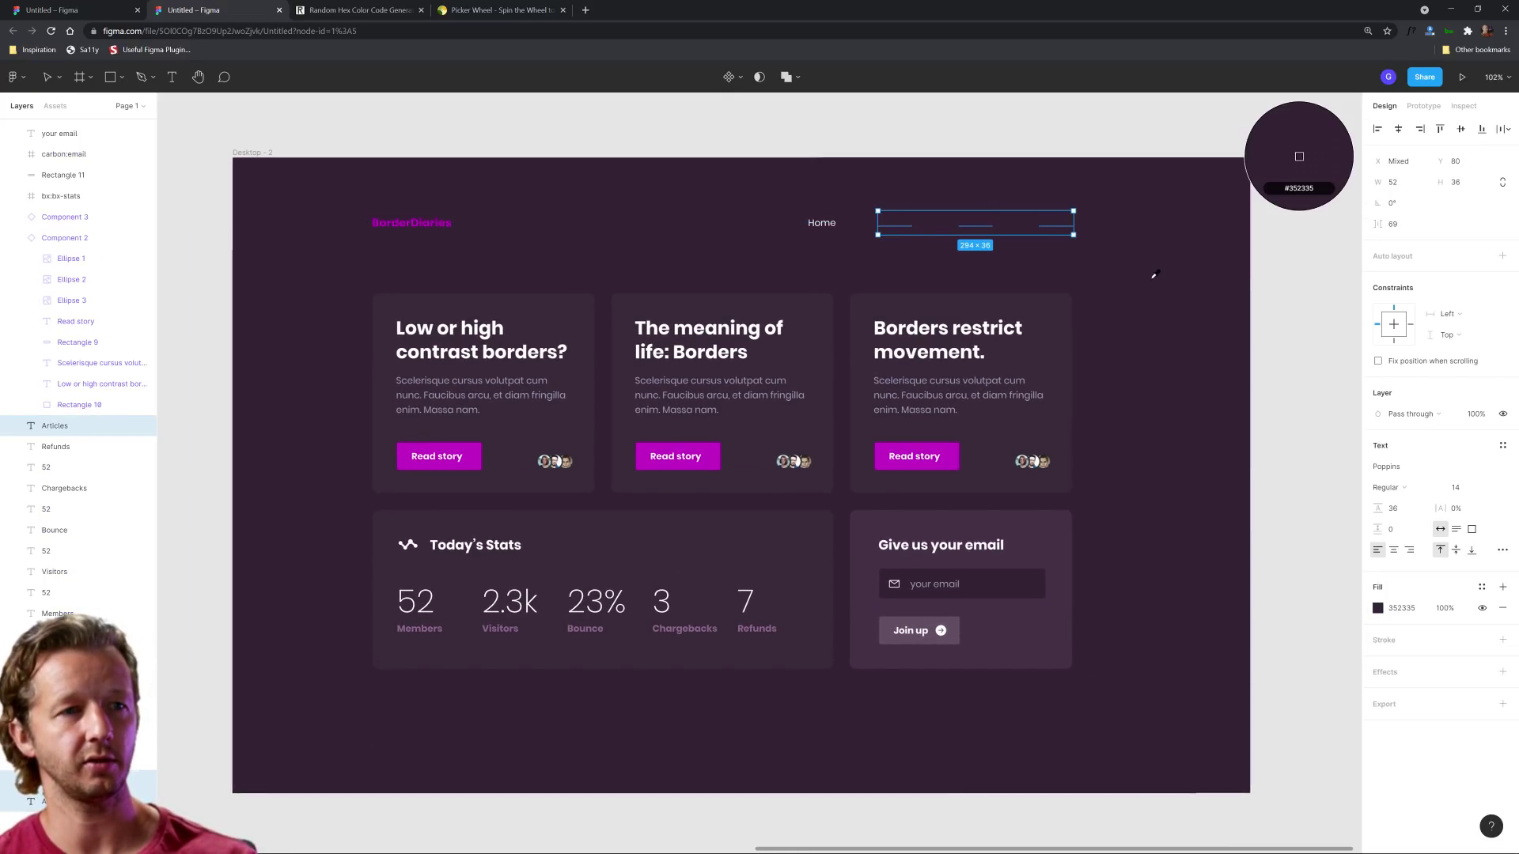
click(1242, 572)
click(1377, 607)
click(1237, 558)
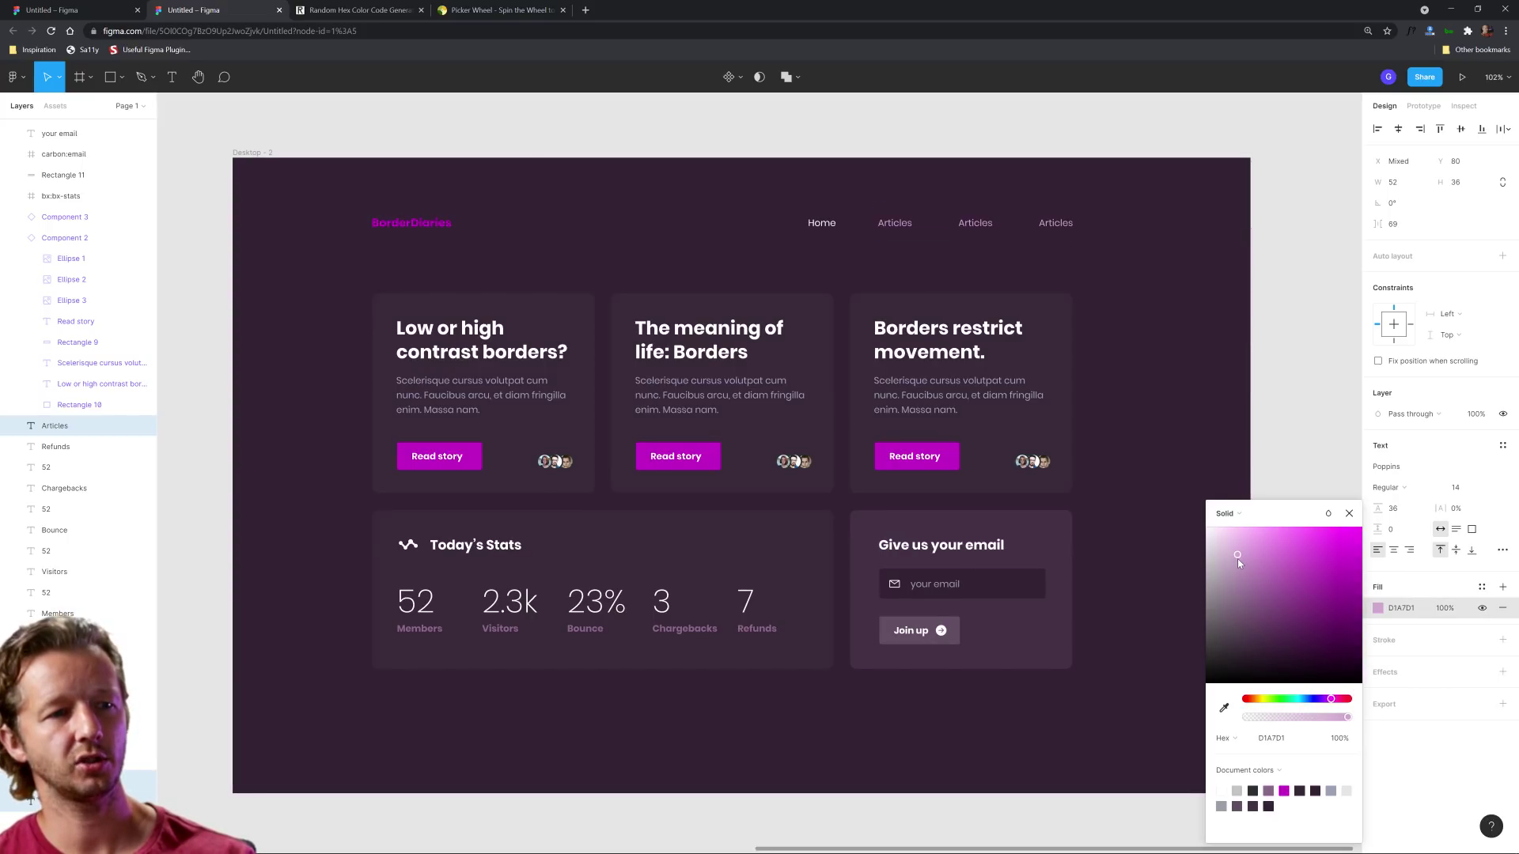
drag(1237, 558, 1229, 574)
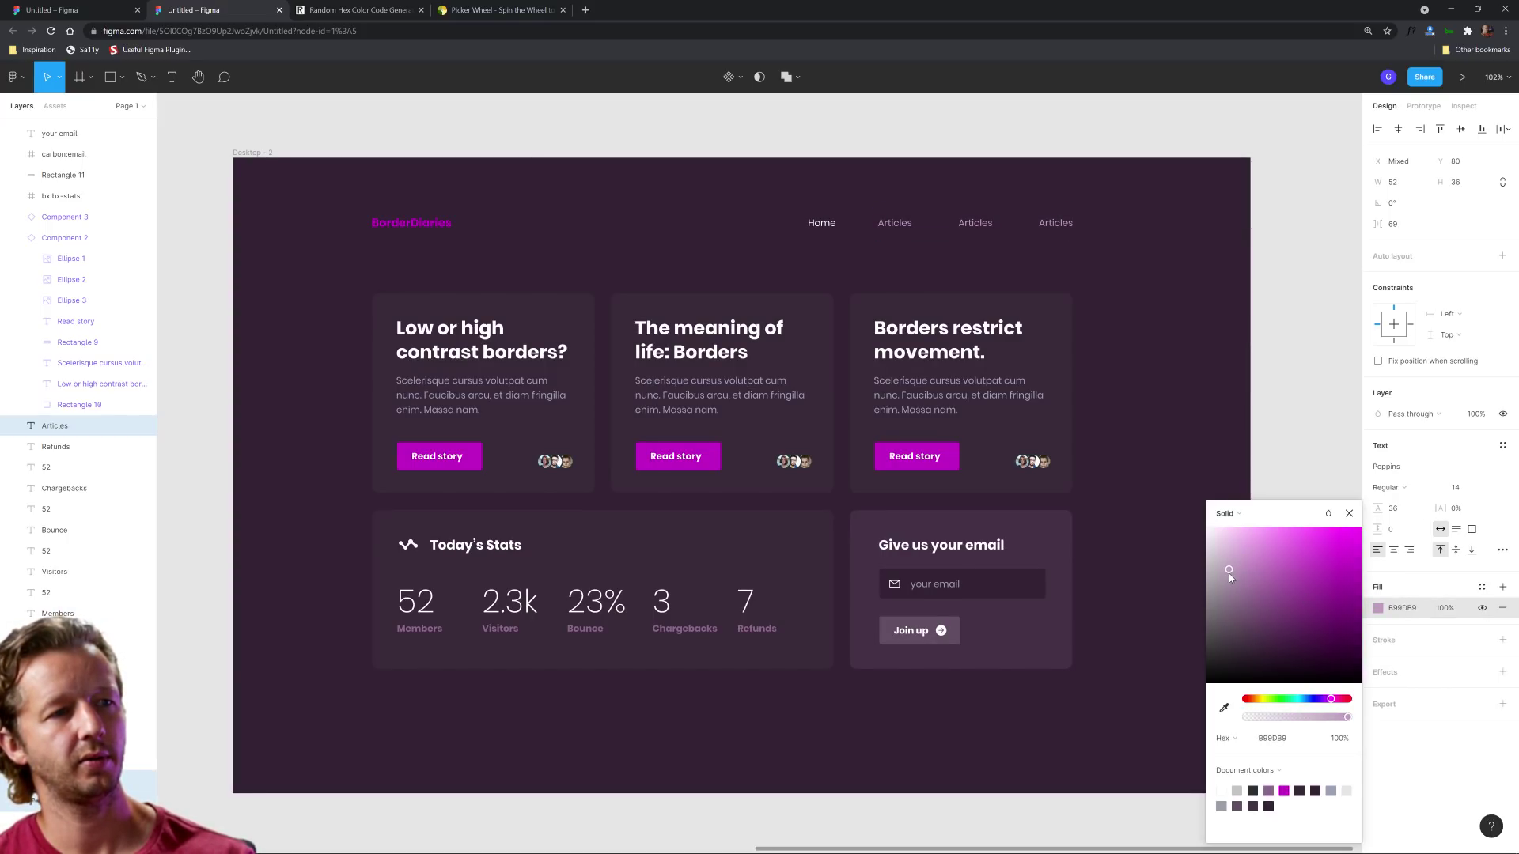
click(1200, 431)
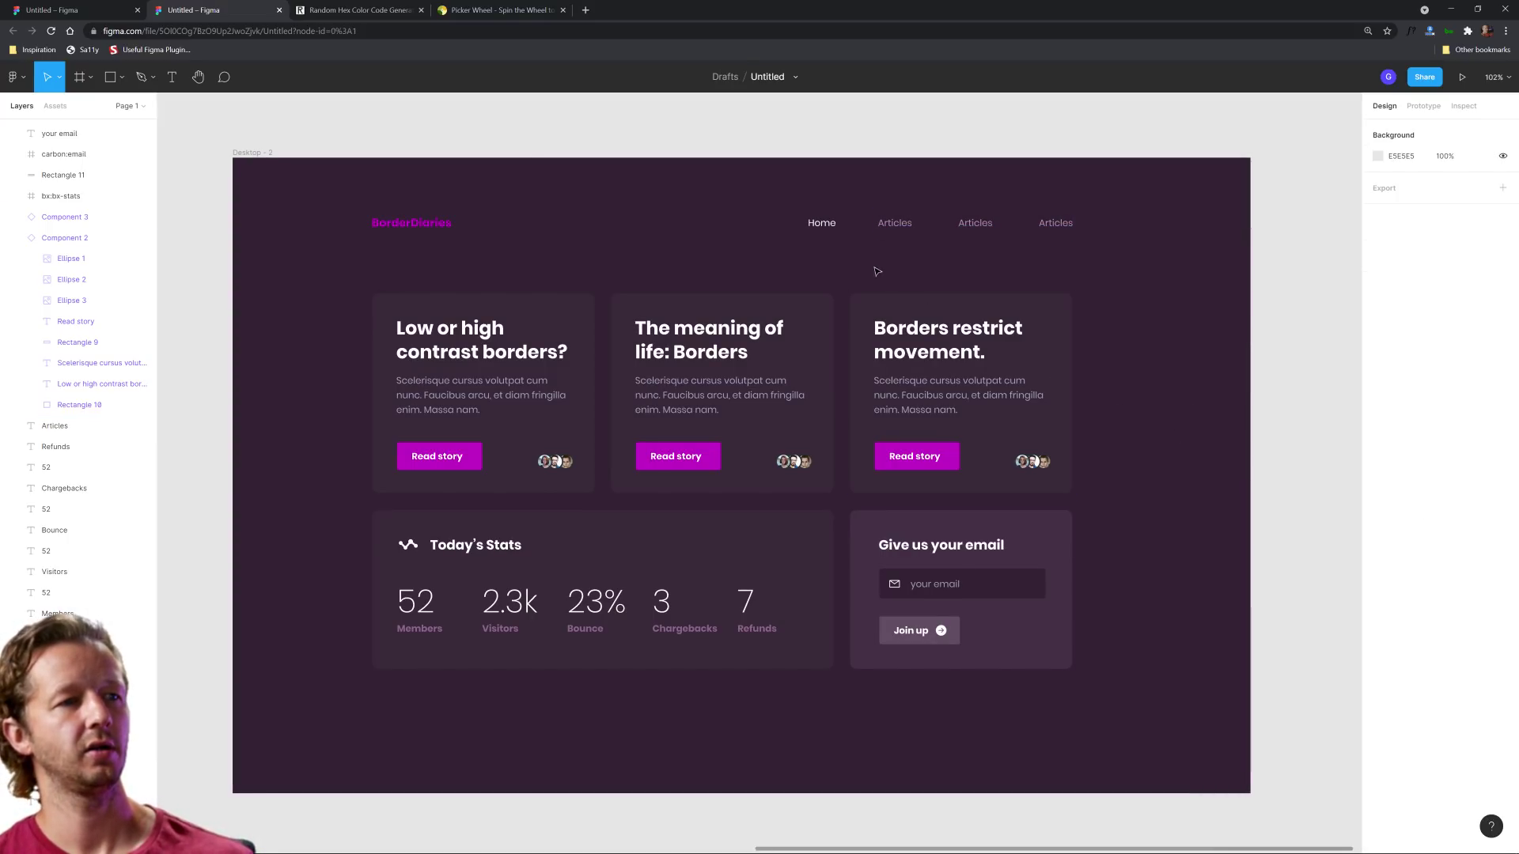
Examine the Home navigation link's colour against the Articles links and review the whole recoloured dashboard
click(819, 225)
scroll(823, 227, up, 5)
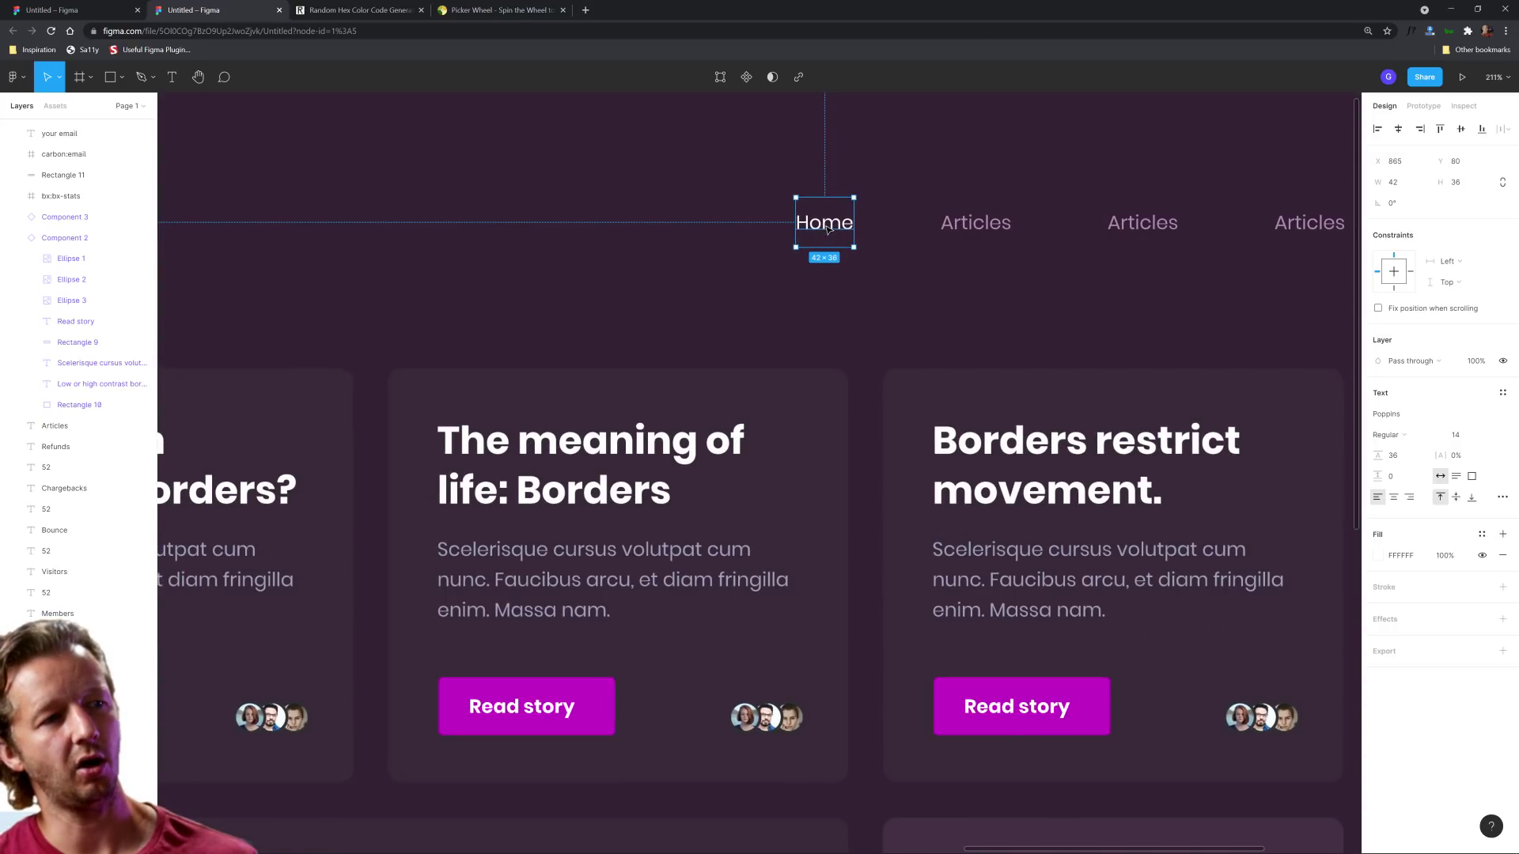
click(929, 281)
click(835, 234)
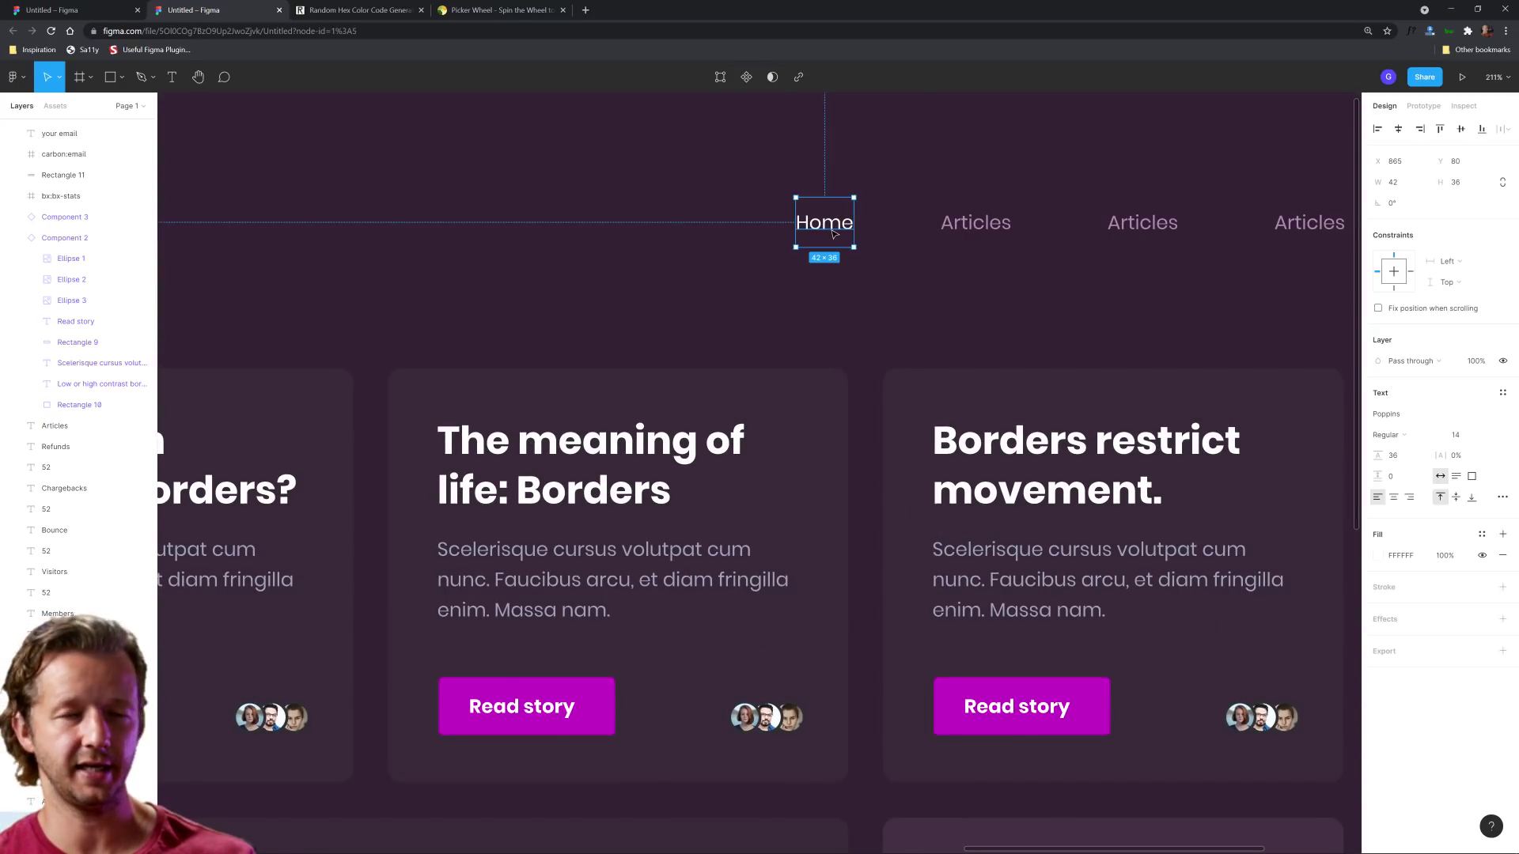
click(886, 306)
key(shift+1)
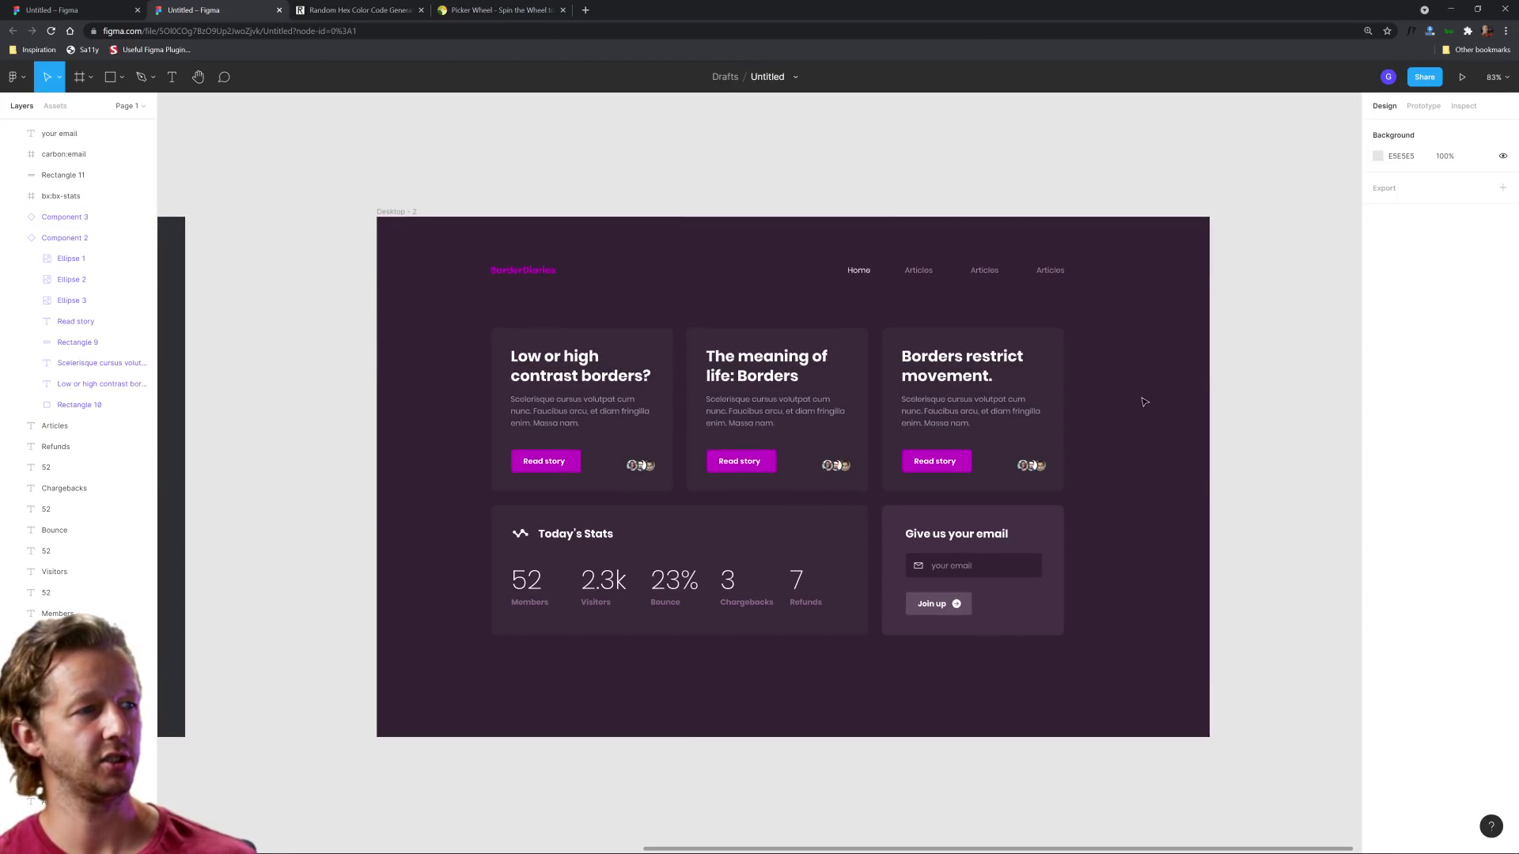
scroll(1102, 394, up, 3)
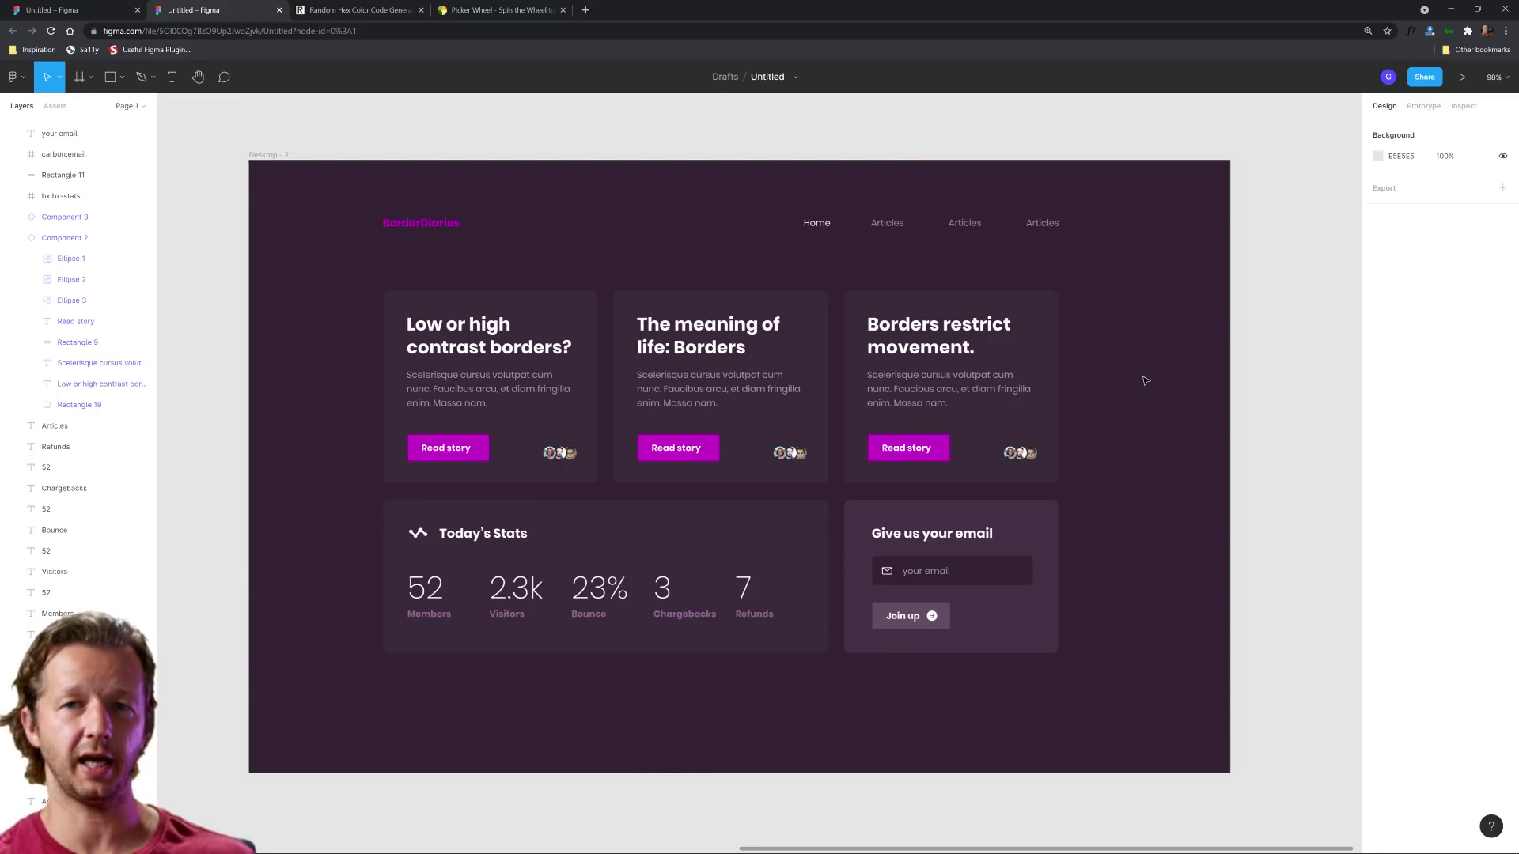
drag(1166, 342, 1132, 593)
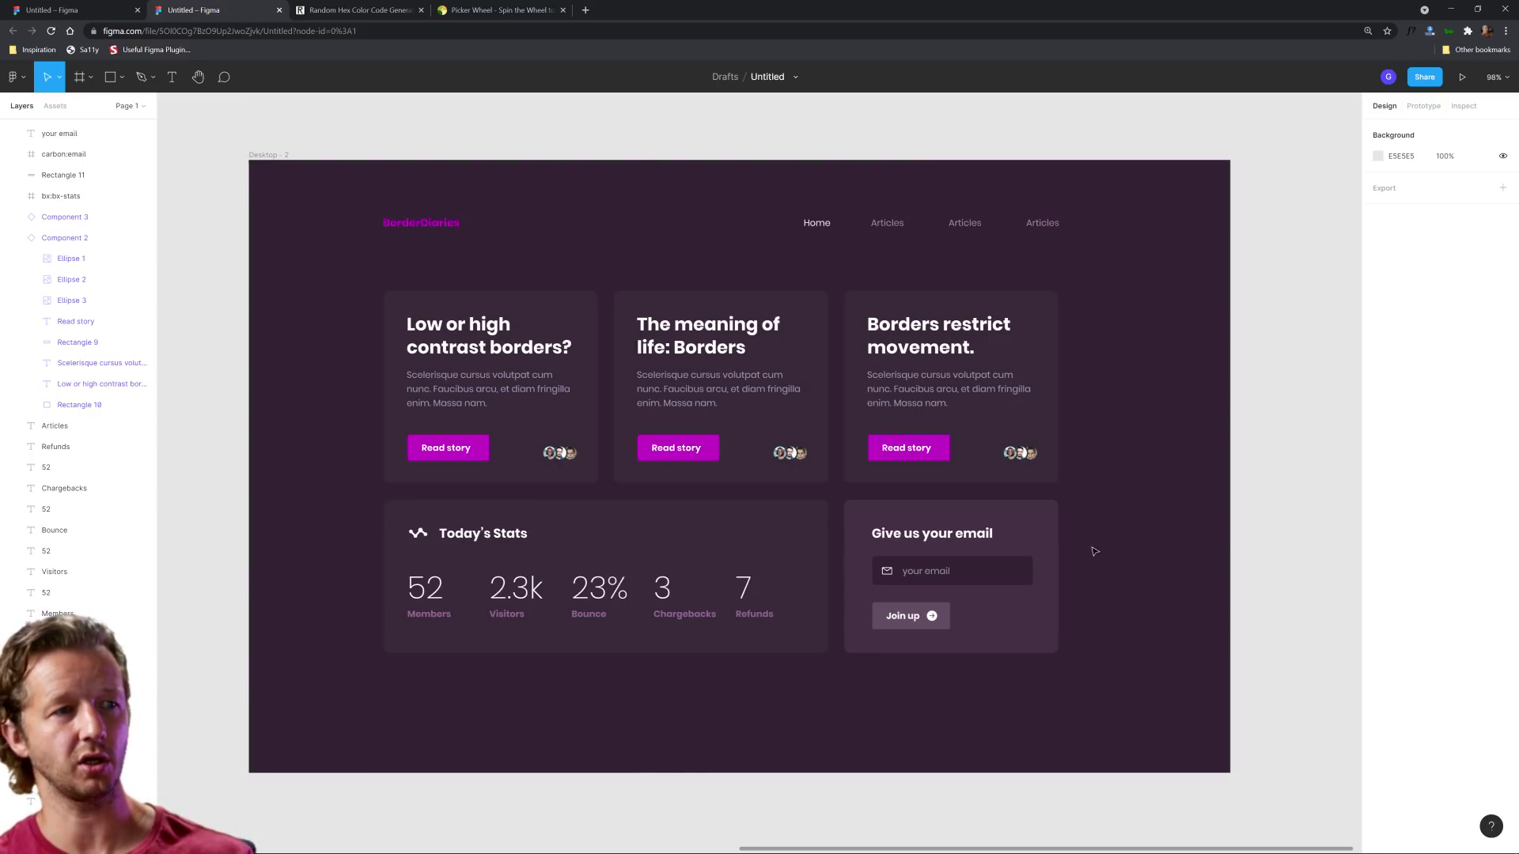
Switch to the RANDOM.ORG hex colour generator, clear the existing colour and generate a new random one
click(362, 12)
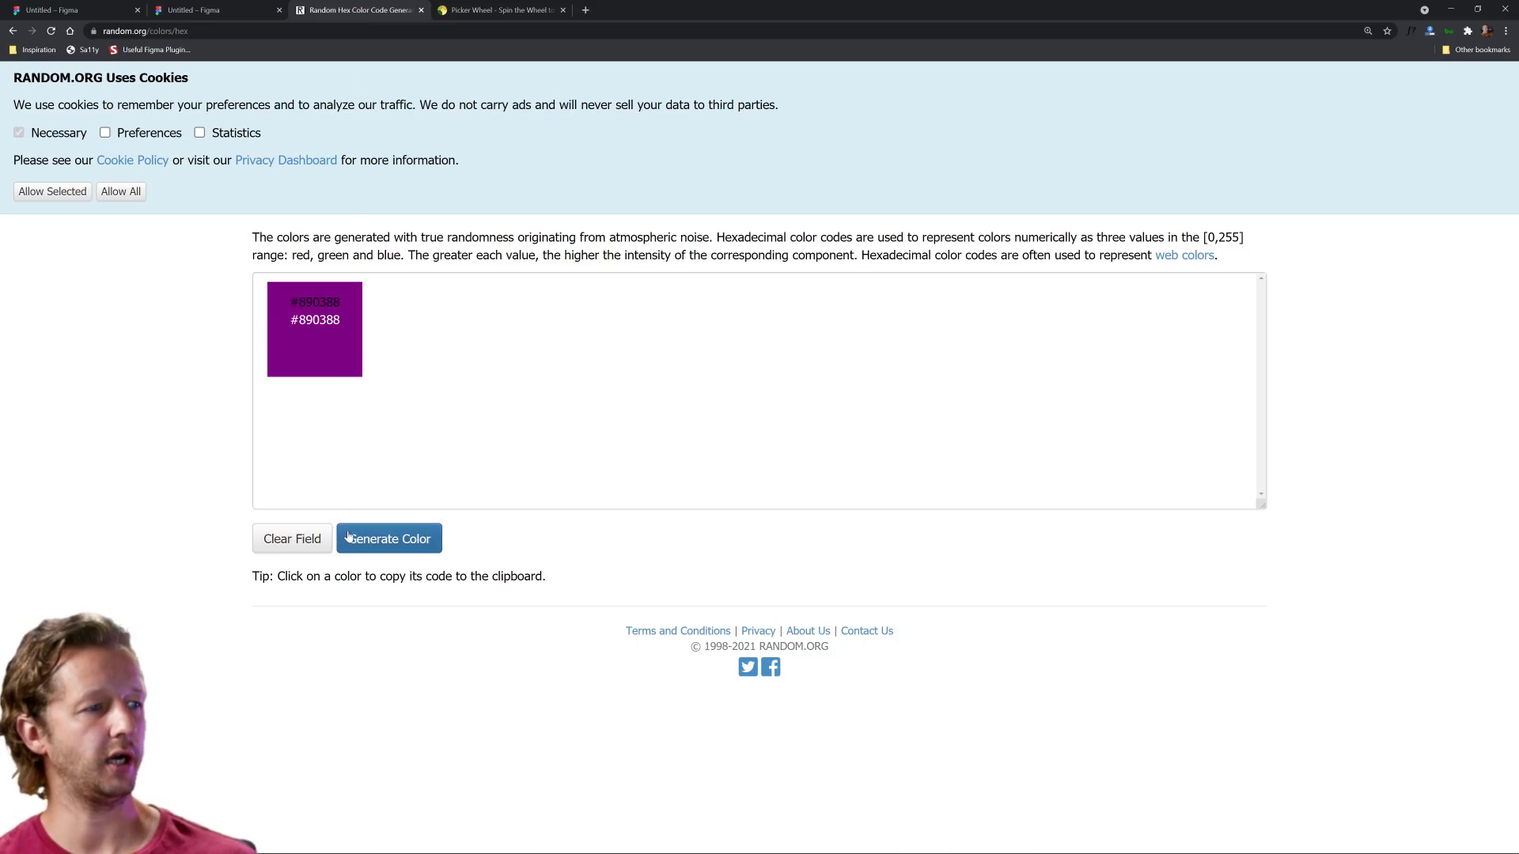
click(320, 539)
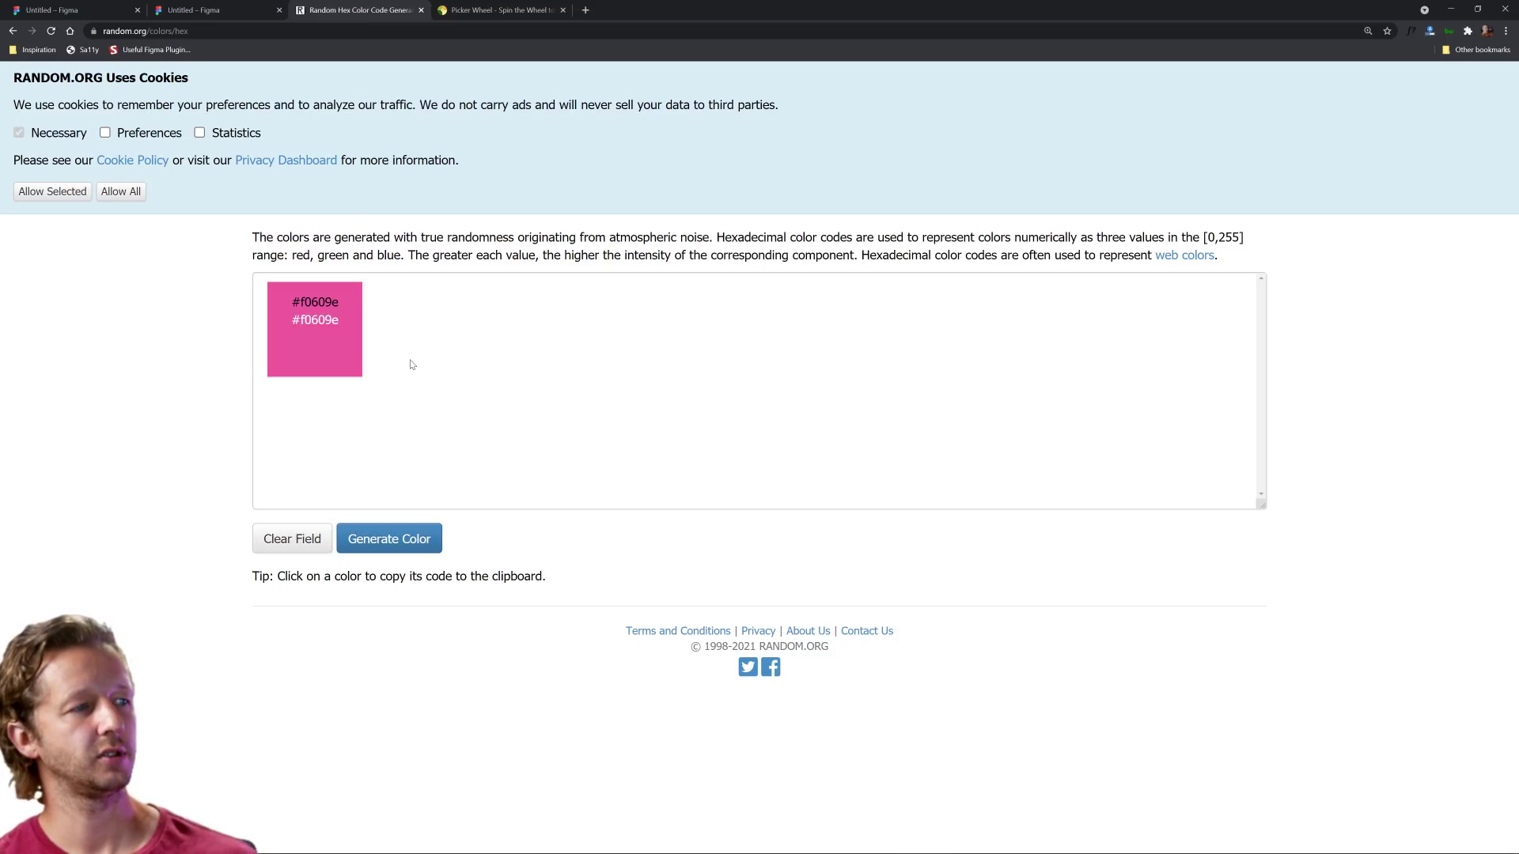
click(394, 543)
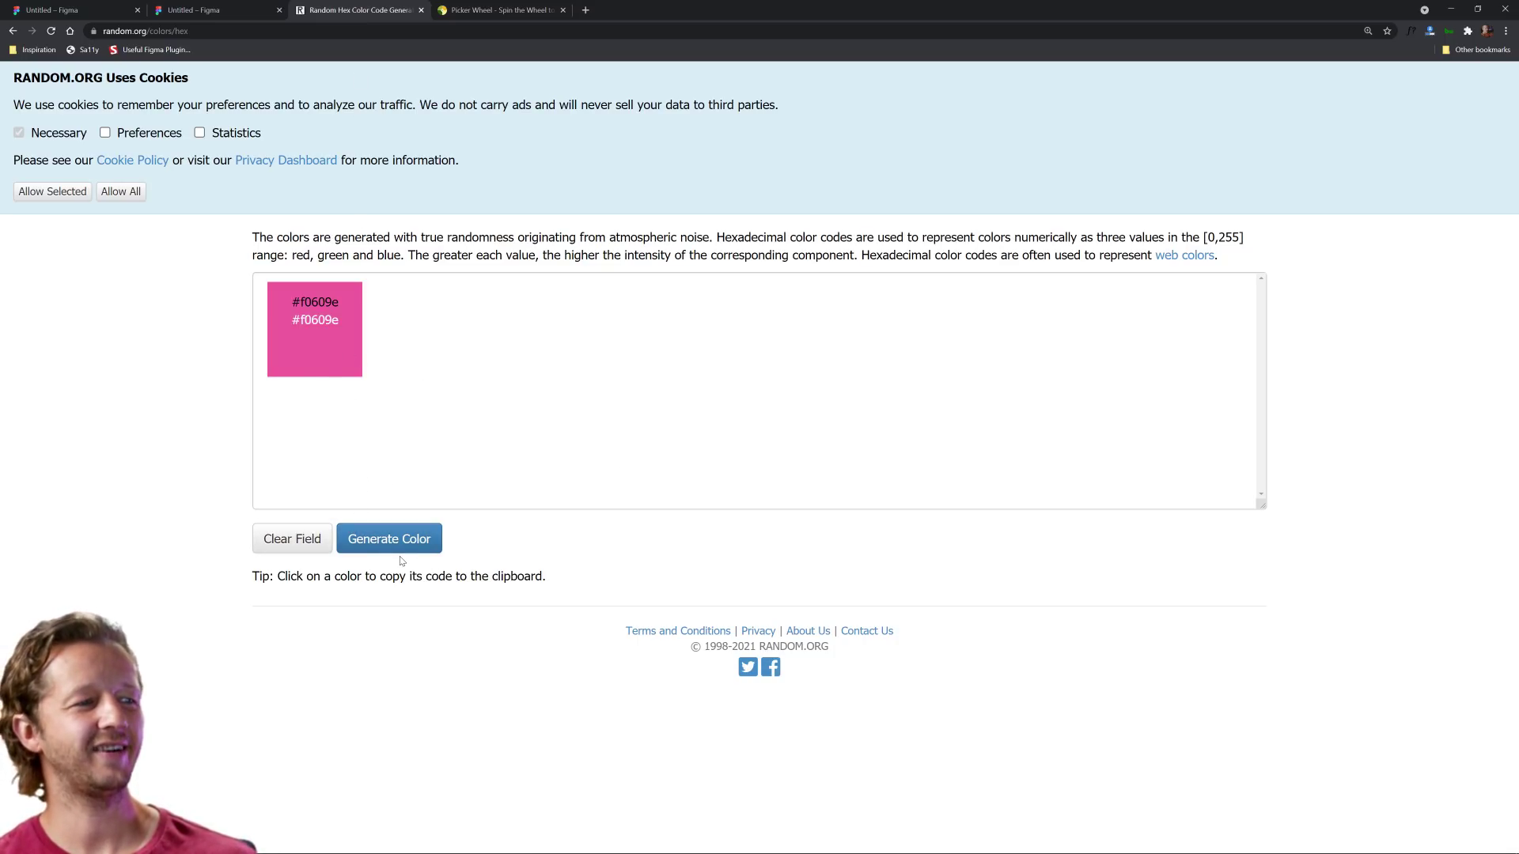
Generate another random colour, copy #f90a17, and check the light-or-dark result on Picker Wheel
click(396, 547)
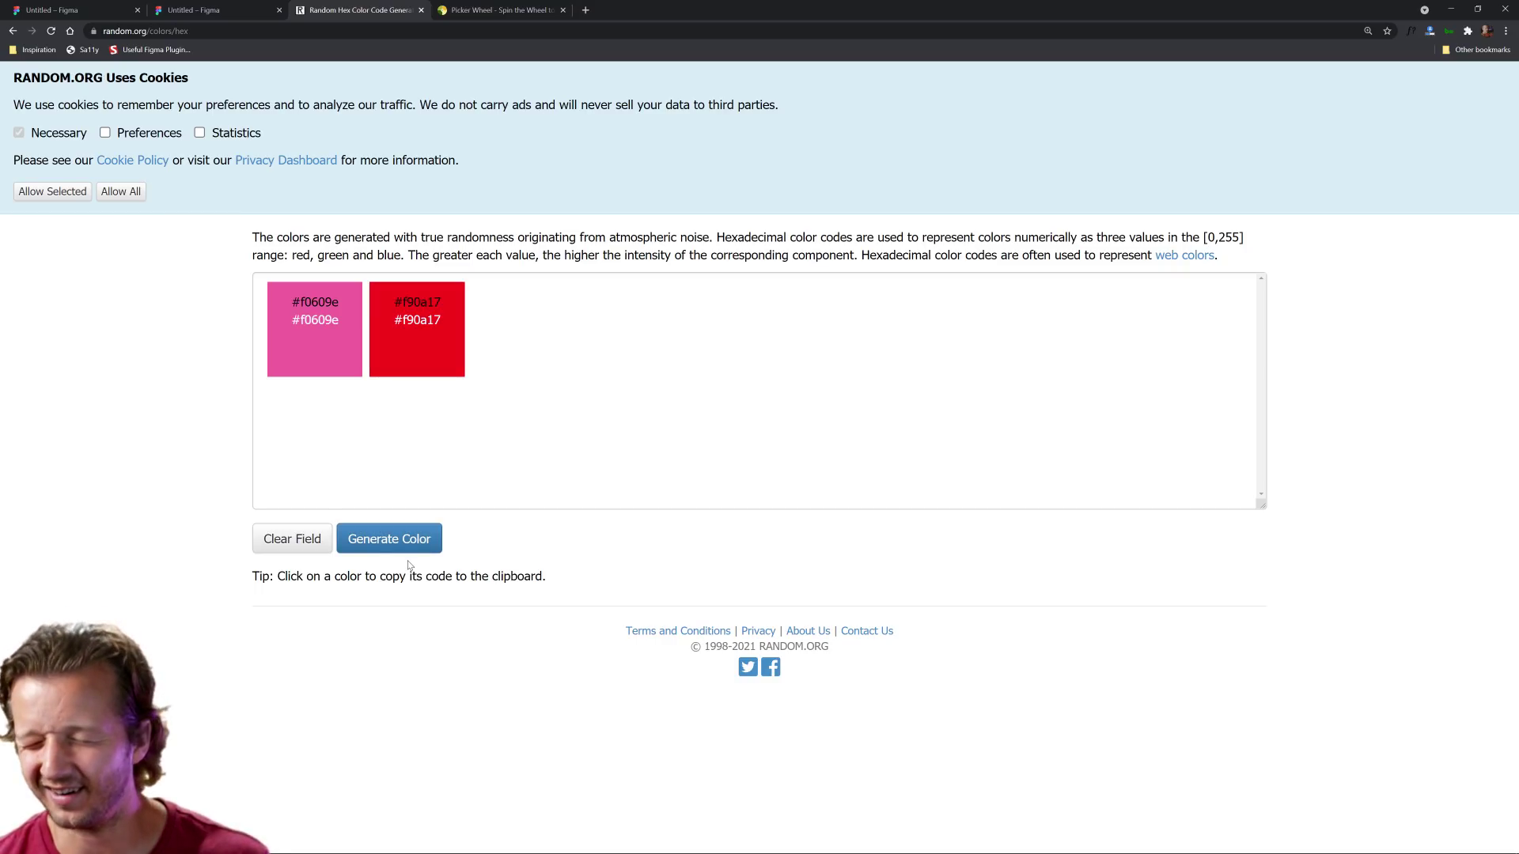
click(412, 301)
click(483, 11)
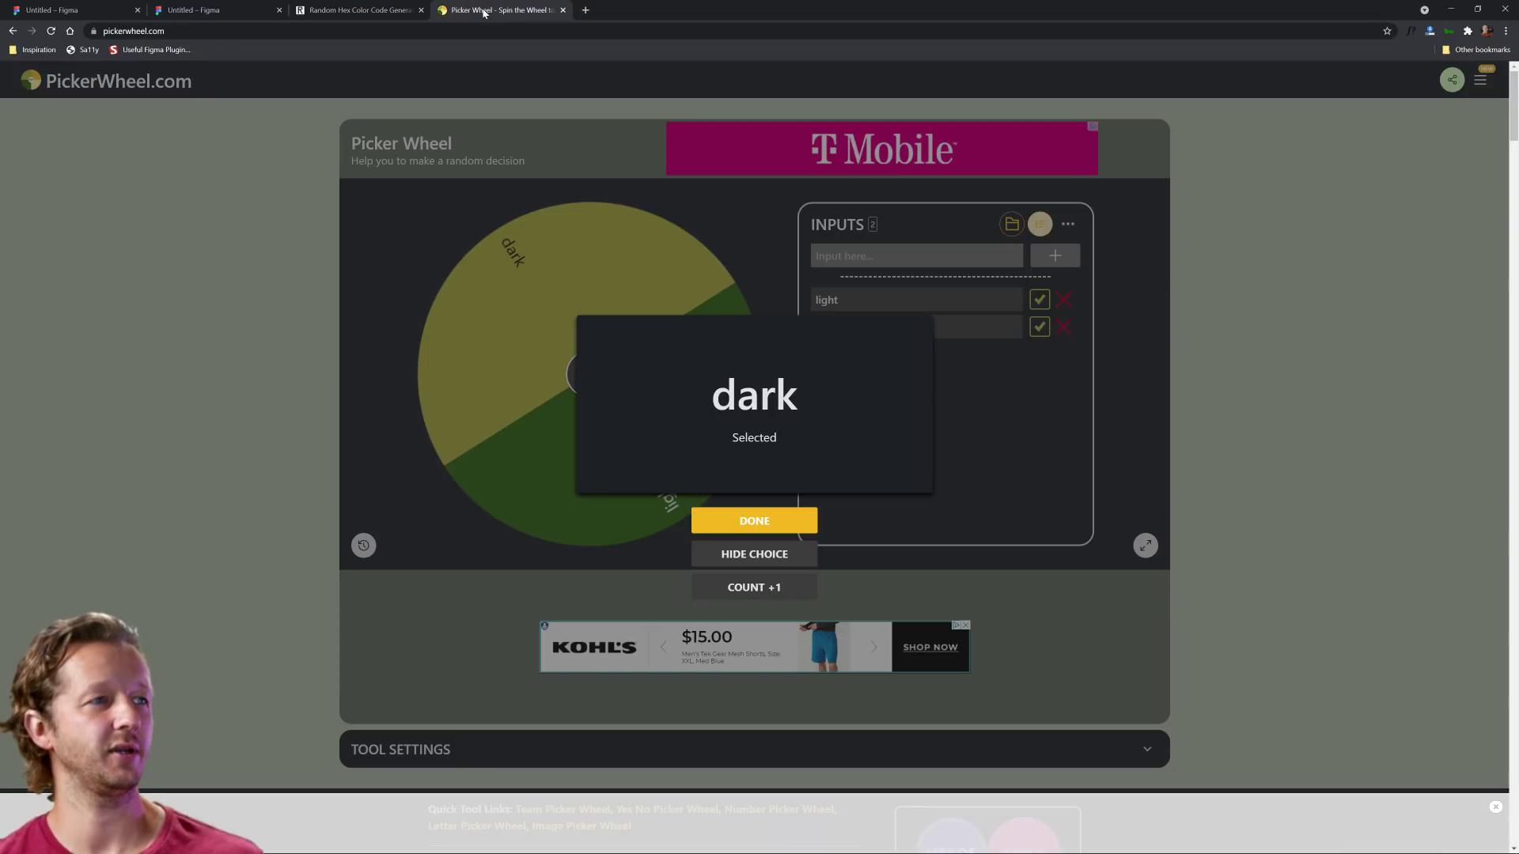
Return to the Figma design, fit the purple dashboard in view and copy a screenshot of the whole frame
key(ctrl+2)
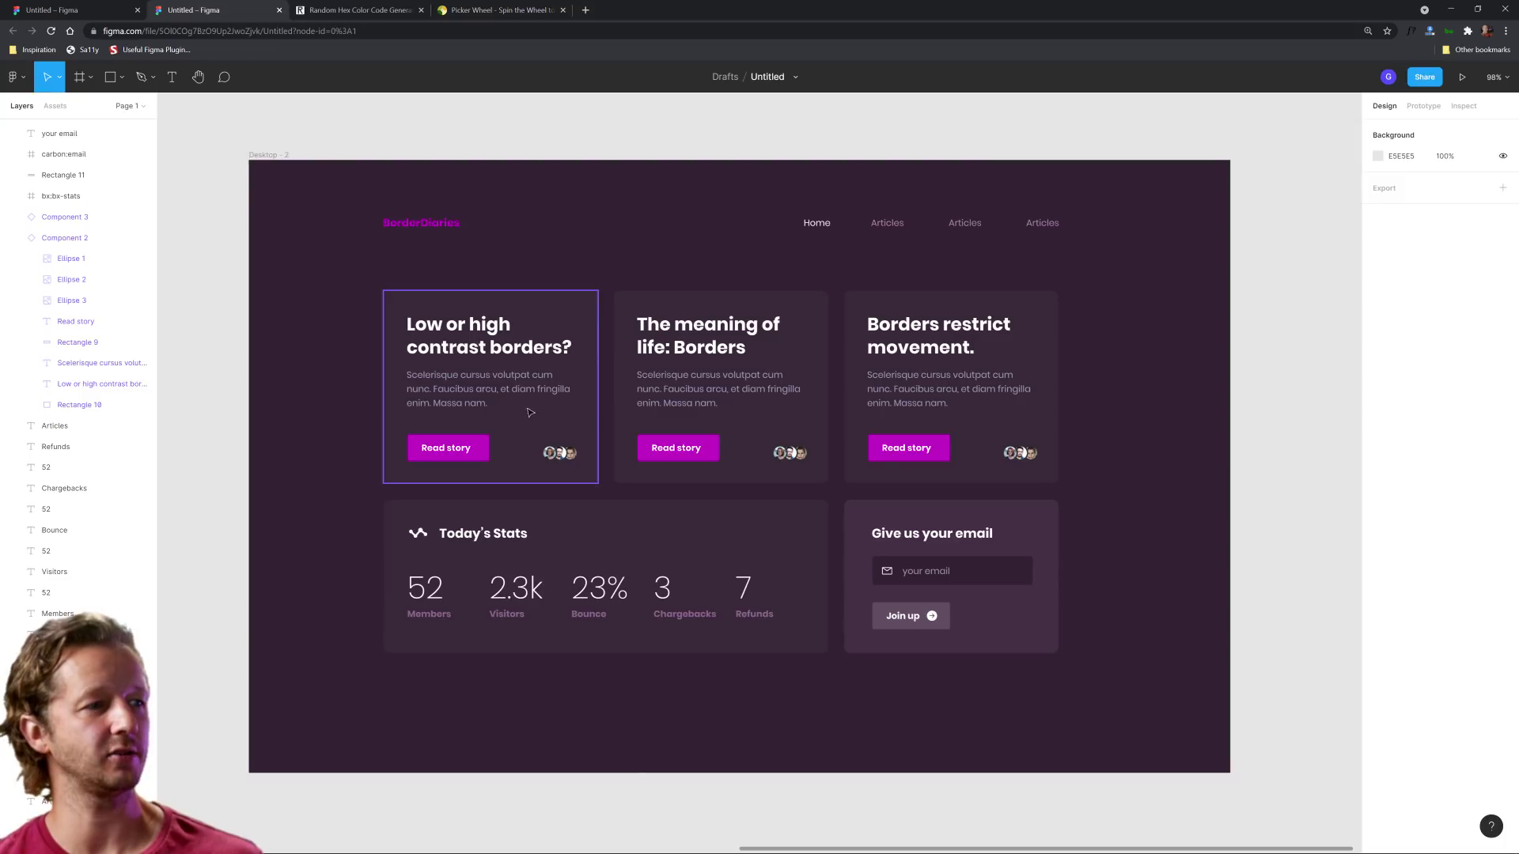
scroll(1157, 281, down, 4)
drag(1179, 325, 799, 399)
scroll(566, 333, left, 5)
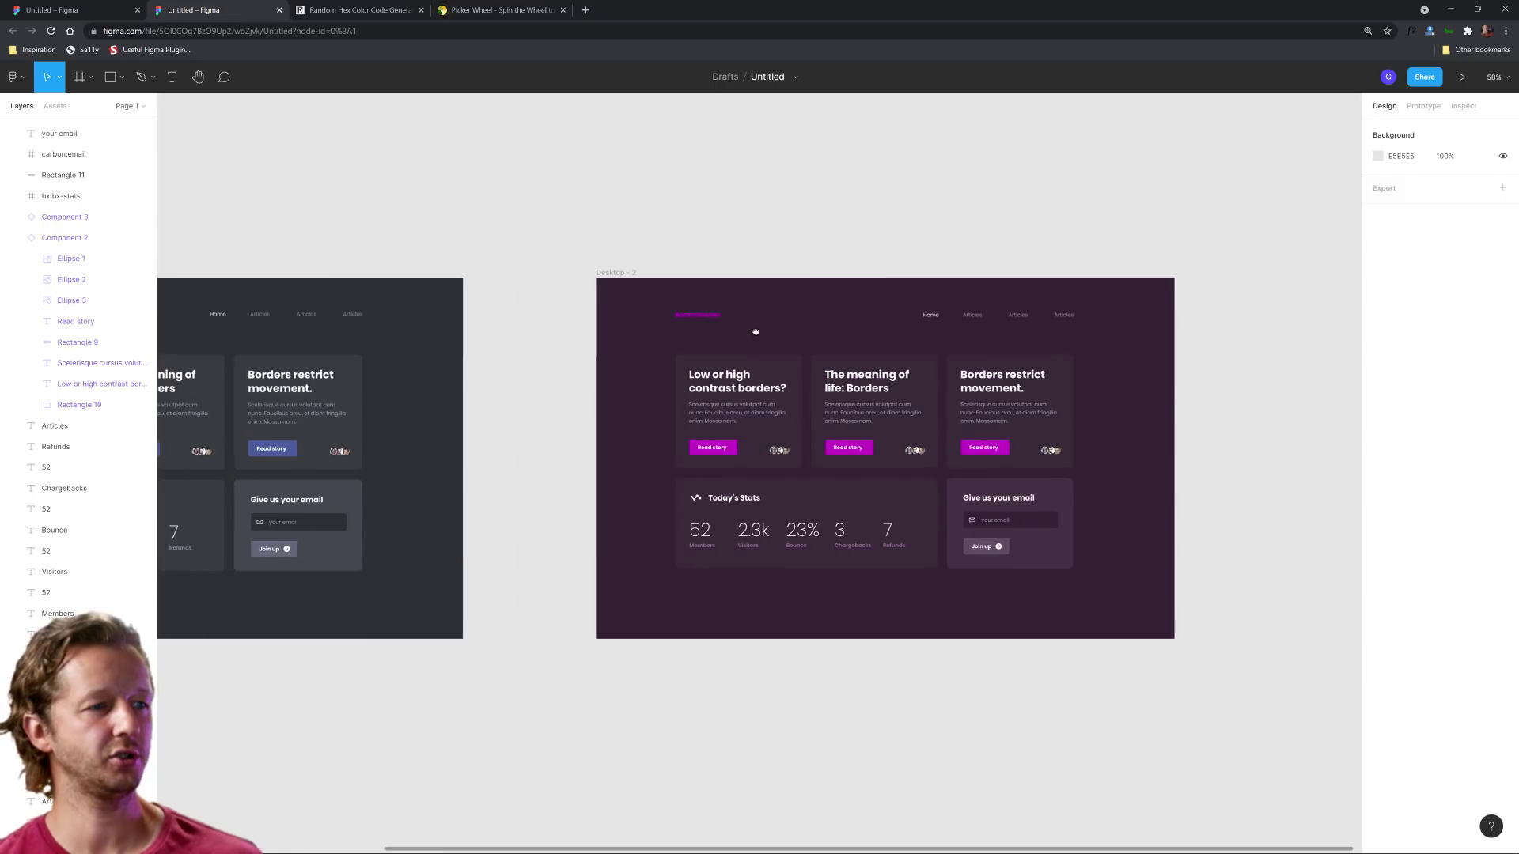
drag(609, 279, 1187, 237)
key(shift+2)
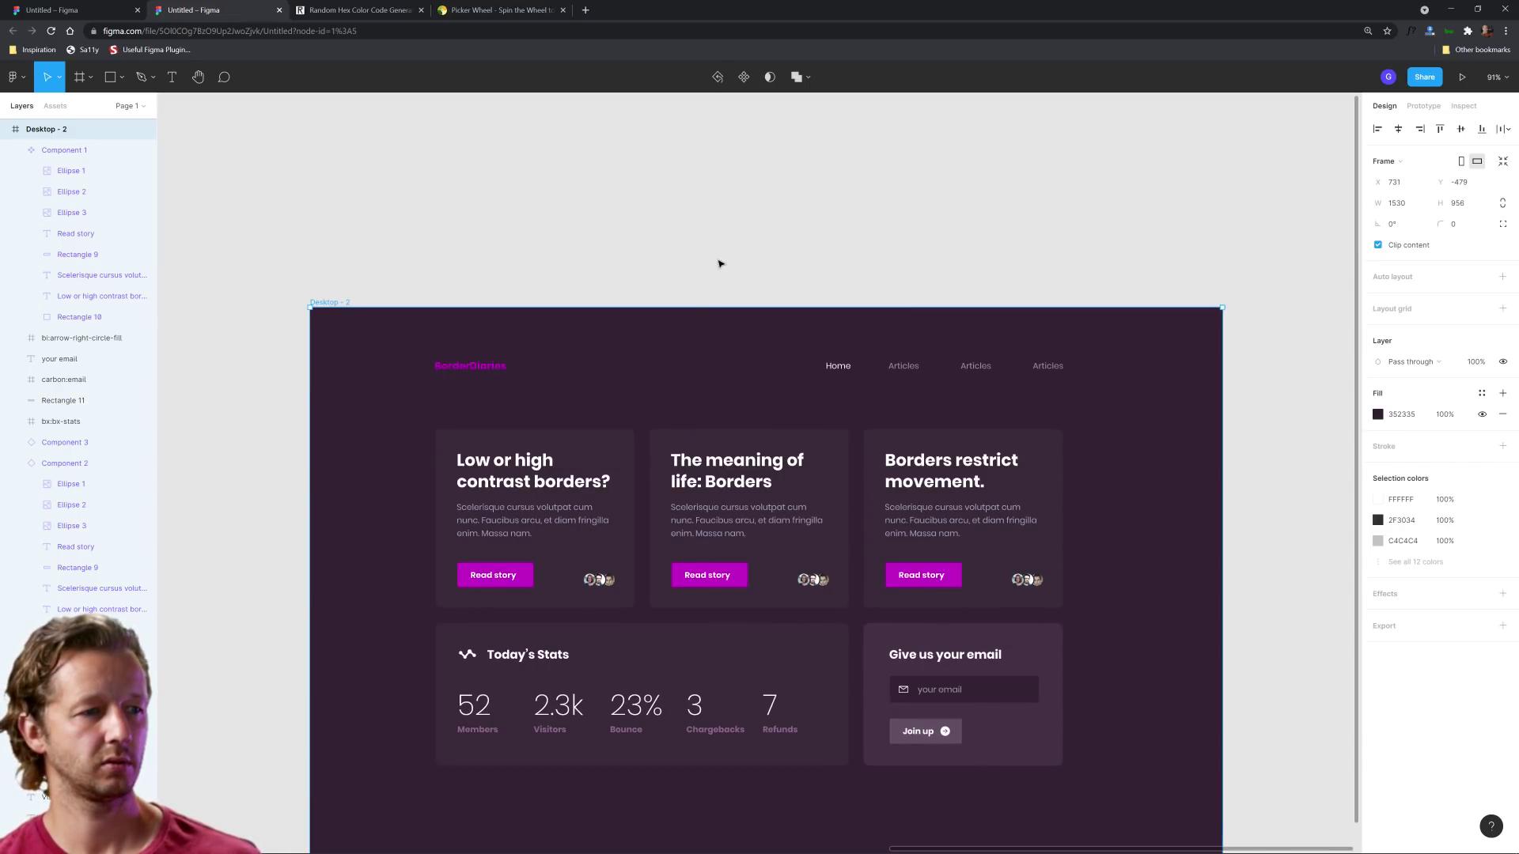
click(706, 164)
key(Print)
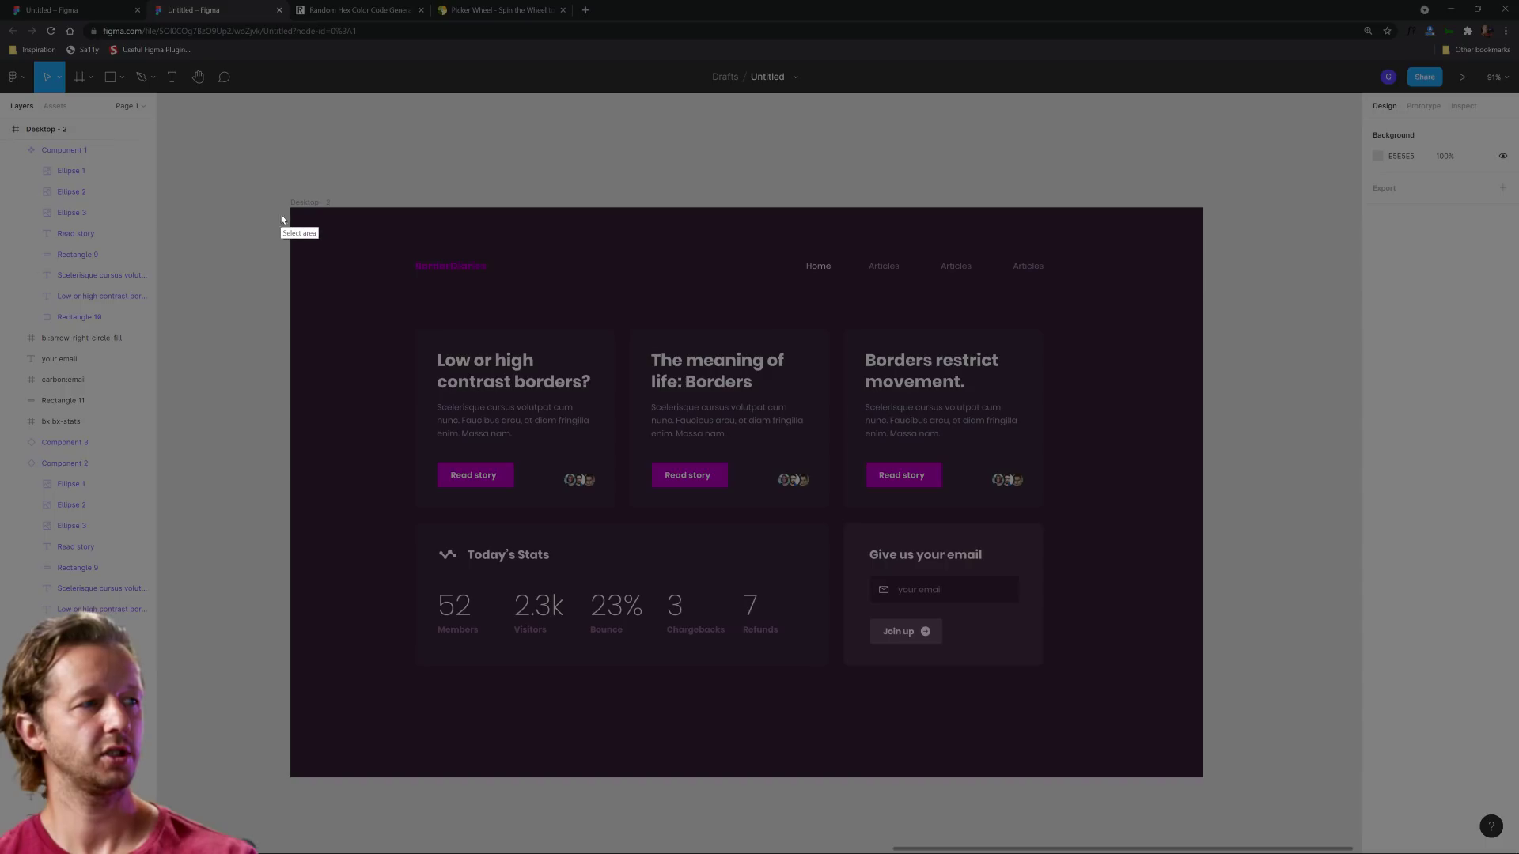
drag(292, 210, 1203, 778)
key(ctrl+c)
Paste the purple dashboard screenshot onto the canvas and place it between the grey dashboard and the Desktop - 2 frame
scroll(877, 646, down, 3)
scroll(575, 618, left, 10)
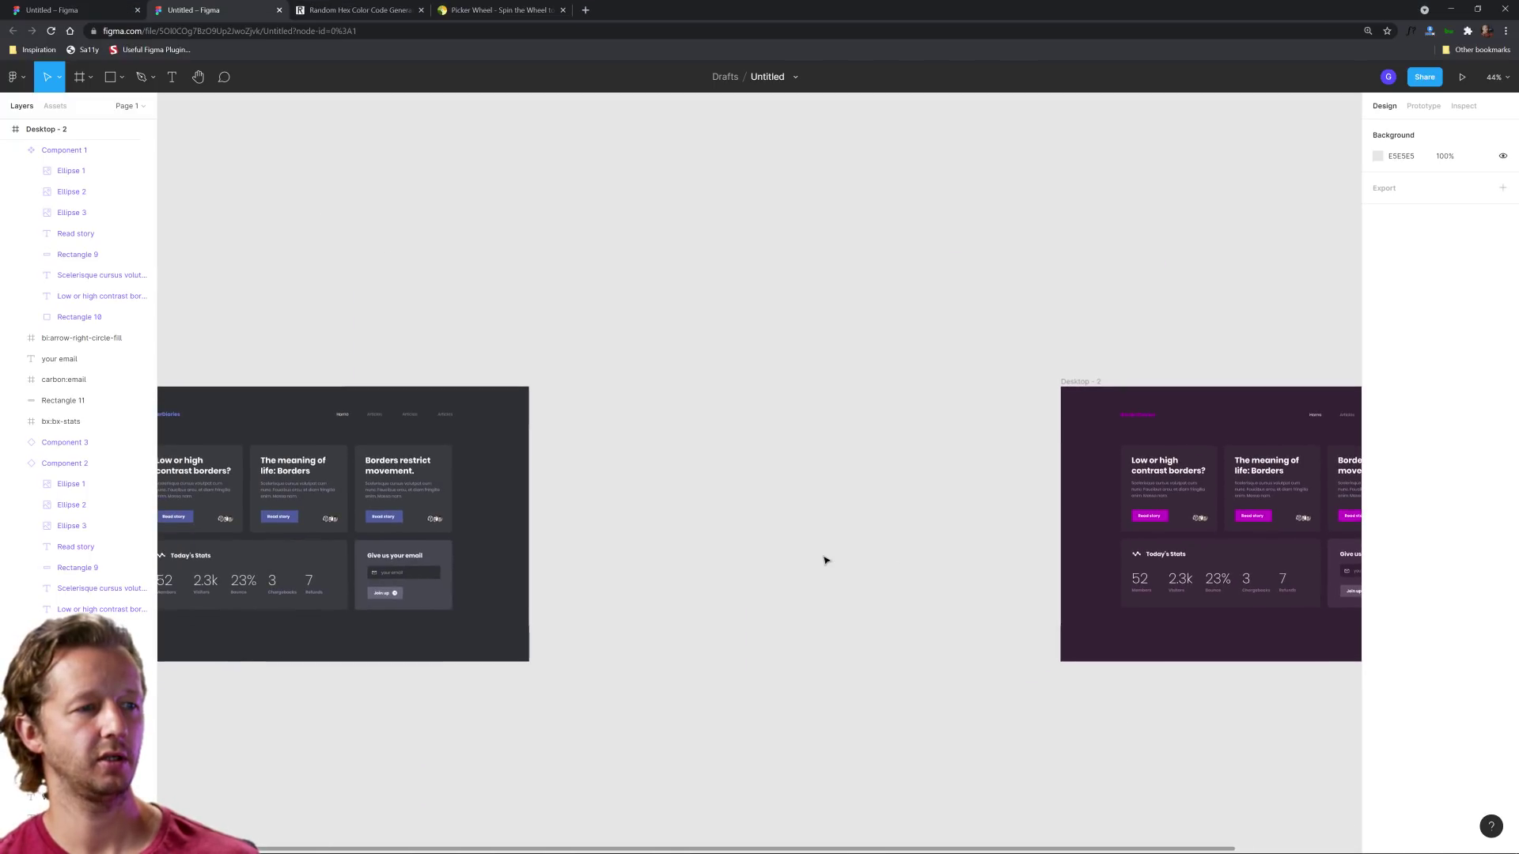
key(ctrl+v)
drag(1087, 267, 823, 424)
drag(680, 470, 786, 433)
drag(929, 632, 980, 660)
click(1087, 673)
Copy the random colour #f90a17 again from RANDOM.ORG and return to the Desktop - 2 frame in Figma
scroll(526, 532, right, 5)
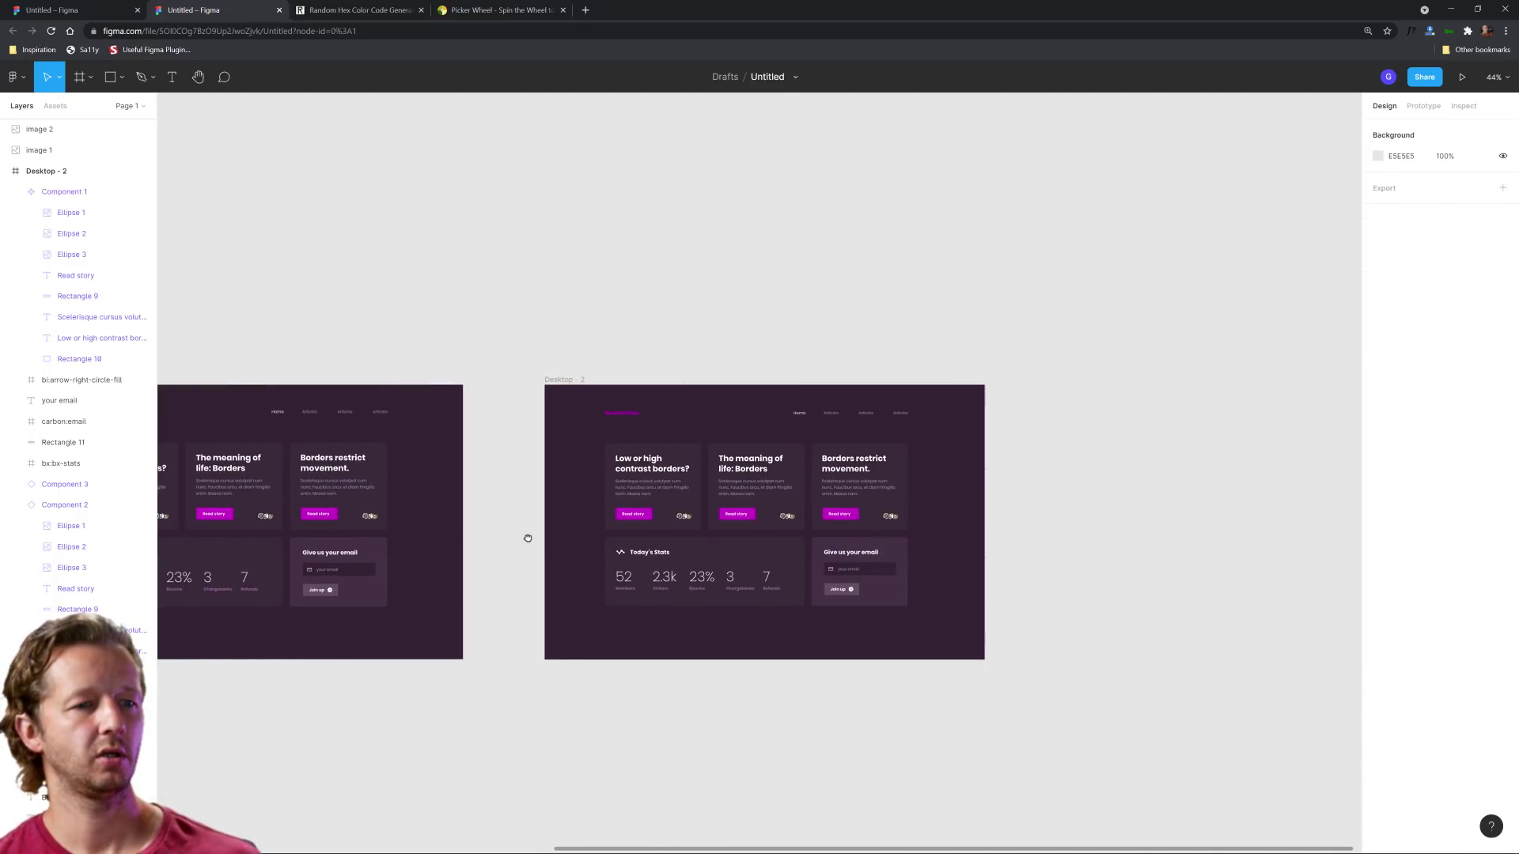
scroll(624, 433, up, 5)
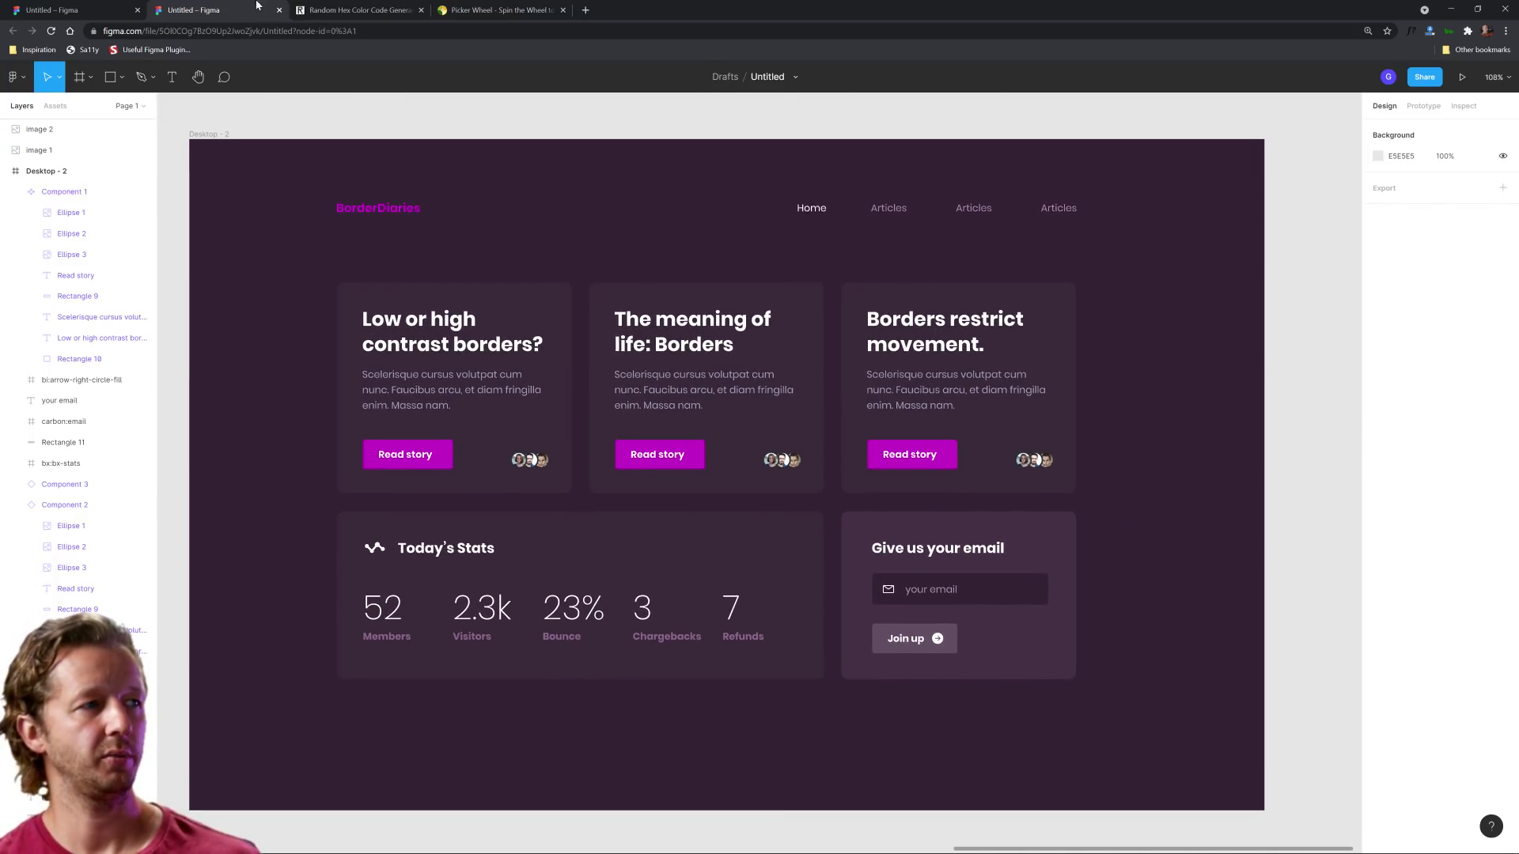
click(352, 9)
click(425, 332)
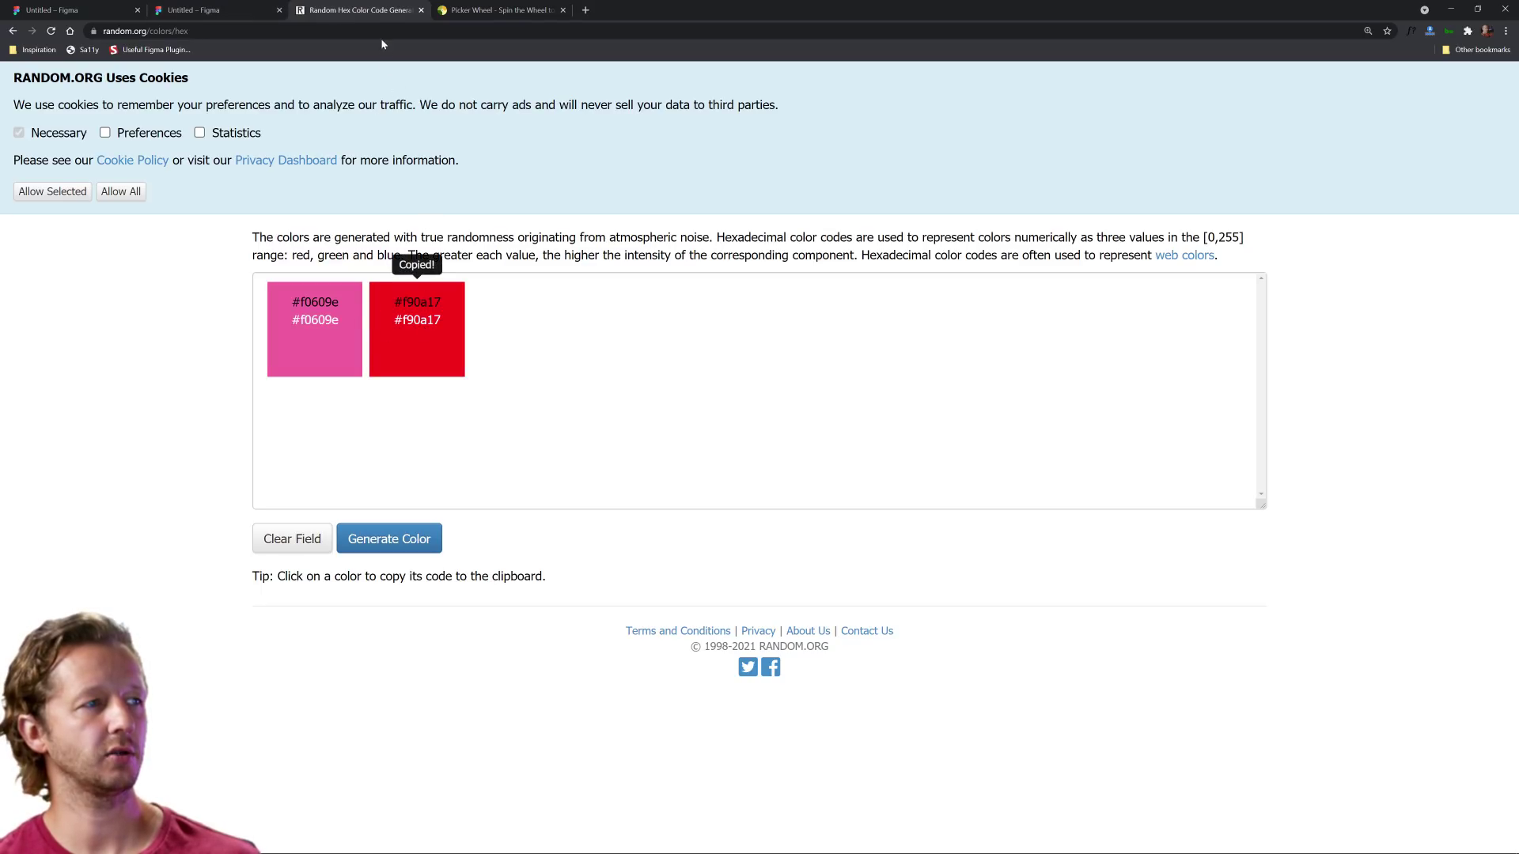
click(215, 9)
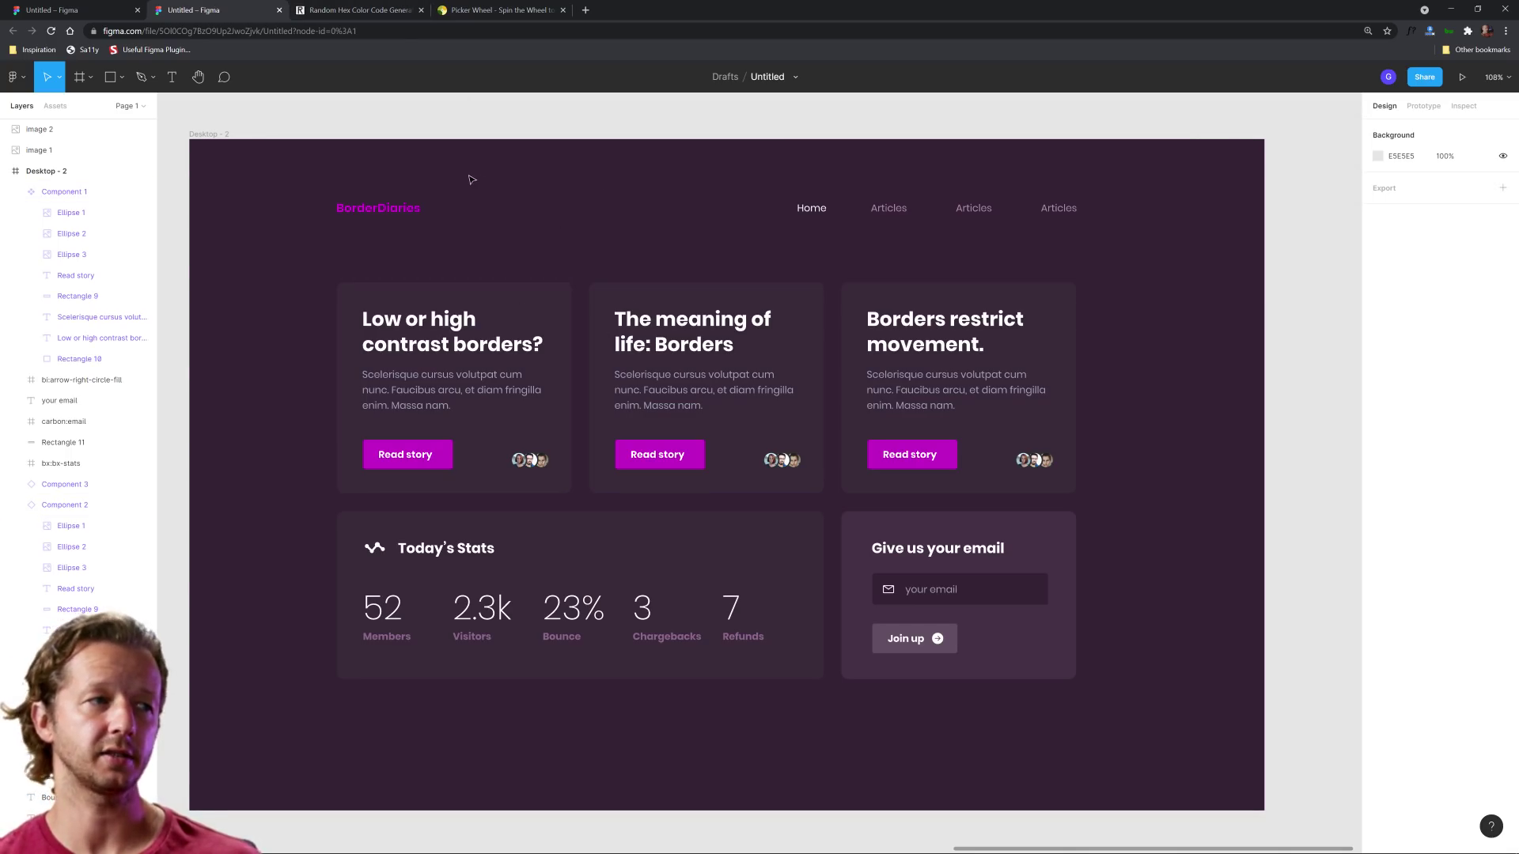
Fill the Desktop - 2 frame with the copied colour F90A17 and lighten it to the pale pink F5CED0
click(261, 150)
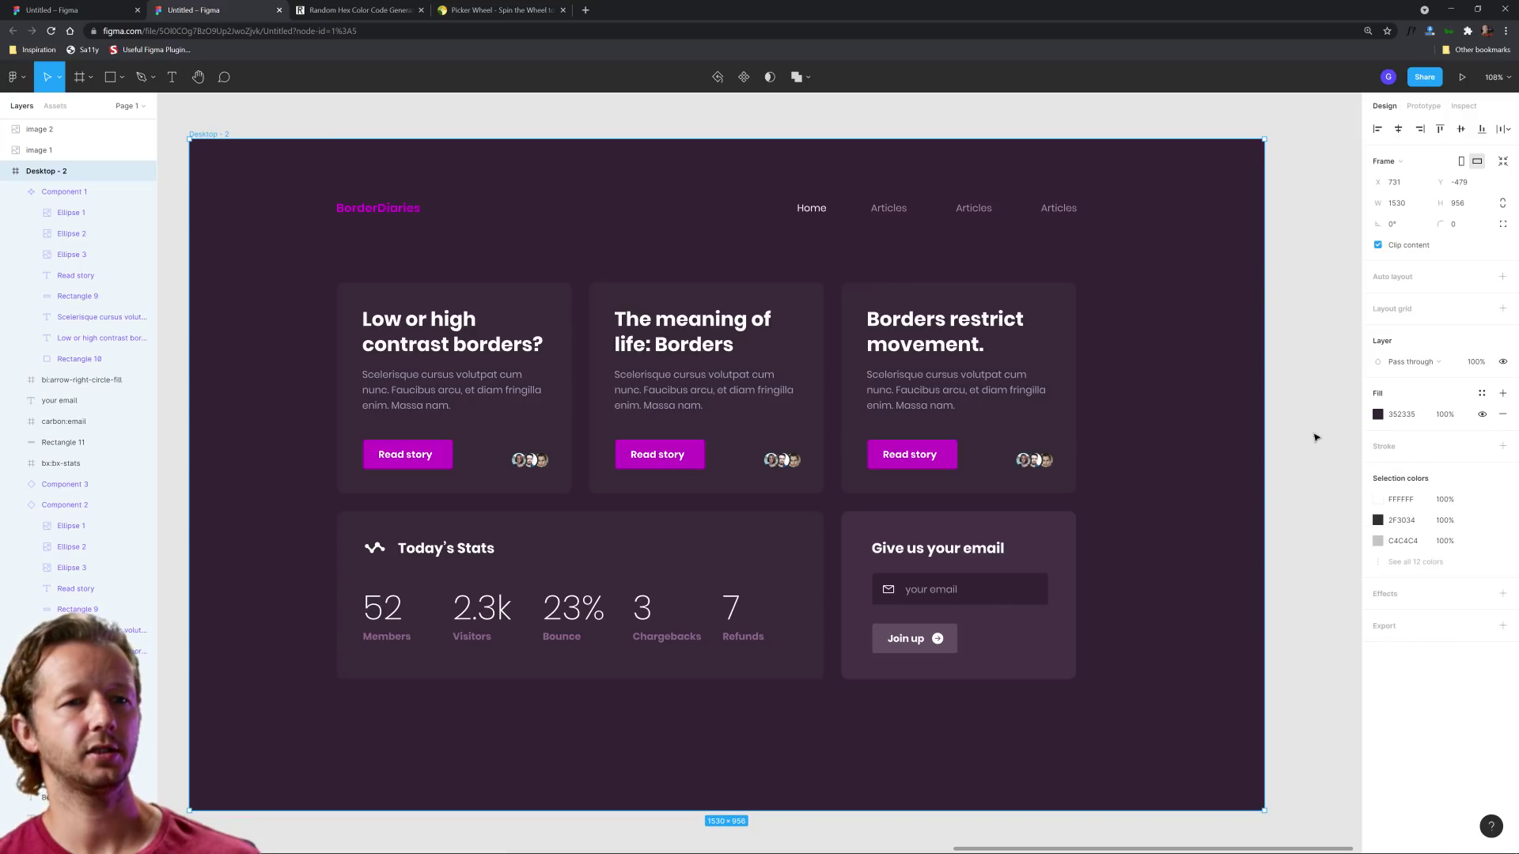
click(1378, 415)
key(ctrl+v)
key(Return)
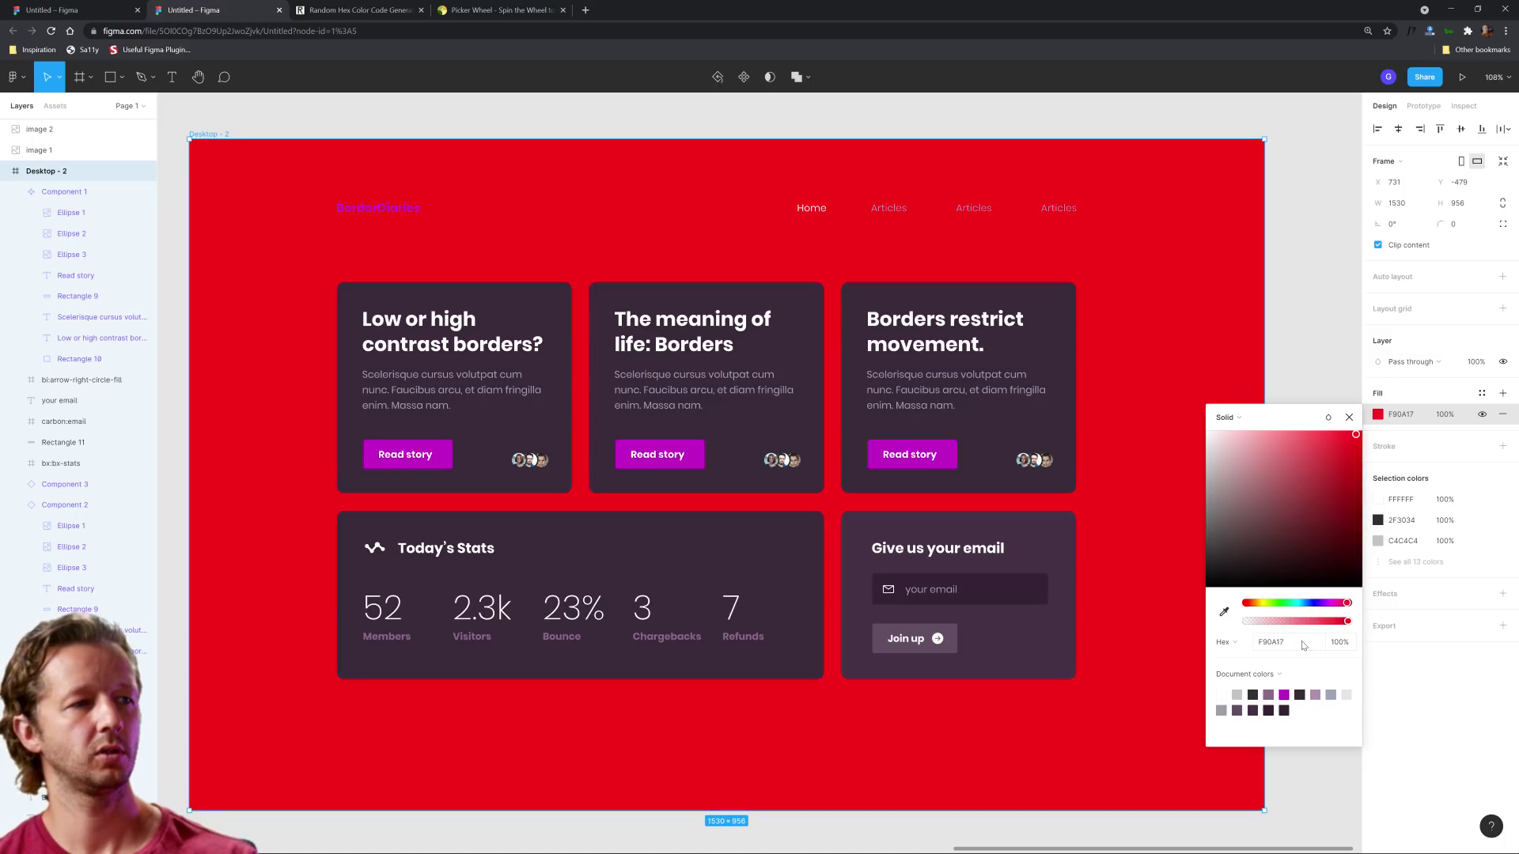
click(1230, 435)
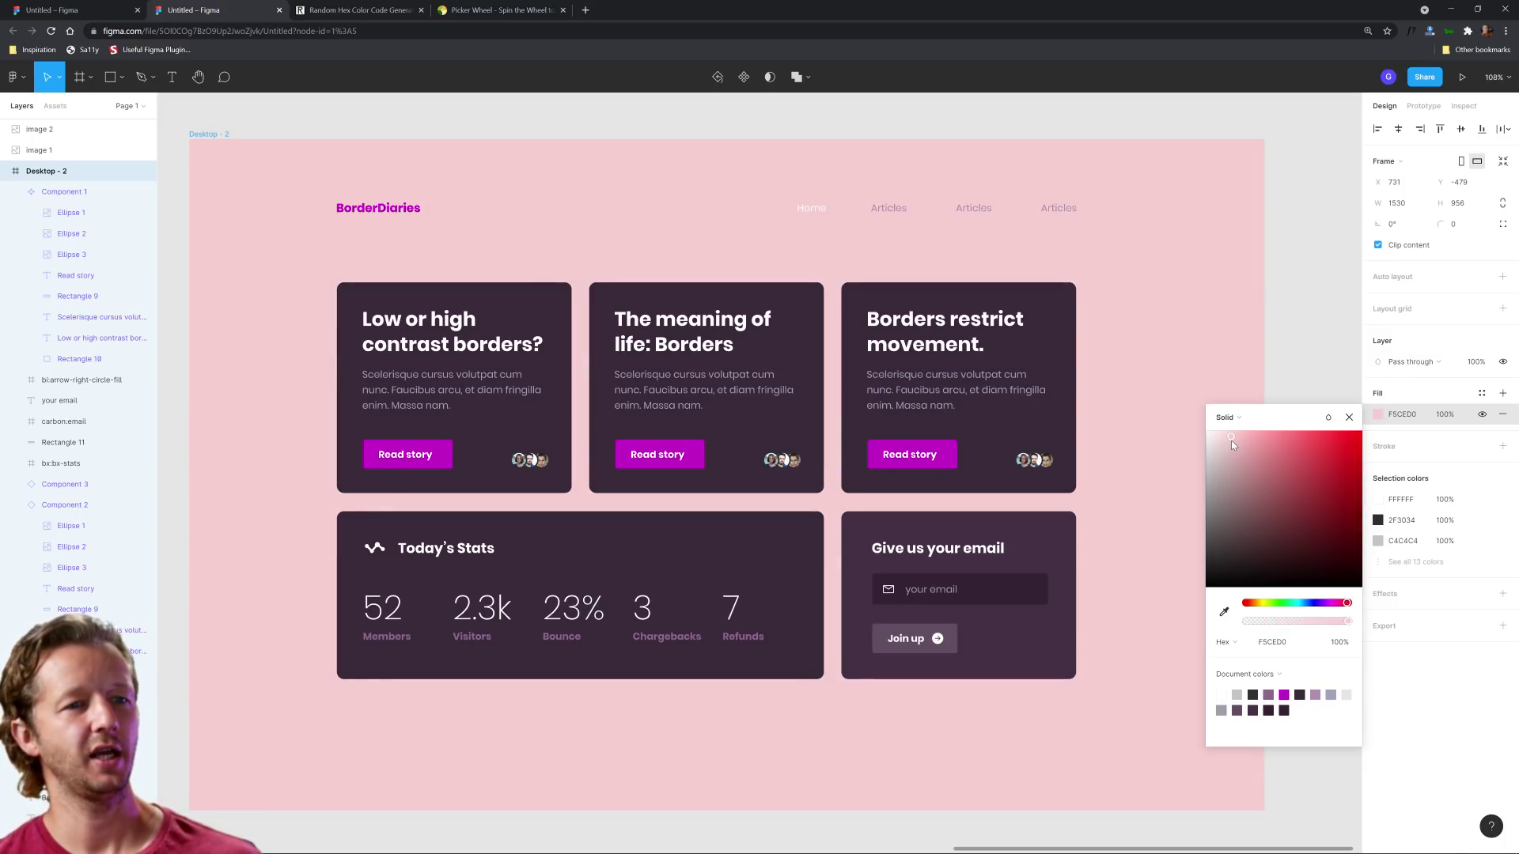
click(1285, 322)
Set the canvas background around the dashboards to the near-black 191919
scroll(1298, 335, down, 5)
scroll(1051, 254, right, 4)
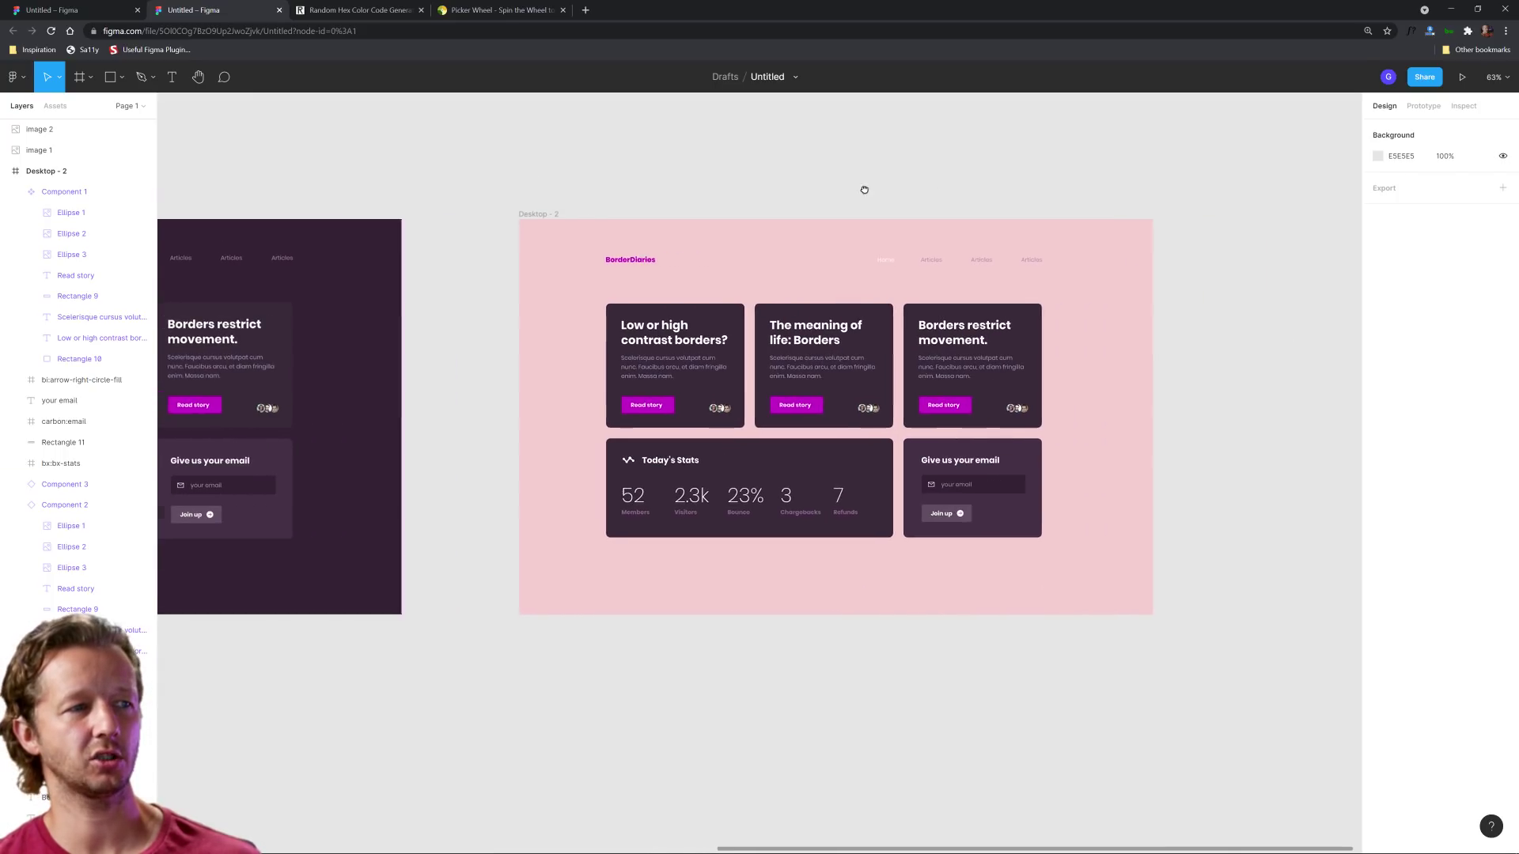
drag(687, 168, 822, 143)
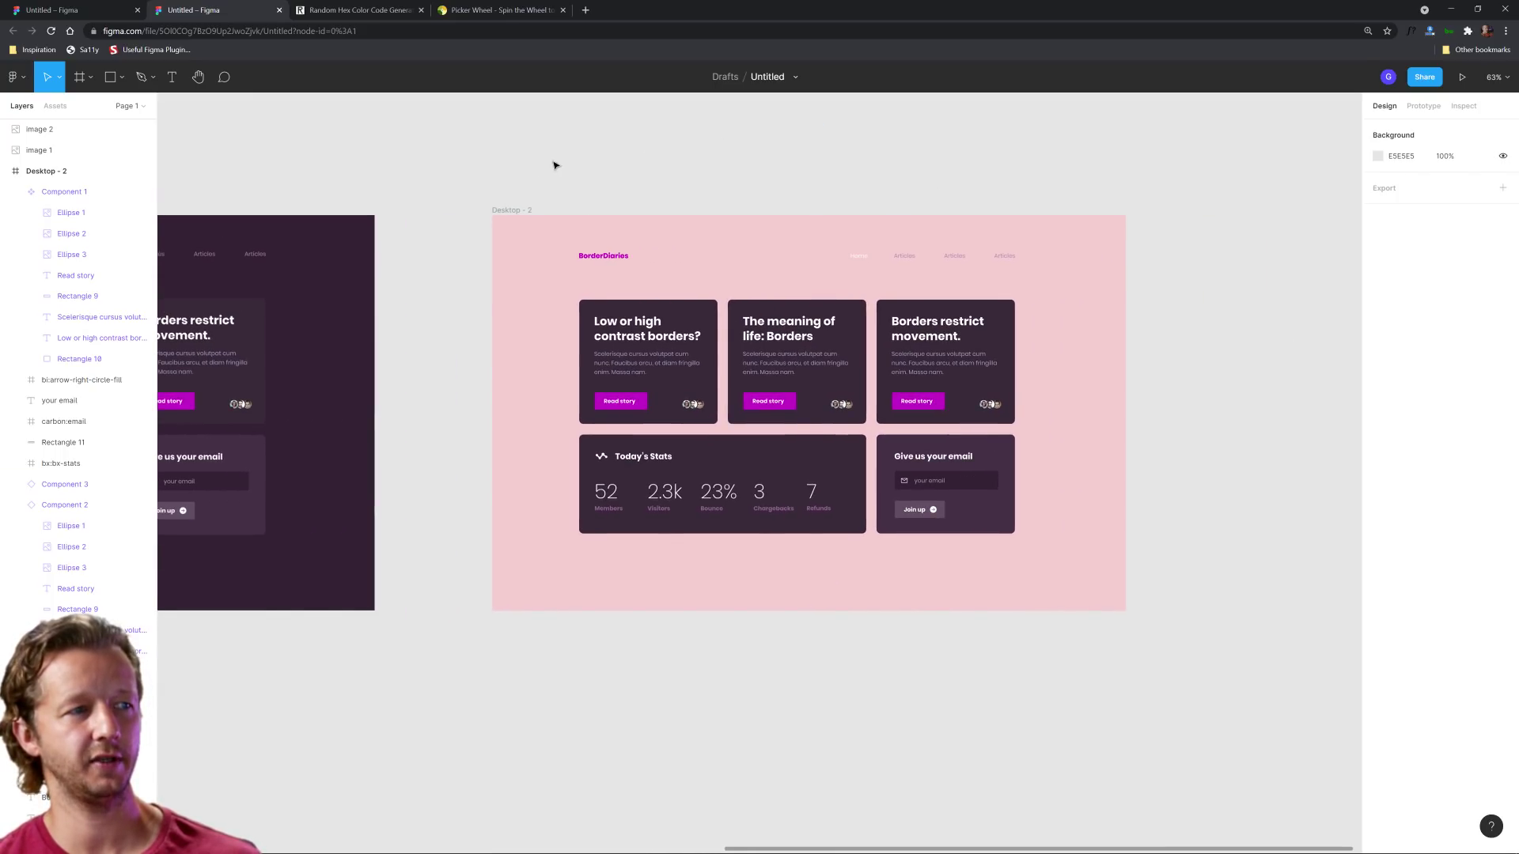
click(1376, 159)
drag(1215, 301, 1205, 314)
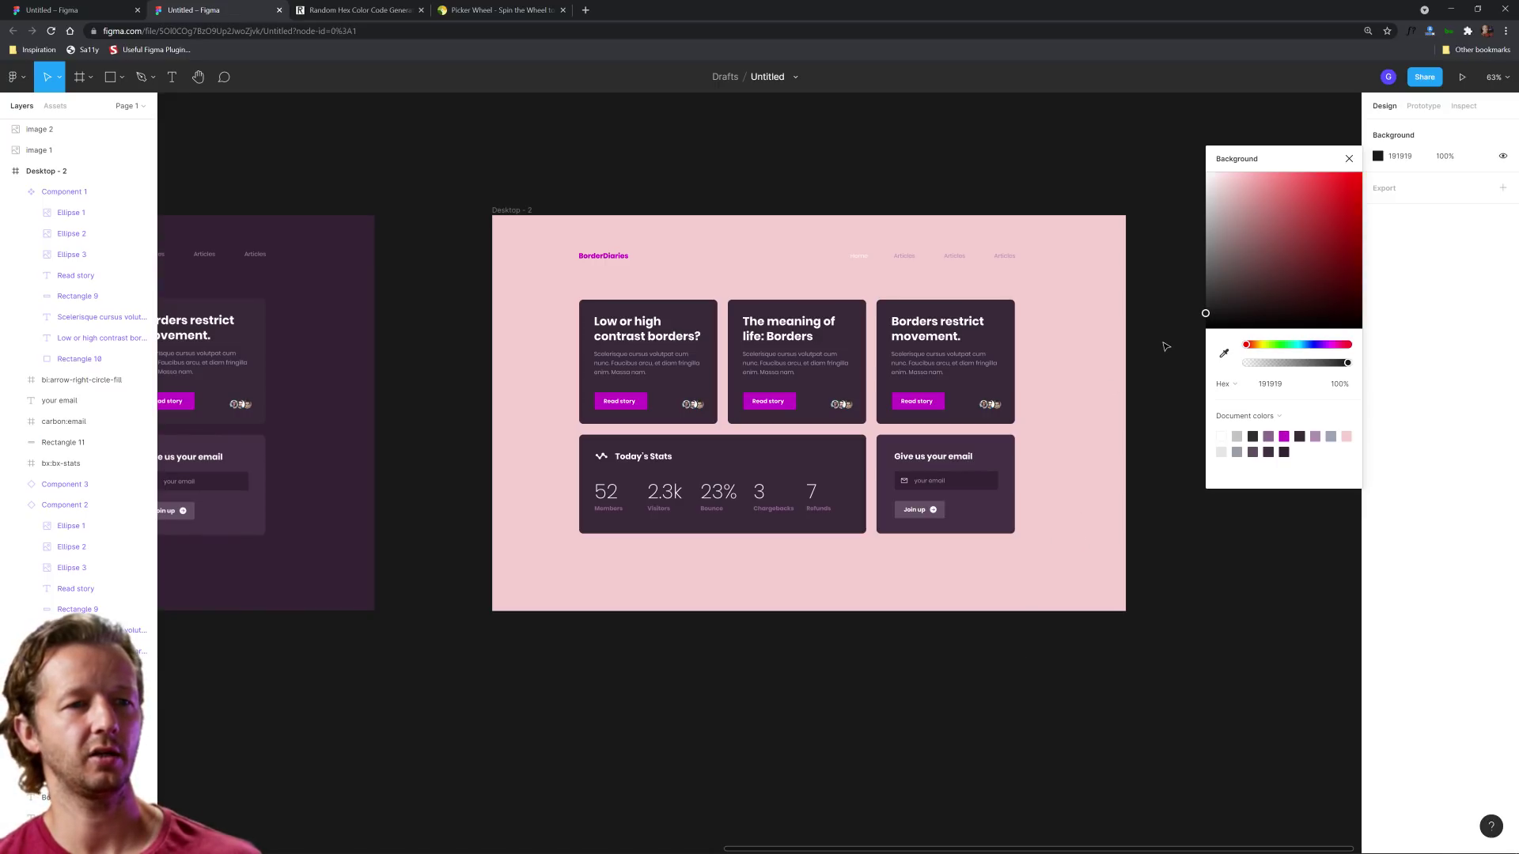
click(1349, 159)
scroll(1014, 303, up, 3)
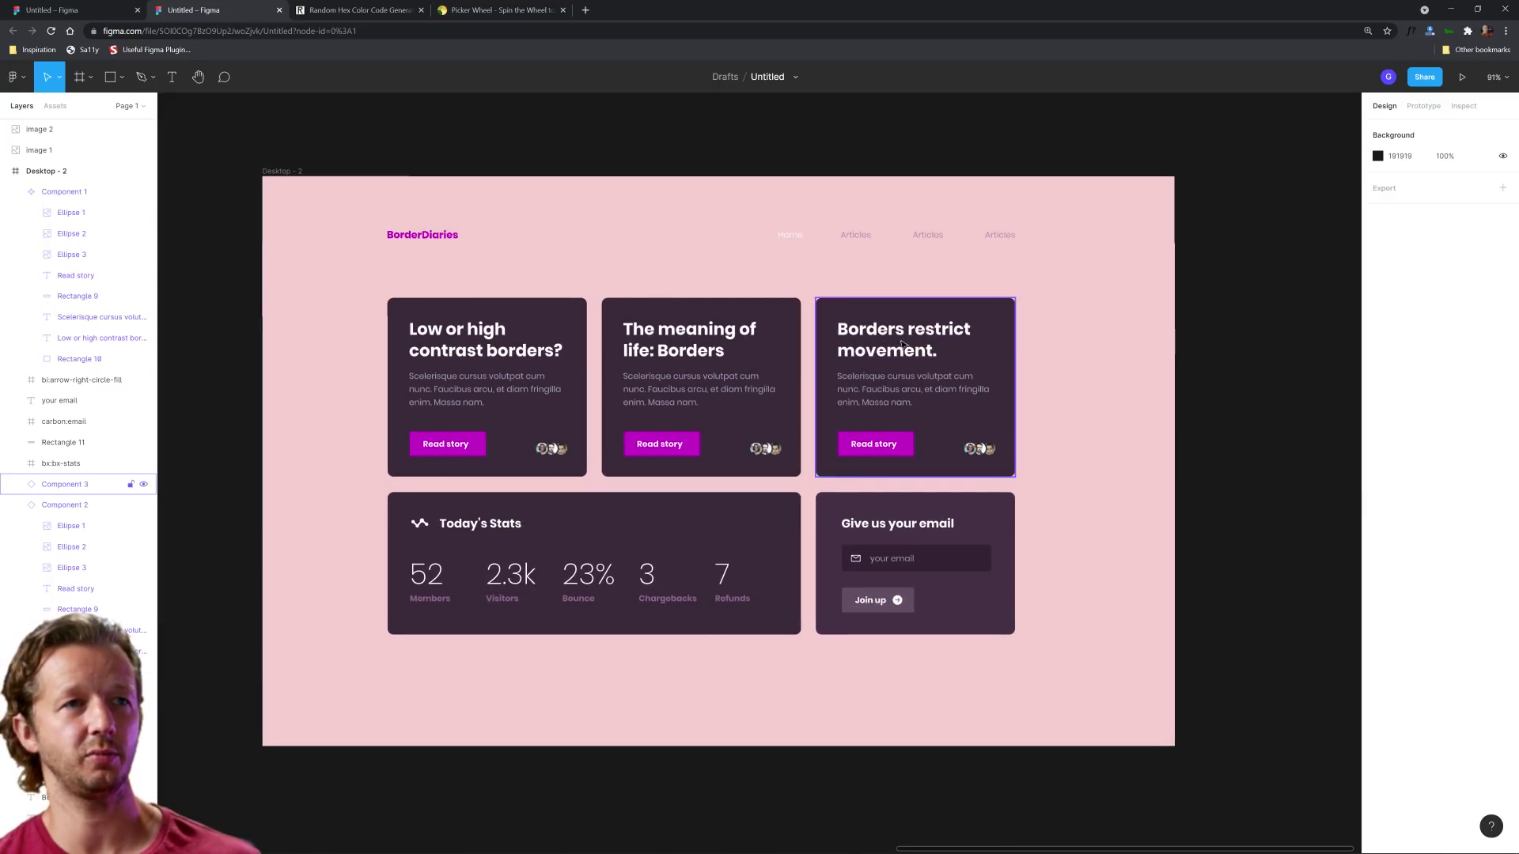
scroll(910, 341, up, 3)
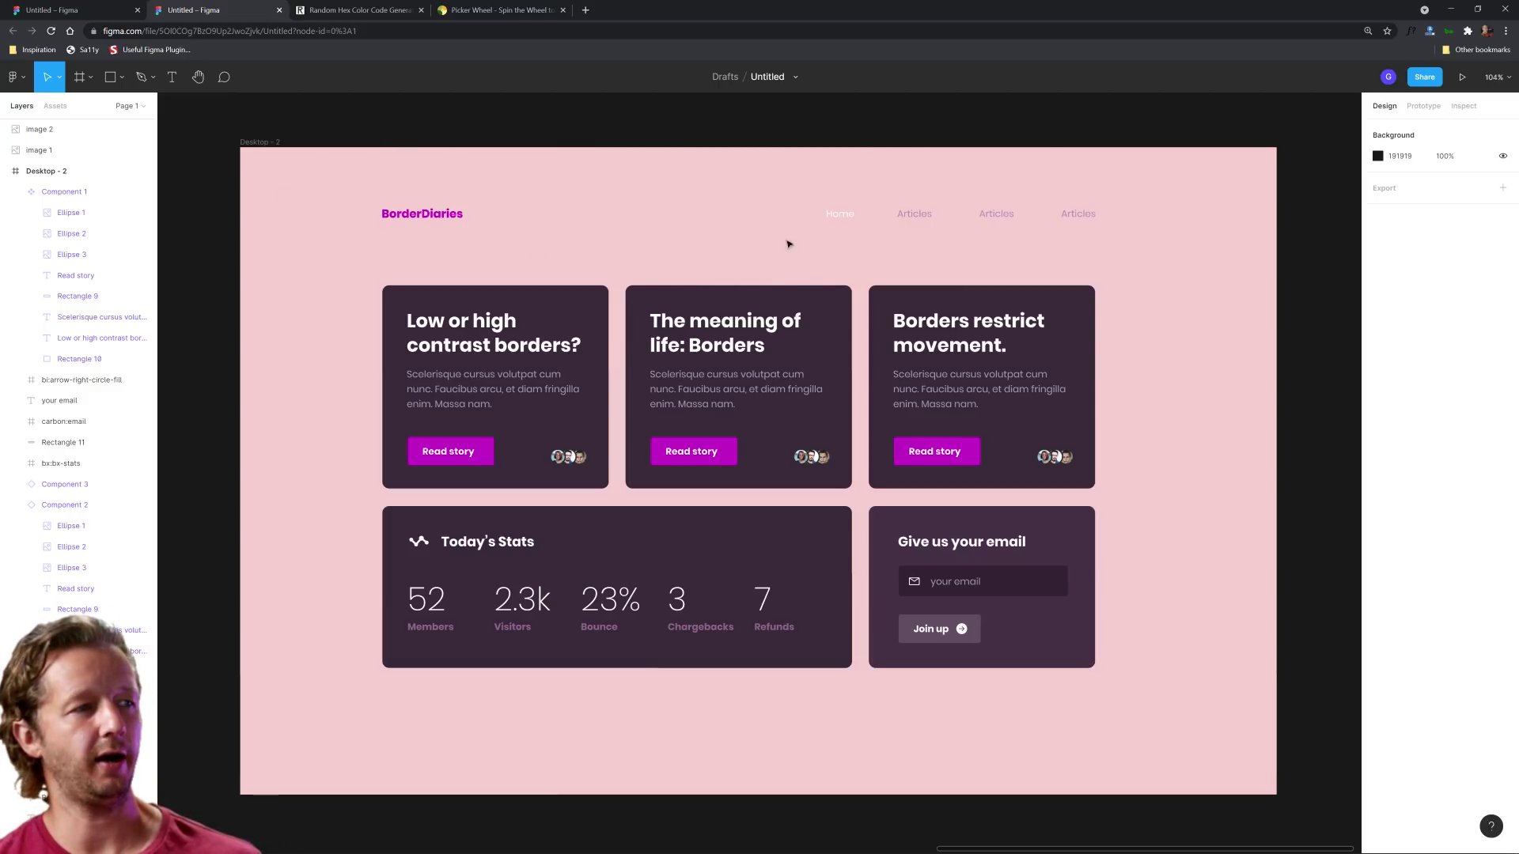
Sample the frame's pink for the BorderDiaries logo text, try several shades and set its fill to the red DA0510
click(448, 218)
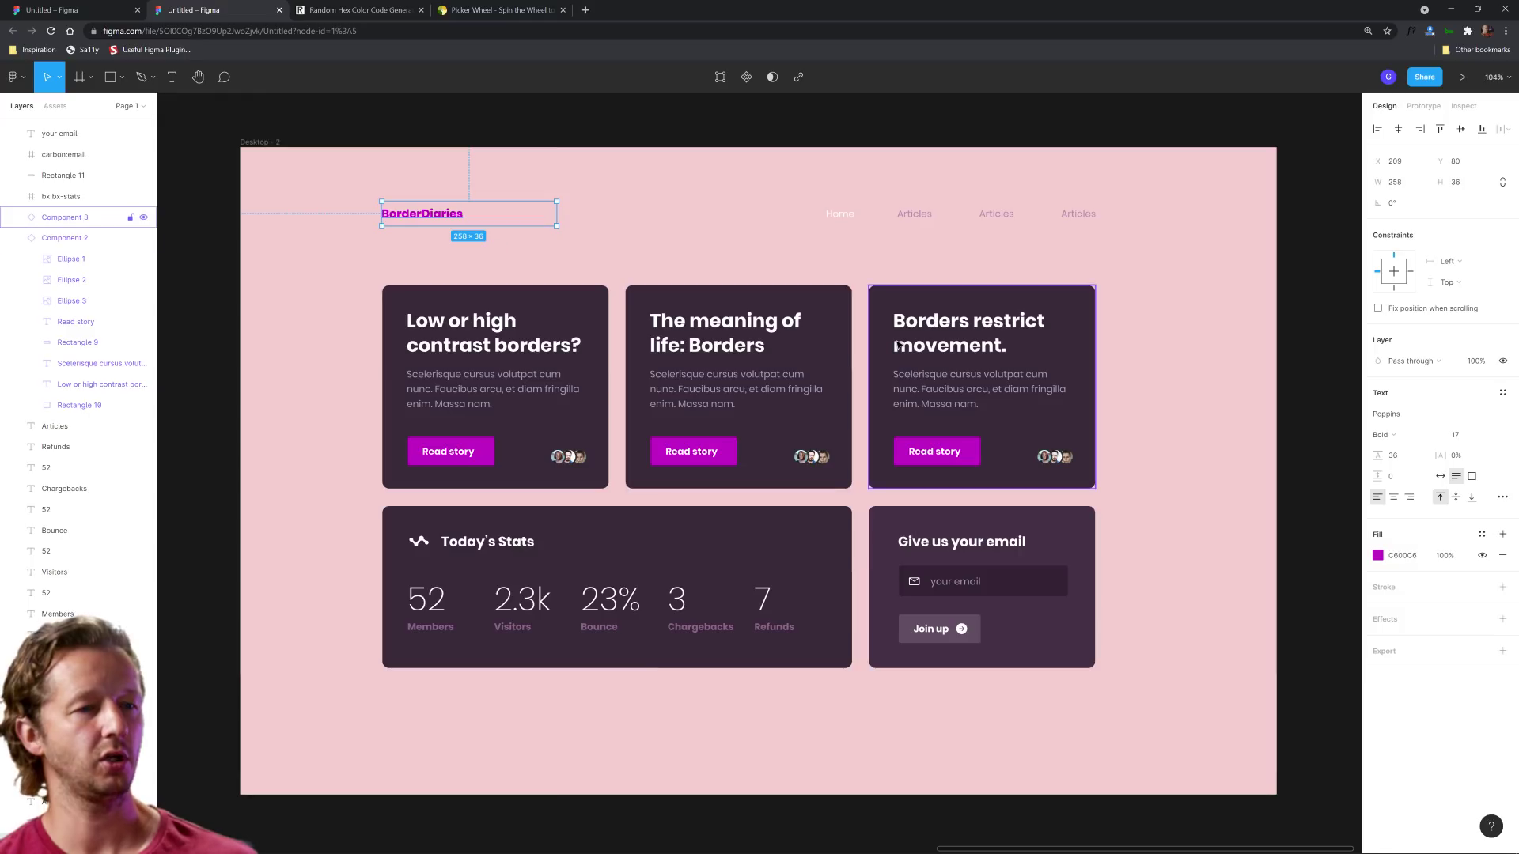
click(1378, 555)
click(1224, 706)
click(1267, 563)
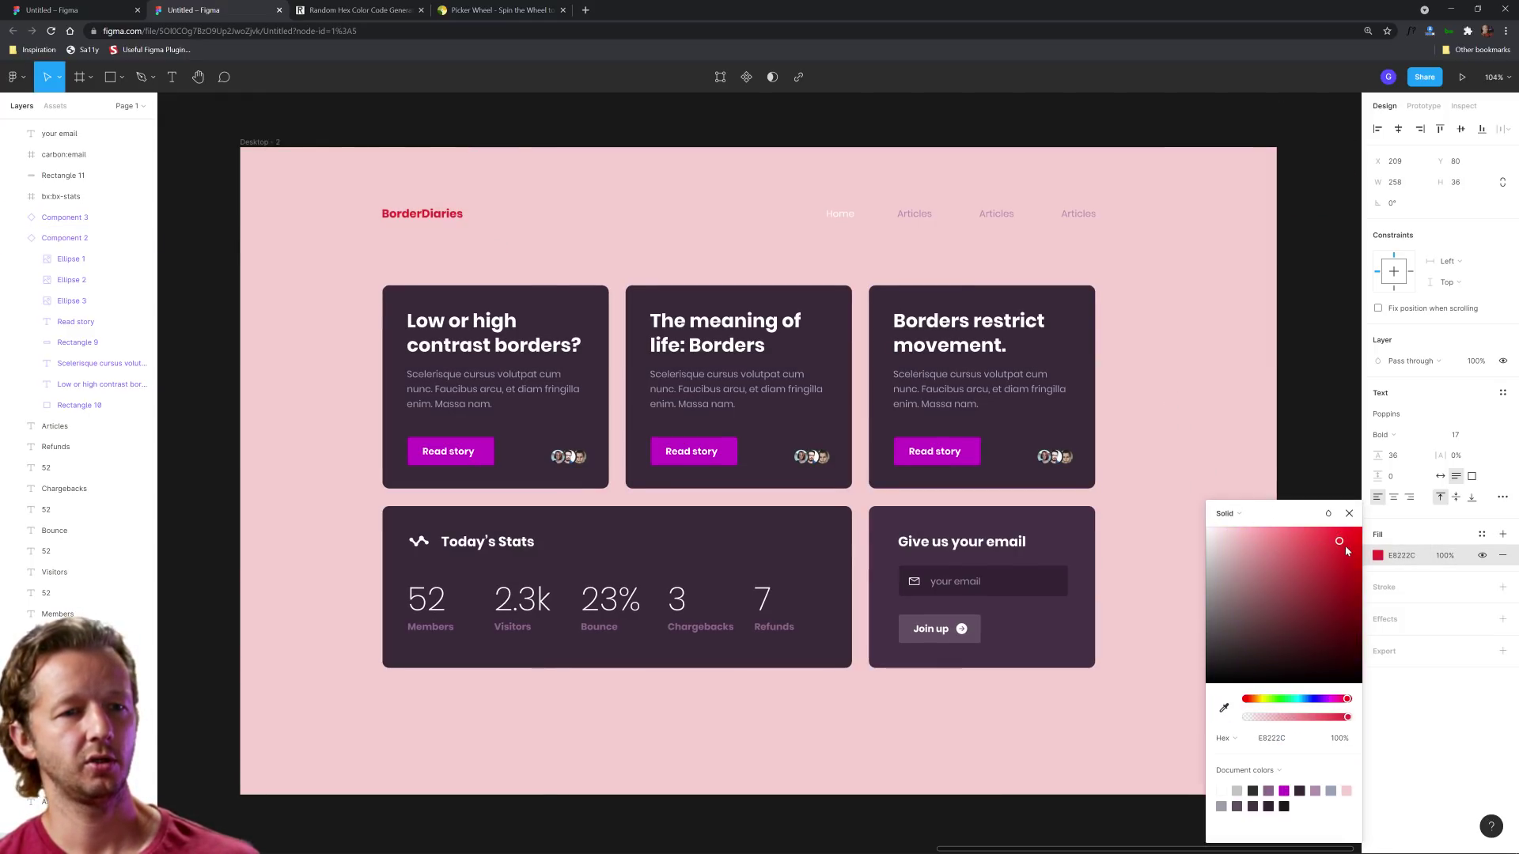
drag(1343, 550, 1364, 563)
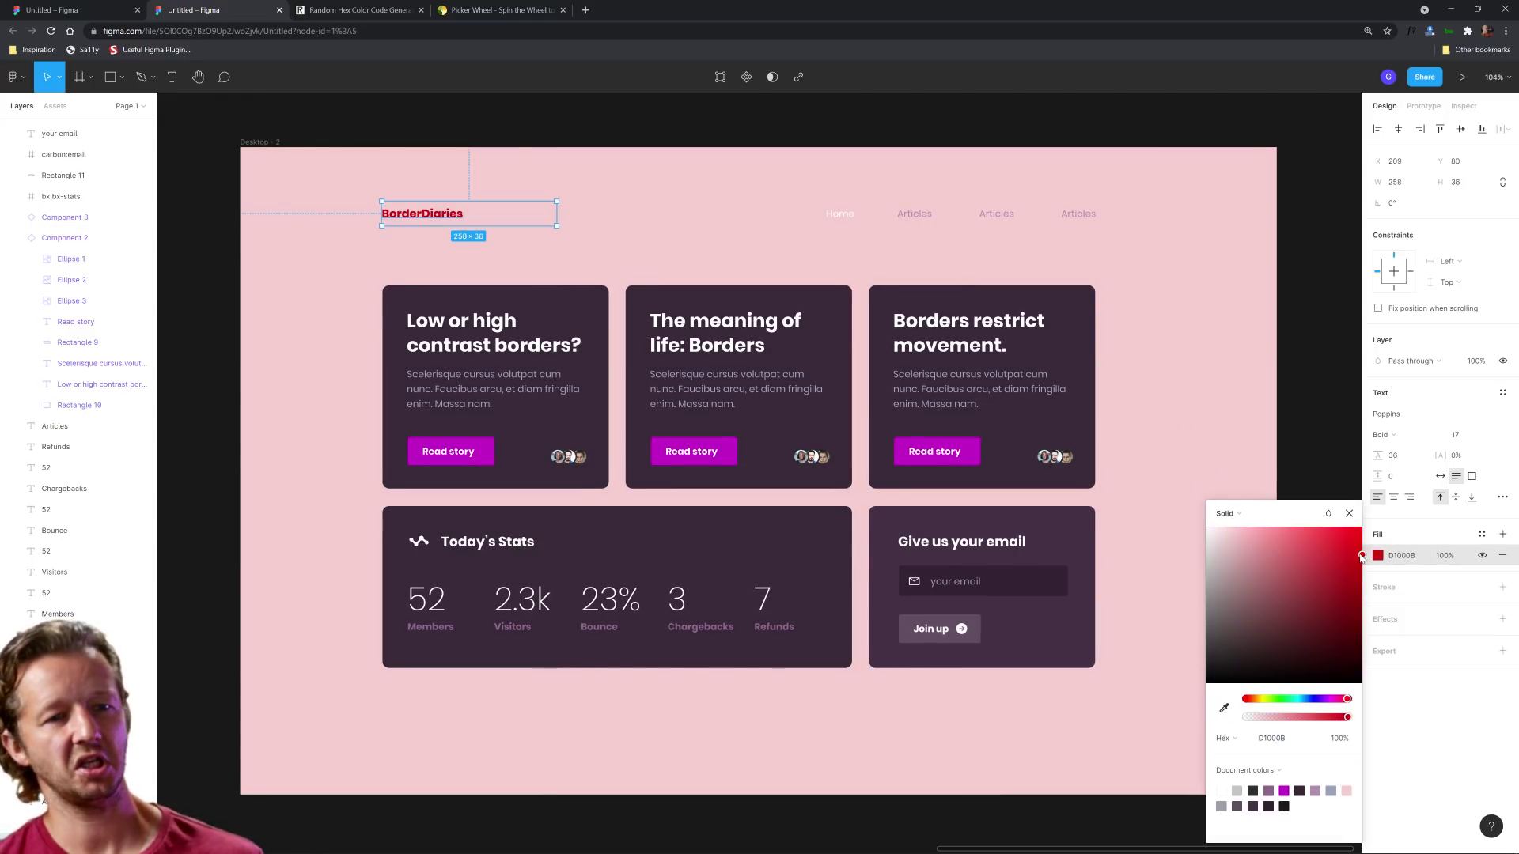
drag(1354, 546, 1266, 518)
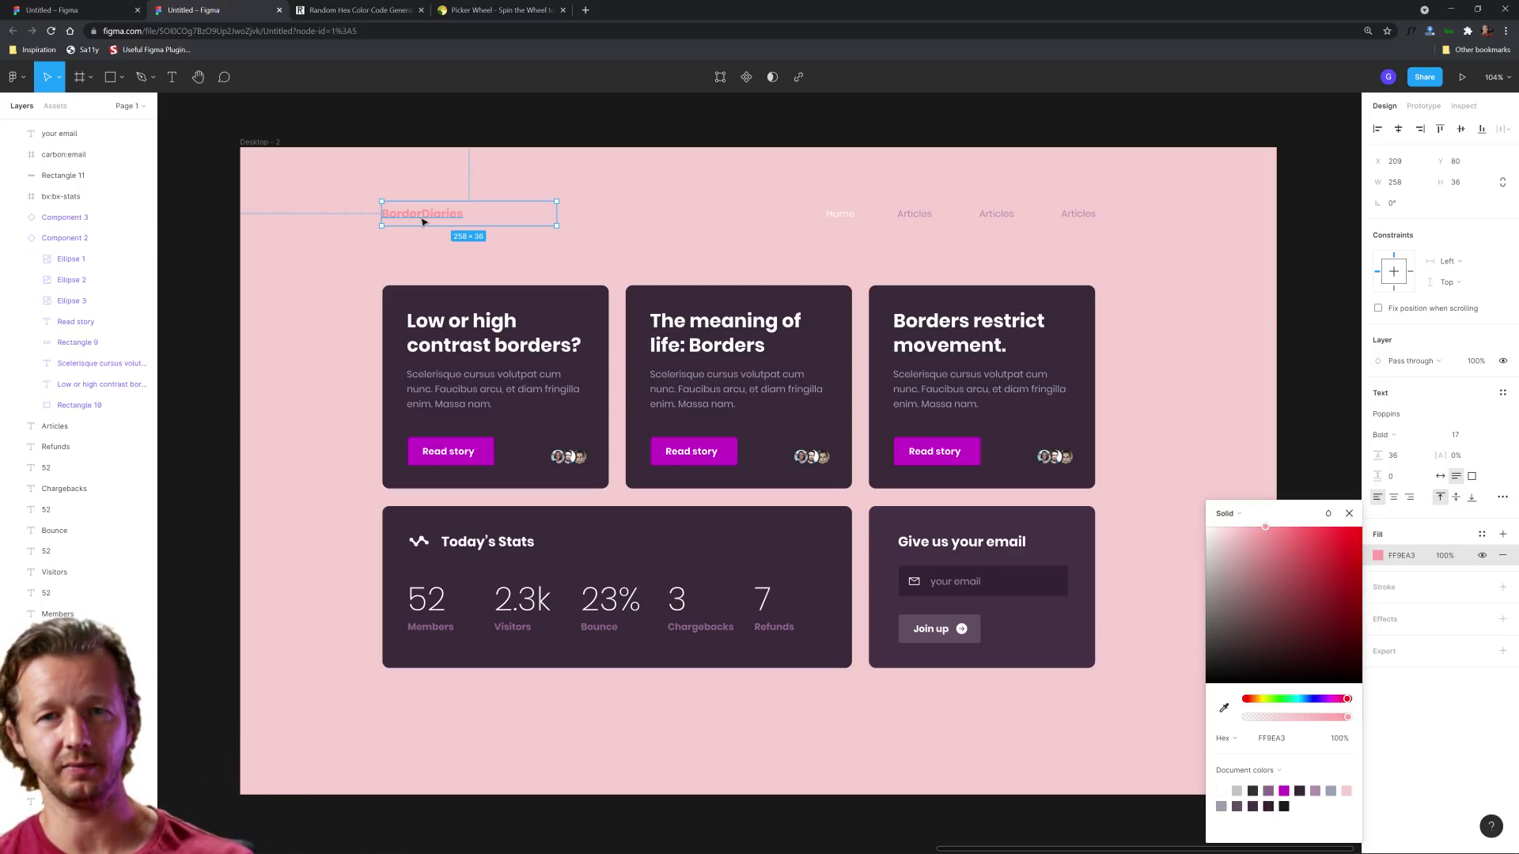
drag(1234, 534, 1360, 559)
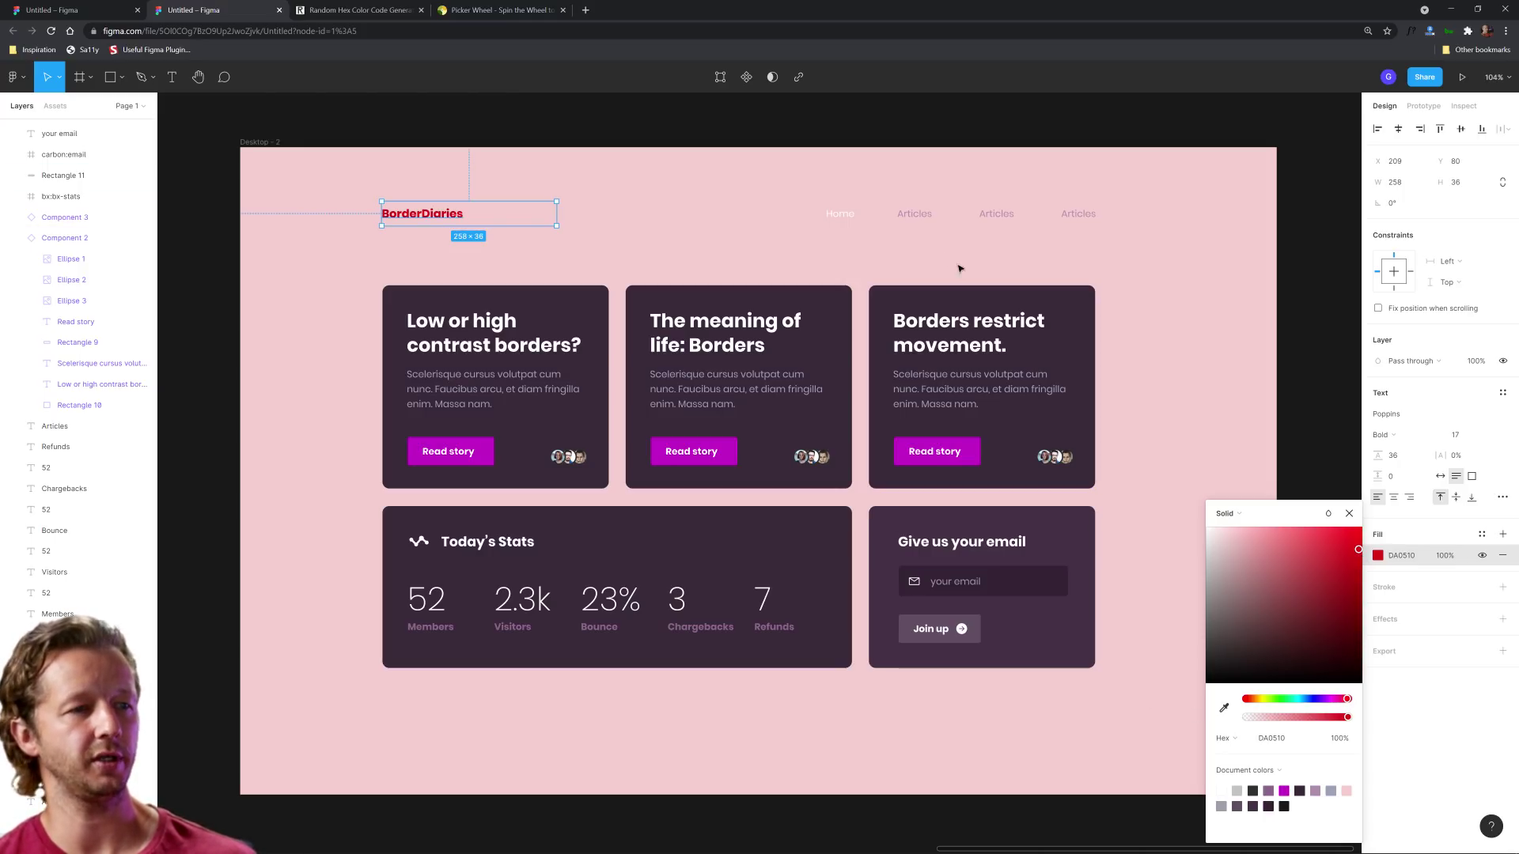
click(841, 246)
Fill the Read story button in the first card component with the logo's sampled red
double_click(489, 461)
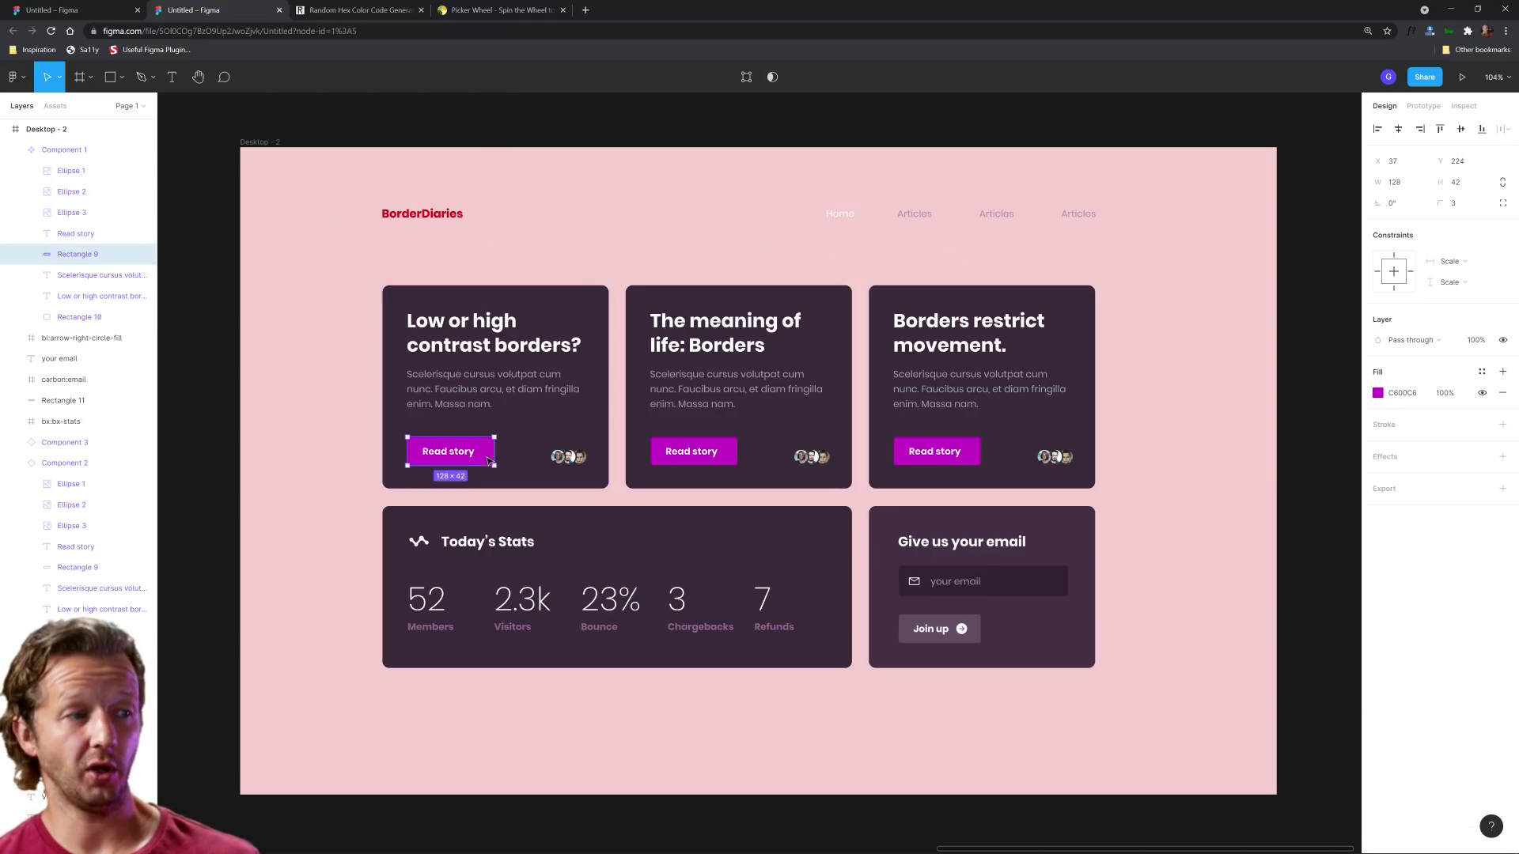
click(1377, 393)
click(1223, 590)
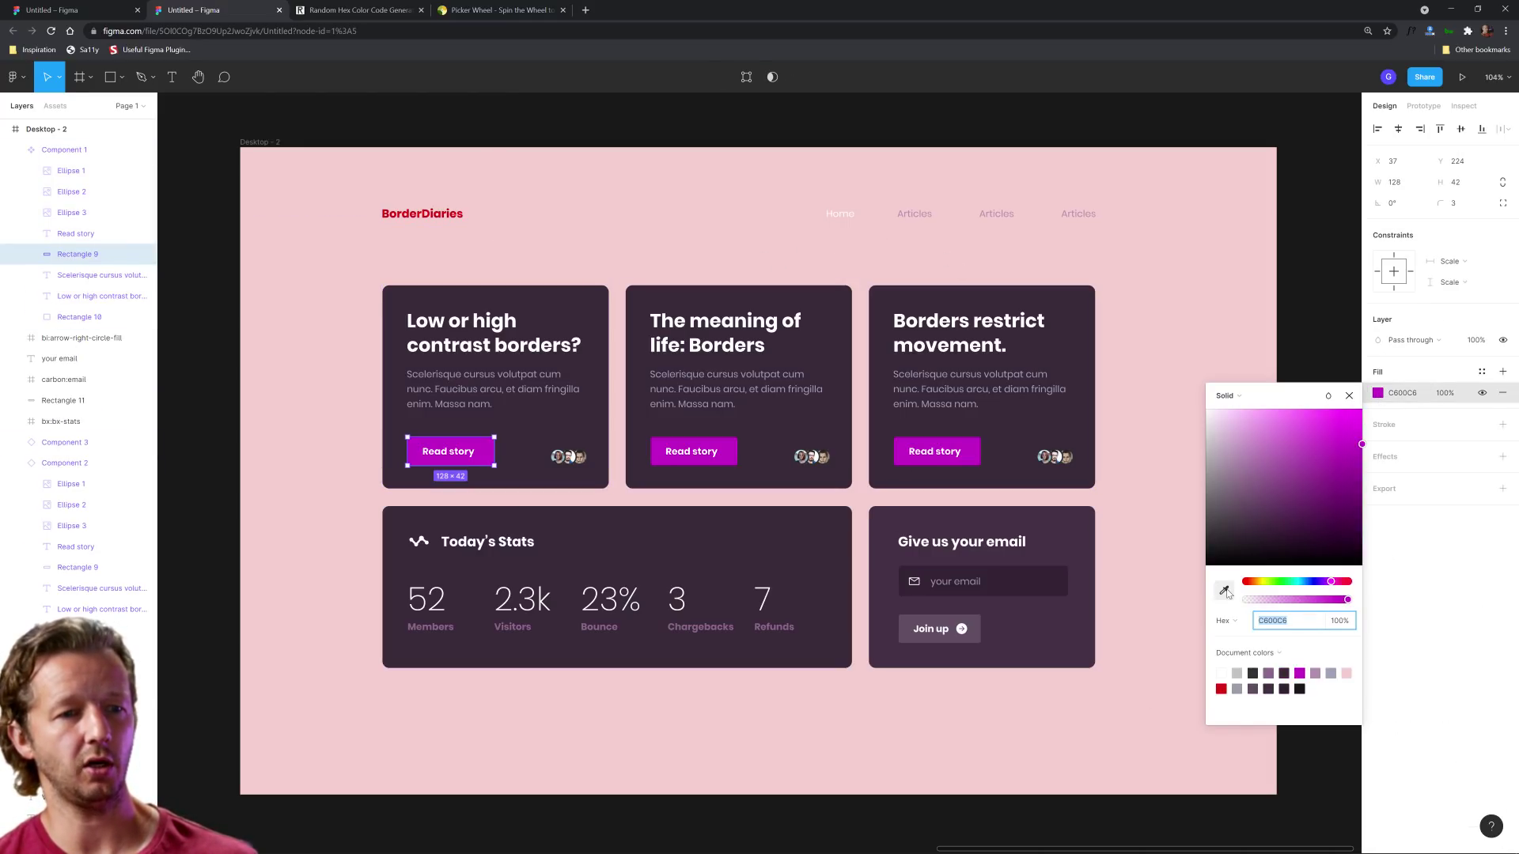
click(465, 210)
click(580, 218)
Fill the first card component's background with the frame's sampled pink F5CED0 and lighten it to F9DCDD
click(577, 314)
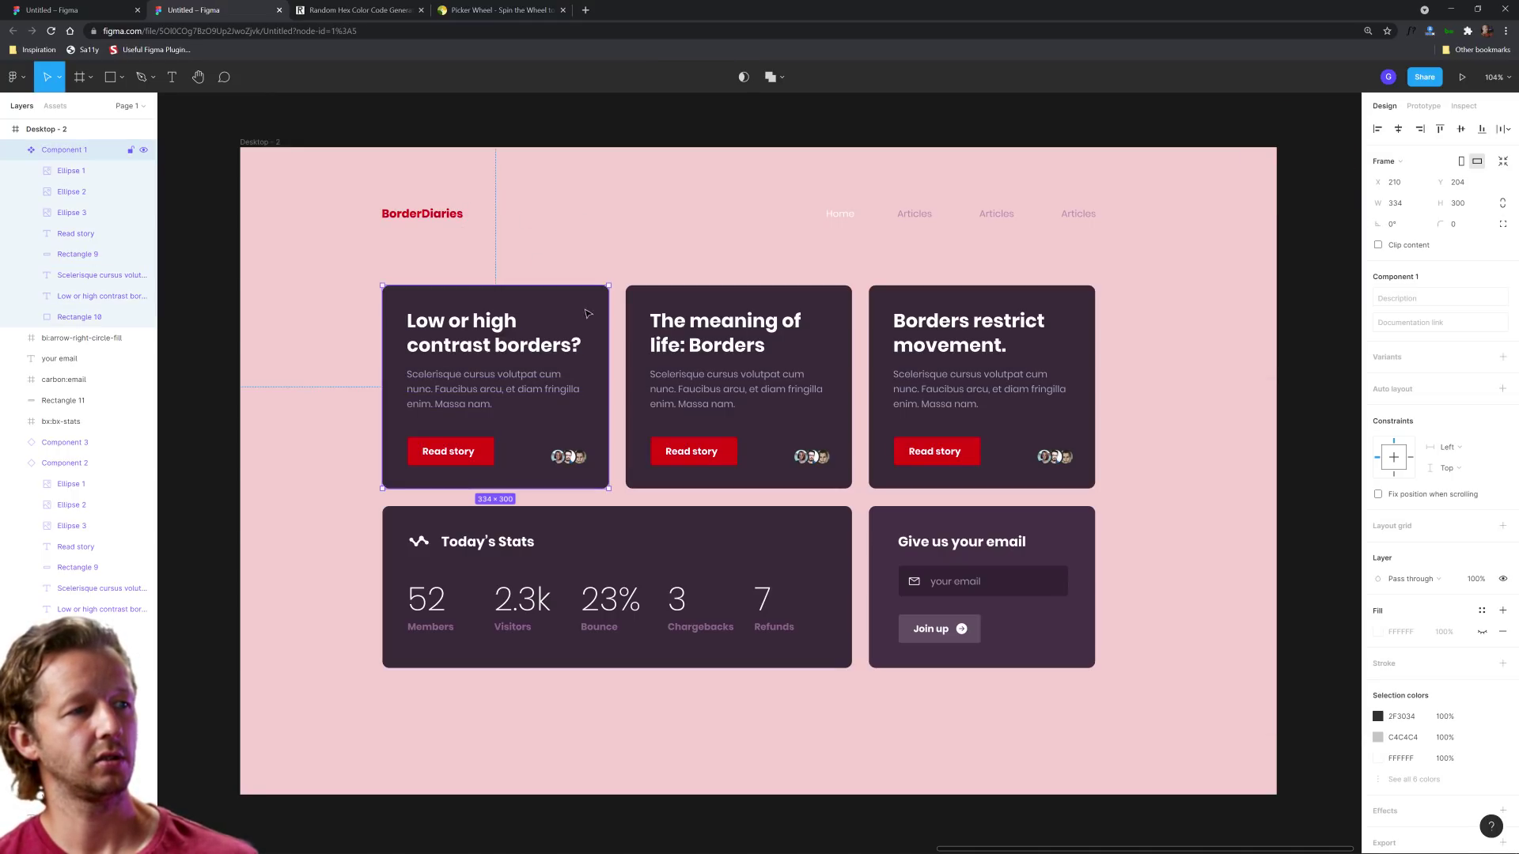
double_click(580, 307)
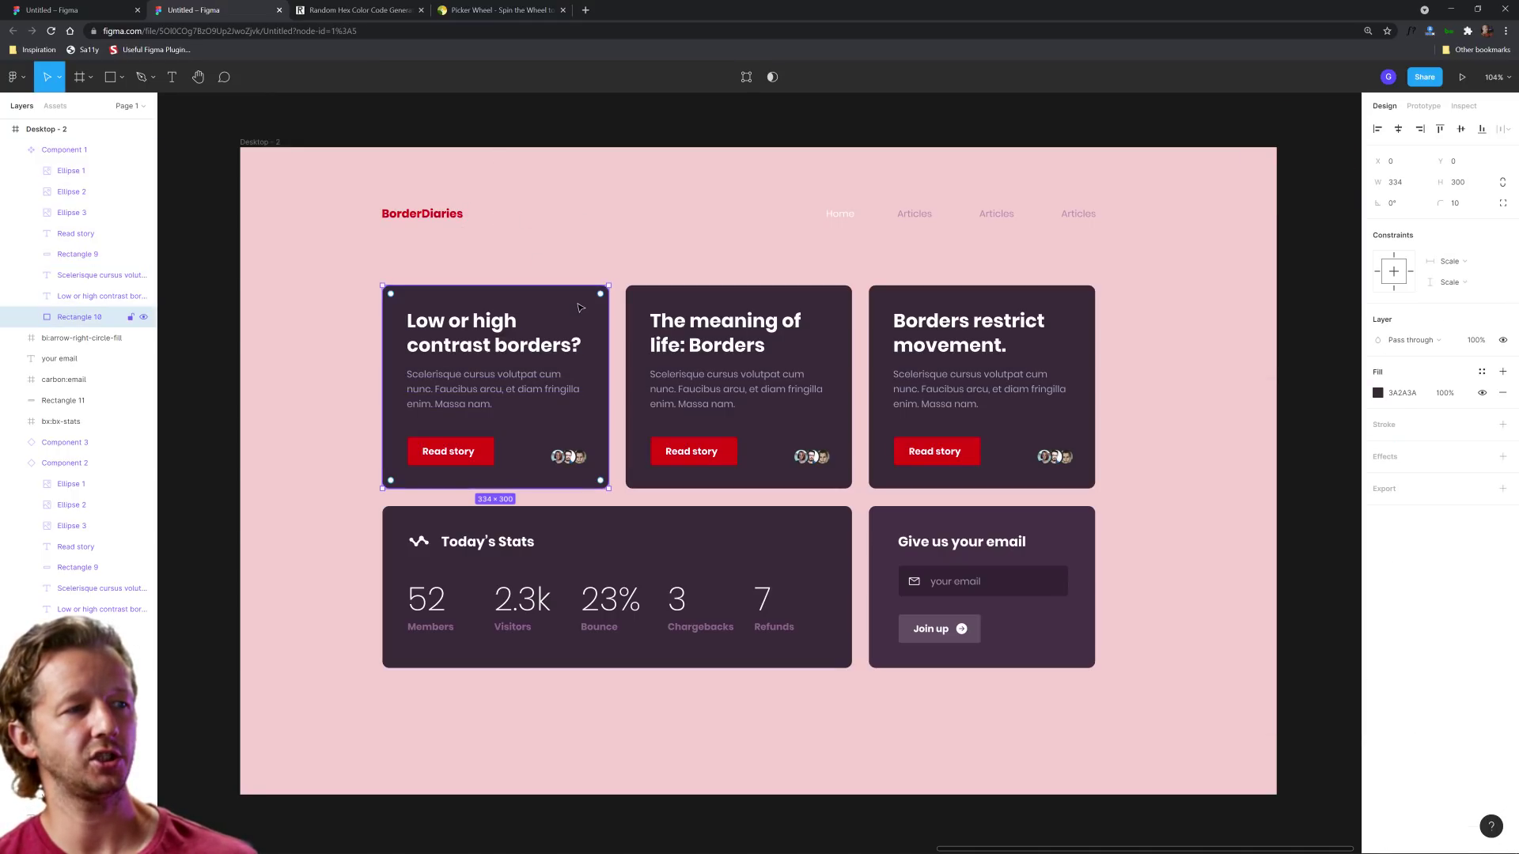
click(1378, 394)
click(1223, 590)
click(1165, 352)
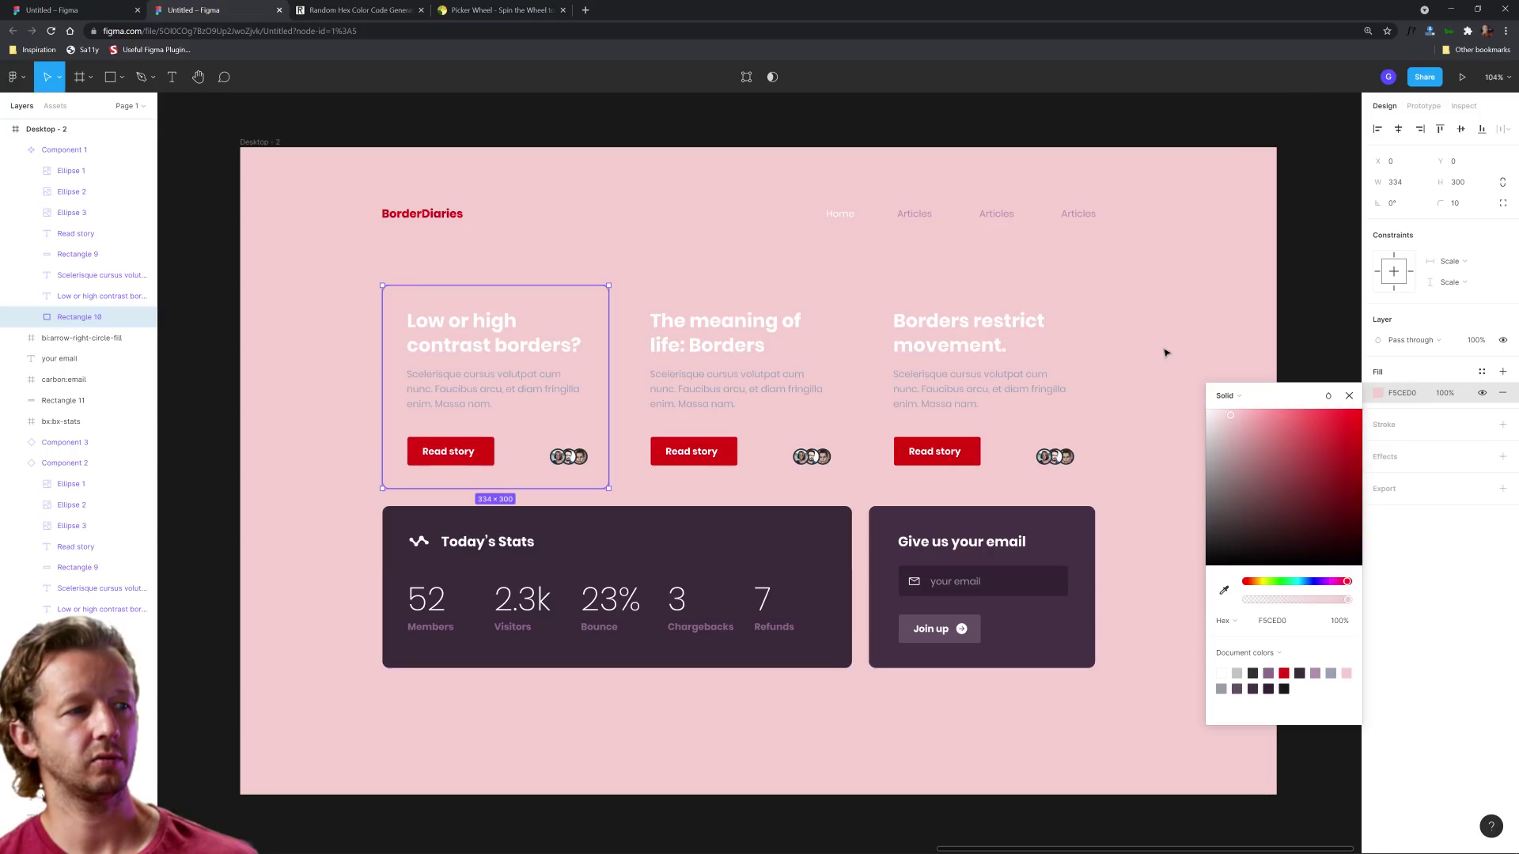
drag(1231, 418, 1224, 418)
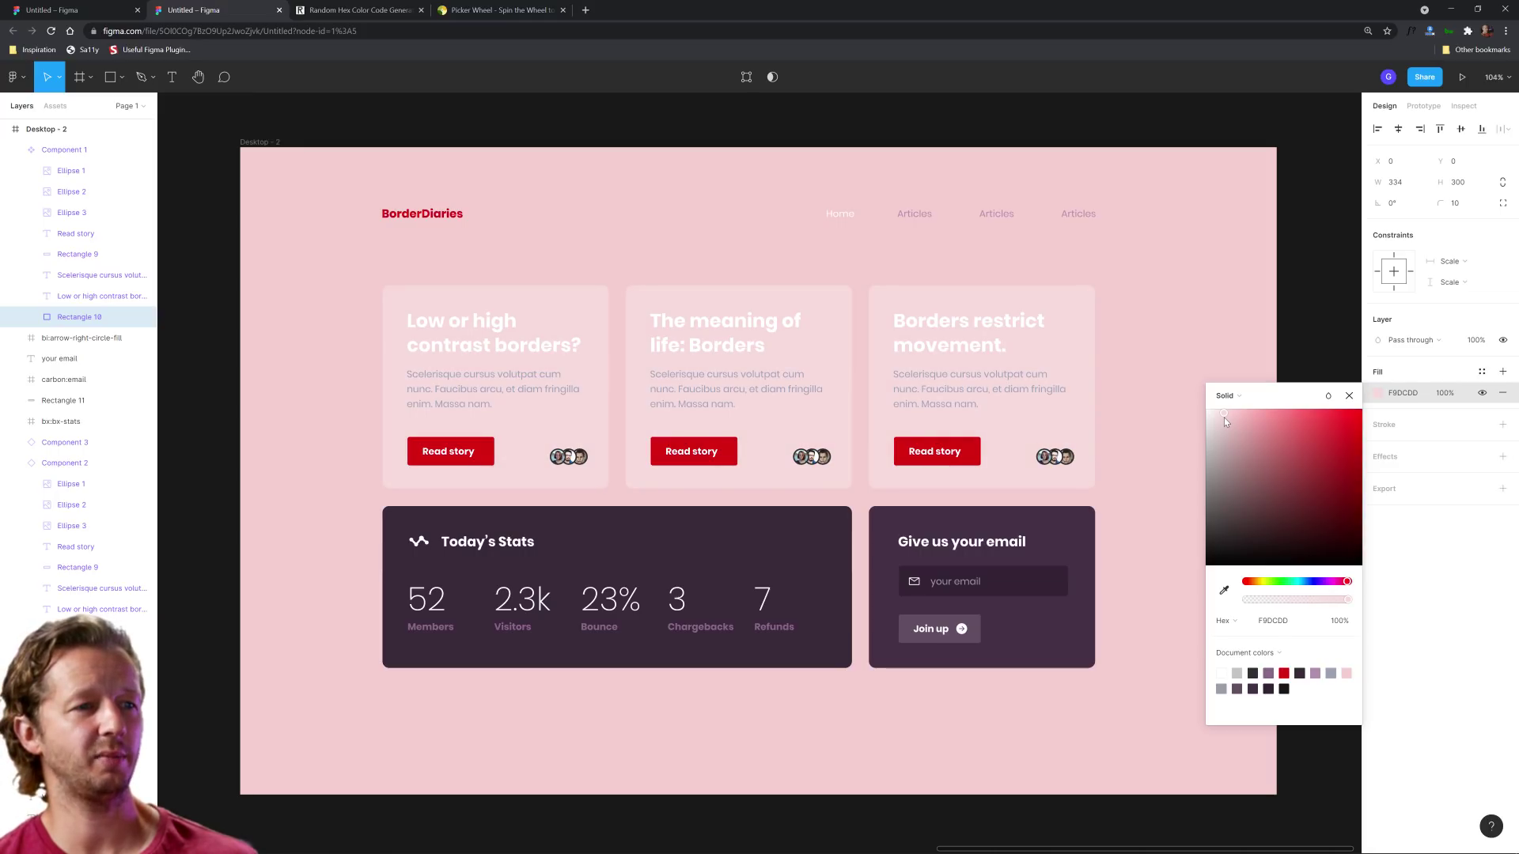
click(957, 399)
scroll(566, 460, down, 3)
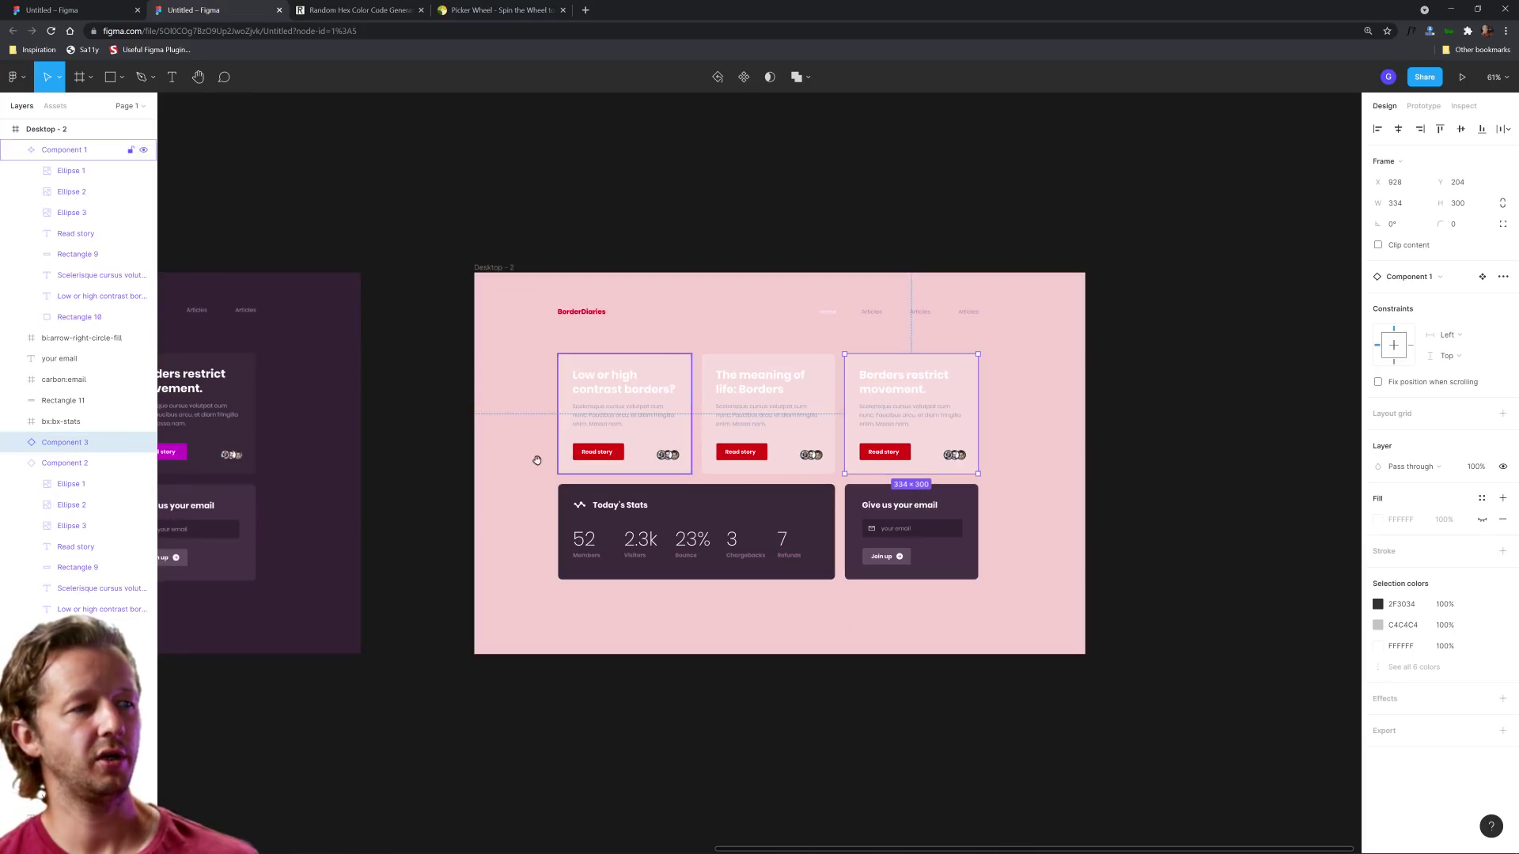
drag(566, 460, 957, 455)
scroll(595, 405, up, 5)
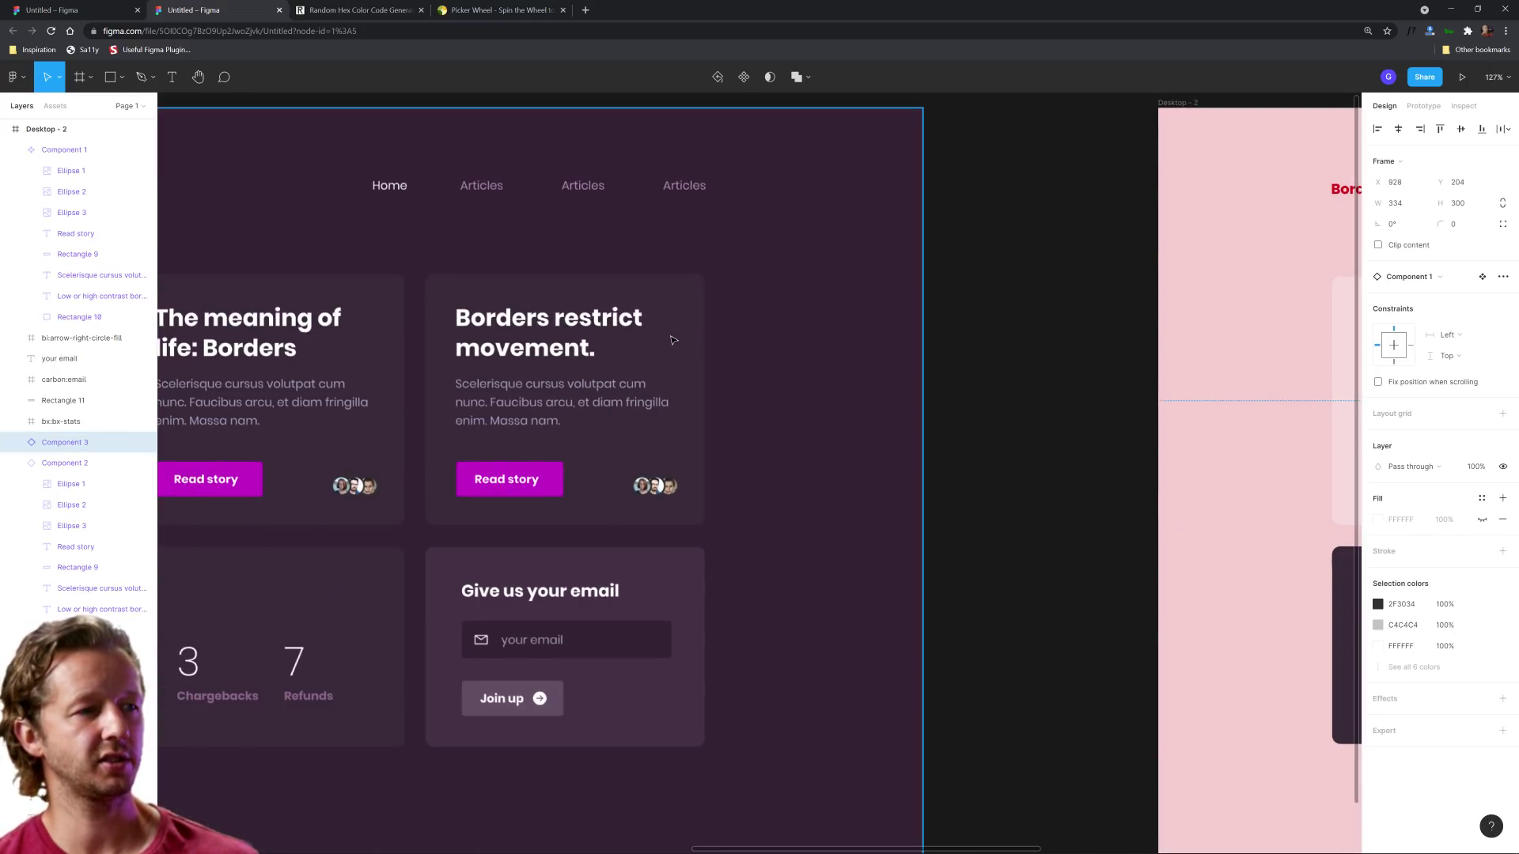
scroll(854, 396, right, 10)
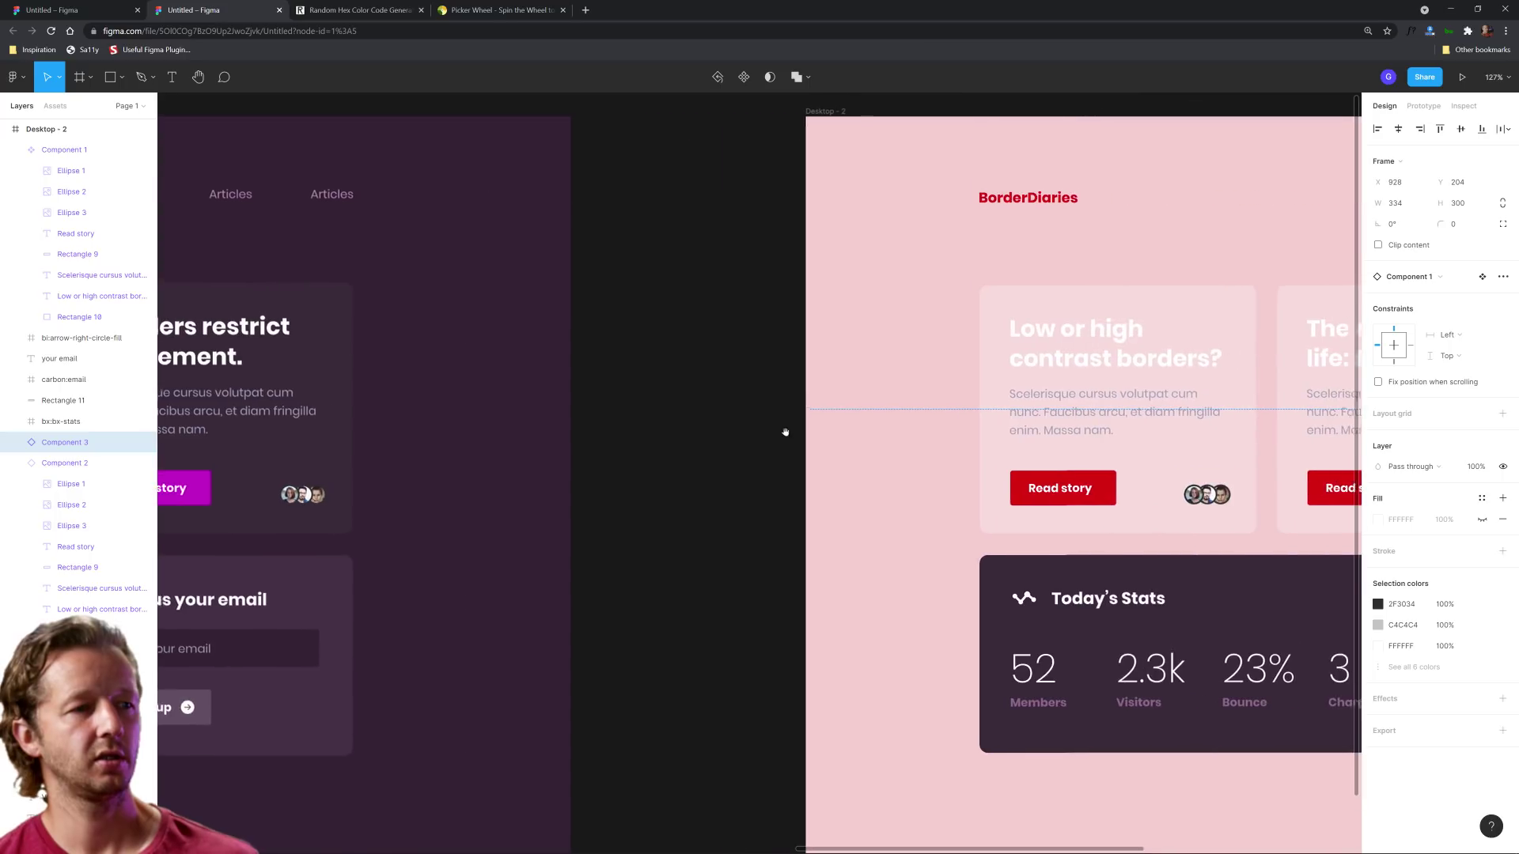
double_click(541, 314)
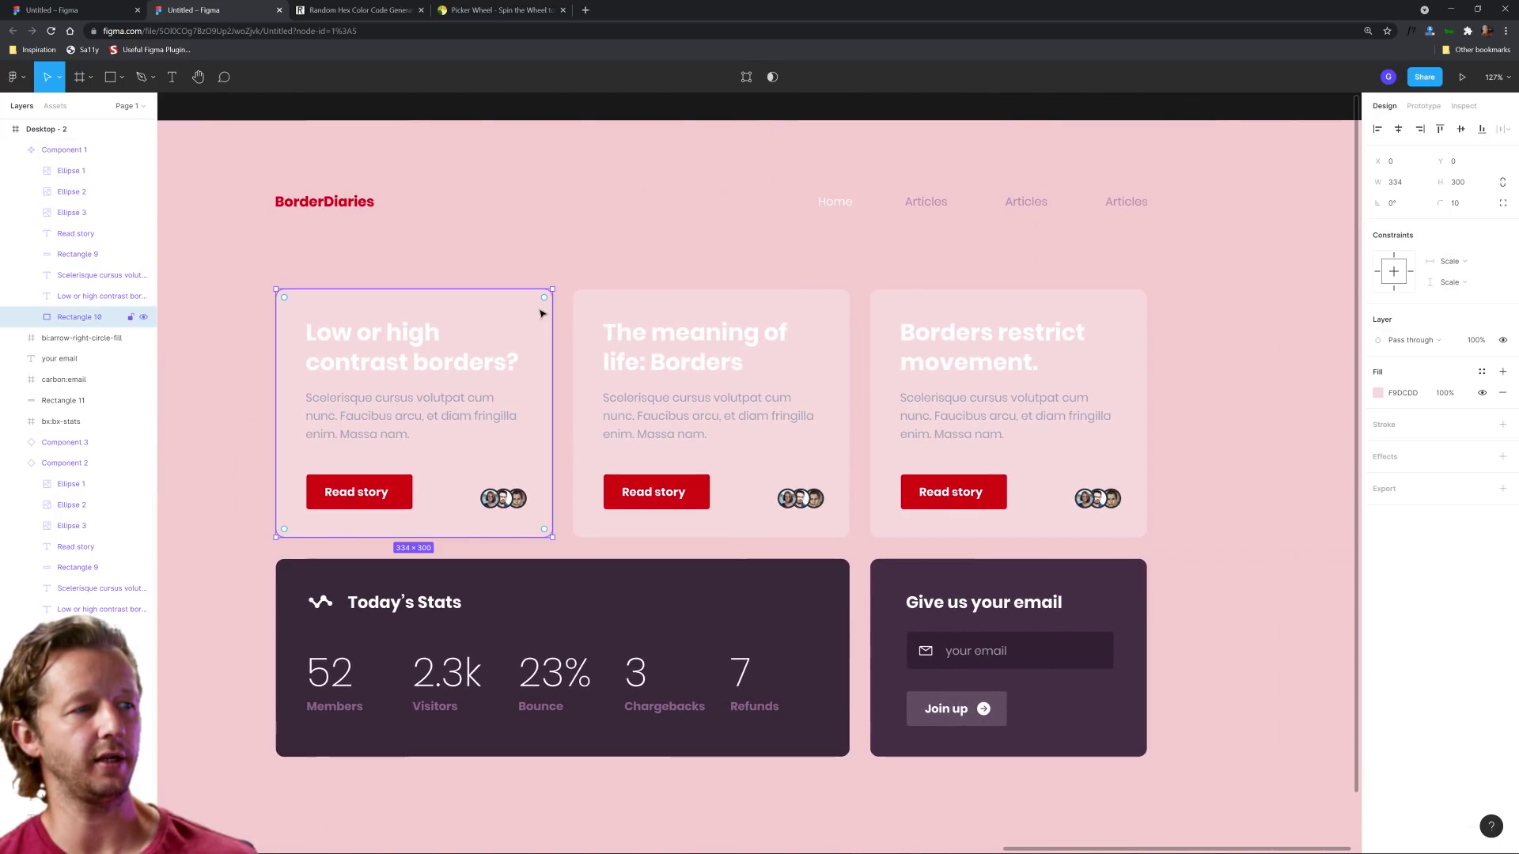
click(1400, 393)
key(BackSpace)
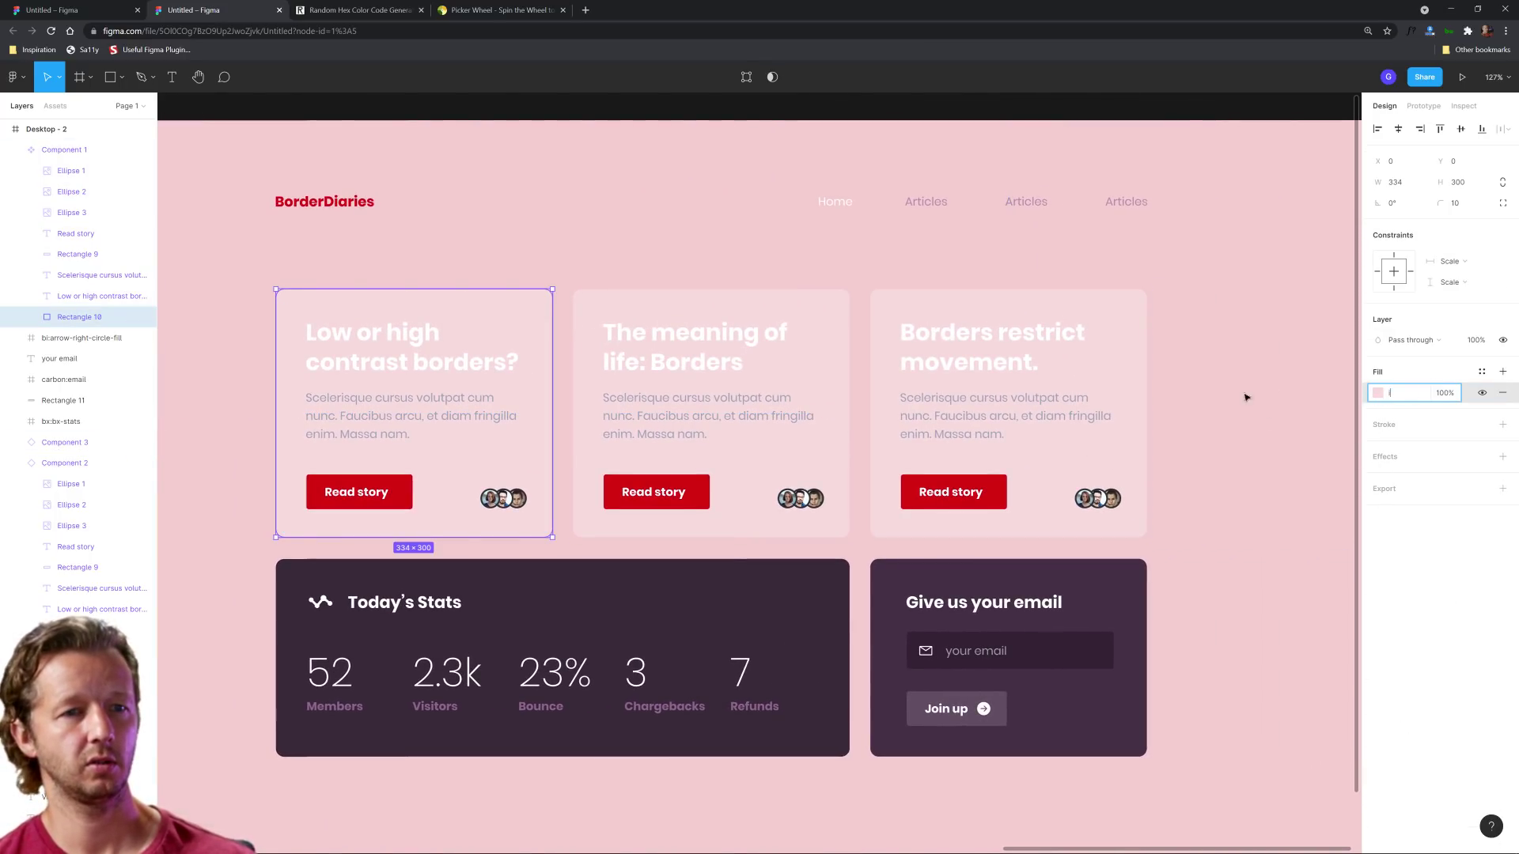
click(1228, 398)
Fill the first card component's background with the frame's sampled pink F5CED0 and darken it to E4BCBE
double_click(514, 308)
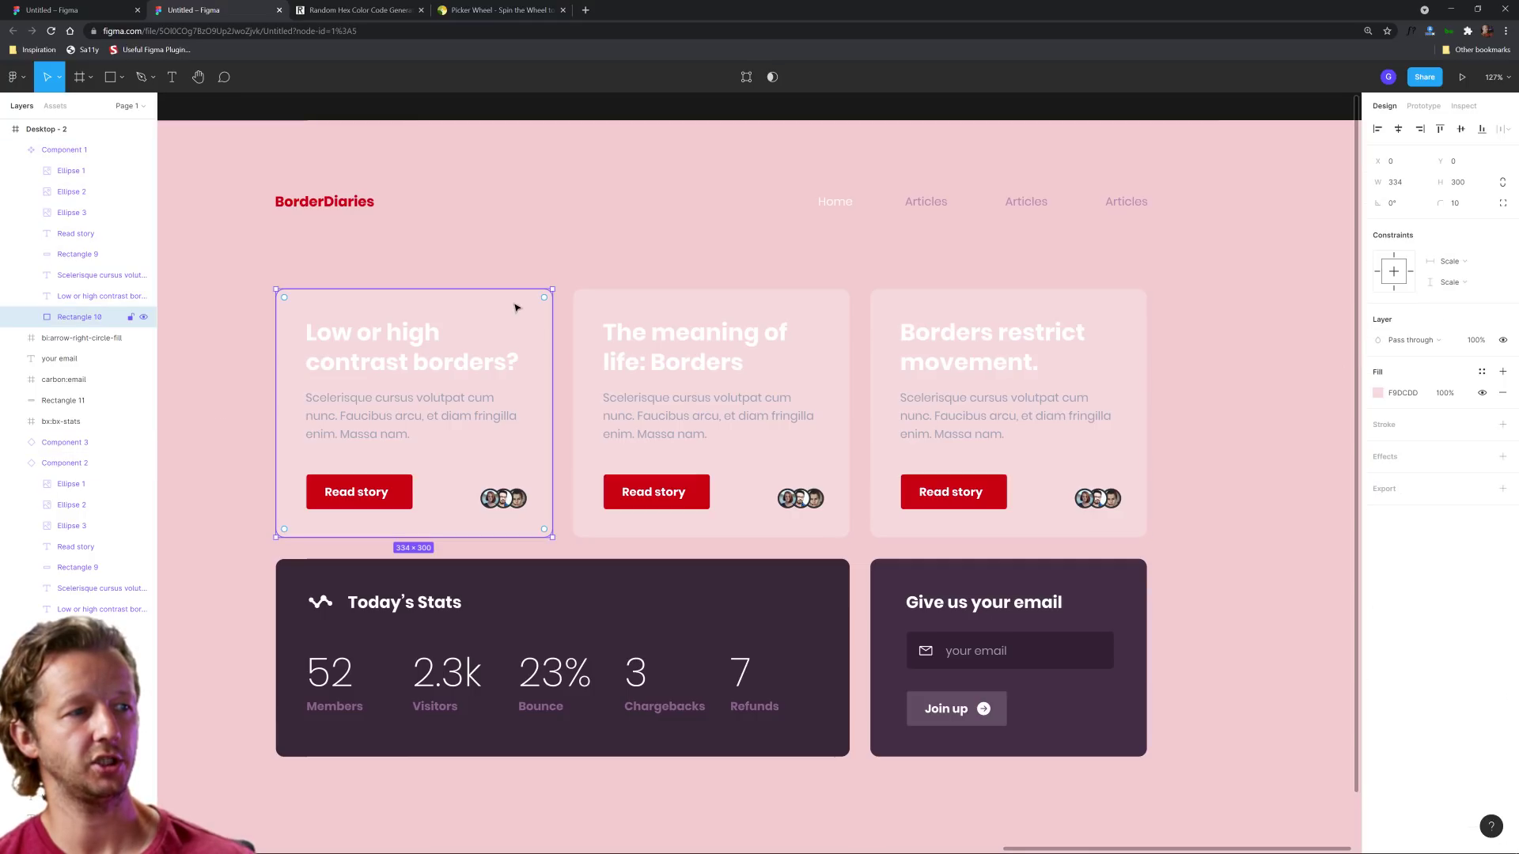
key(i)
click(1291, 395)
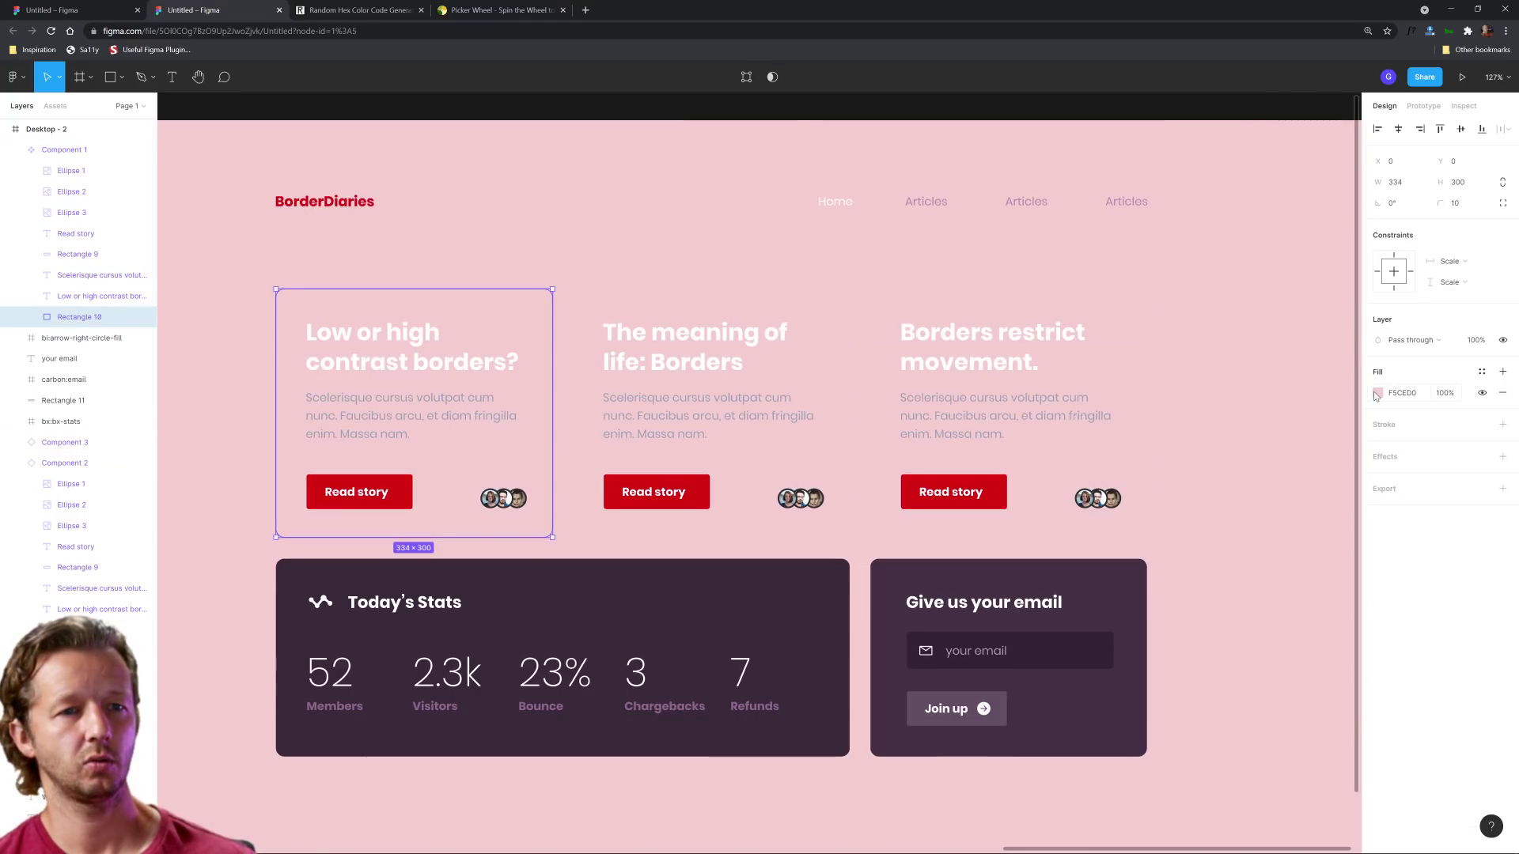
click(1377, 396)
drag(1231, 418, 1235, 433)
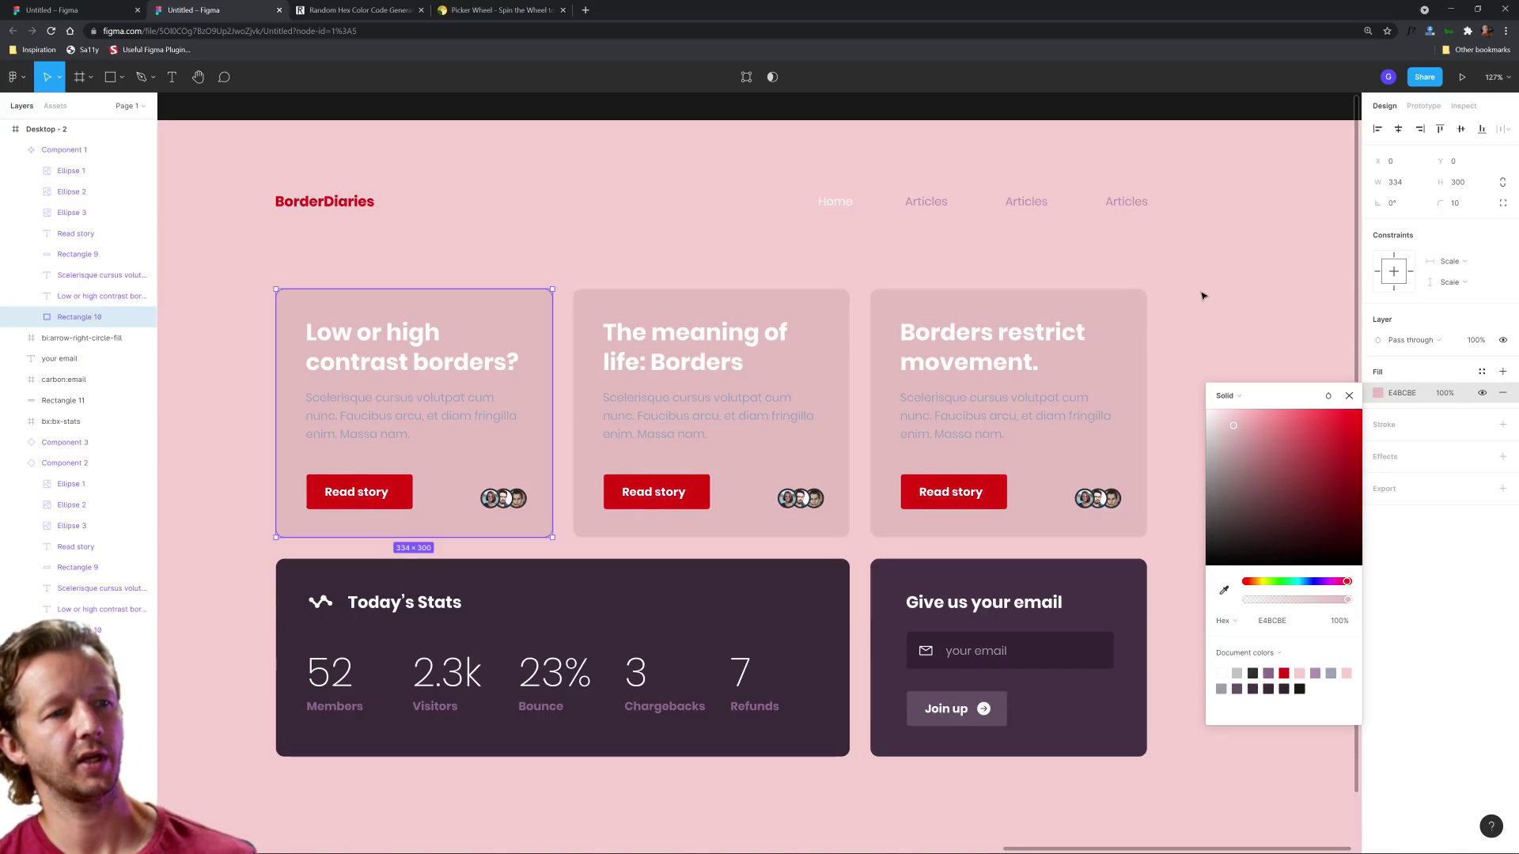
click(1202, 296)
Fill the Today's Stats panel background with the darker pink E4BCBE sampled from the cards
click(797, 609)
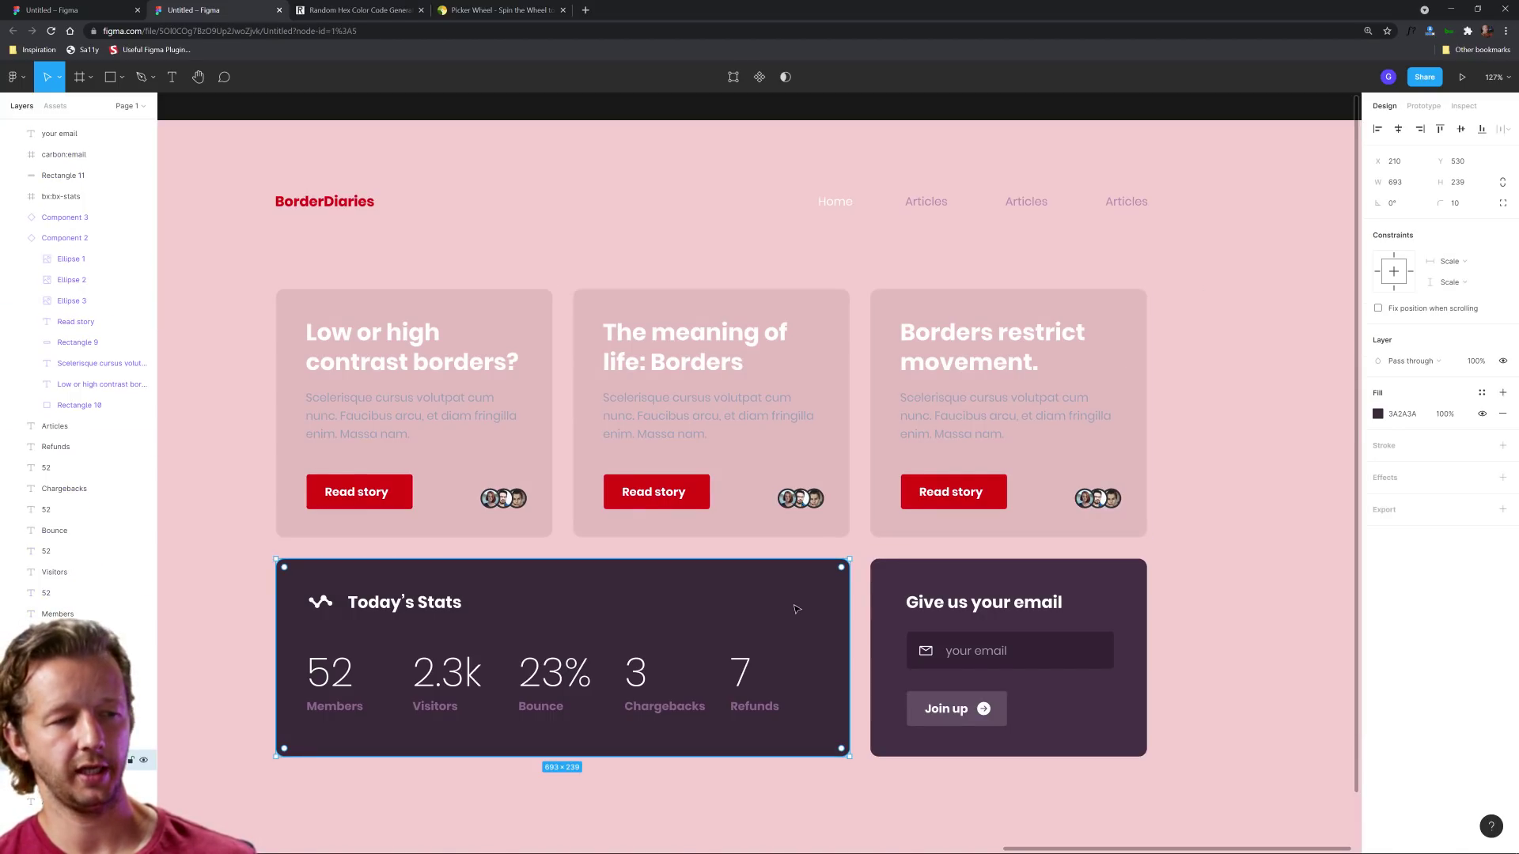
key(i)
click(1234, 456)
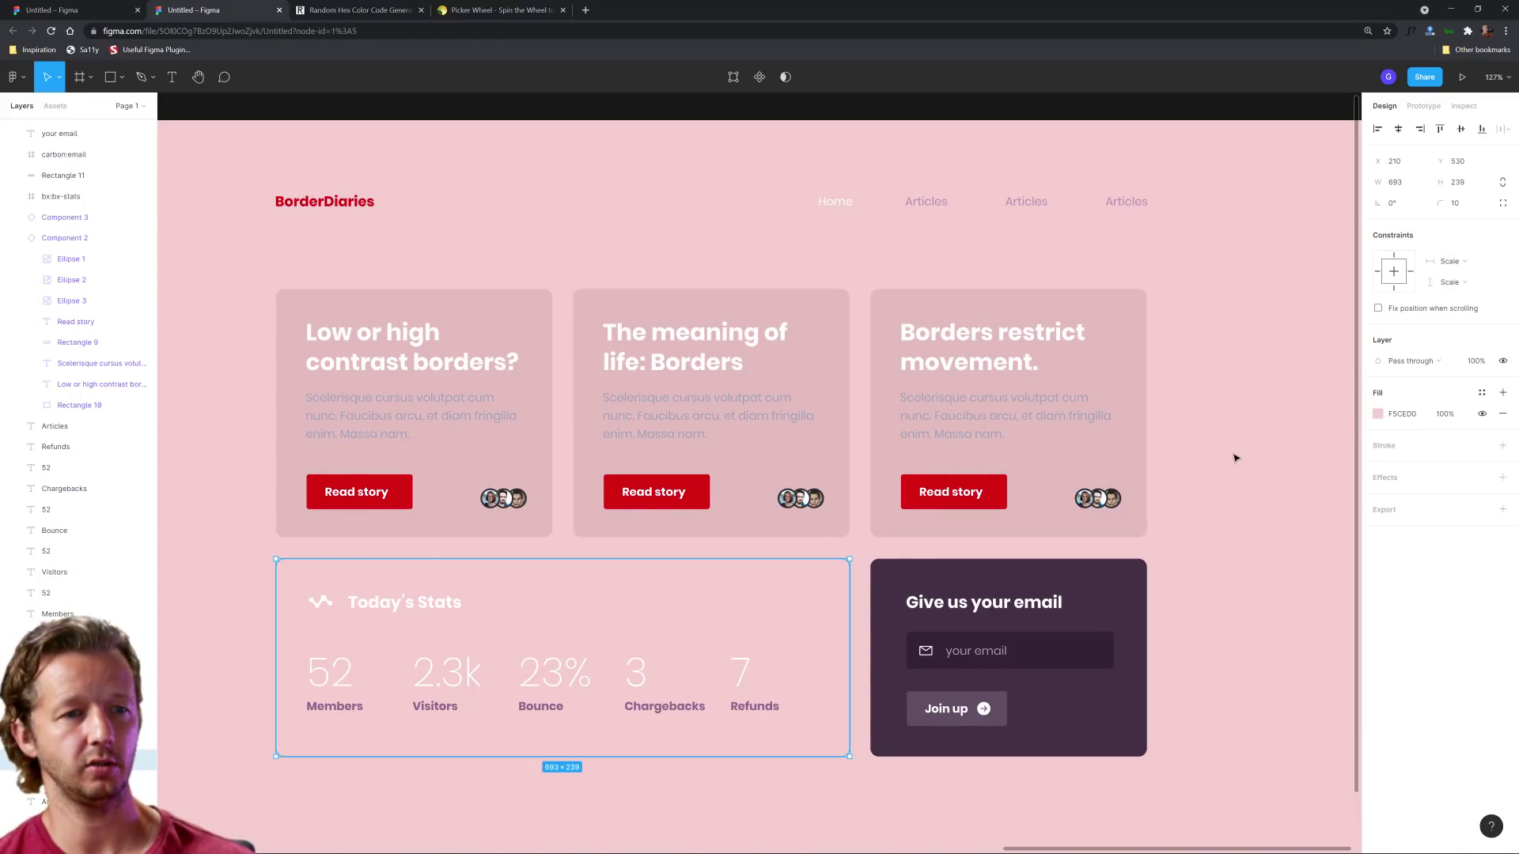
key(Escape)
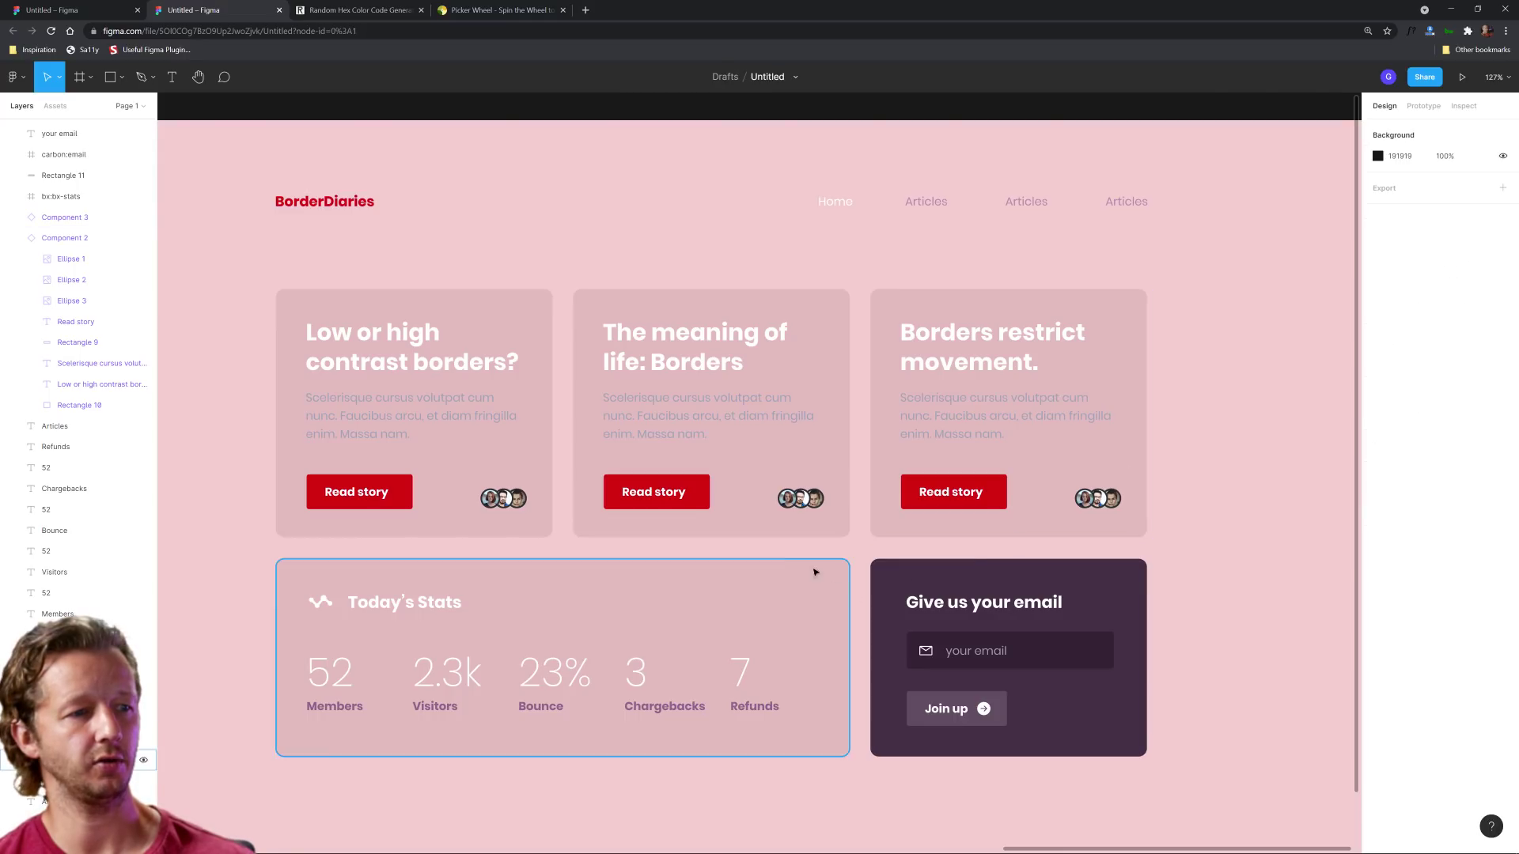
Set the first card component's heading text to black
double_click(441, 340)
click(1379, 534)
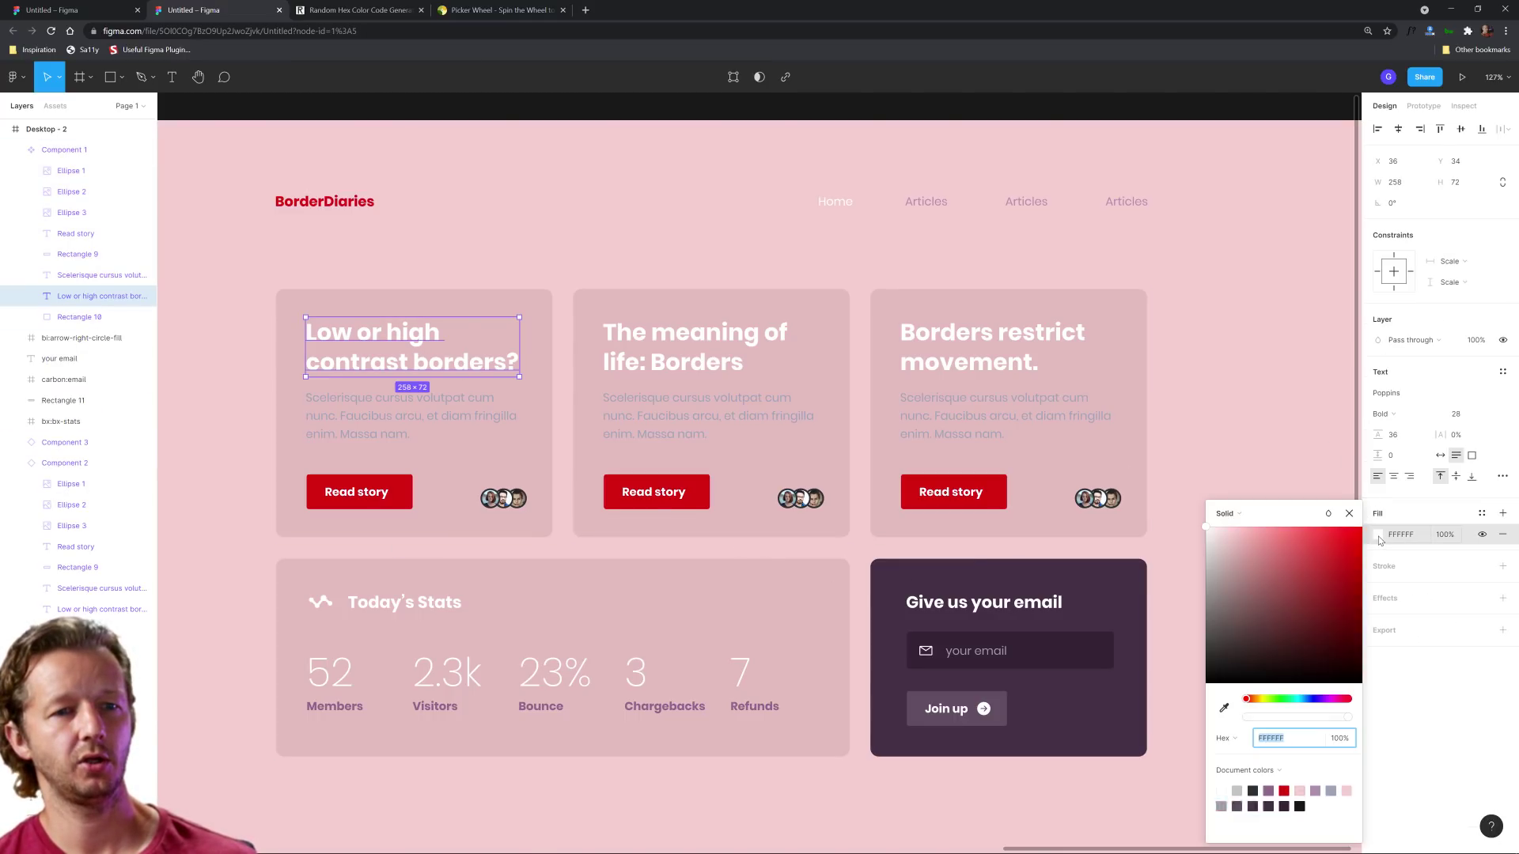
click(1215, 676)
click(1149, 404)
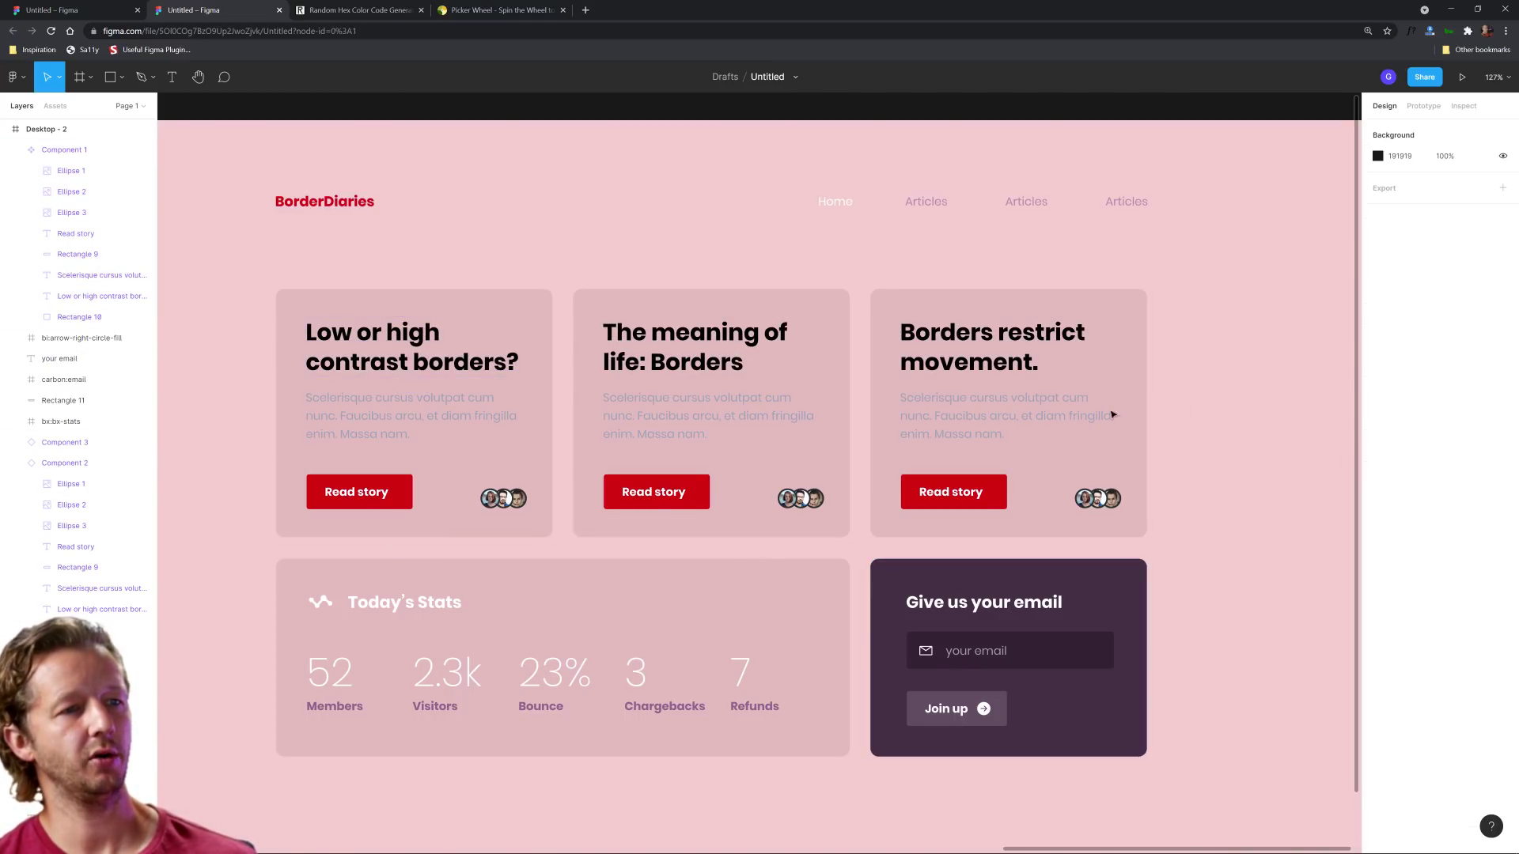
Try black on the first card component's body text, sample the card's pink instead and darken it to 5B4B4C
double_click(413, 407)
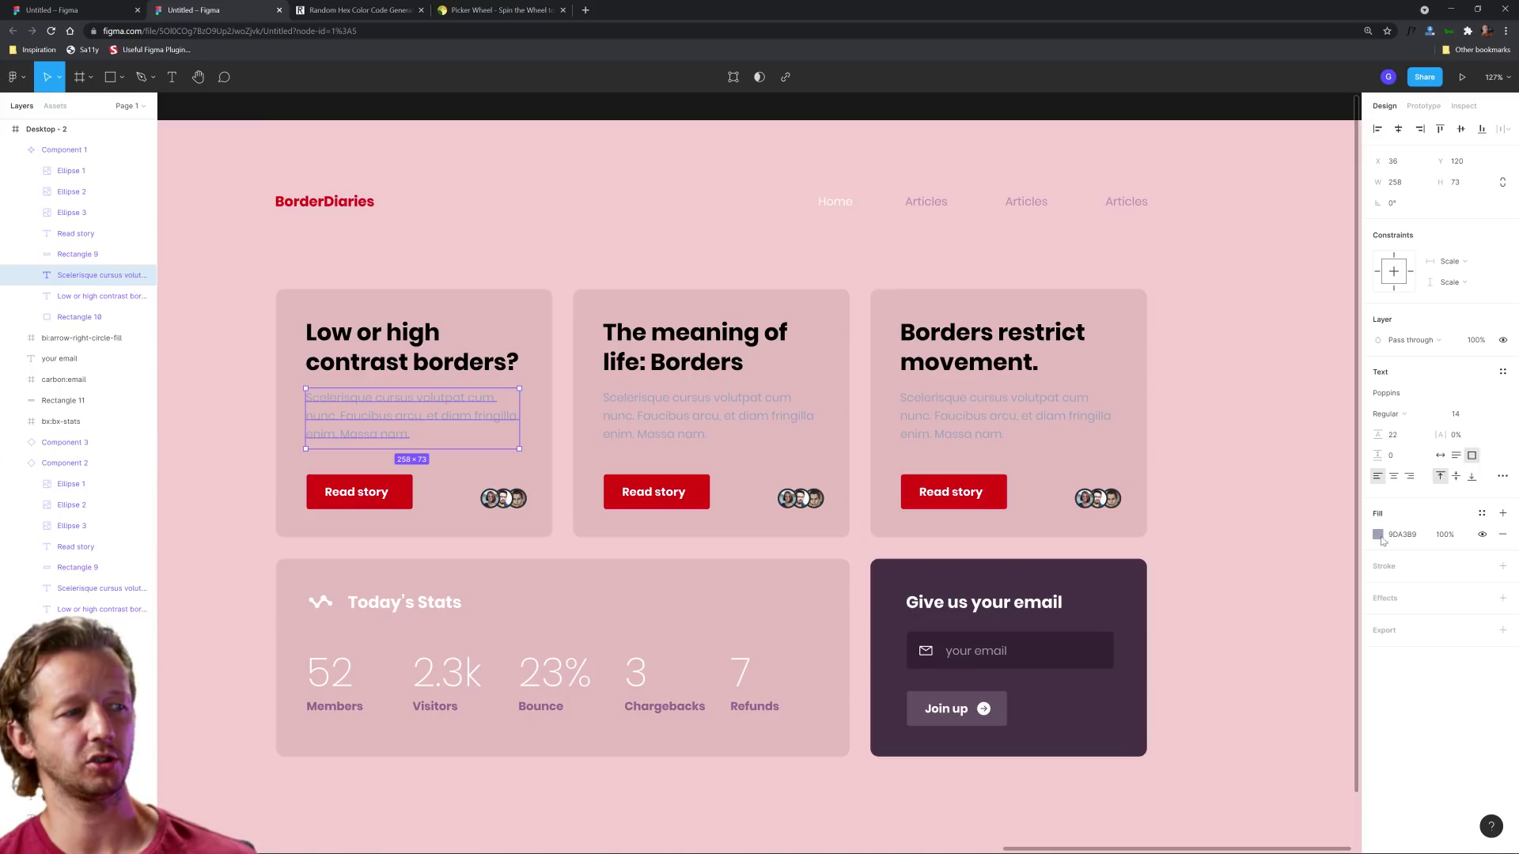
click(1378, 535)
click(1208, 681)
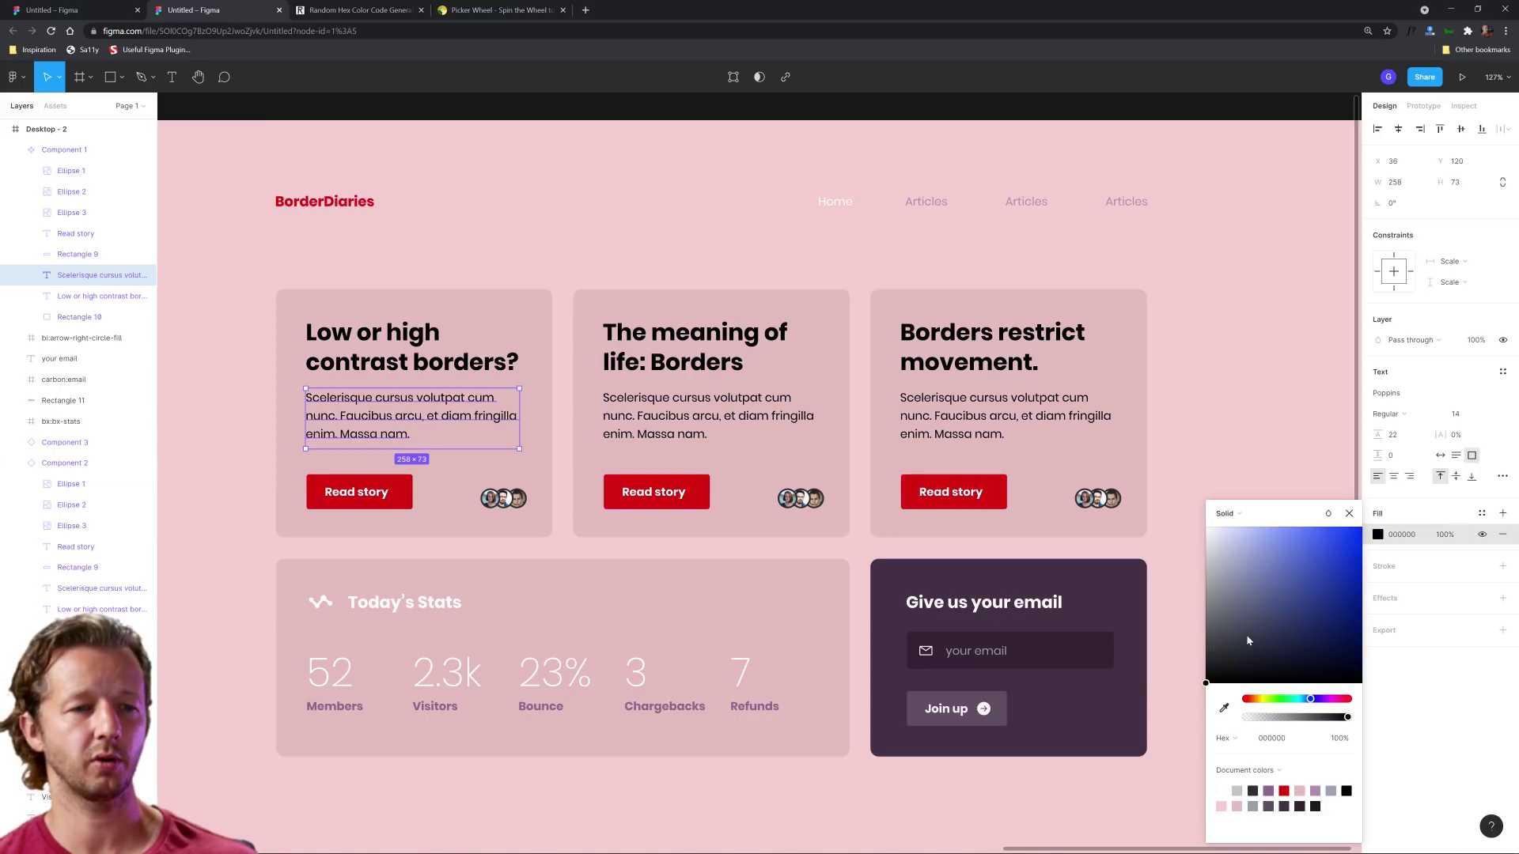
click(1225, 710)
click(1120, 432)
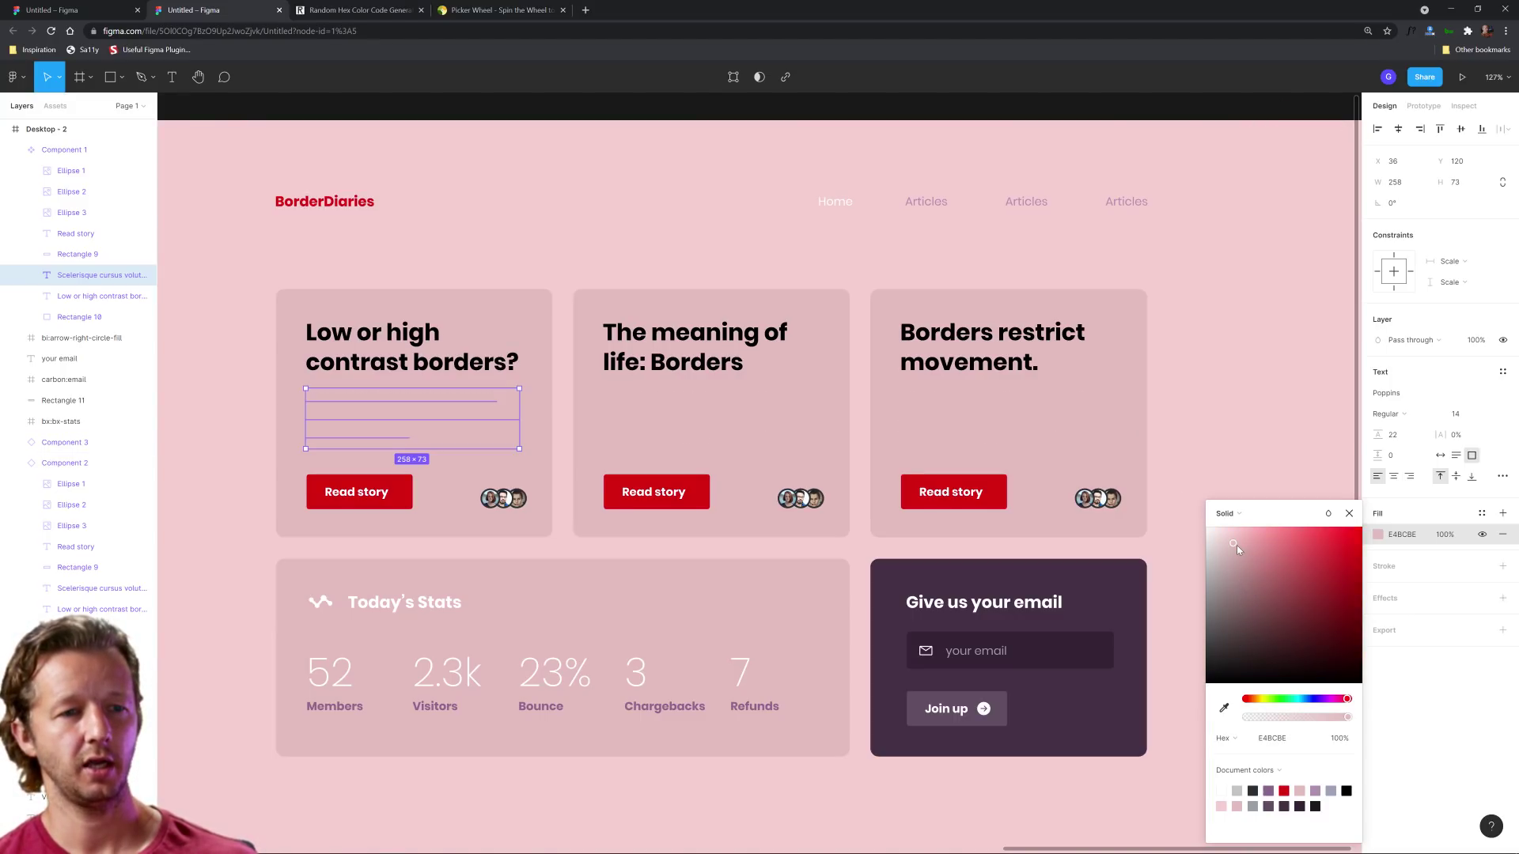
click(1235, 629)
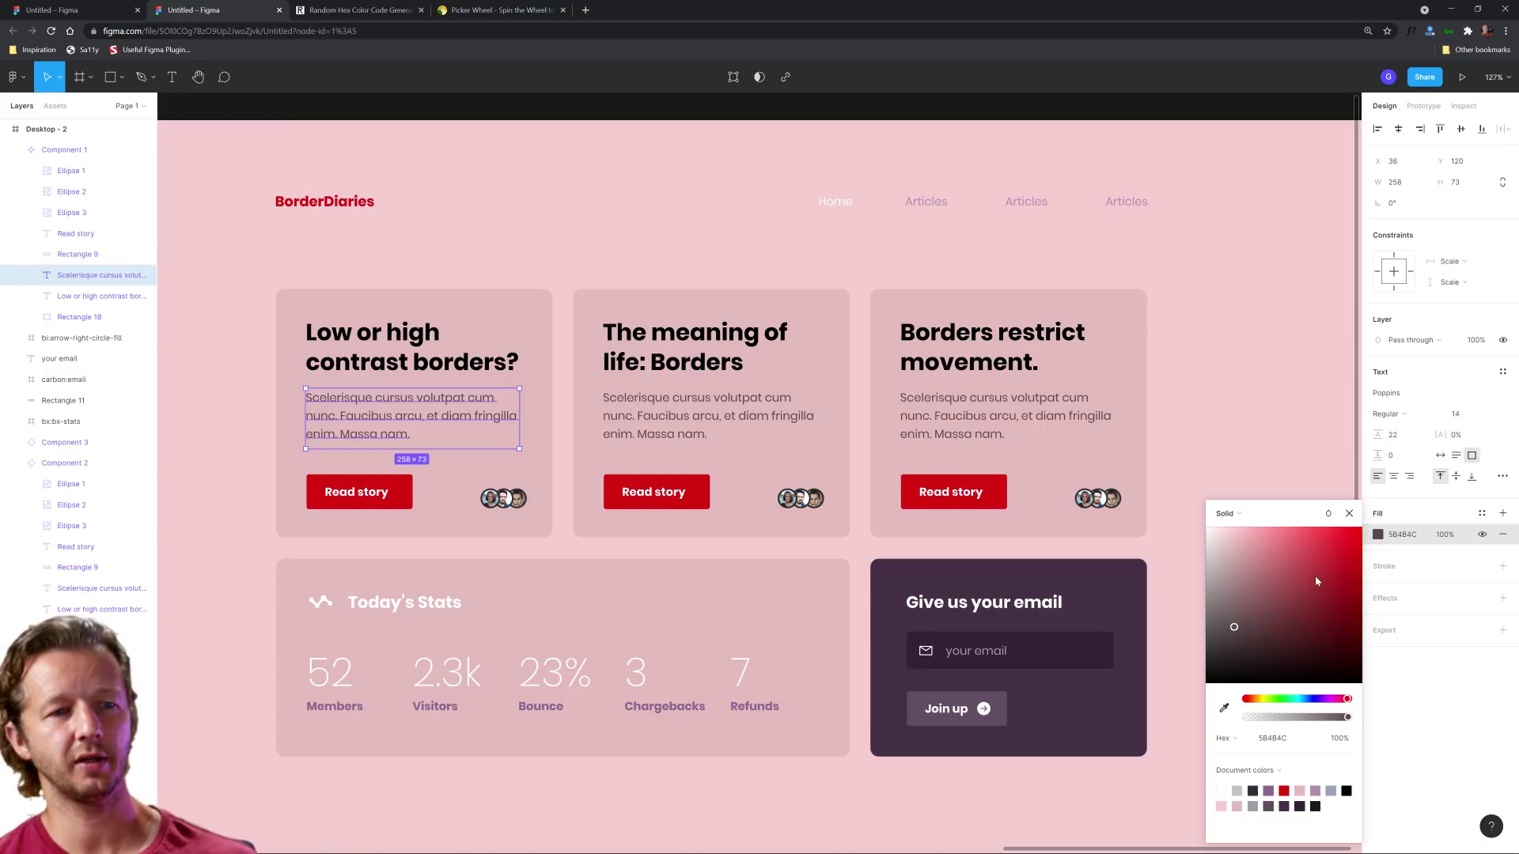
click(1258, 385)
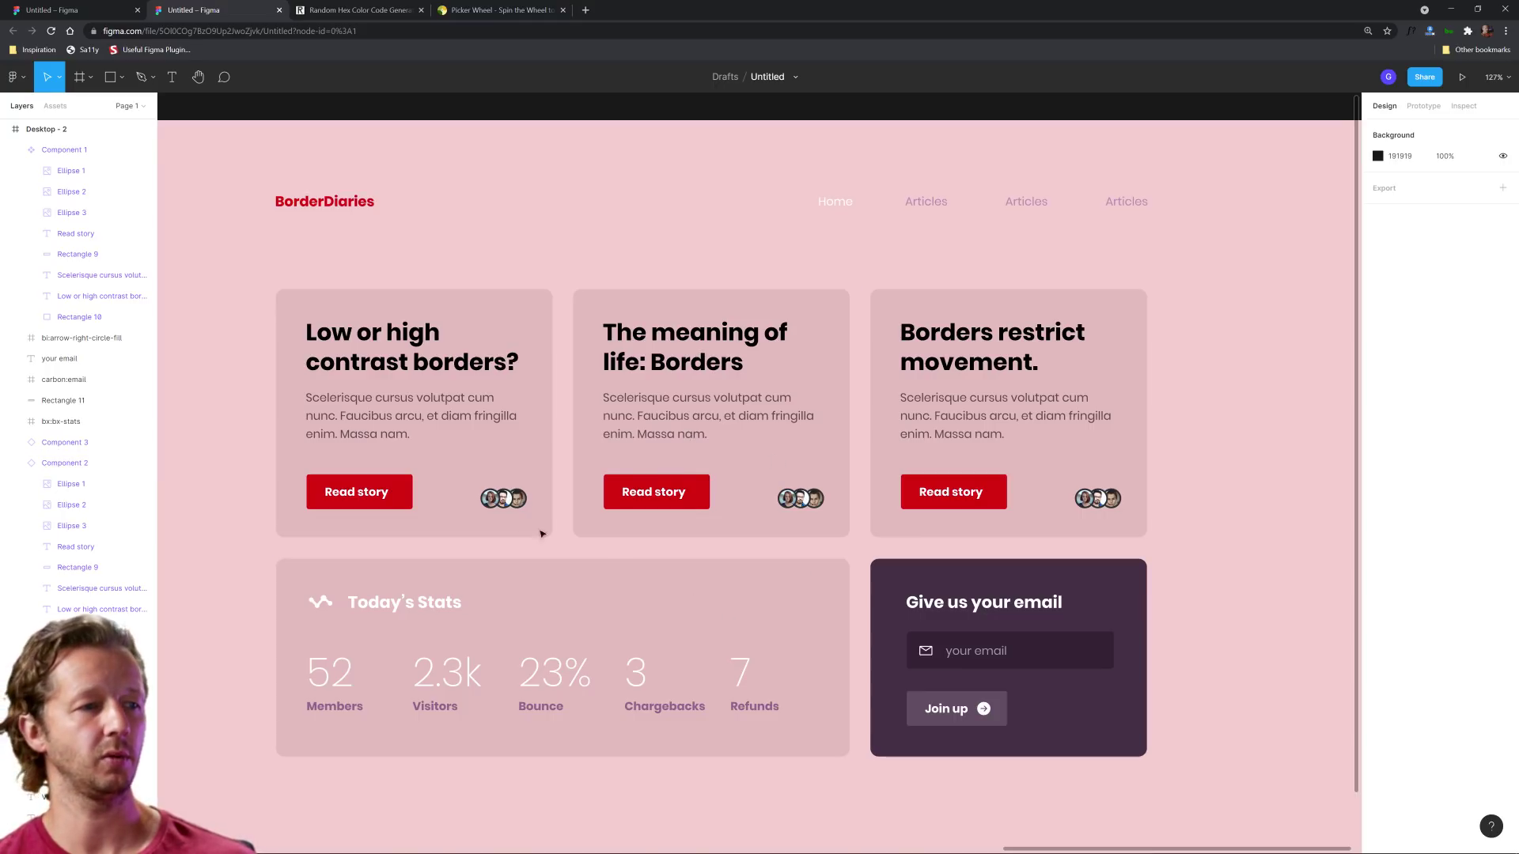
Fill the three Articles navigation links with the frame's sampled pink and darken it to 574748
click(494, 500)
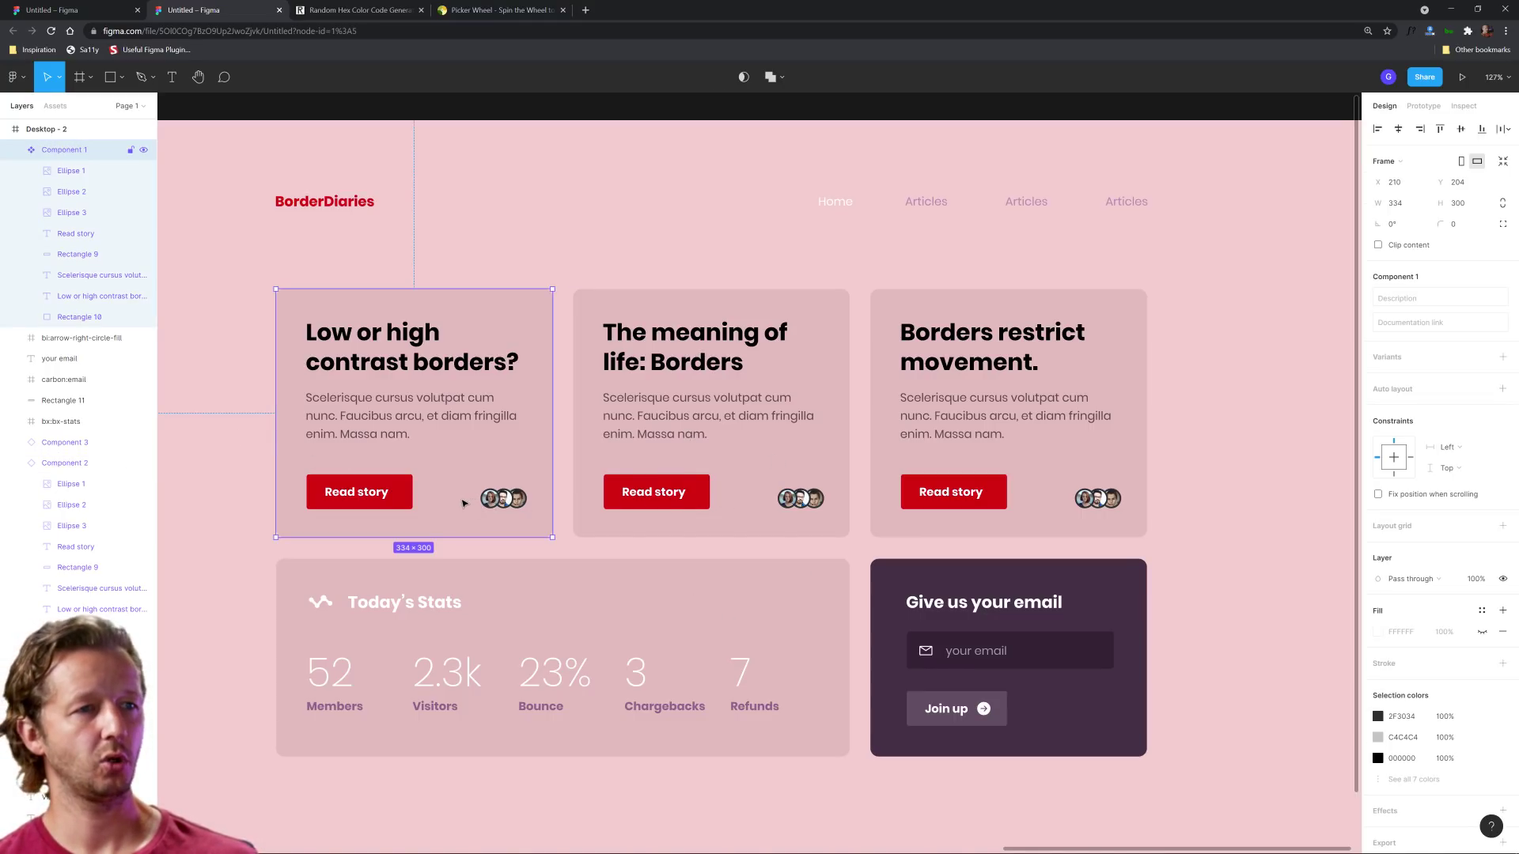
click(925, 202)
shift+click(1026, 202)
shift+click(1125, 202)
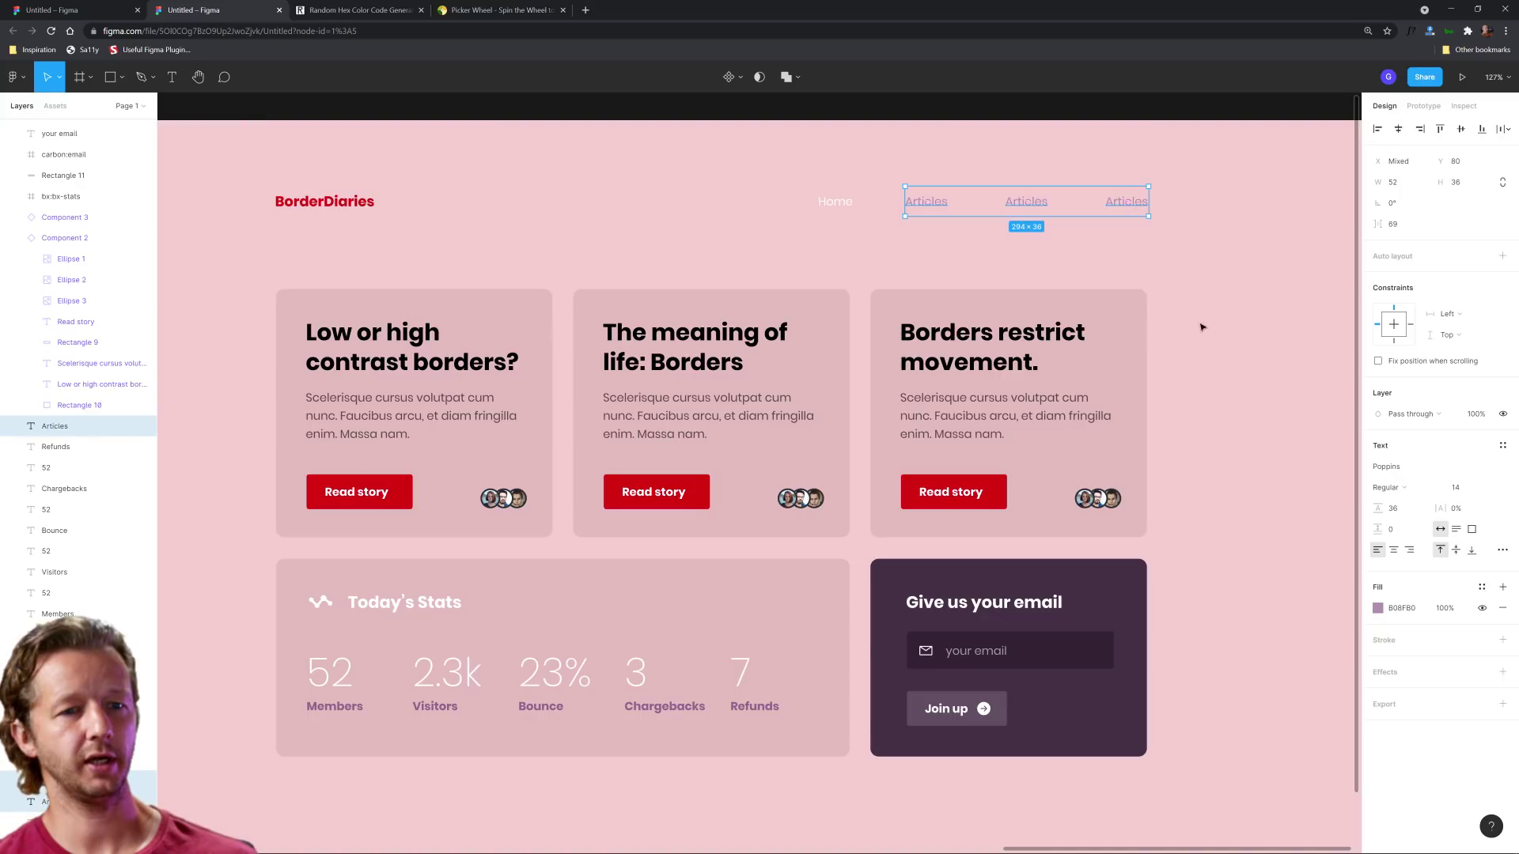
click(1378, 608)
key(BackSpace)
click(1224, 708)
click(1240, 423)
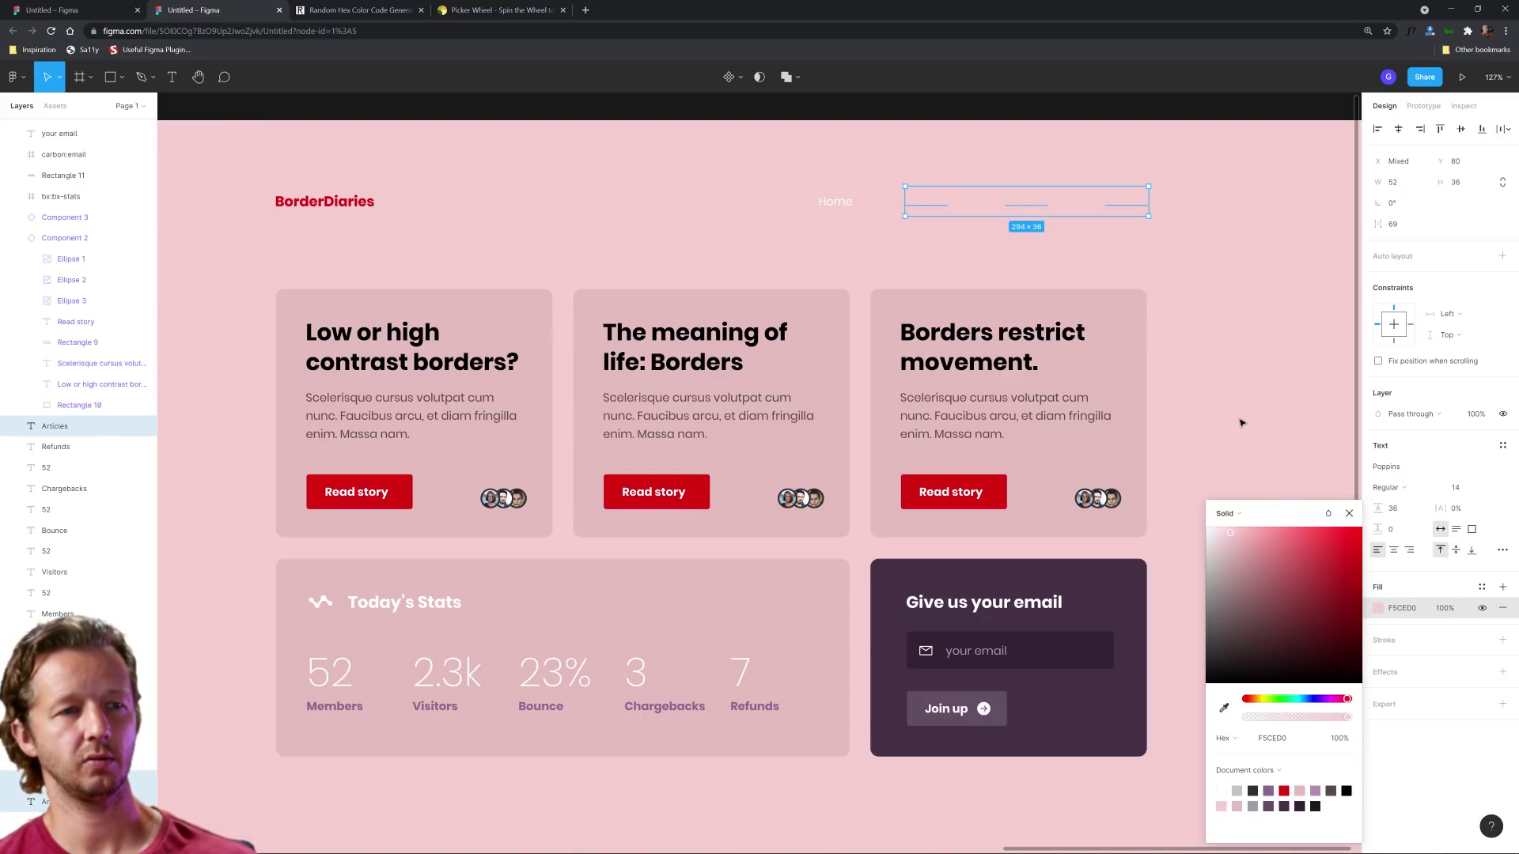
drag(1262, 636, 1234, 630)
Set the Home navigation link's text to black
click(832, 203)
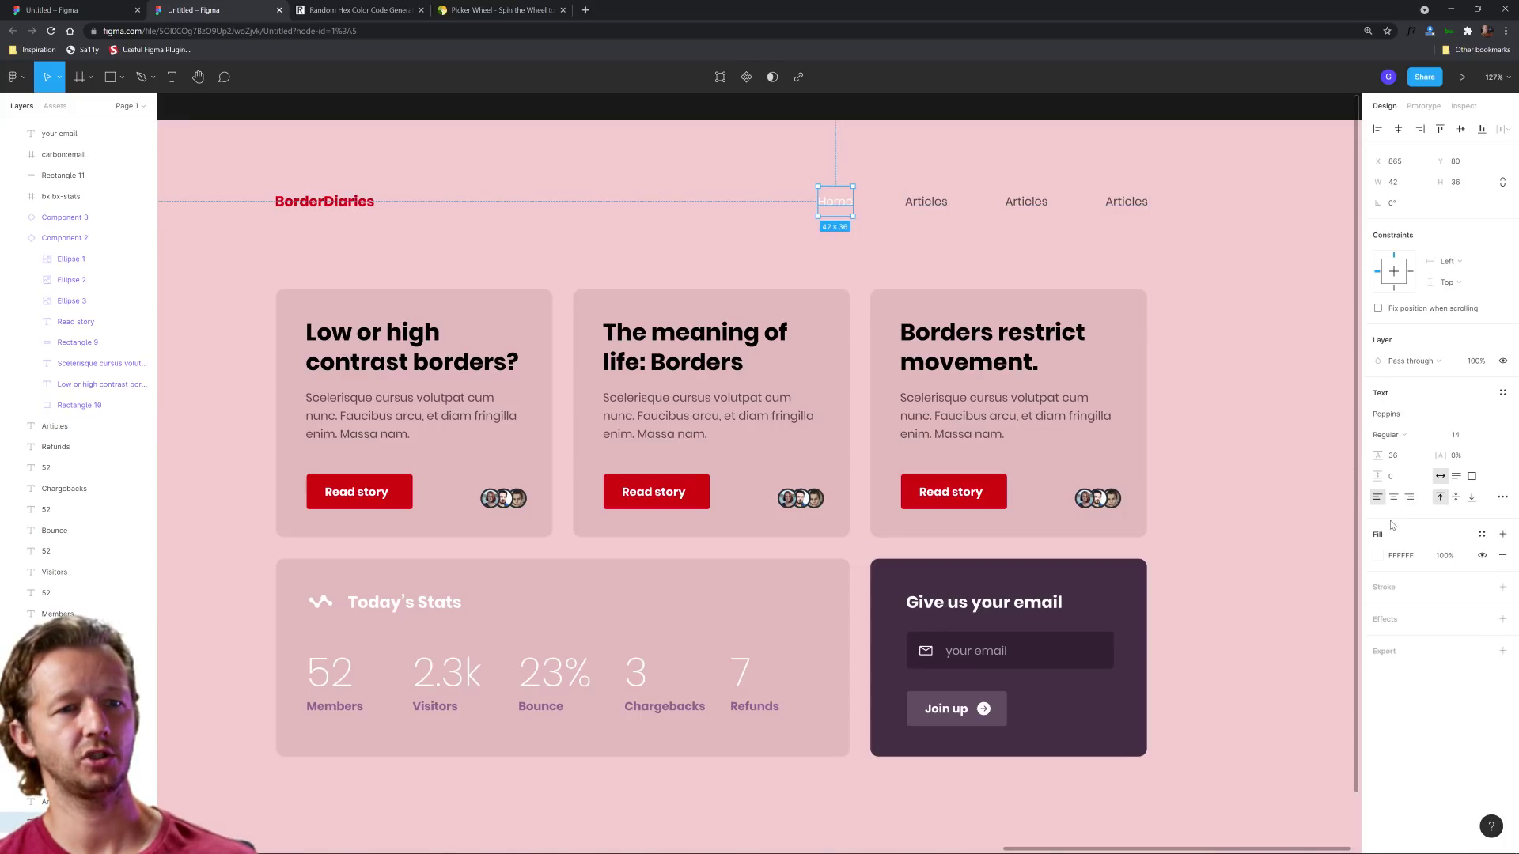
click(1378, 555)
click(1261, 627)
click(1276, 341)
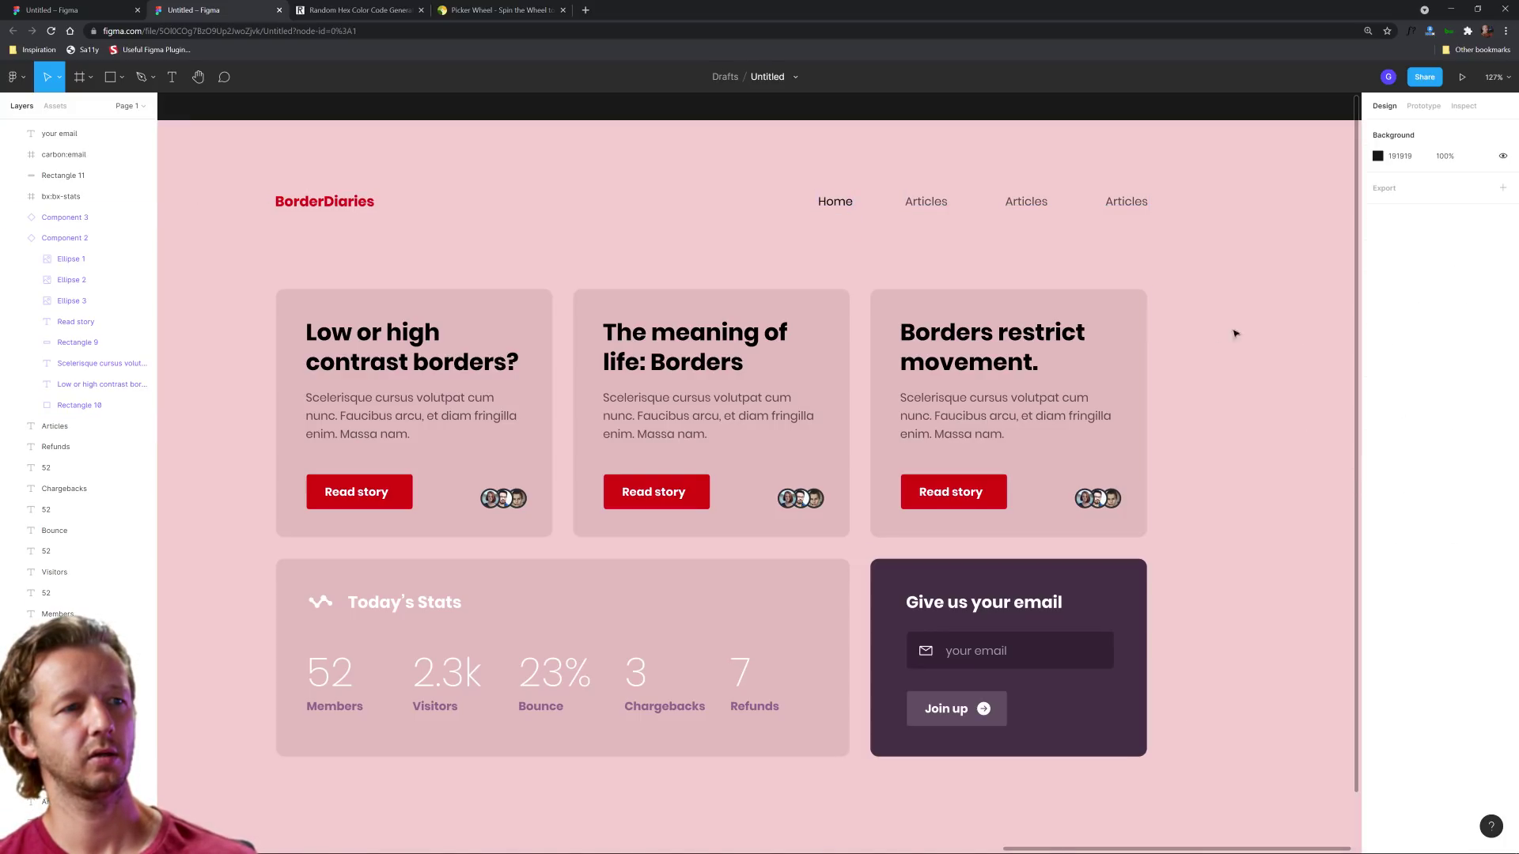
Lighten the three Articles navigation links to a softer shade of the same pinkish grey
click(926, 203)
shift+click(1026, 202)
shift+click(1122, 202)
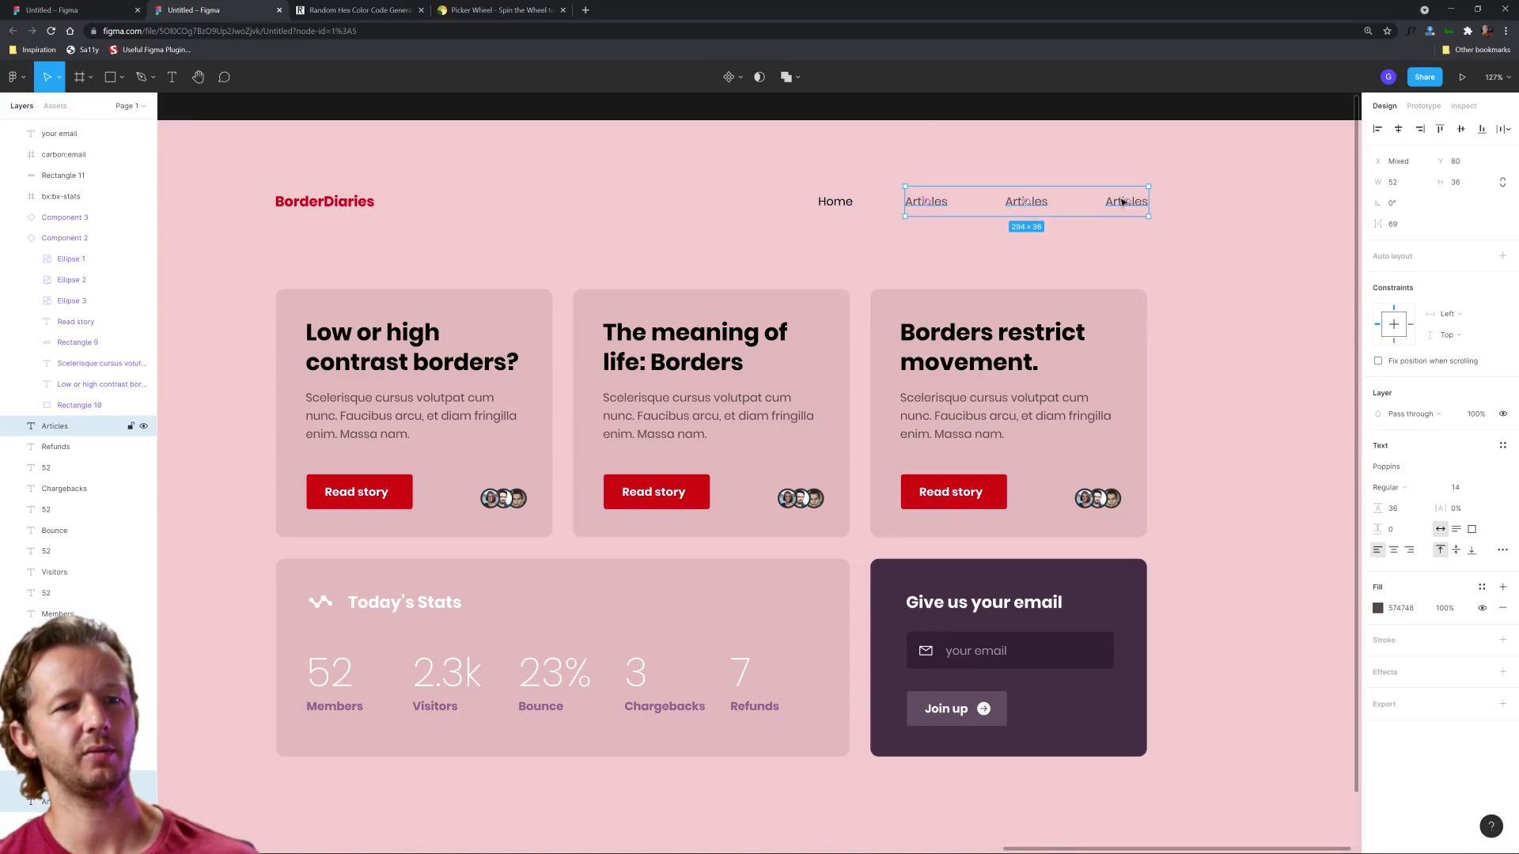
click(1377, 609)
drag(1246, 626, 1234, 614)
click(1240, 341)
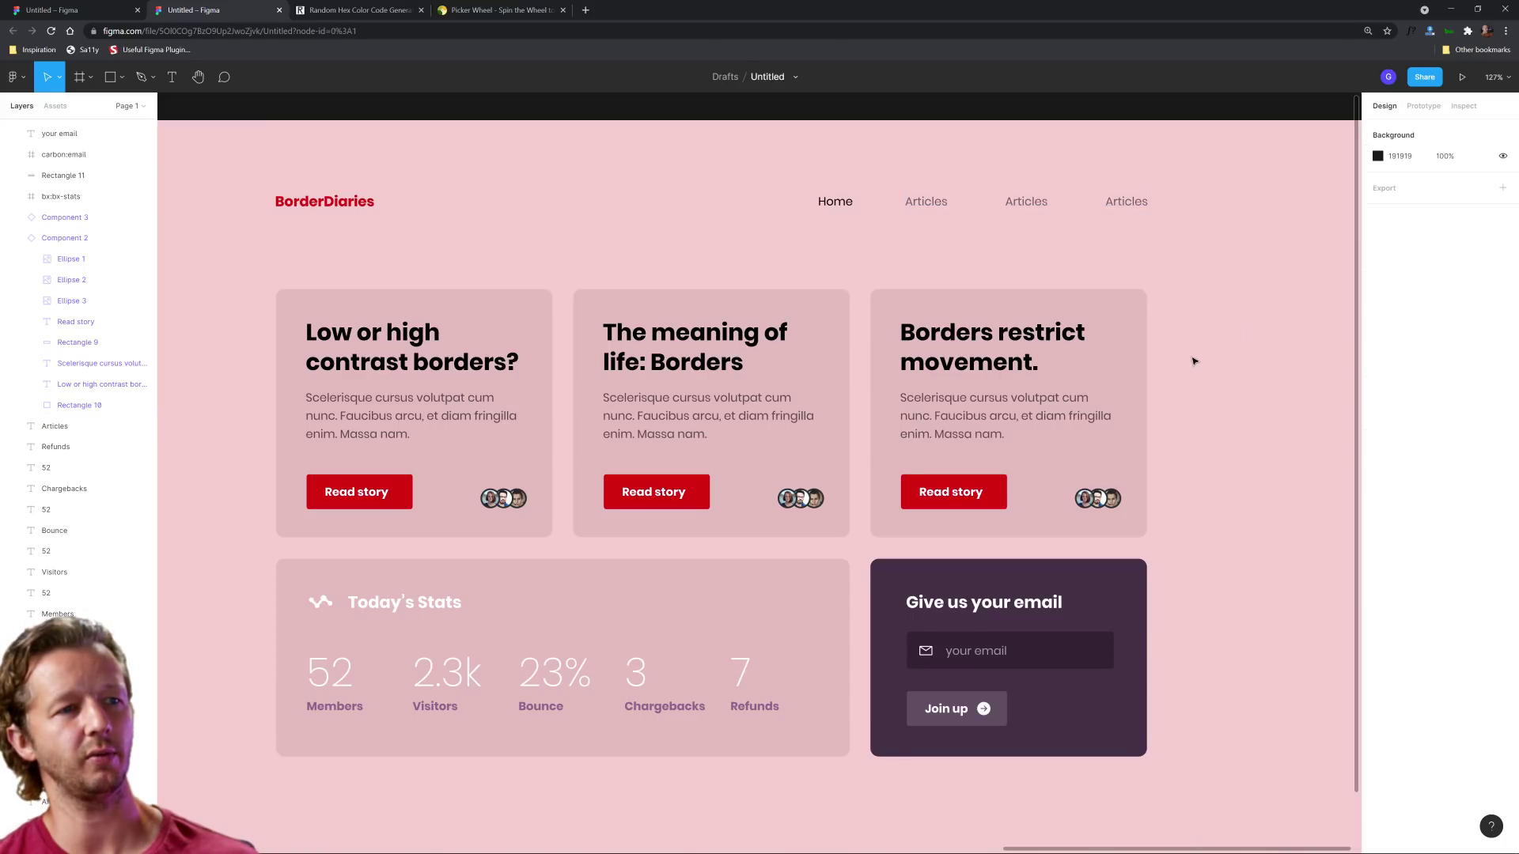
Set the five large numbers in the Today's Stats panel to black
scroll(1195, 360, down, 3)
scroll(1106, 528, up, 1)
scroll(1106, 528, up, 1)
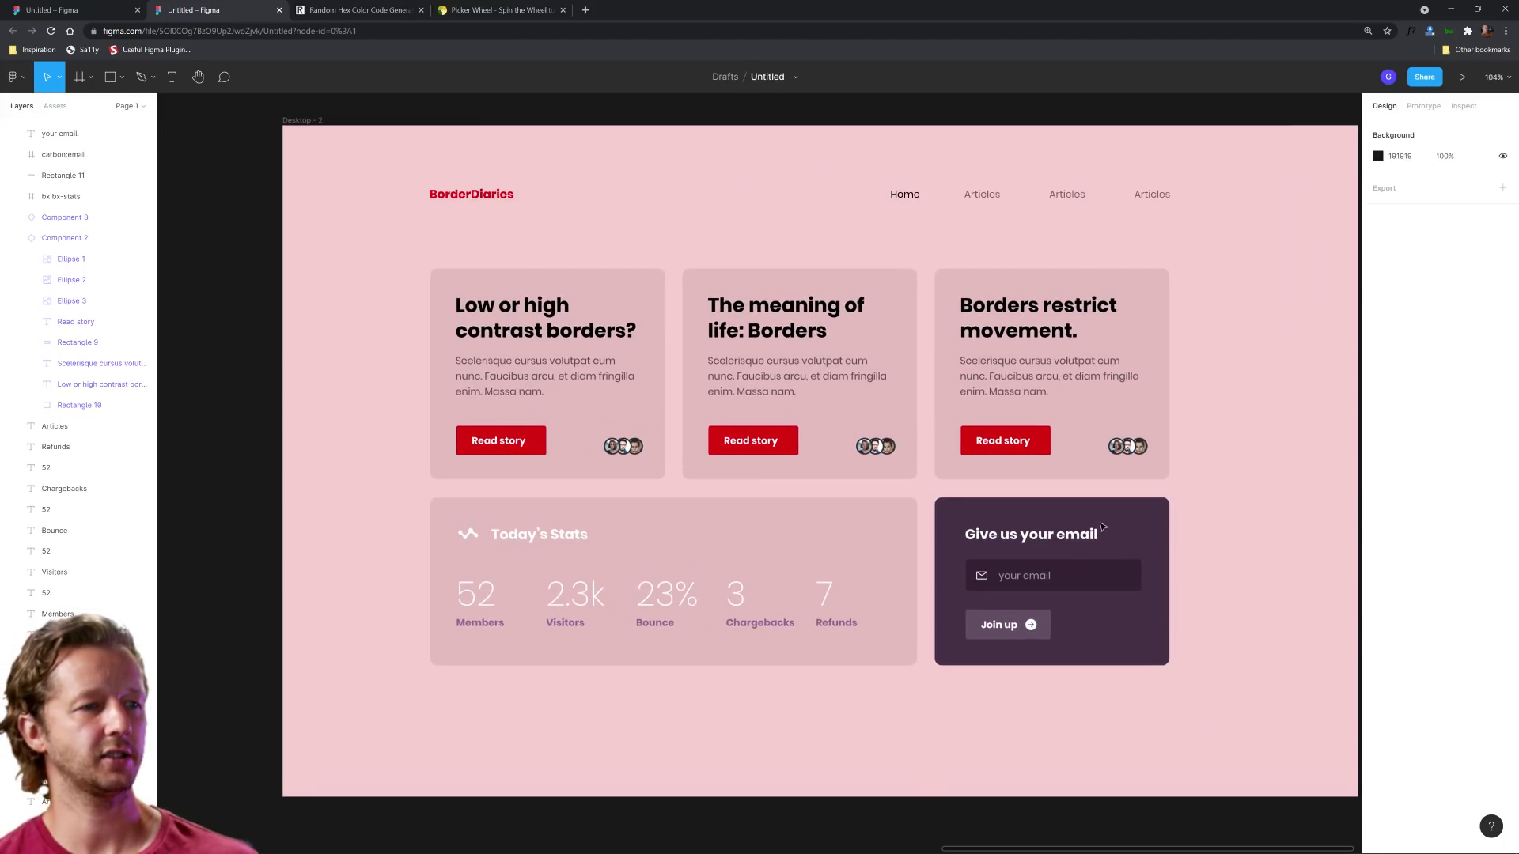
scroll(621, 672, up, 1)
click(463, 580)
shift+click(576, 580)
shift+click(685, 579)
shift+click(780, 578)
shift+click(872, 578)
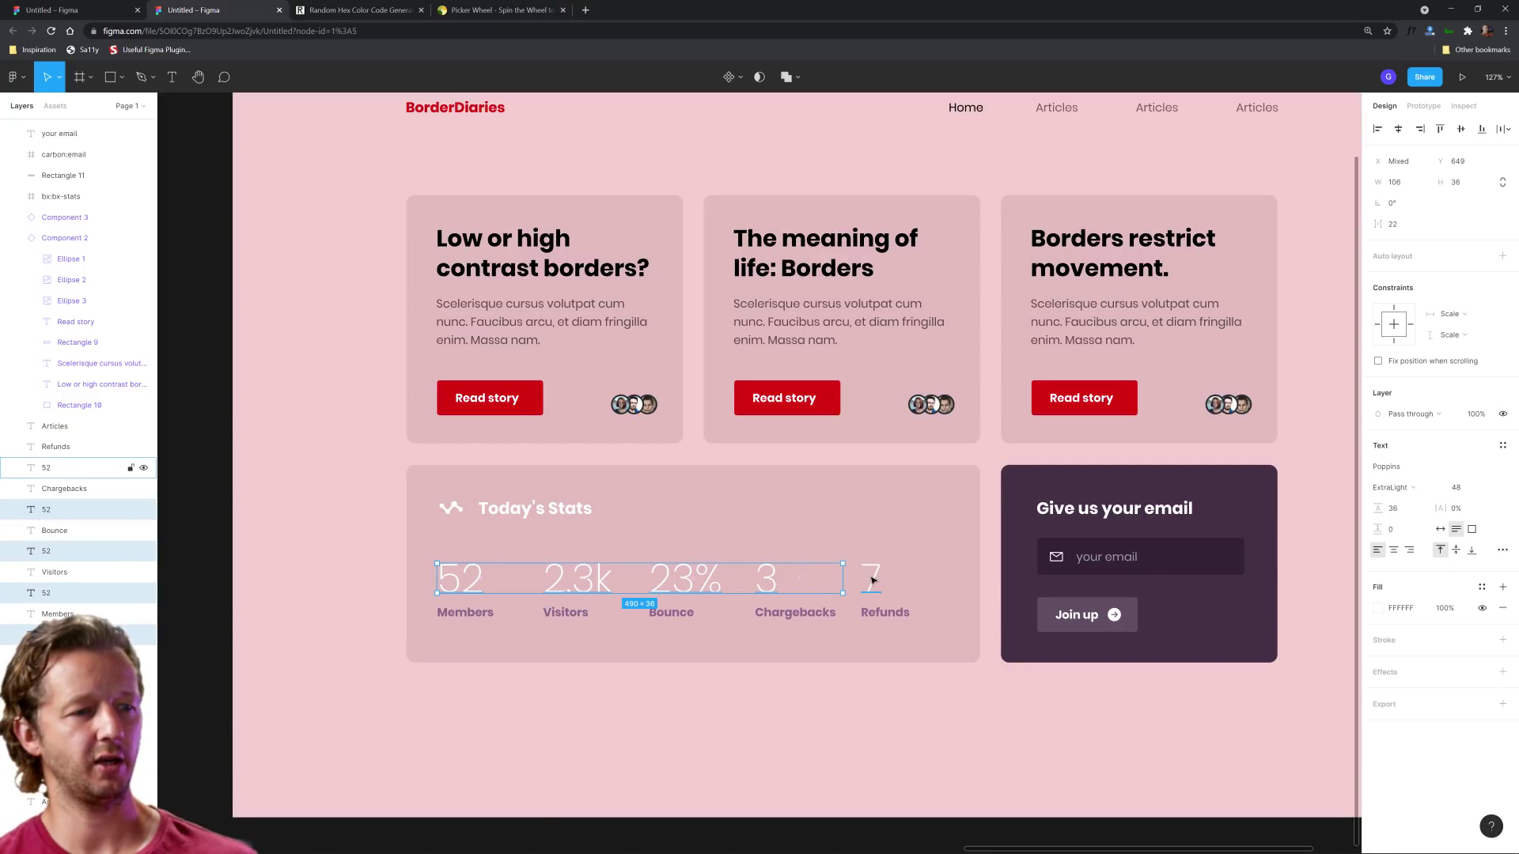
click(1378, 609)
click(692, 746)
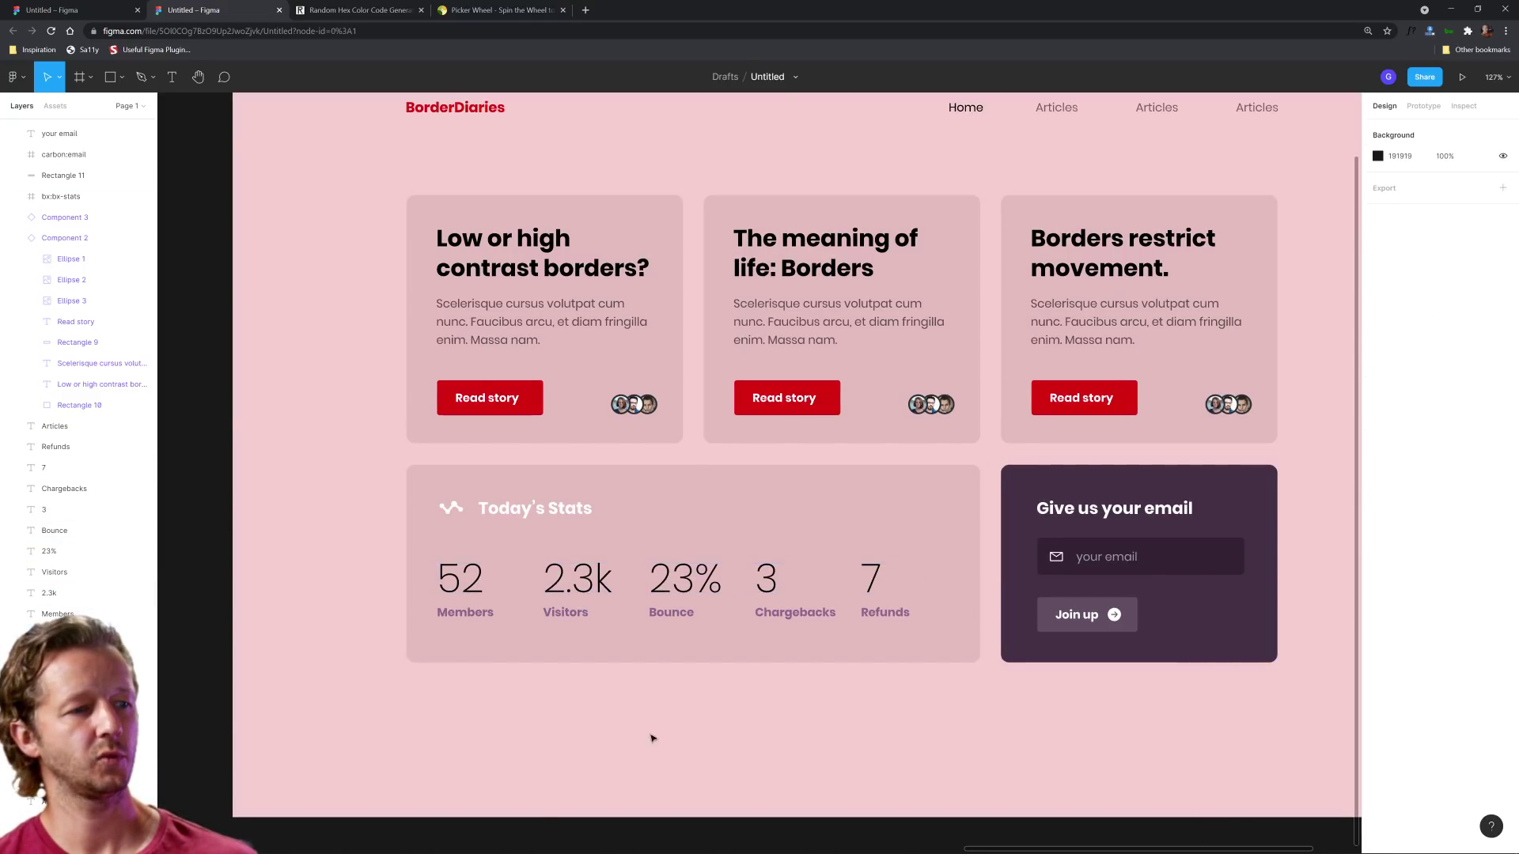
Fill the five stat labels, Members through Refunds, with the panel's sampled pink E4BCBE and darken it to a muted pinkish grey
click(465, 613)
shift+click(577, 621)
shift+click(671, 615)
shift+click(795, 616)
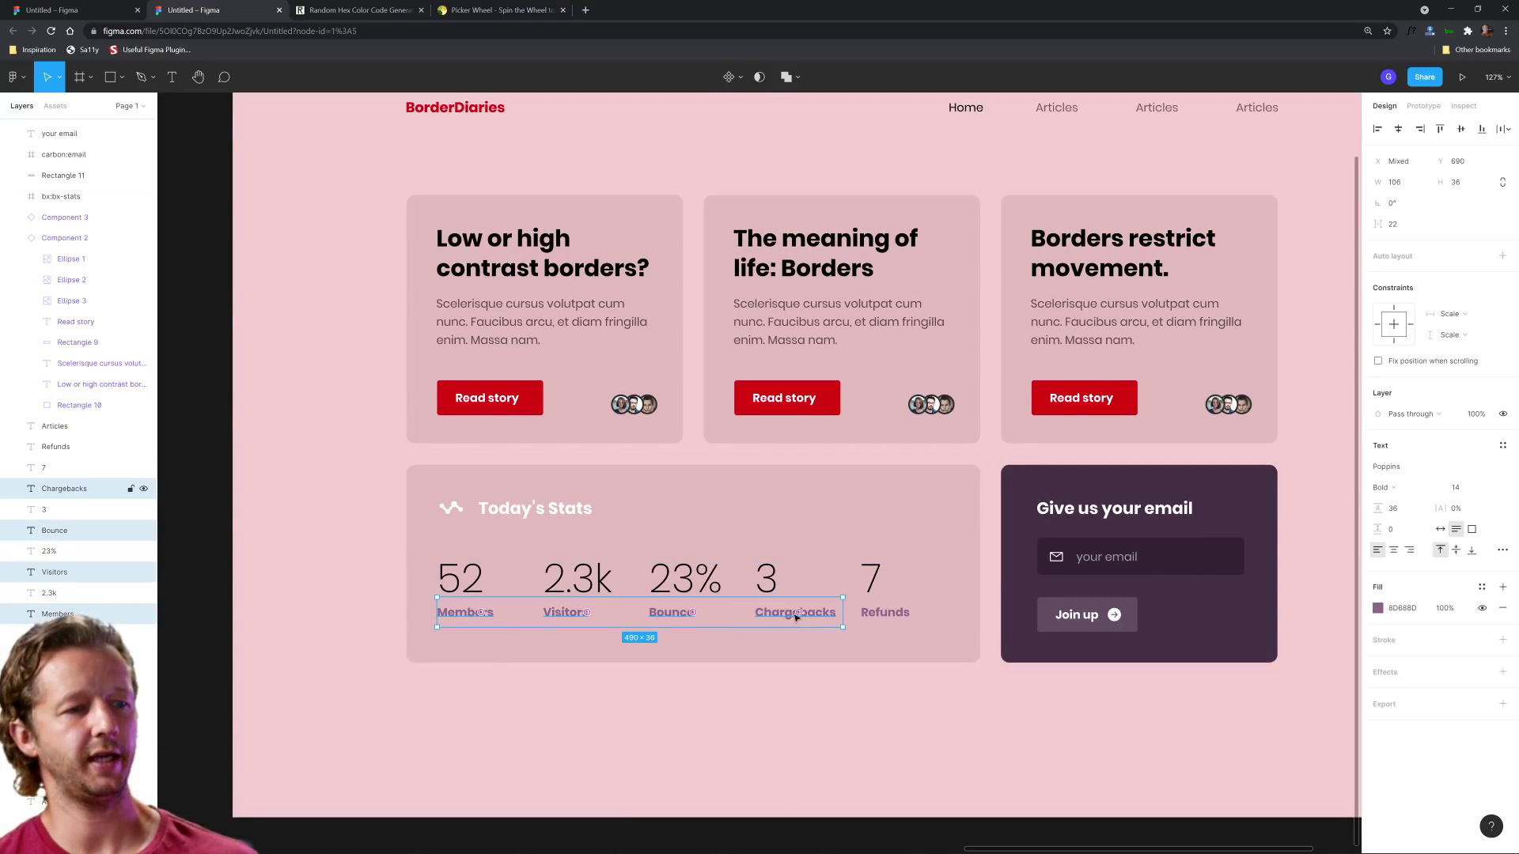
shift+click(894, 617)
key(ctrl+alt+v)
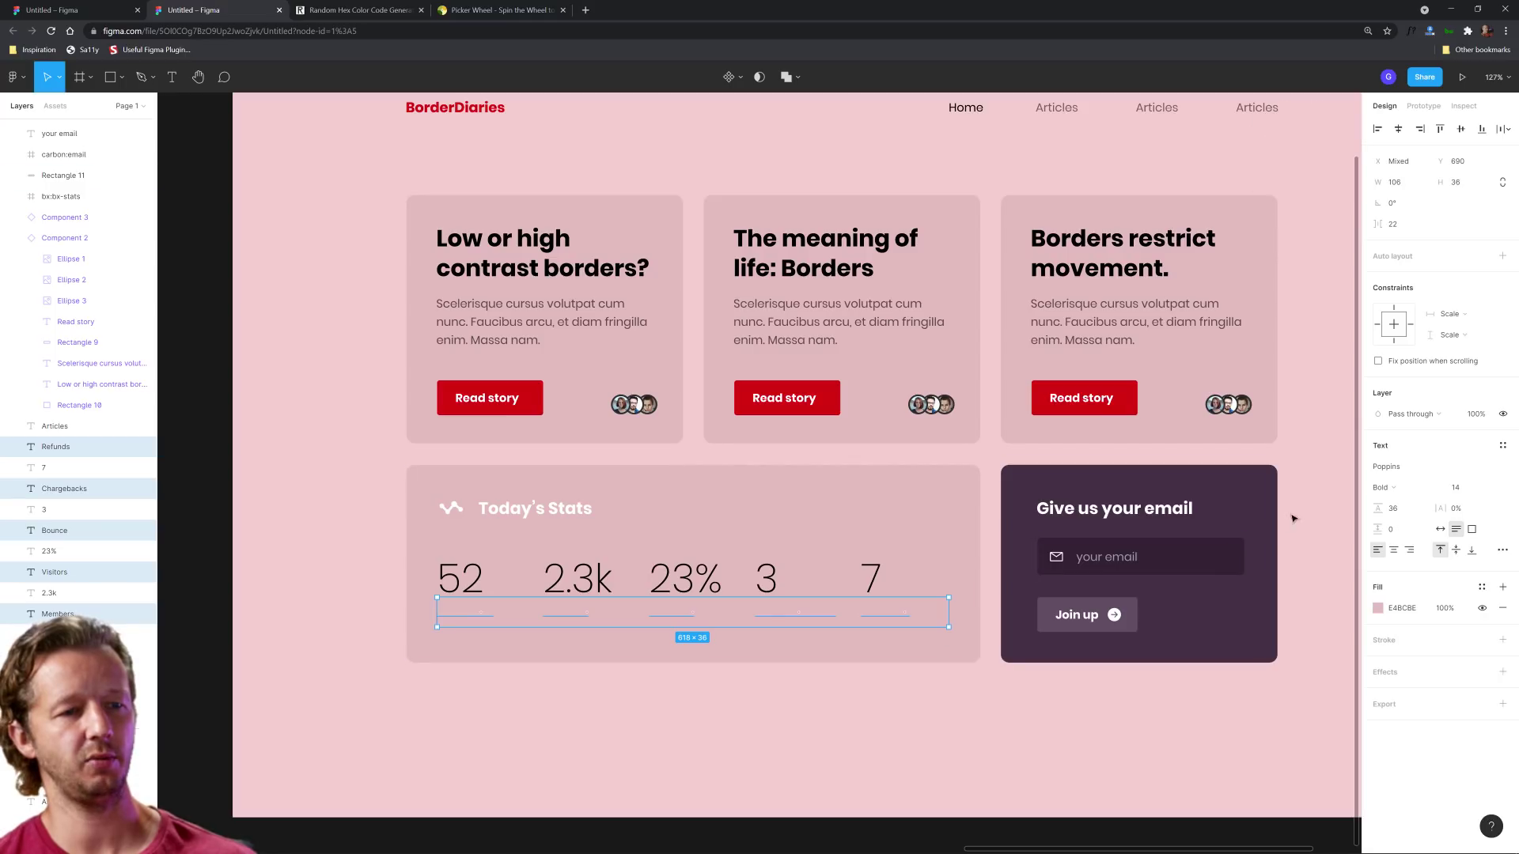
click(1378, 609)
drag(1287, 639, 1242, 611)
click(1171, 695)
Set the Today's Stats heading and the chart icon's vector beside it to black, 000000
click(501, 522)
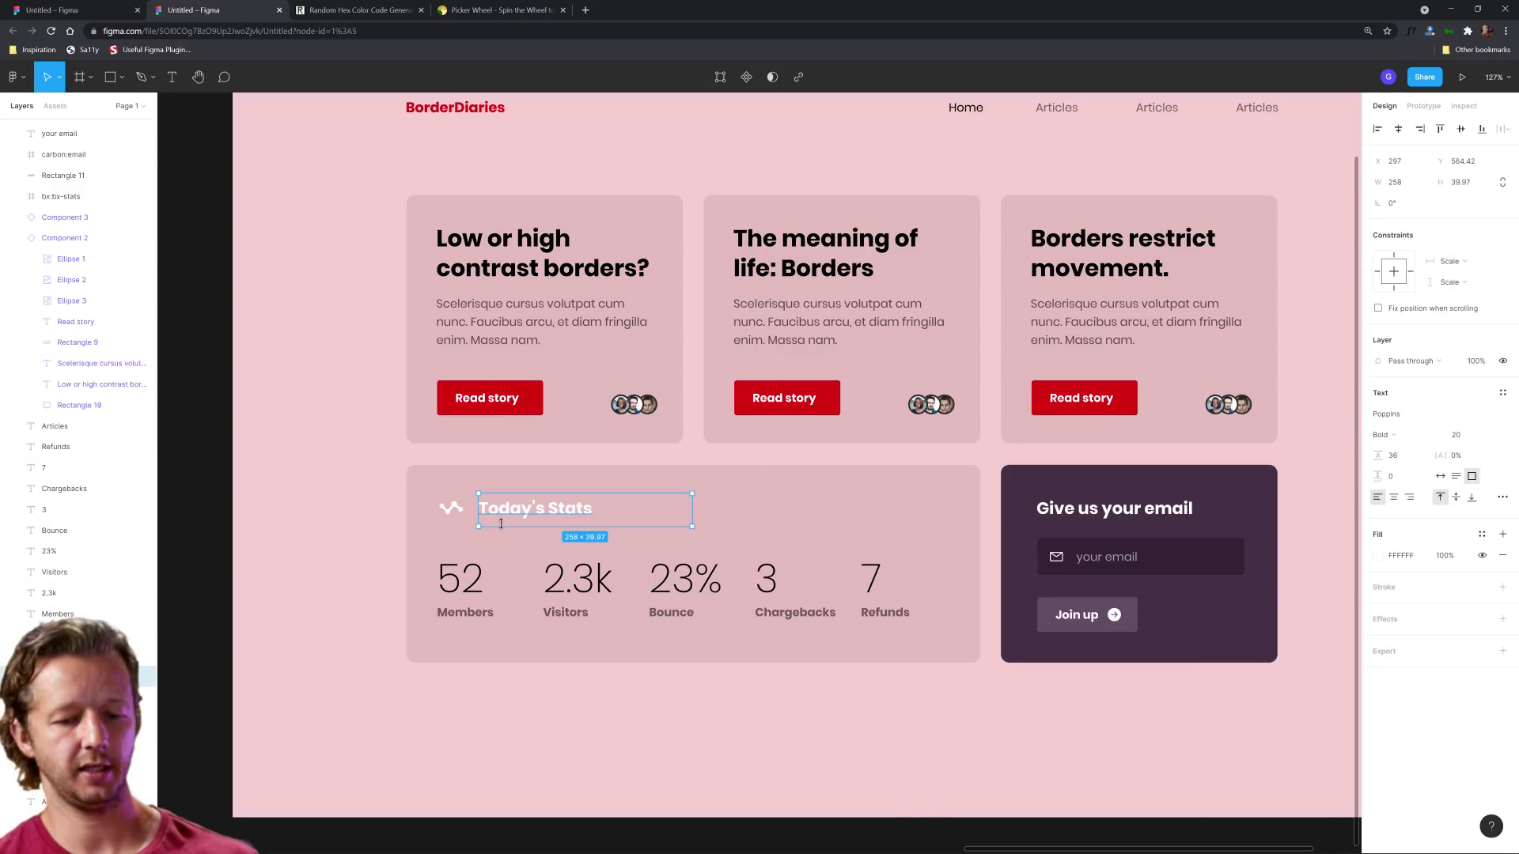
click(1378, 556)
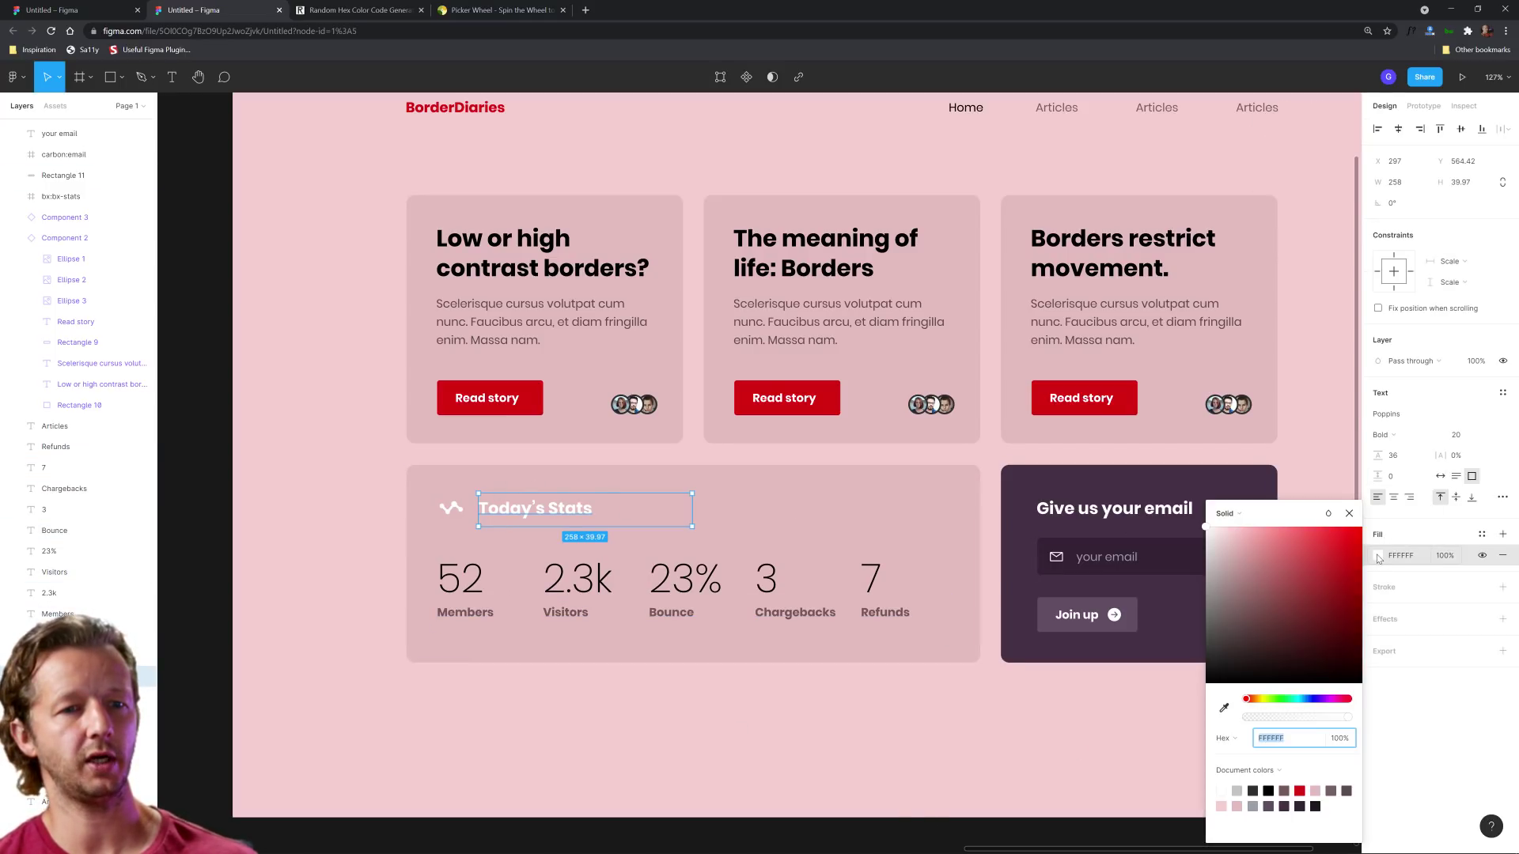
click(452, 510)
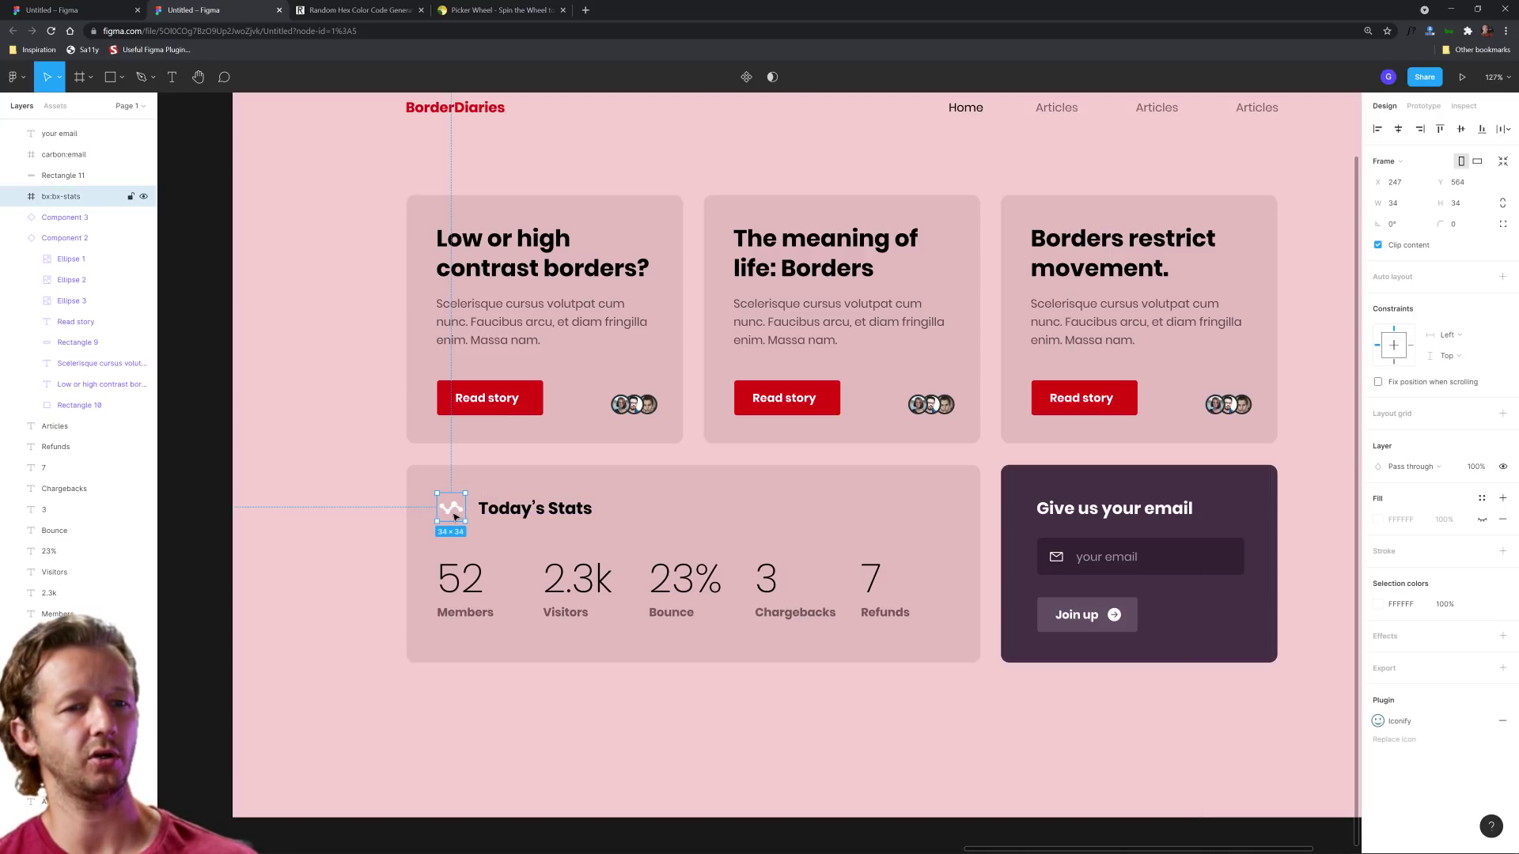
double_click(455, 516)
click(1378, 393)
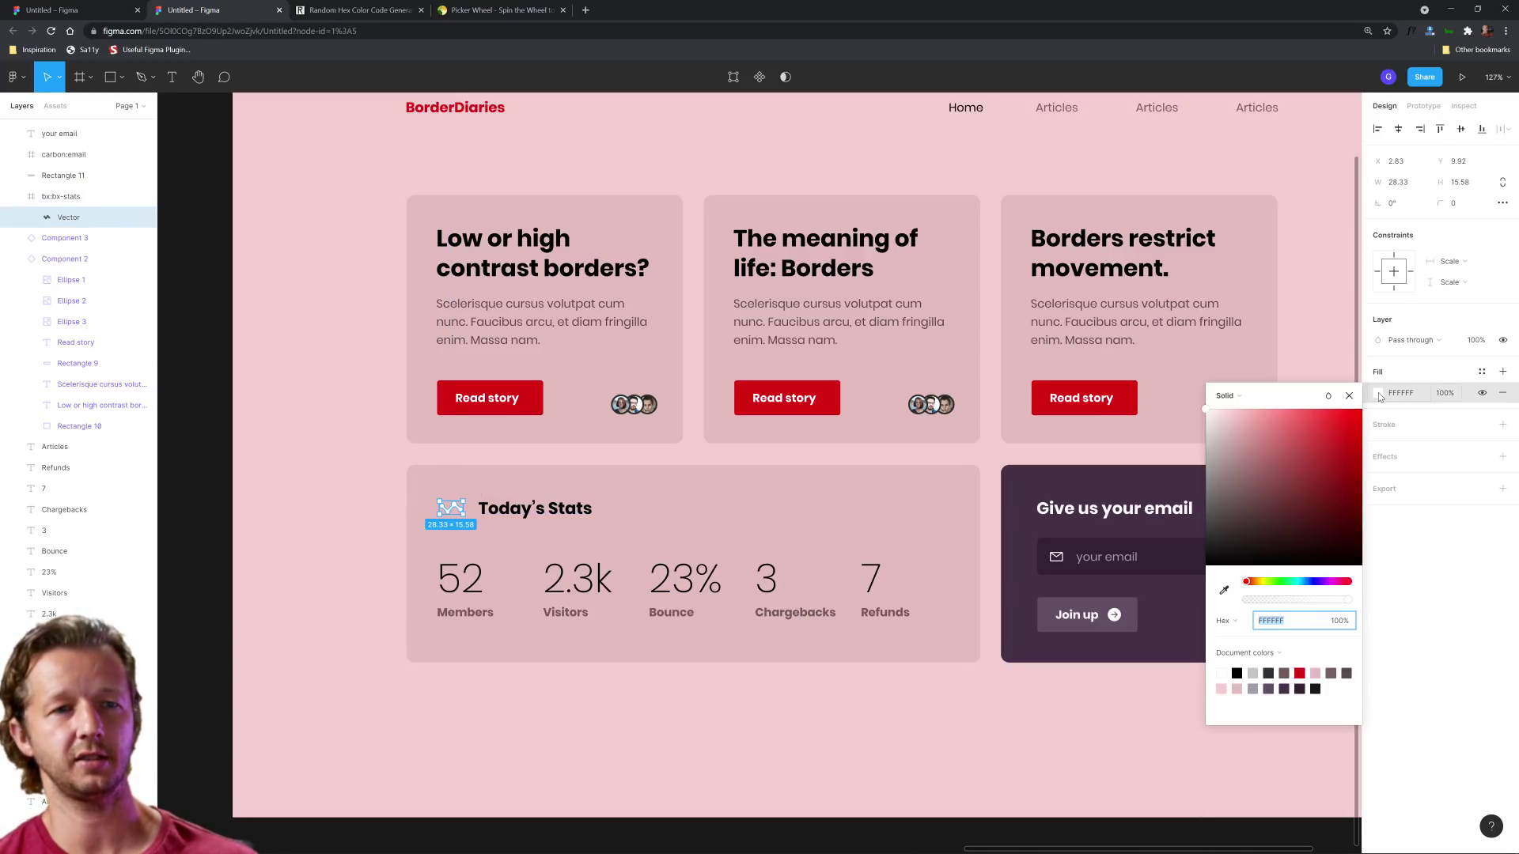
text(000000)
key(Return)
click(835, 771)
scroll(1036, 711, right, 4)
scroll(1036, 712, up, 1)
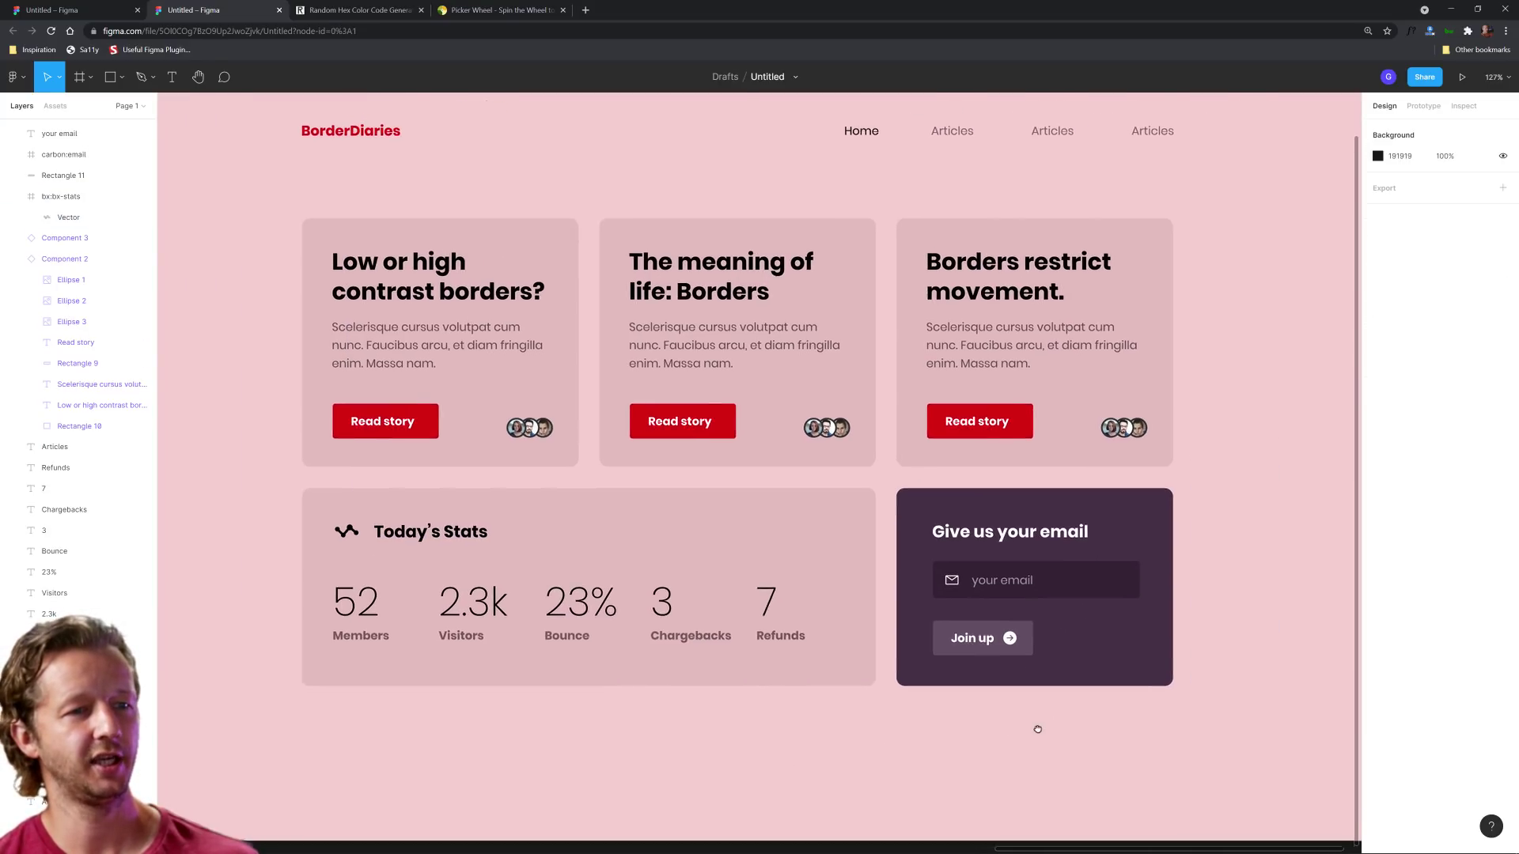
Fill the Give us your email card with the page background's sampled pink and darken it to C9A2A4
click(1077, 518)
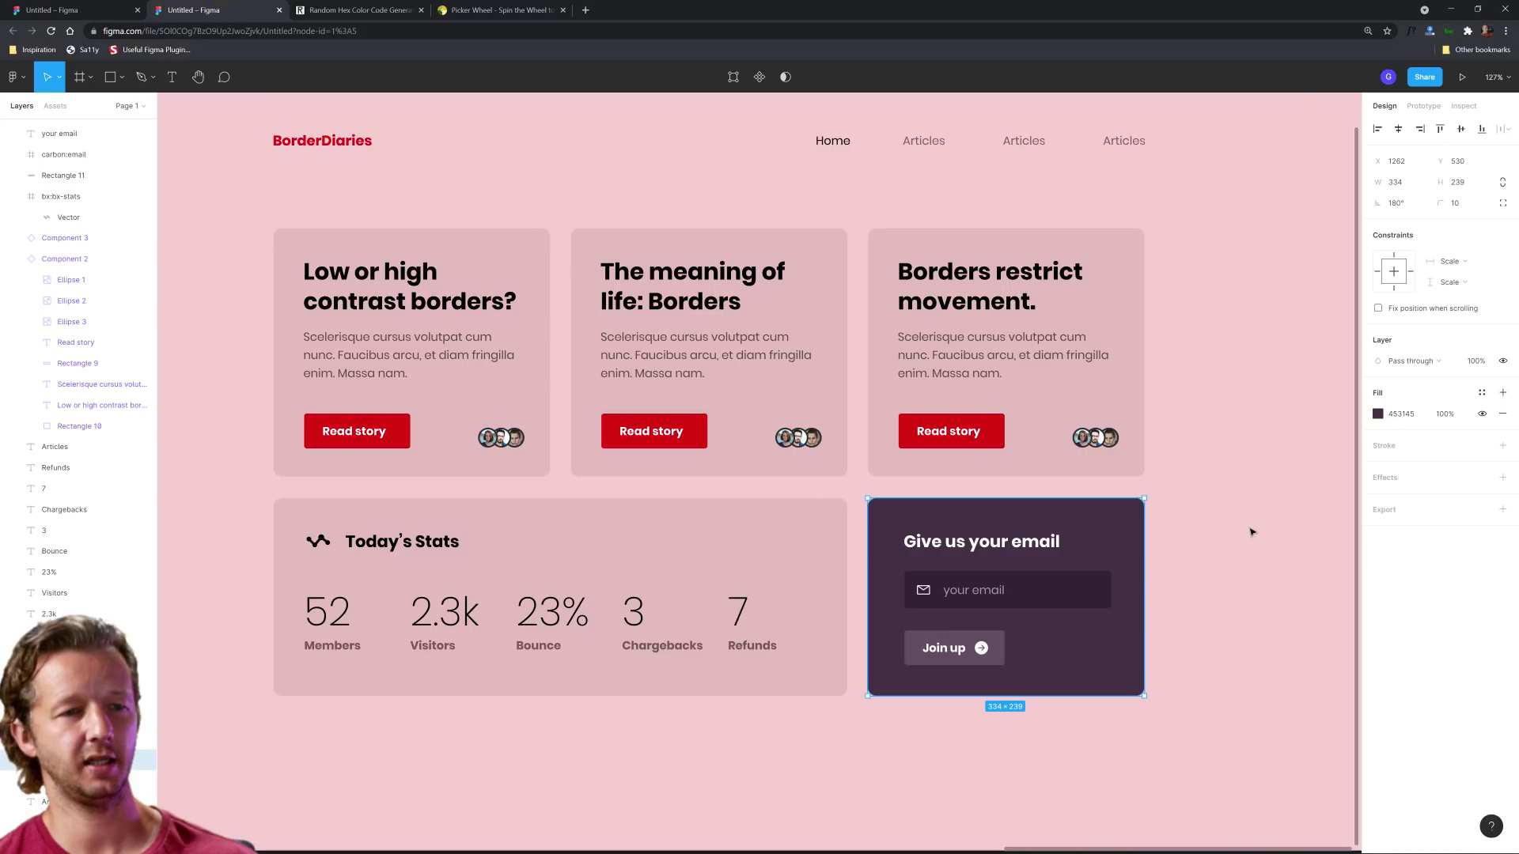
key(i)
click(1358, 465)
click(1378, 413)
drag(1234, 449, 1235, 466)
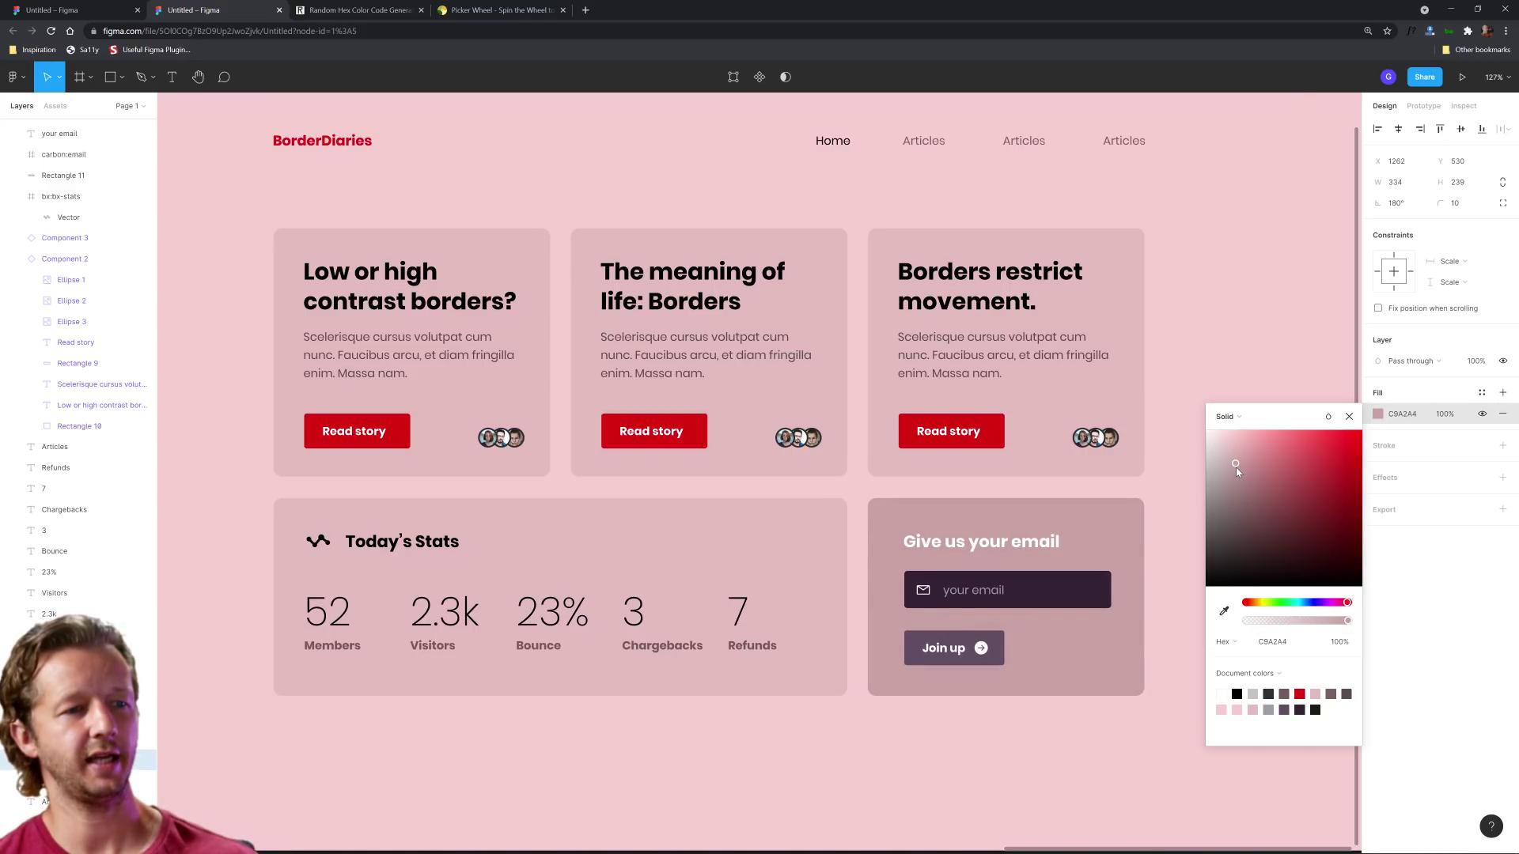
click(1214, 329)
Set the Give us your email heading to black, 000000
double_click(952, 543)
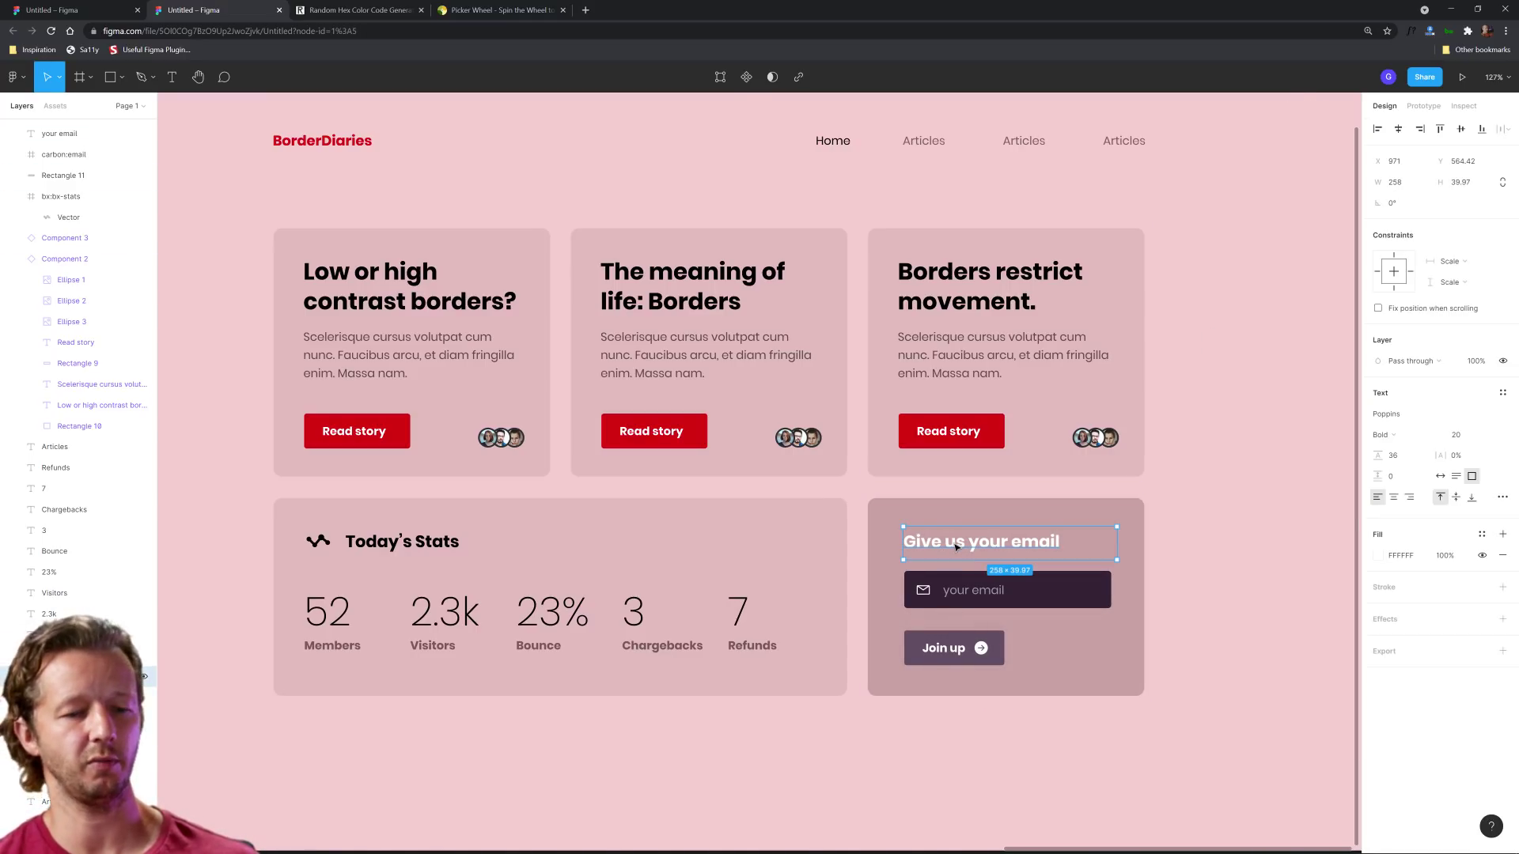
click(1378, 555)
click(1236, 787)
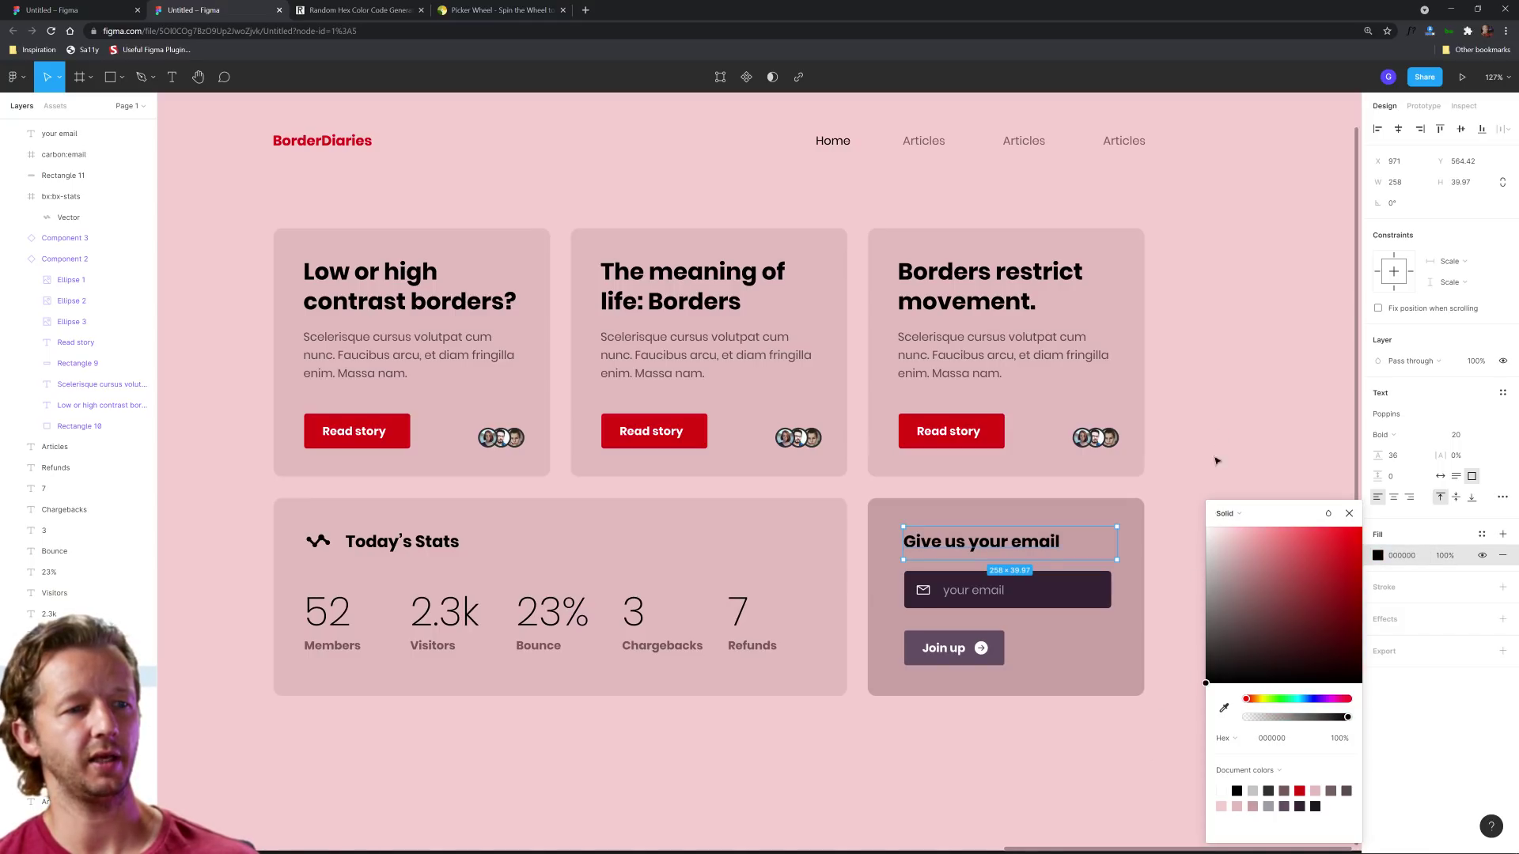
key(Escape)
Fill the email input box with the card's sampled C9A2A4 and darken it to a deeper dusty pink
click(1076, 603)
key(i)
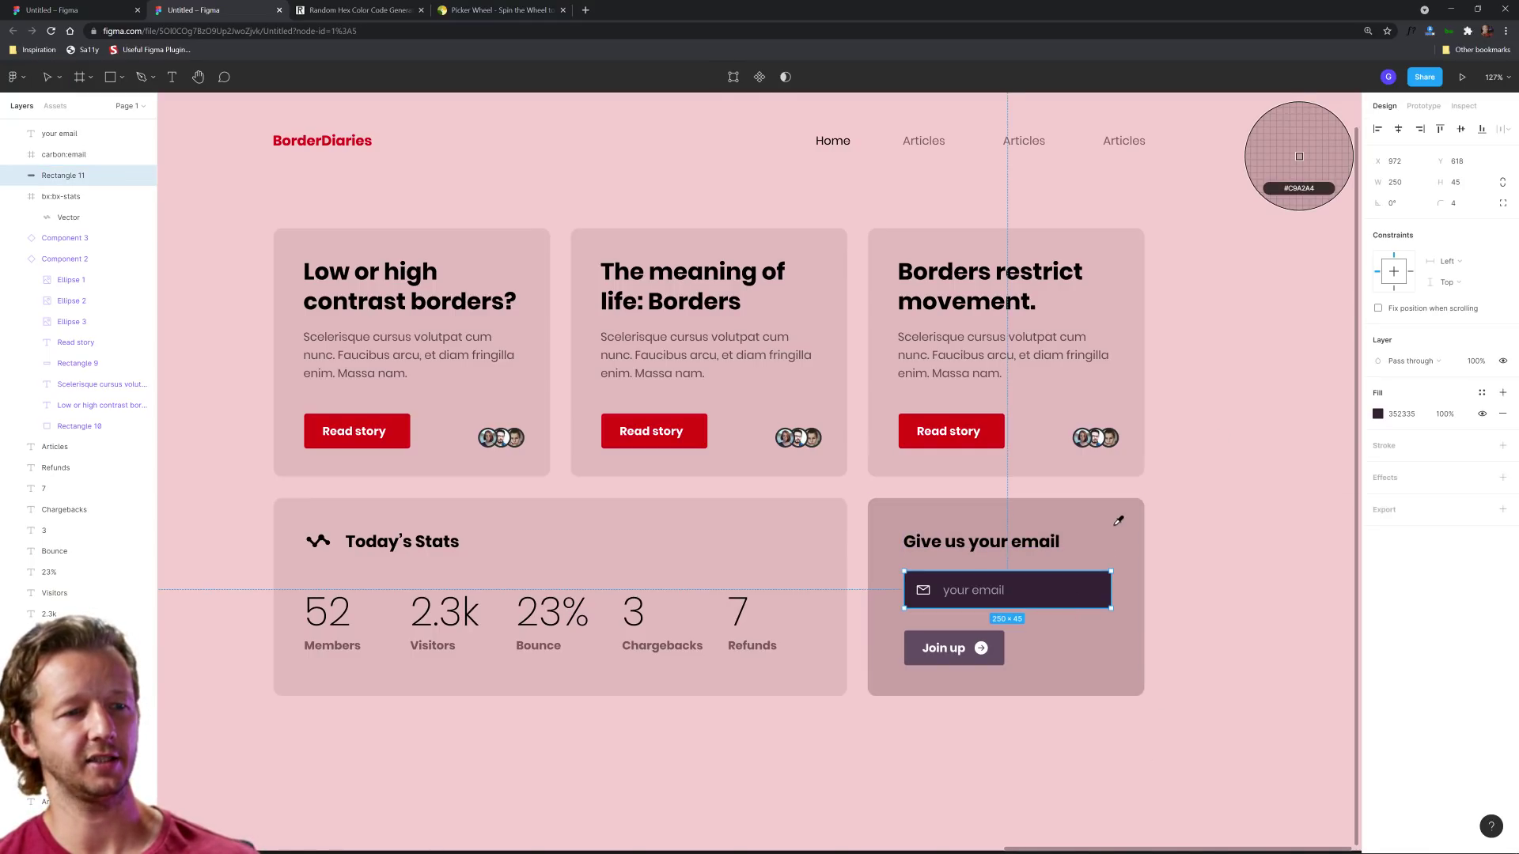
click(1118, 529)
click(1376, 415)
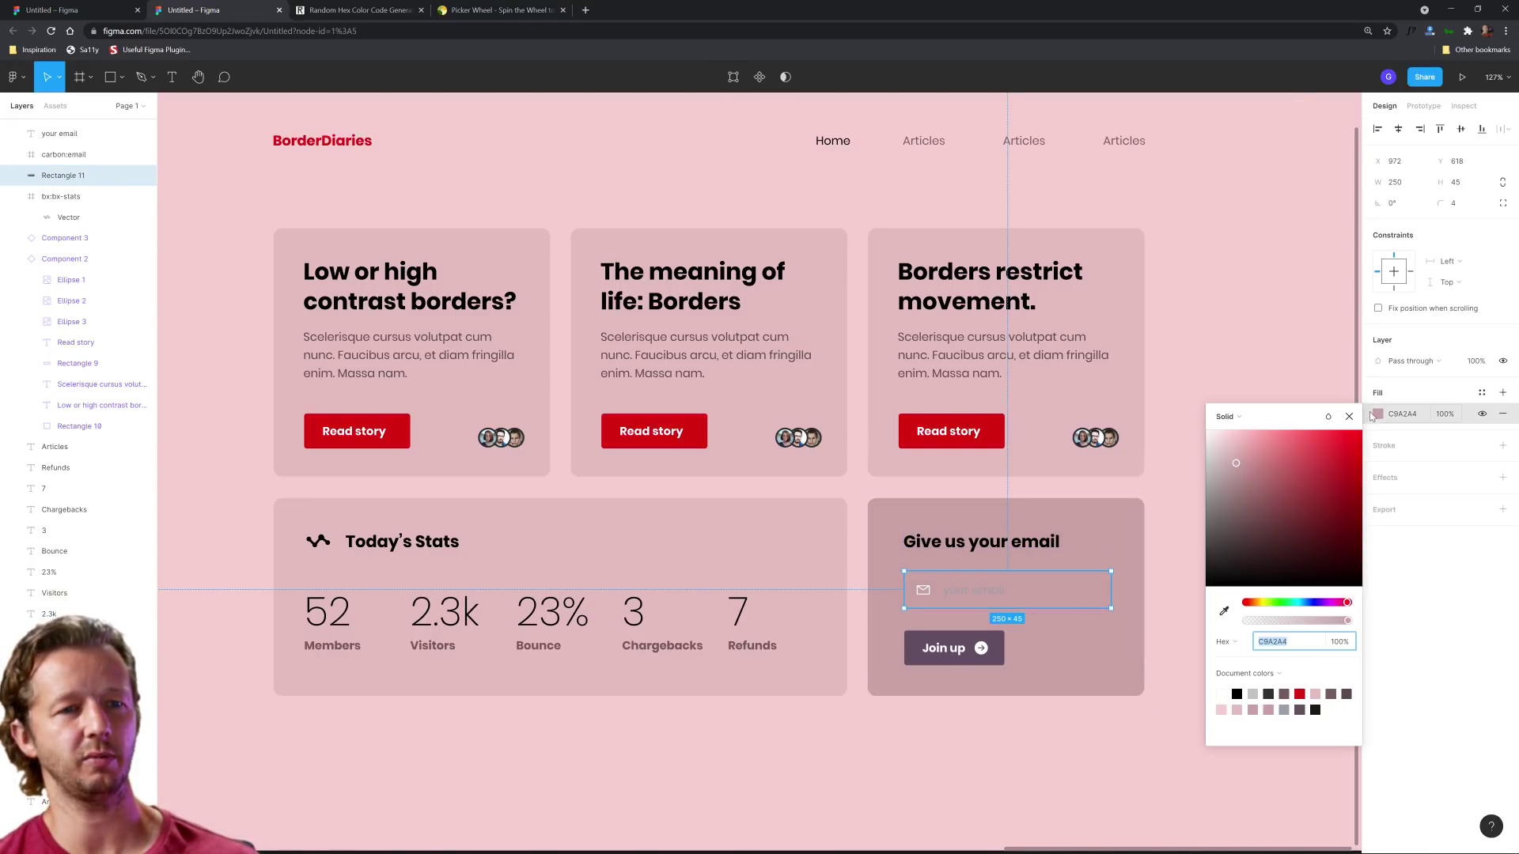
mouse_move(1241, 455)
mouse_down()
mouse_move(1236, 470)
mouse_move(1227, 457)
mouse_move(1240, 485)
mouse_up()
Recolour the your email placeholder text by sampling the input box's fill and darkening it to 423536
click(984, 596)
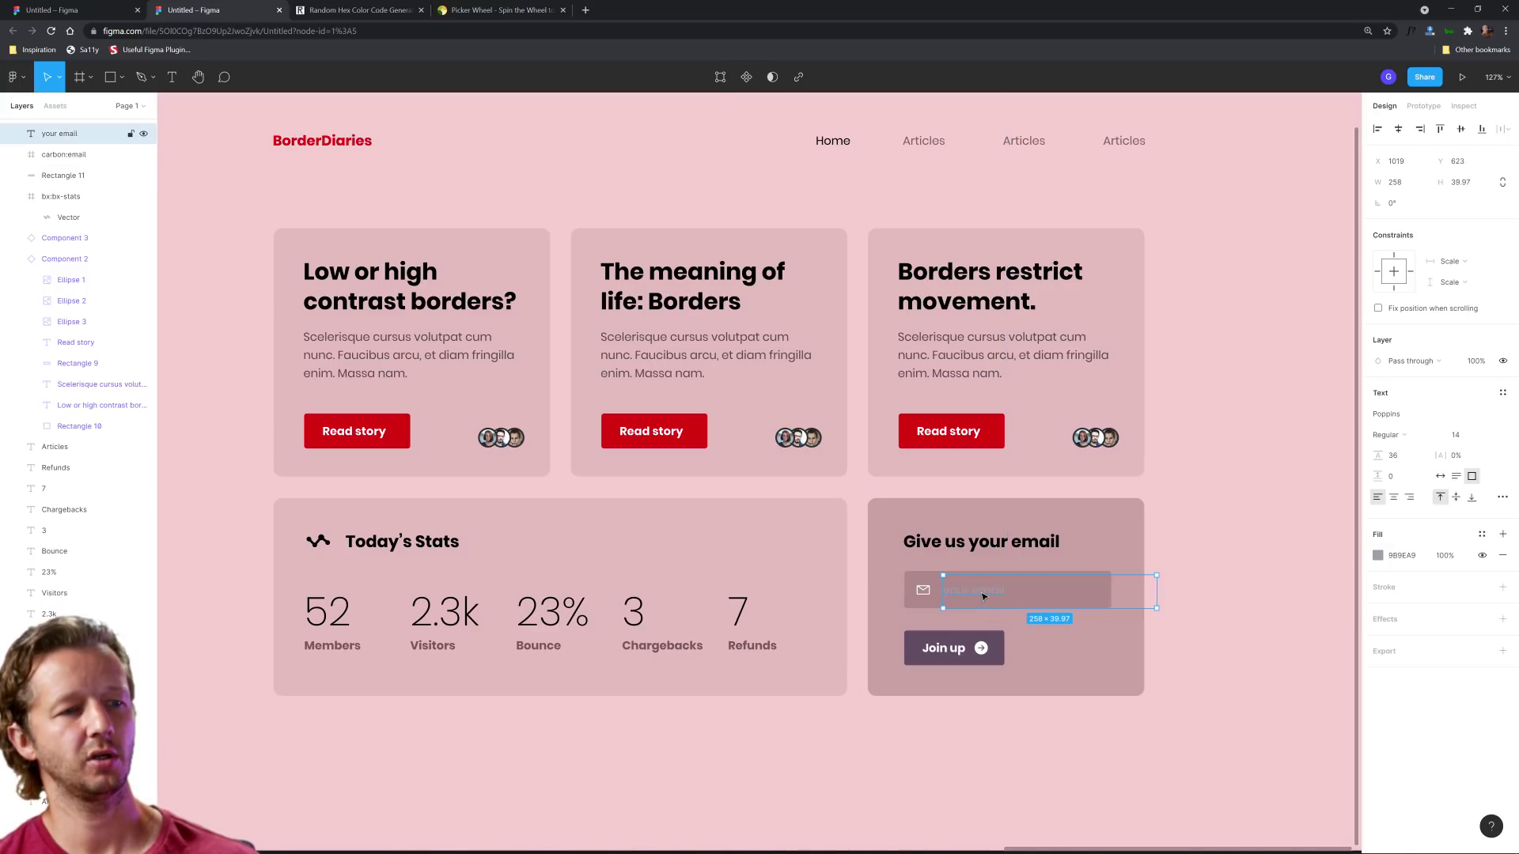
click(1377, 556)
click(1224, 707)
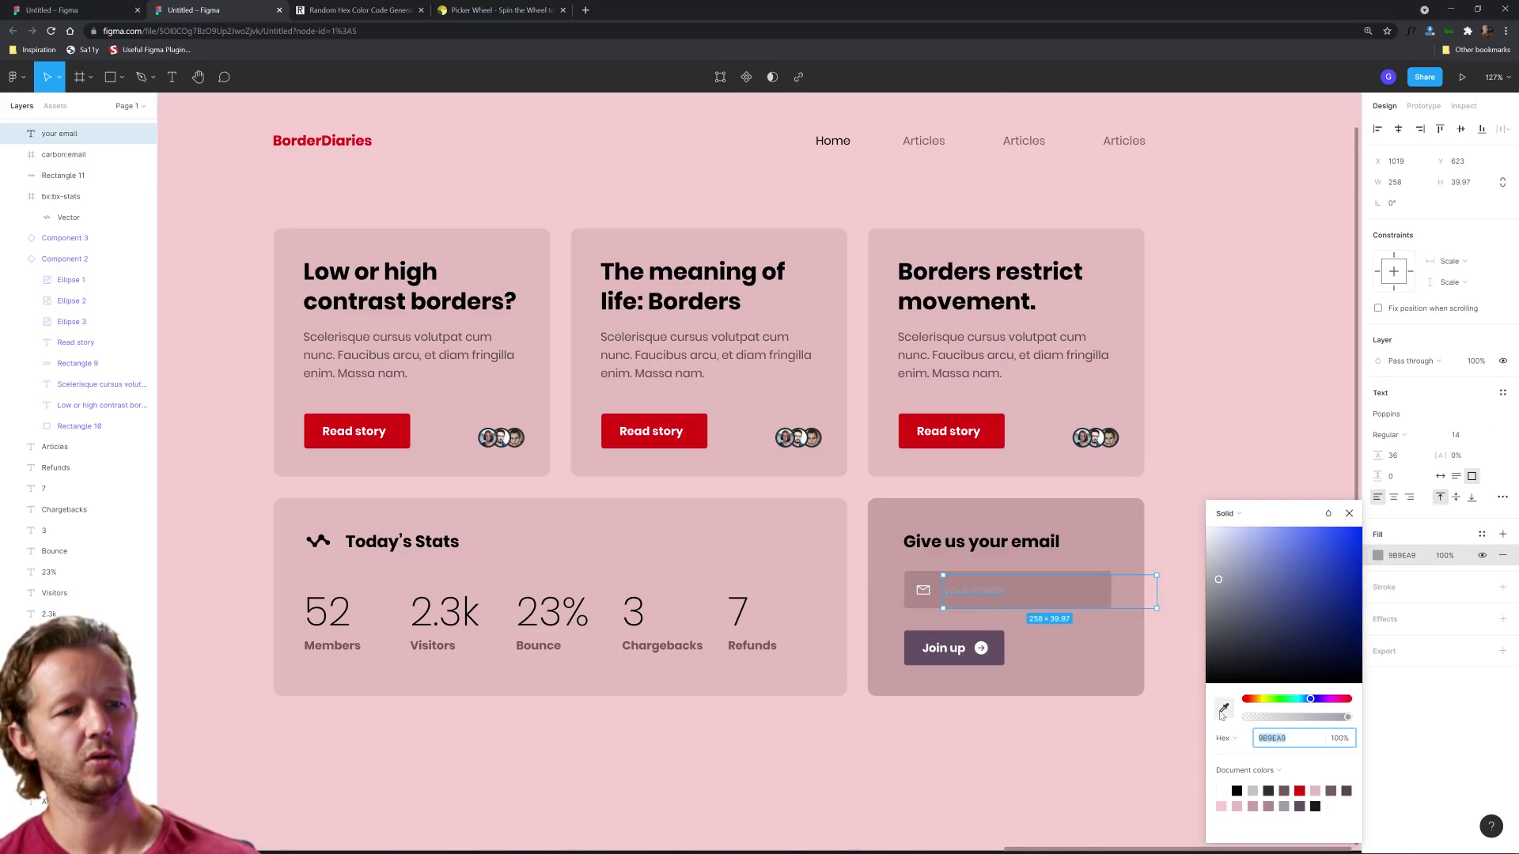
click(1061, 583)
drag(1239, 575, 1237, 647)
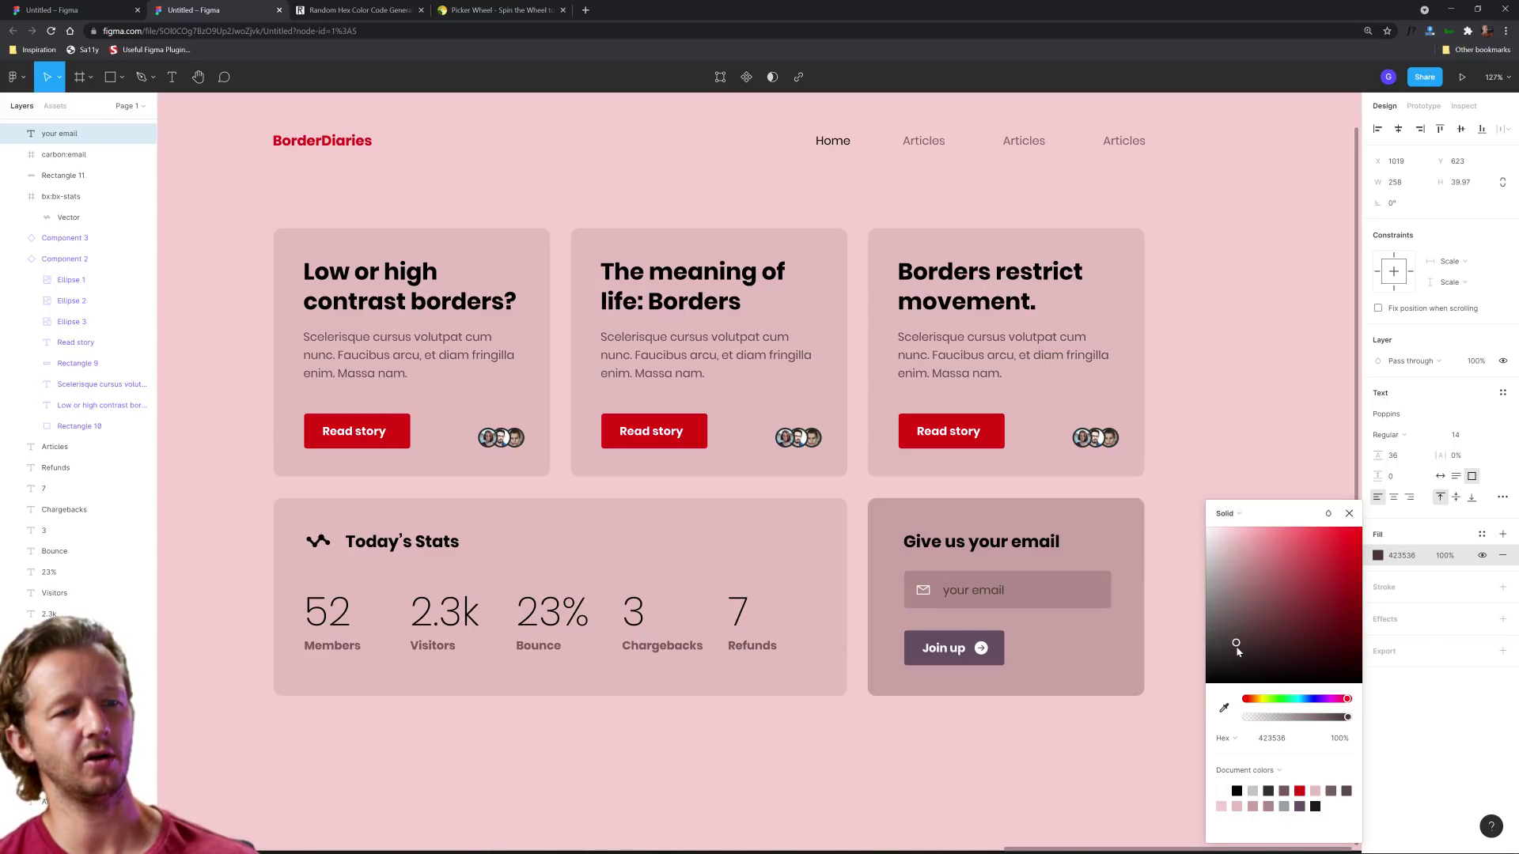
Give the envelope icon's vector the placeholder text's dark colour, 423536
click(922, 591)
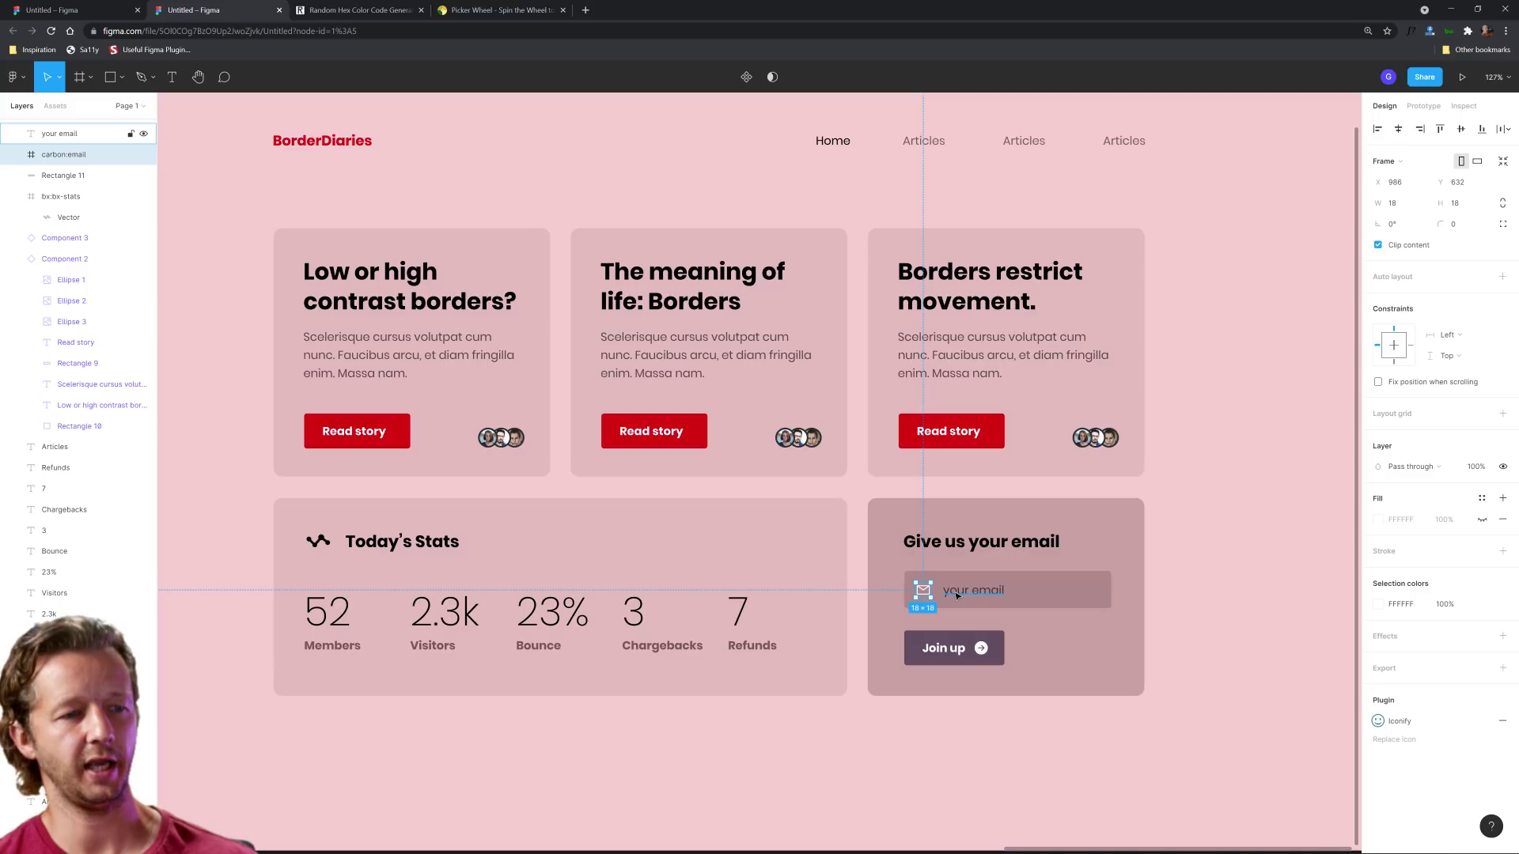
click(957, 595)
click(1402, 555)
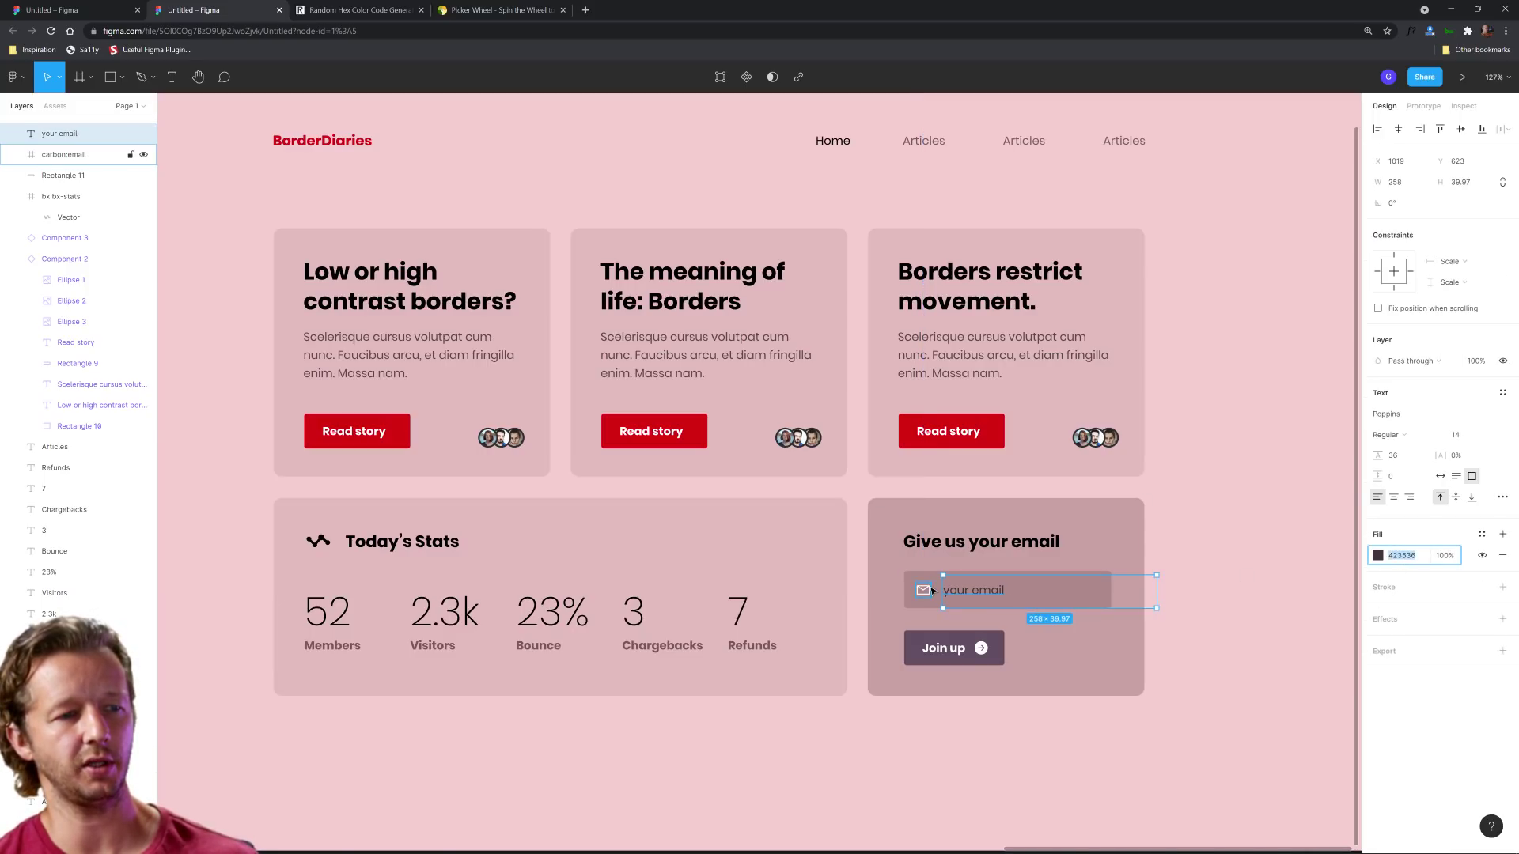
click(932, 591)
double_click(923, 591)
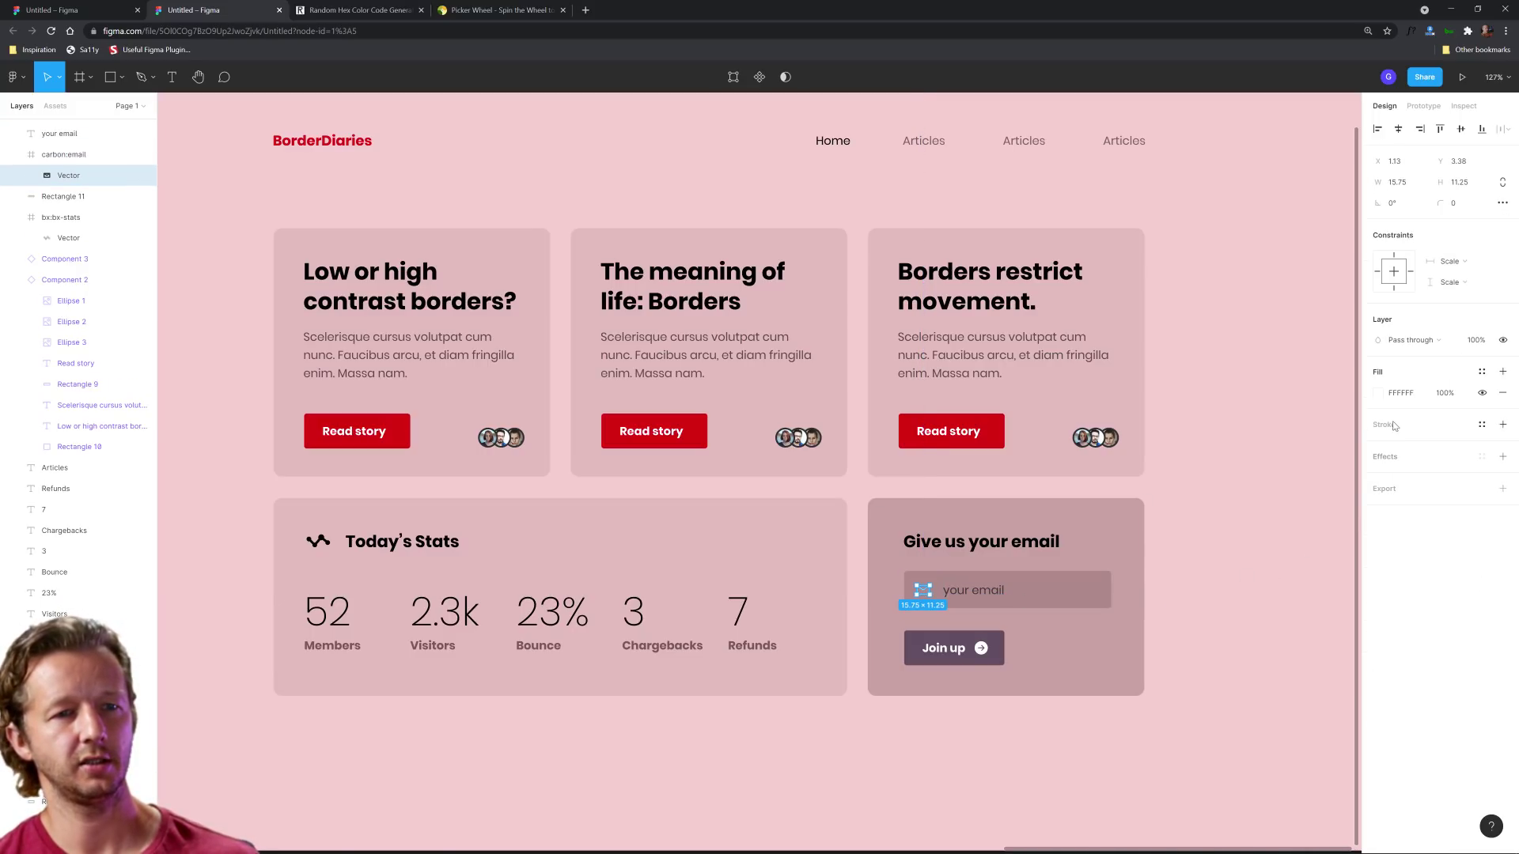
click(1402, 393)
click(1211, 617)
scroll(1127, 649, up, 5)
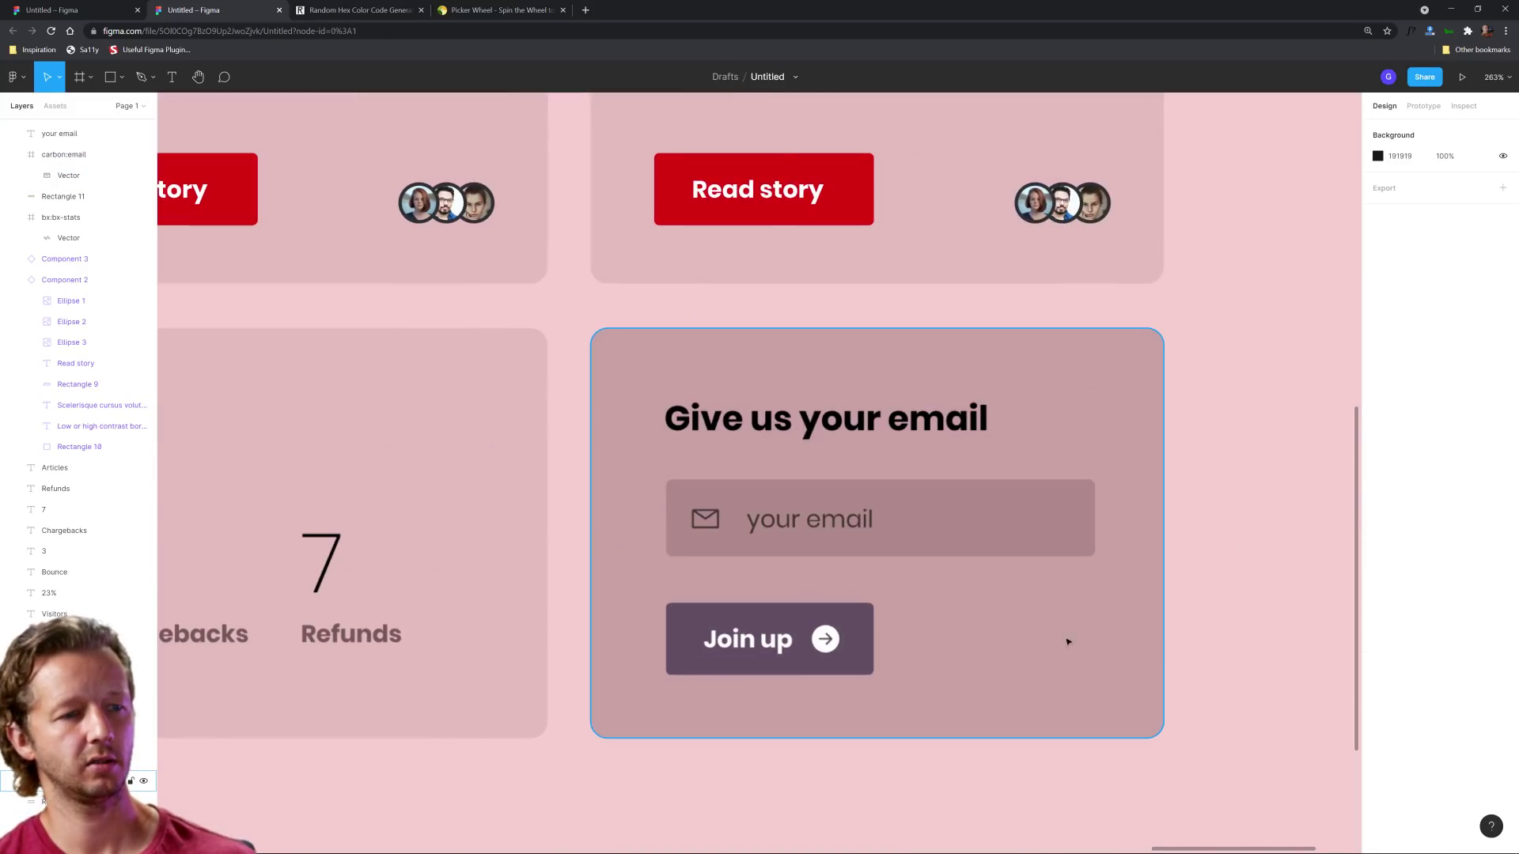
Try the Read story buttons' red, DA0510, as the Join up button's fill
click(820, 625)
scroll(832, 625, down, 3)
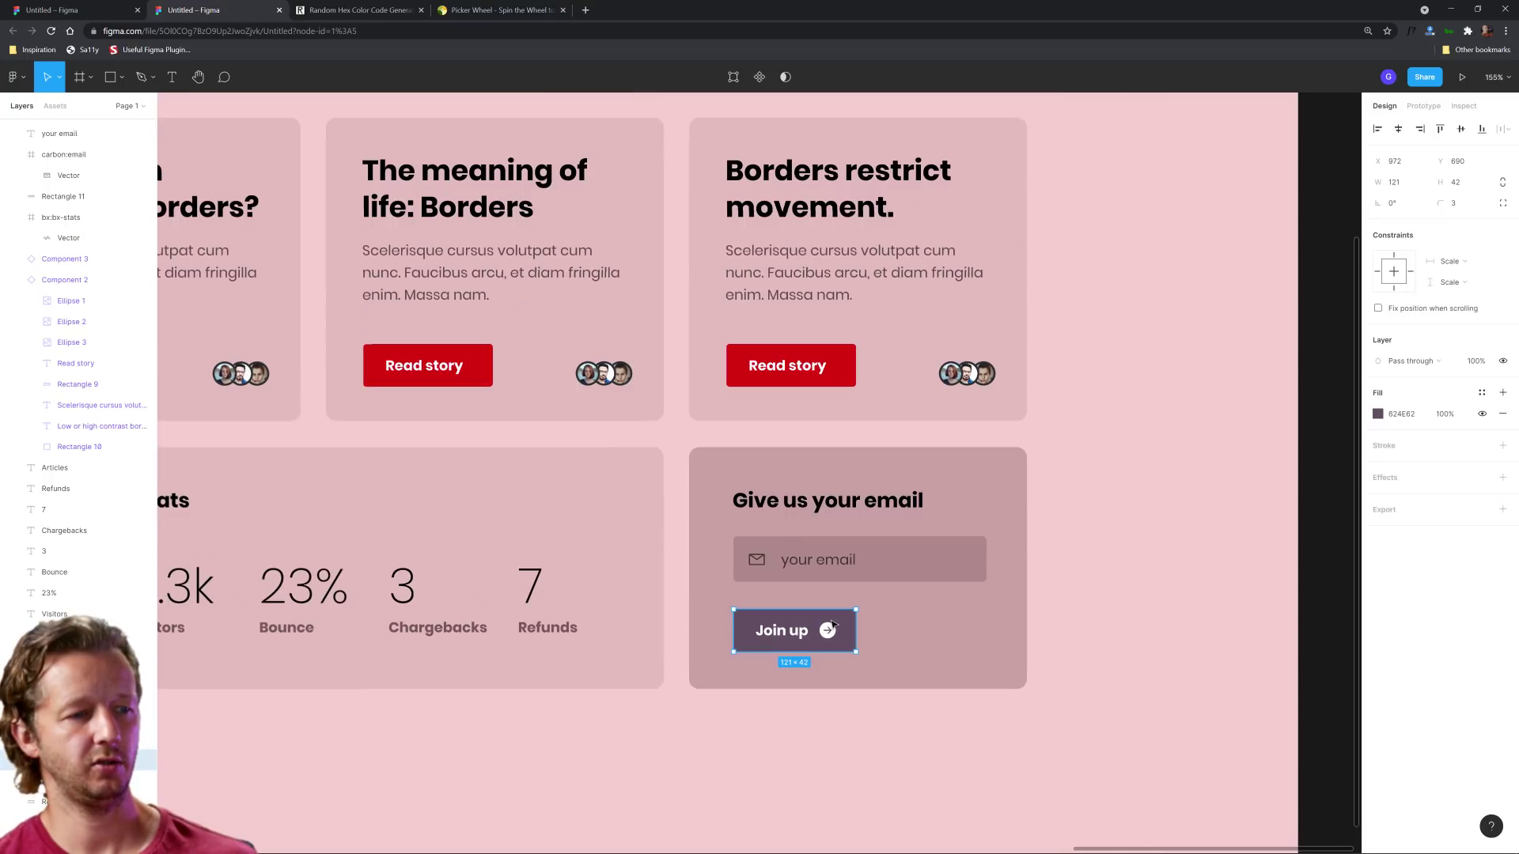
key(i)
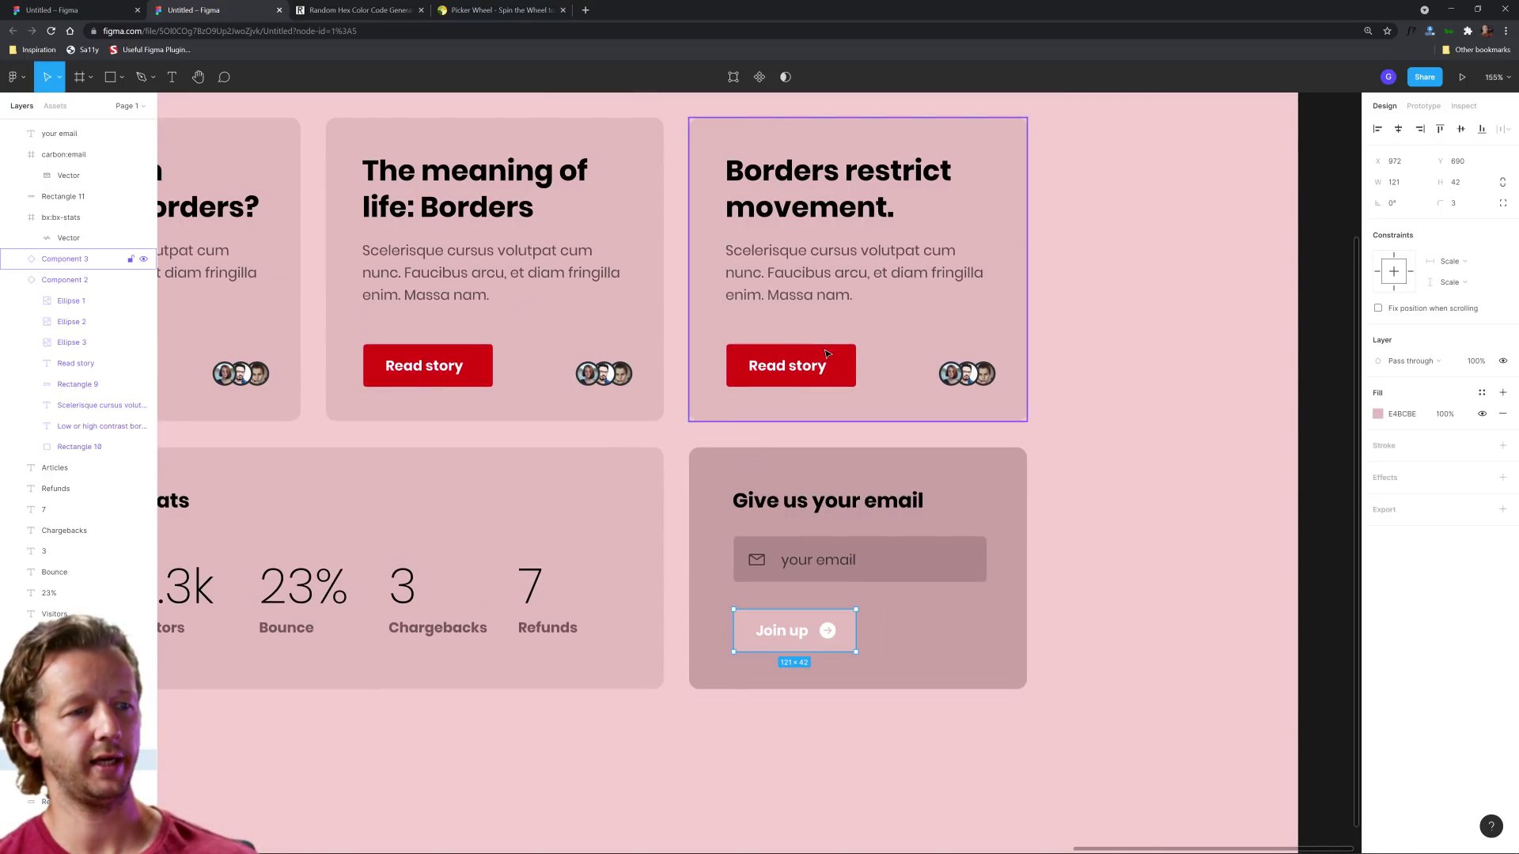
click(823, 352)
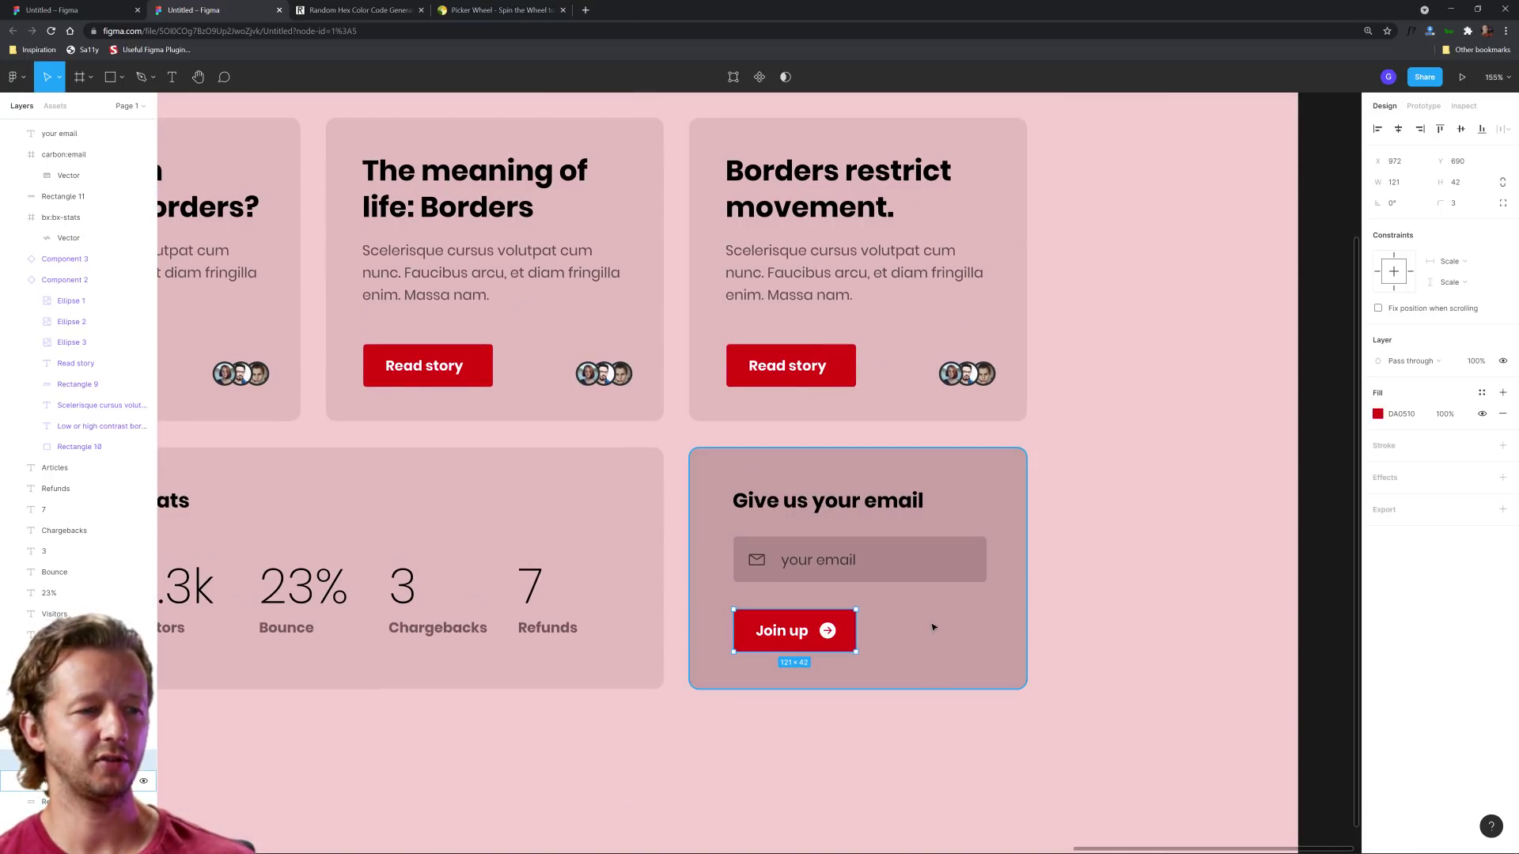
key(ctrl+z)
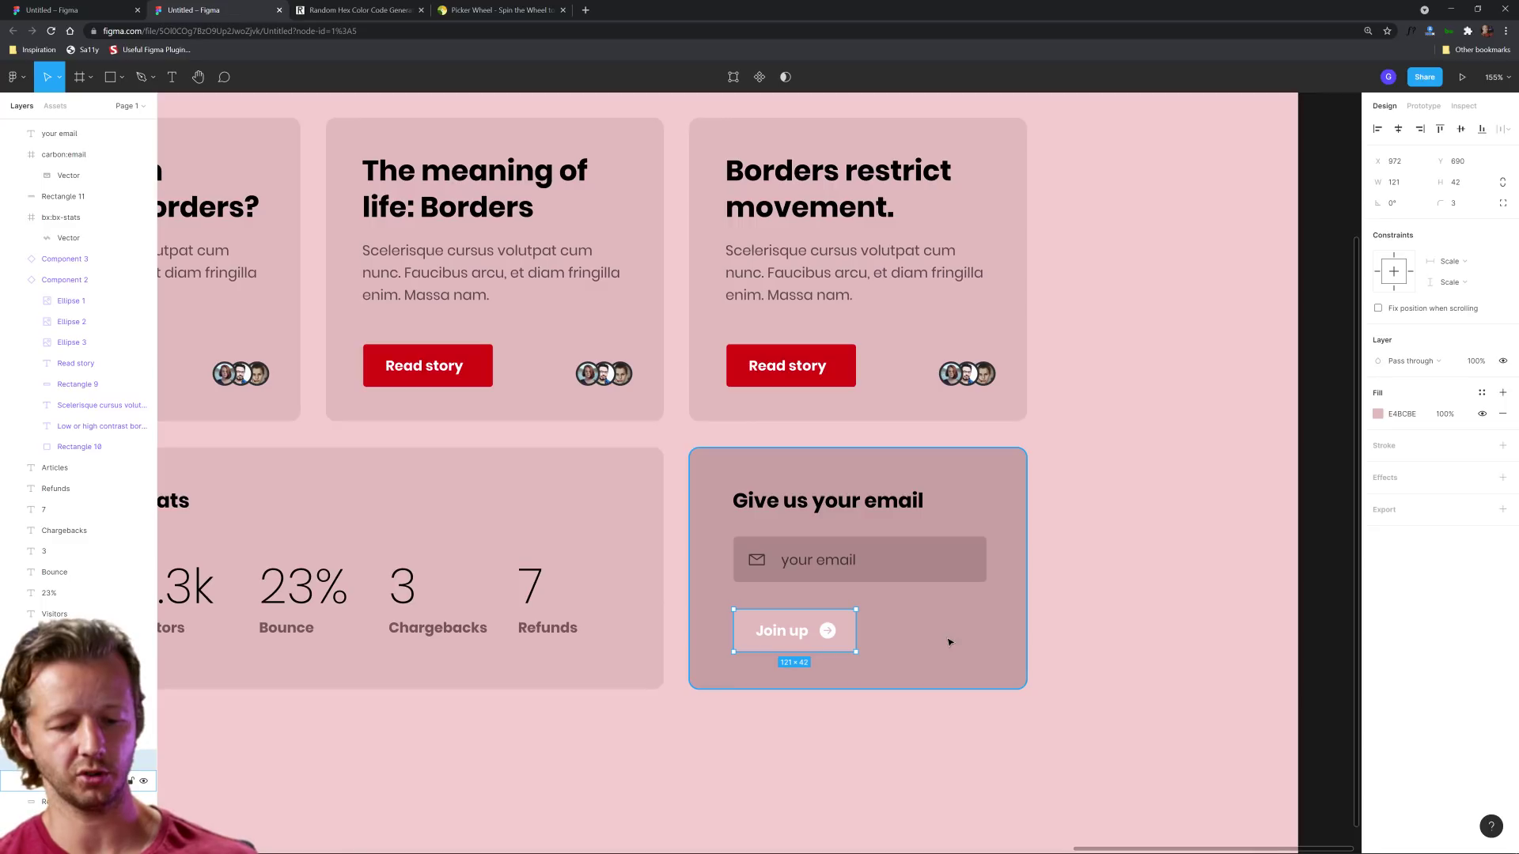
Fill the Join up button with the email card's sampled C9A2A4 and lighten it to E3BEC0
key(i)
click(952, 642)
click(1377, 413)
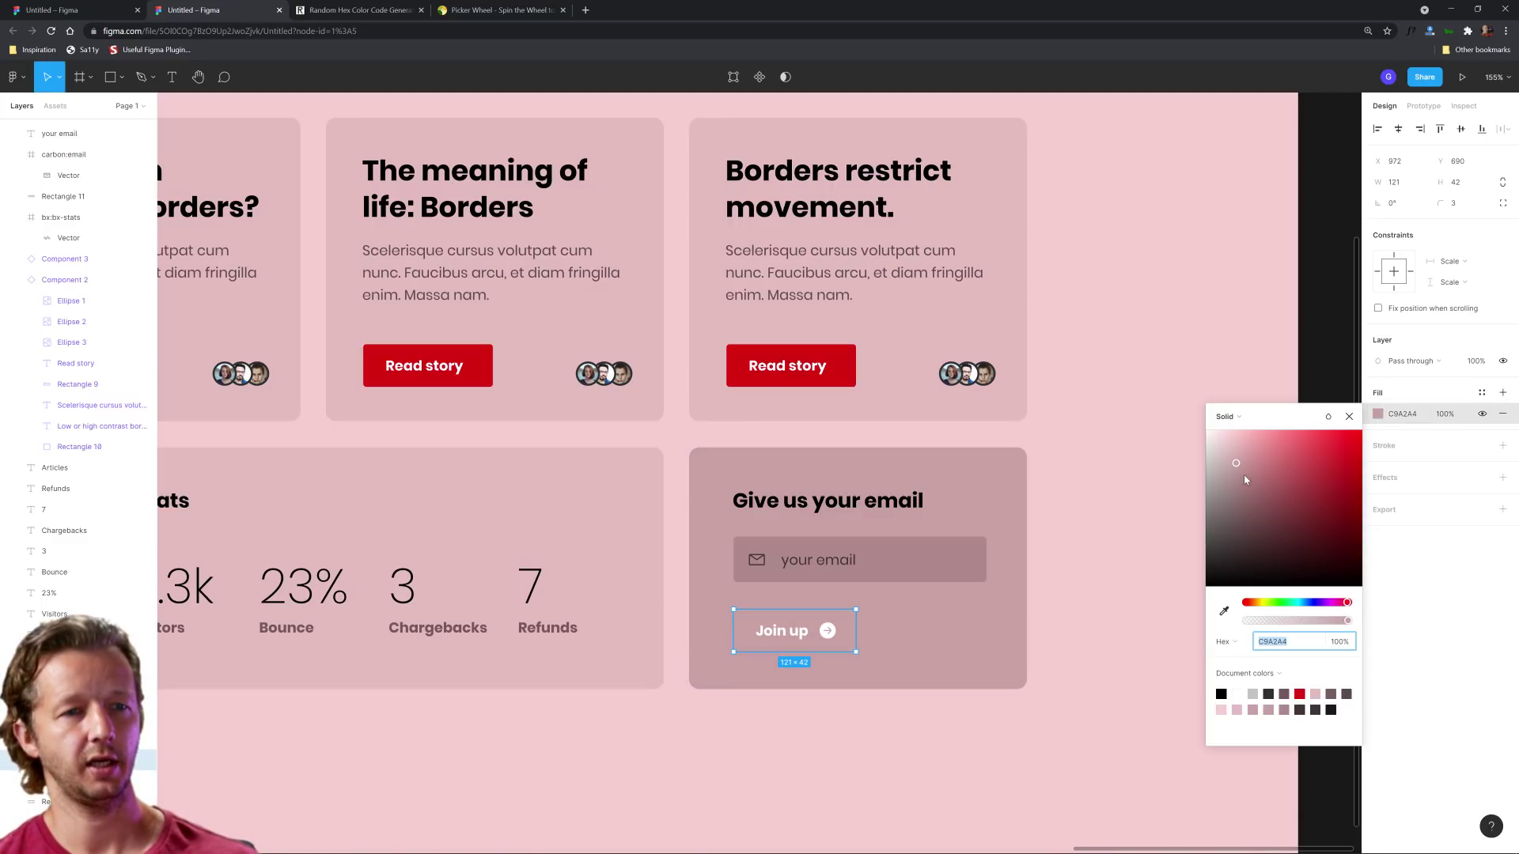
drag(1236, 472, 1232, 453)
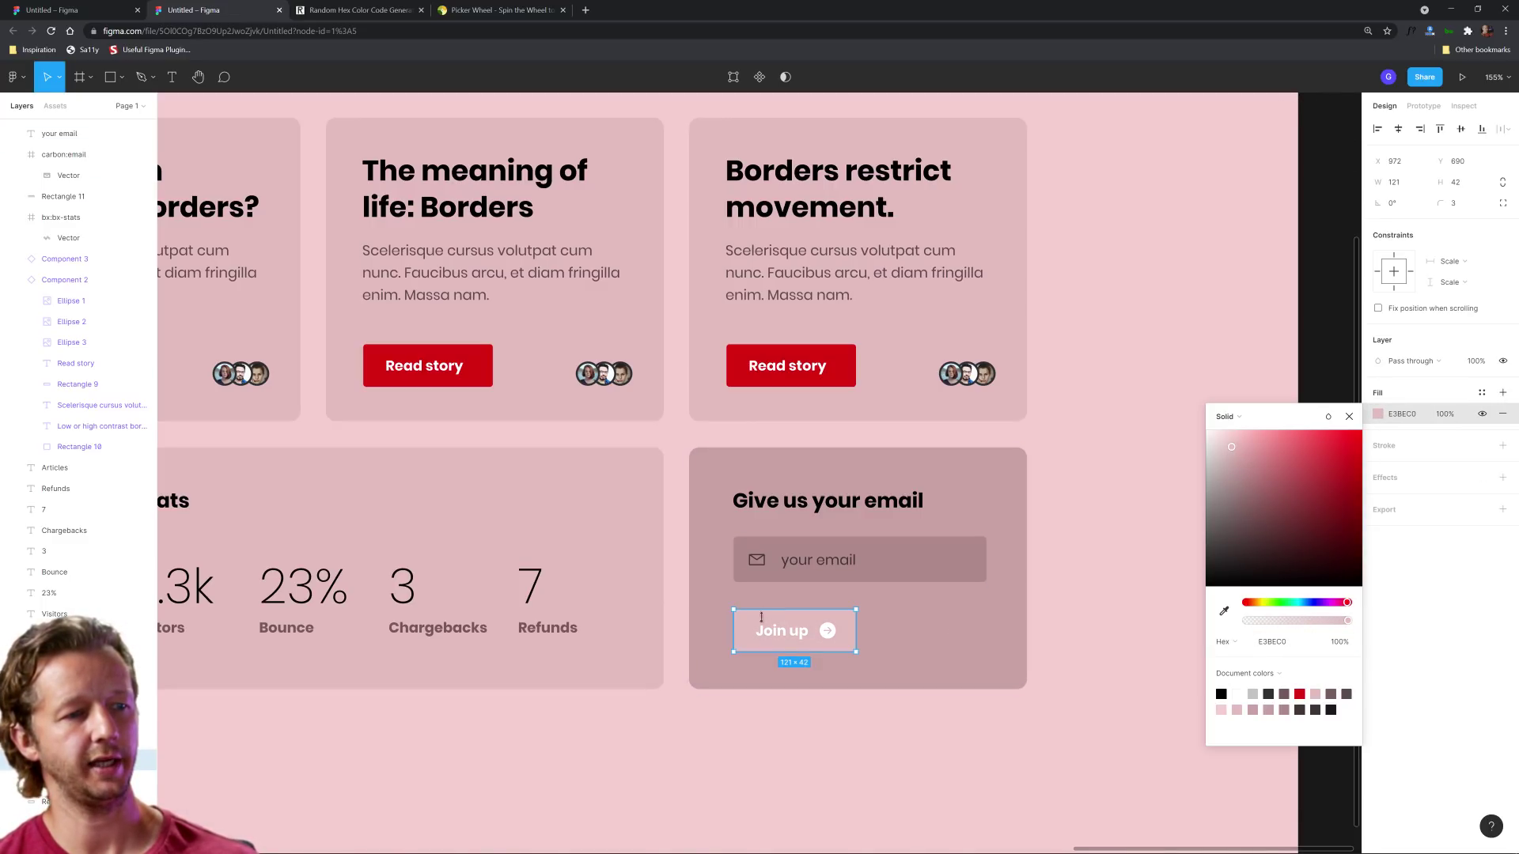
Set the Join up button's label to black
double_click(830, 631)
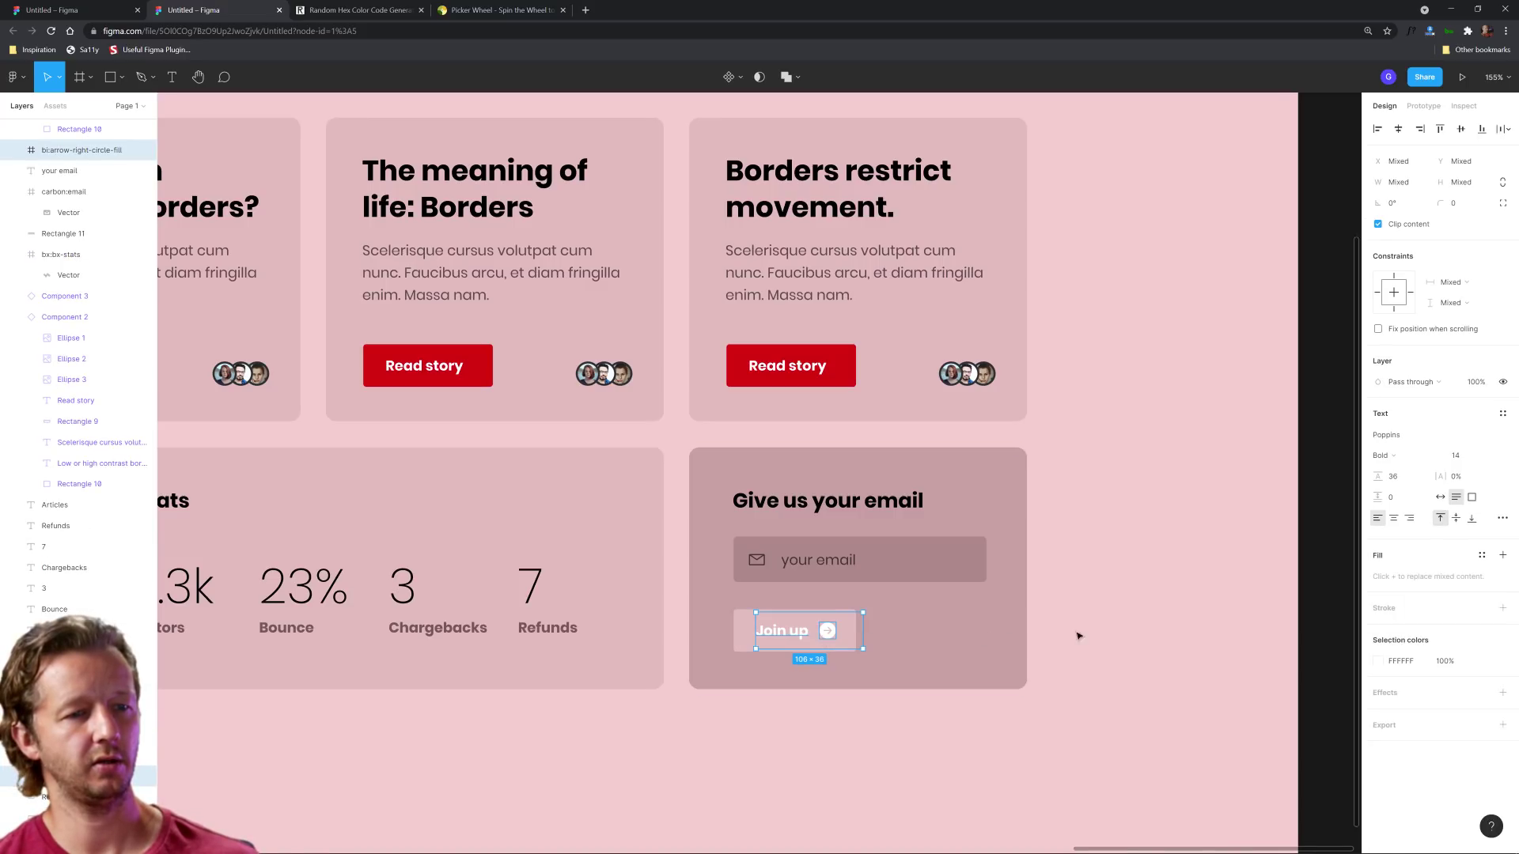
key(Escape)
double_click(788, 650)
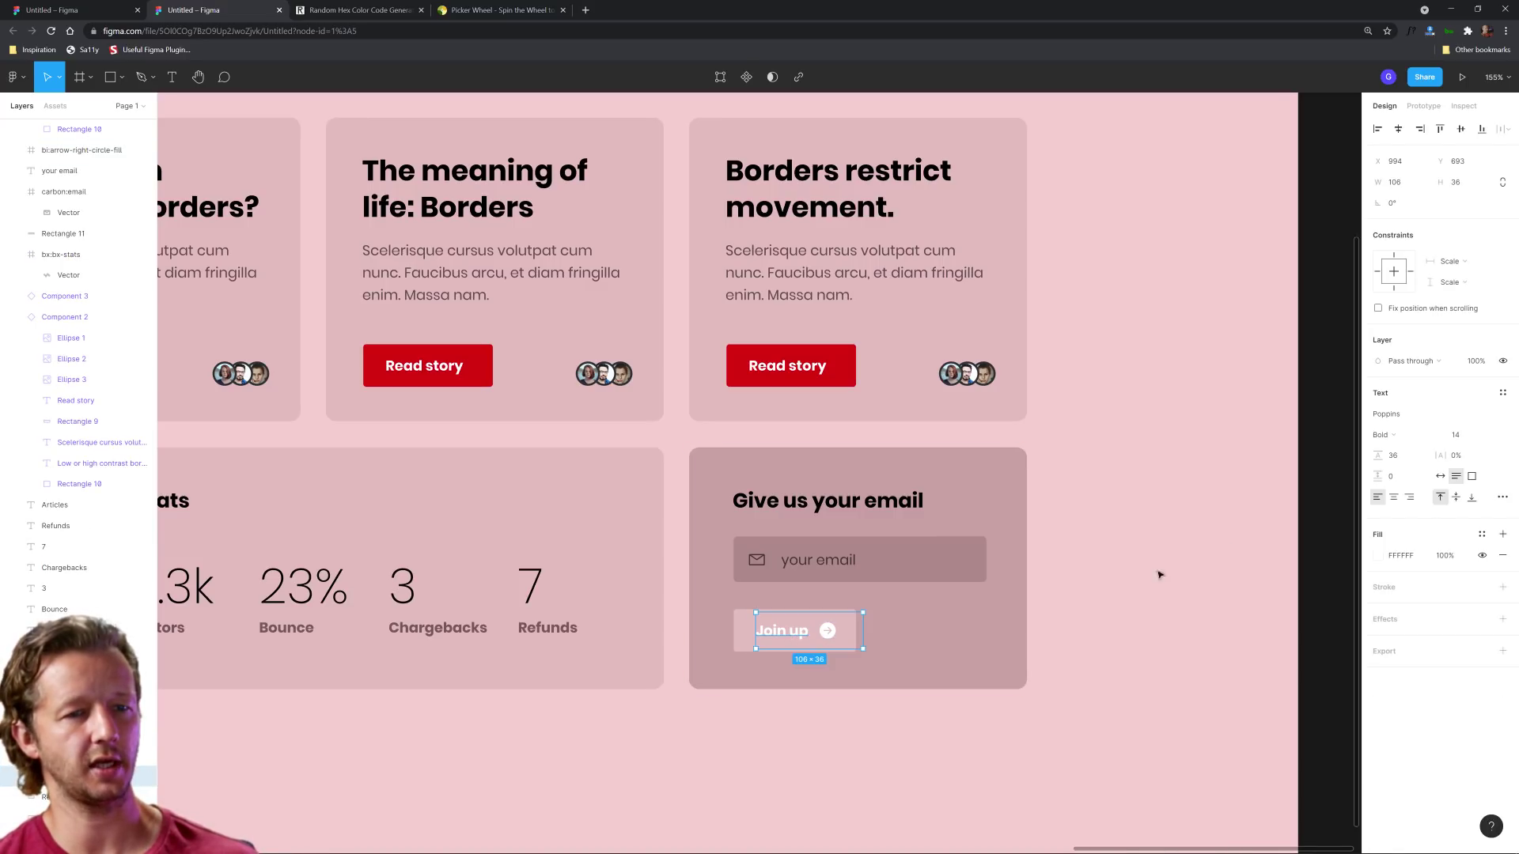
click(1377, 555)
click(838, 751)
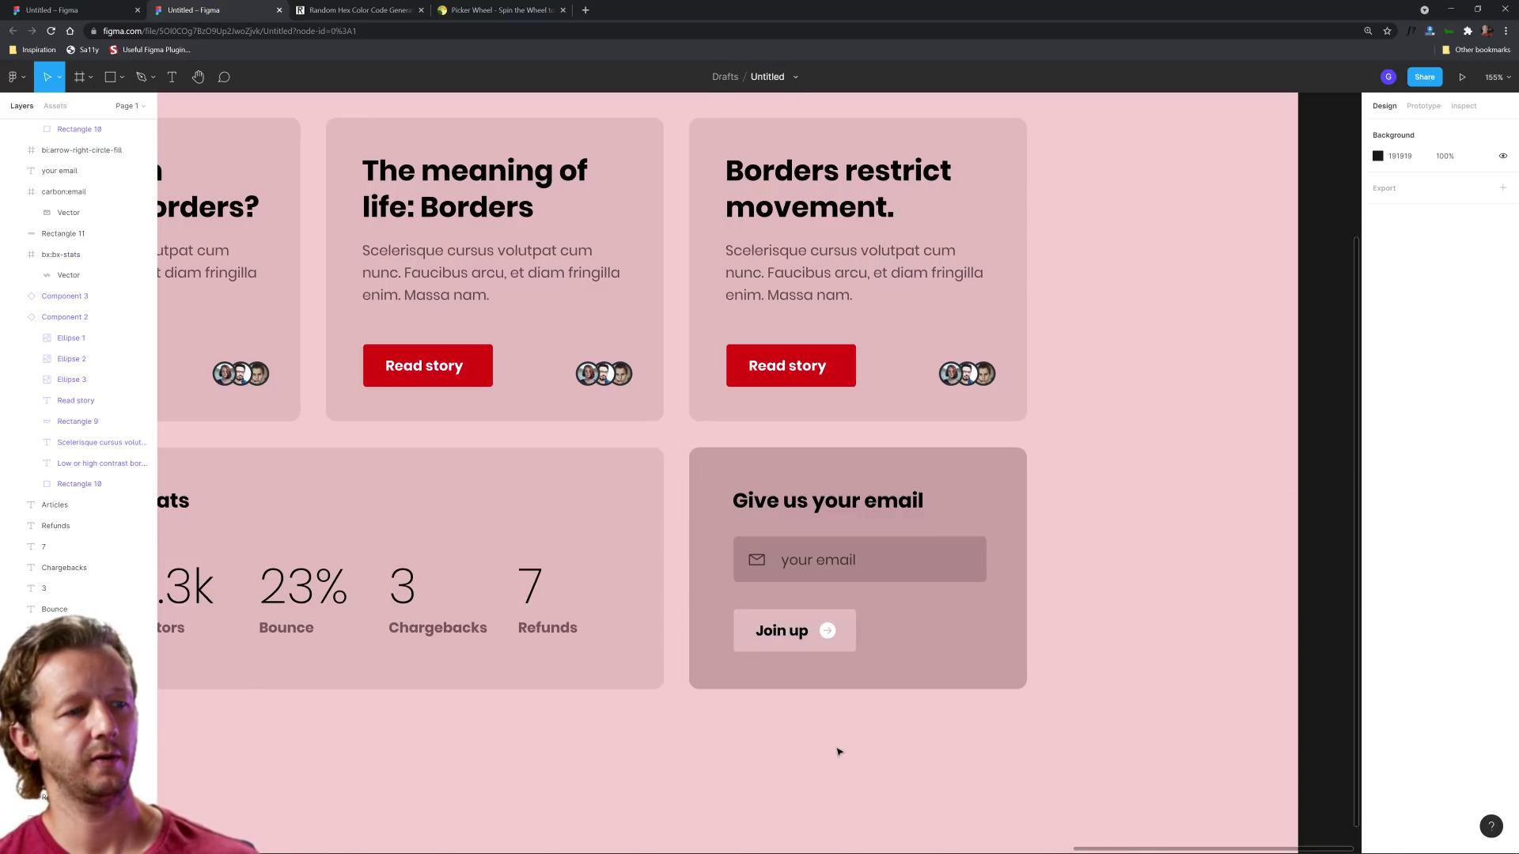
Set the arrow circle icon's group in the Join up button to black
double_click(827, 630)
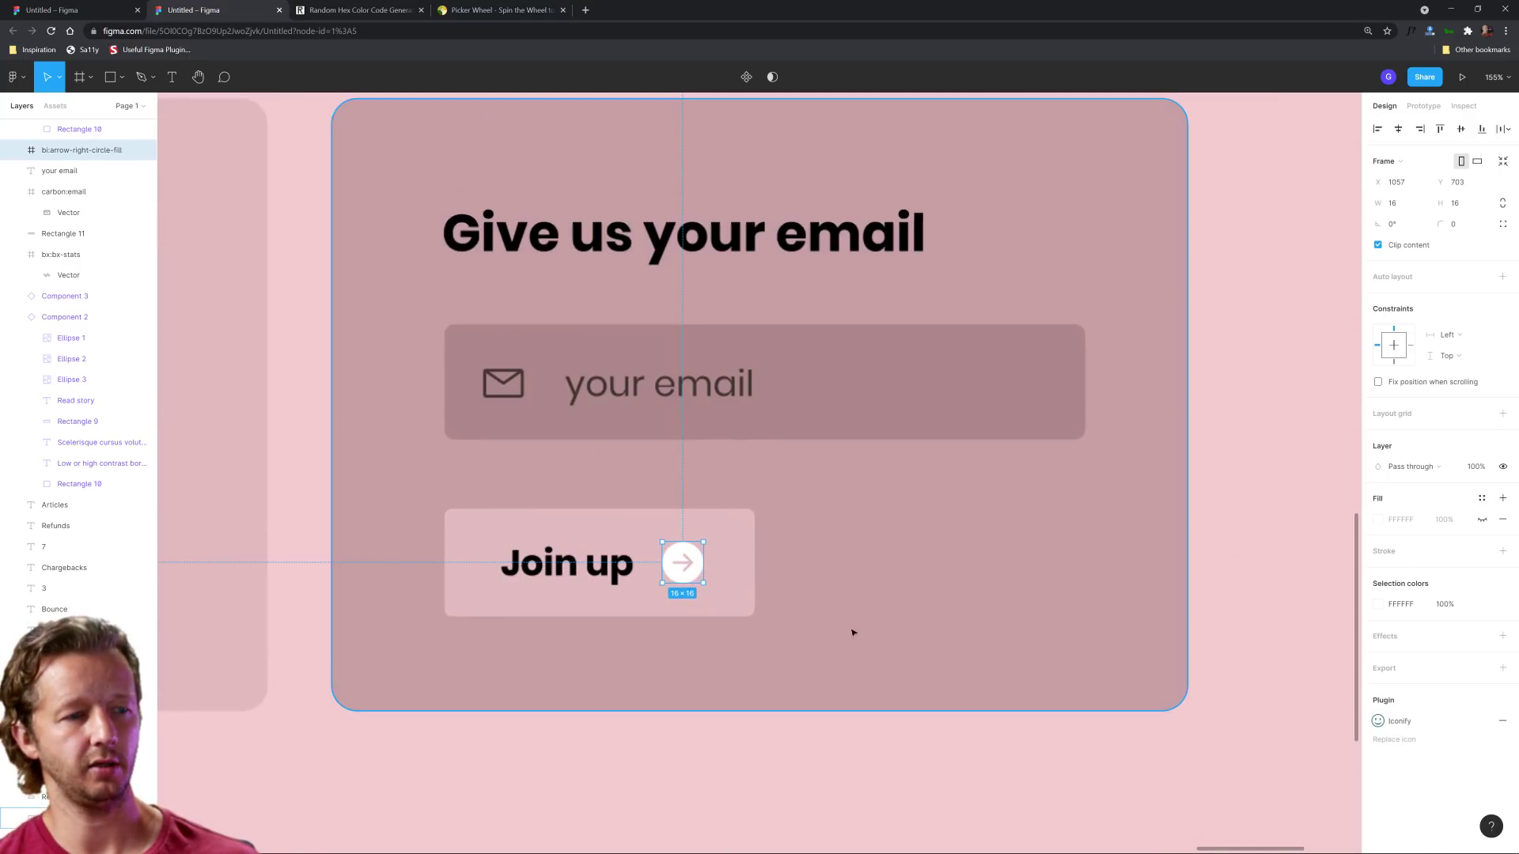
scroll(830, 633, up, 5)
double_click(679, 575)
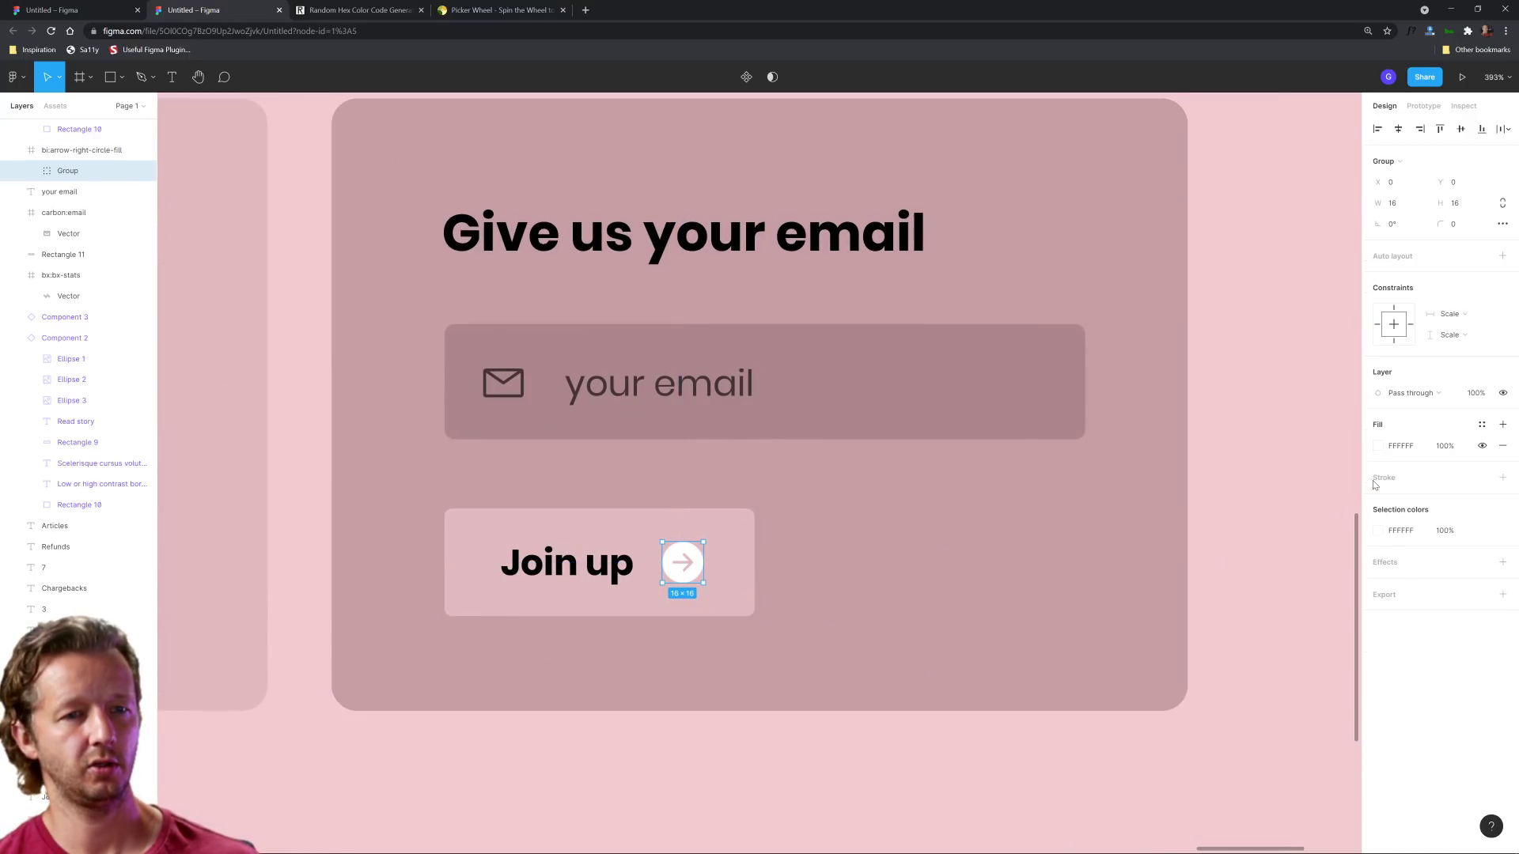
click(1379, 456)
click(1215, 723)
click(683, 783)
scroll(683, 783, down, 5)
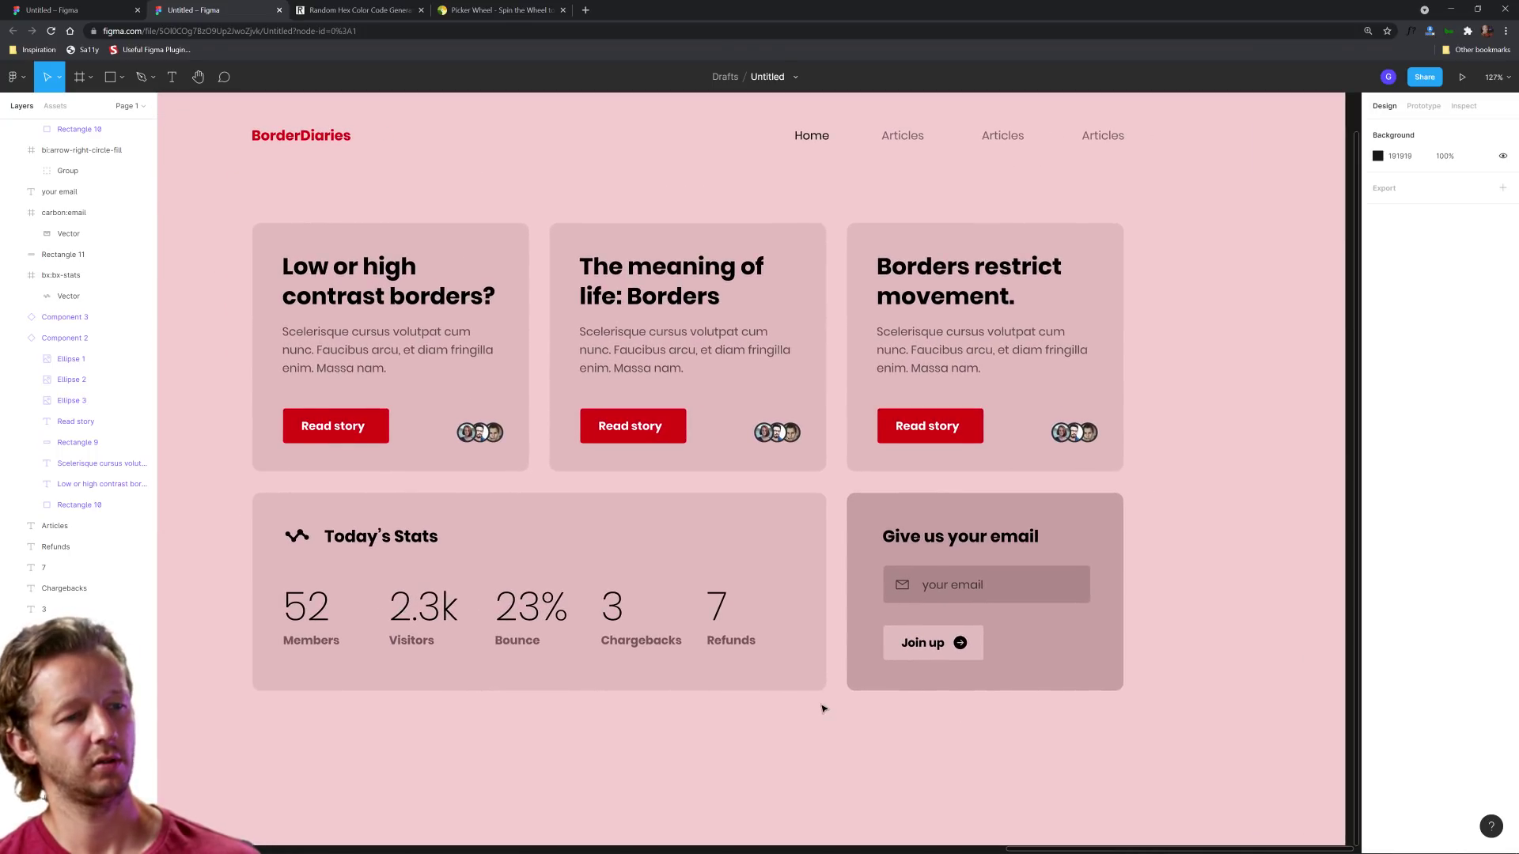
Refill the Join up button with the email card's sampled pink and darken it to 6A4647
scroll(823, 708, down, 3)
scroll(662, 556, left, 5)
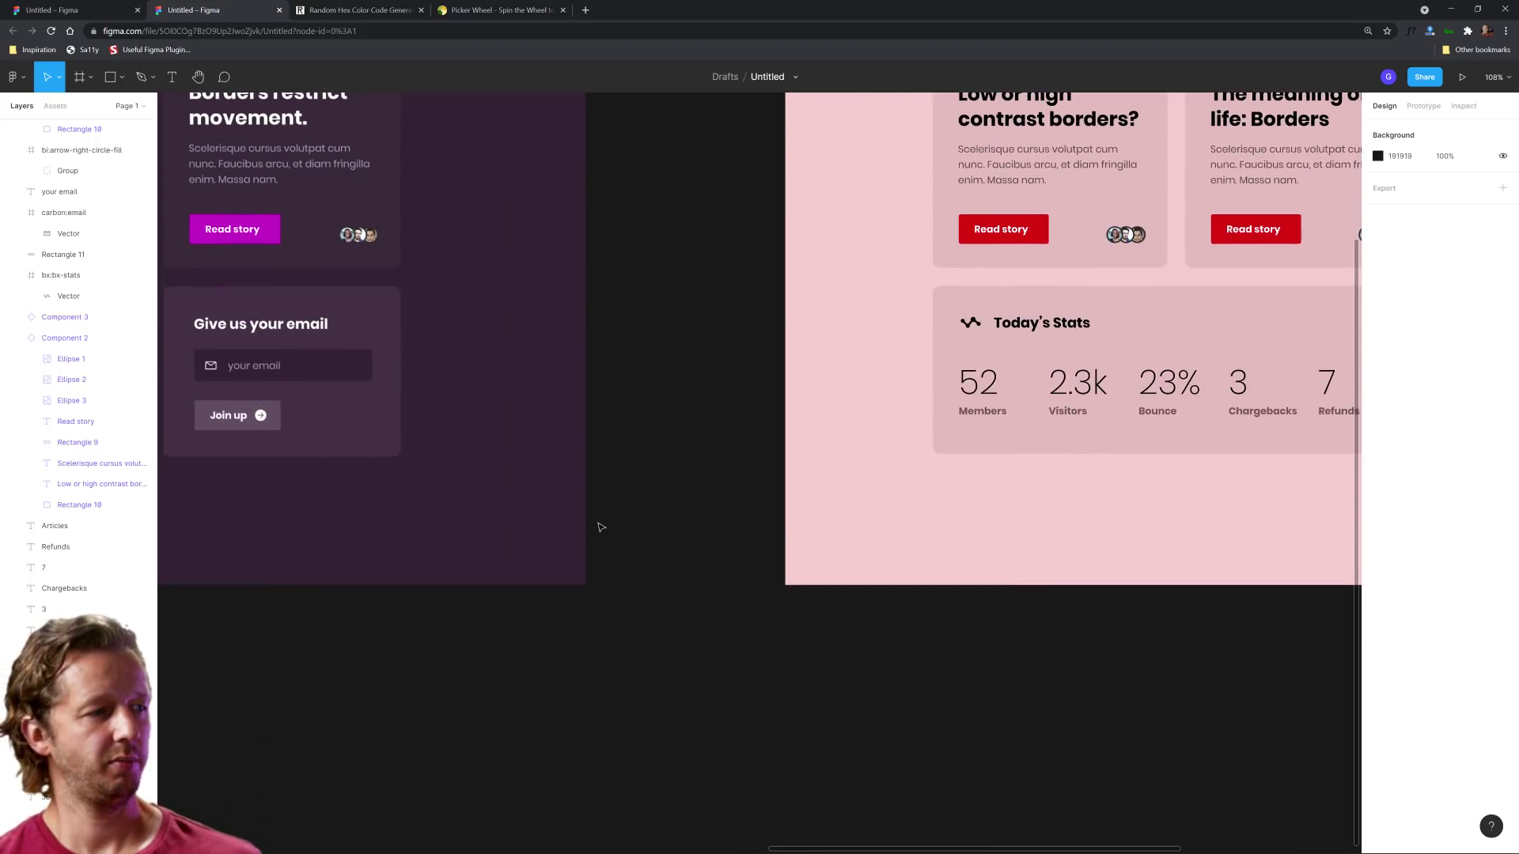
scroll(990, 532, right, 6)
scroll(989, 532, up, 2)
drag(842, 628, 770, 638)
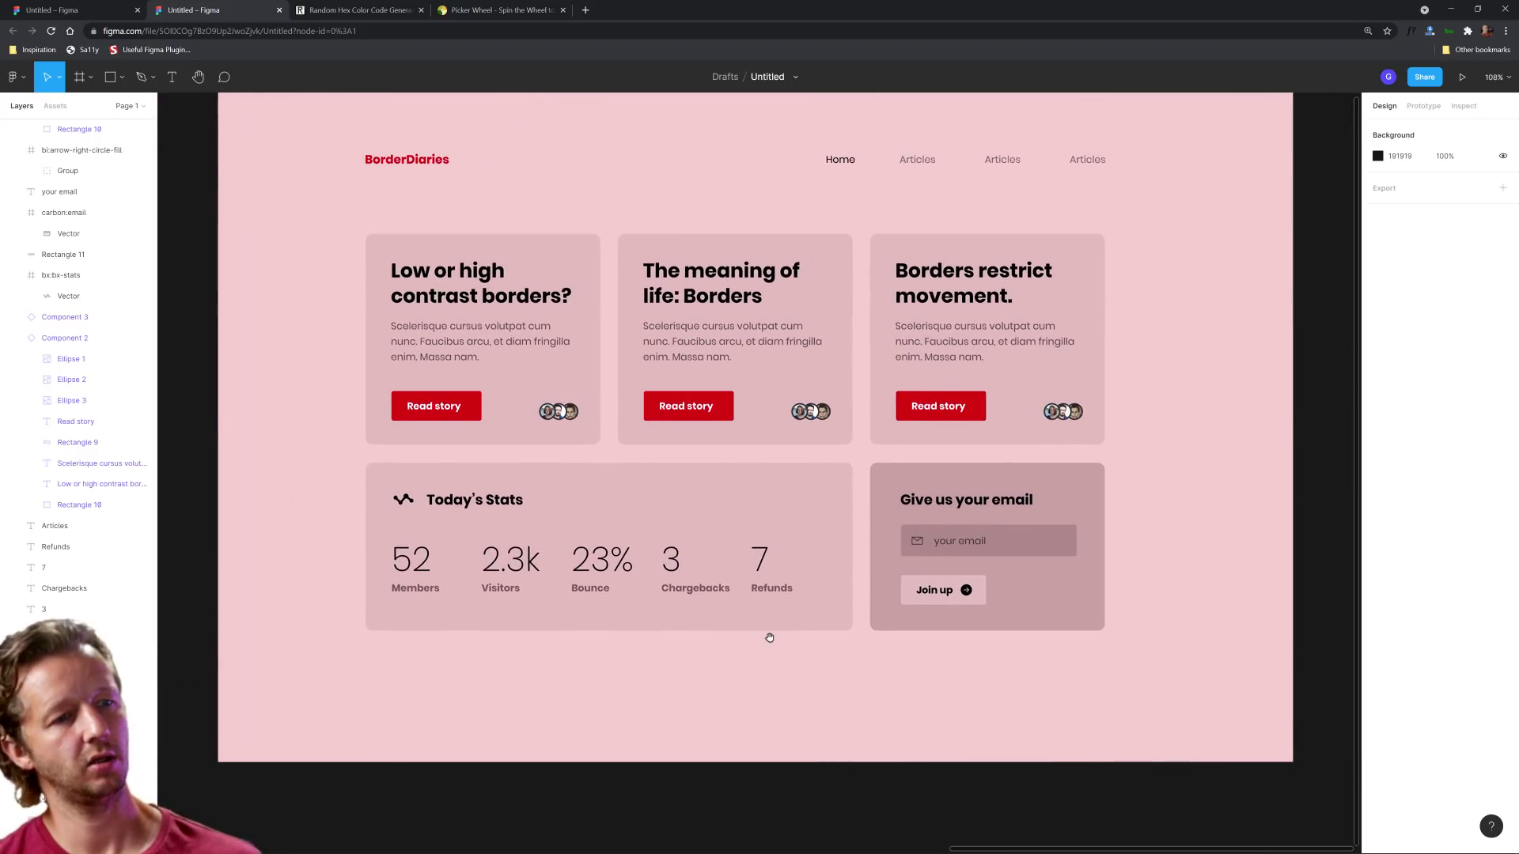
scroll(936, 627, up, 5)
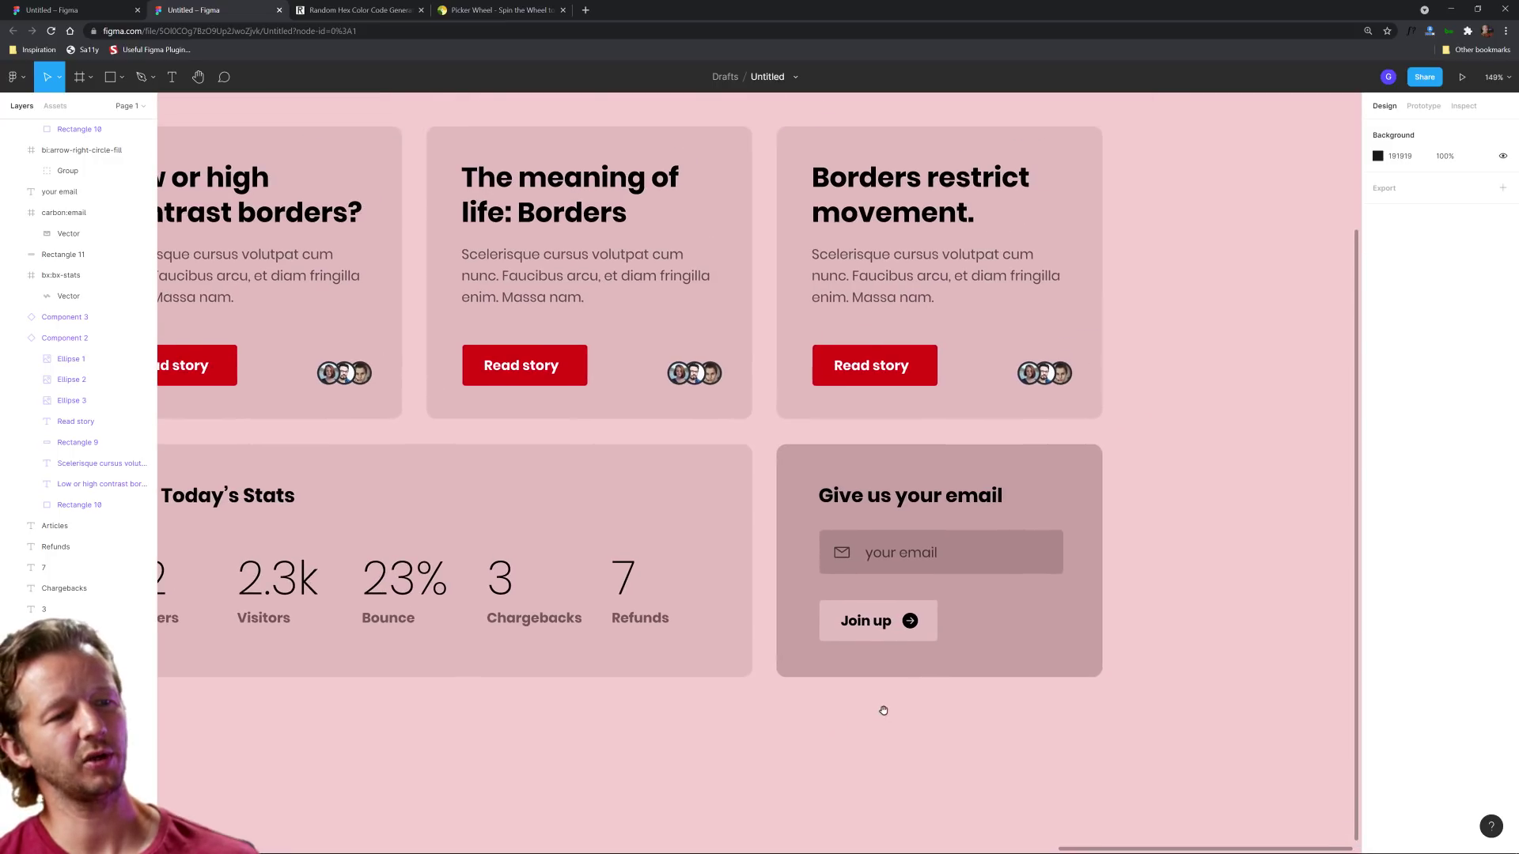
click(820, 616)
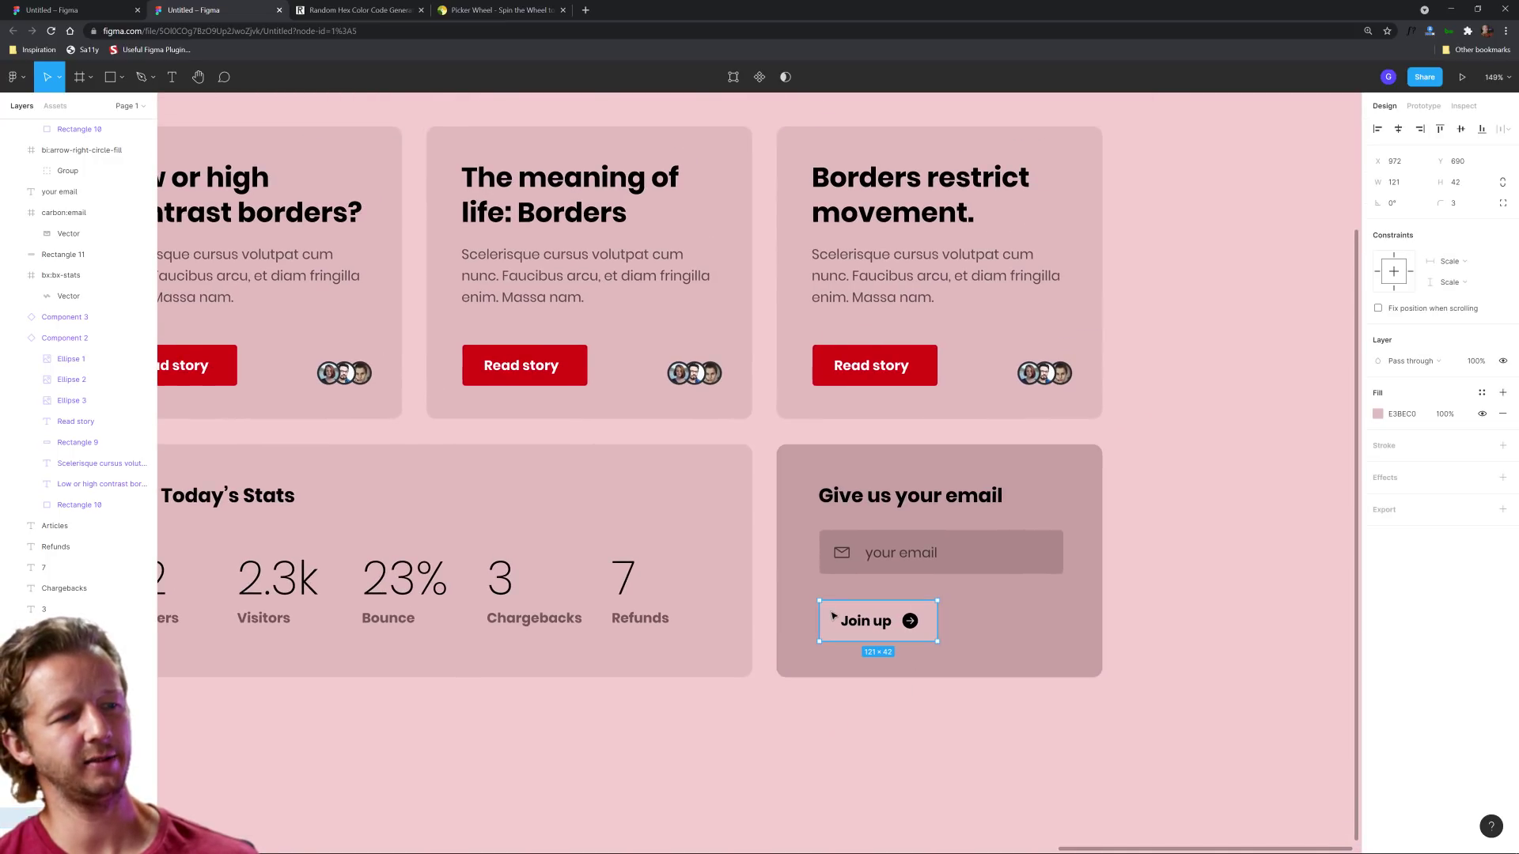
click(1379, 414)
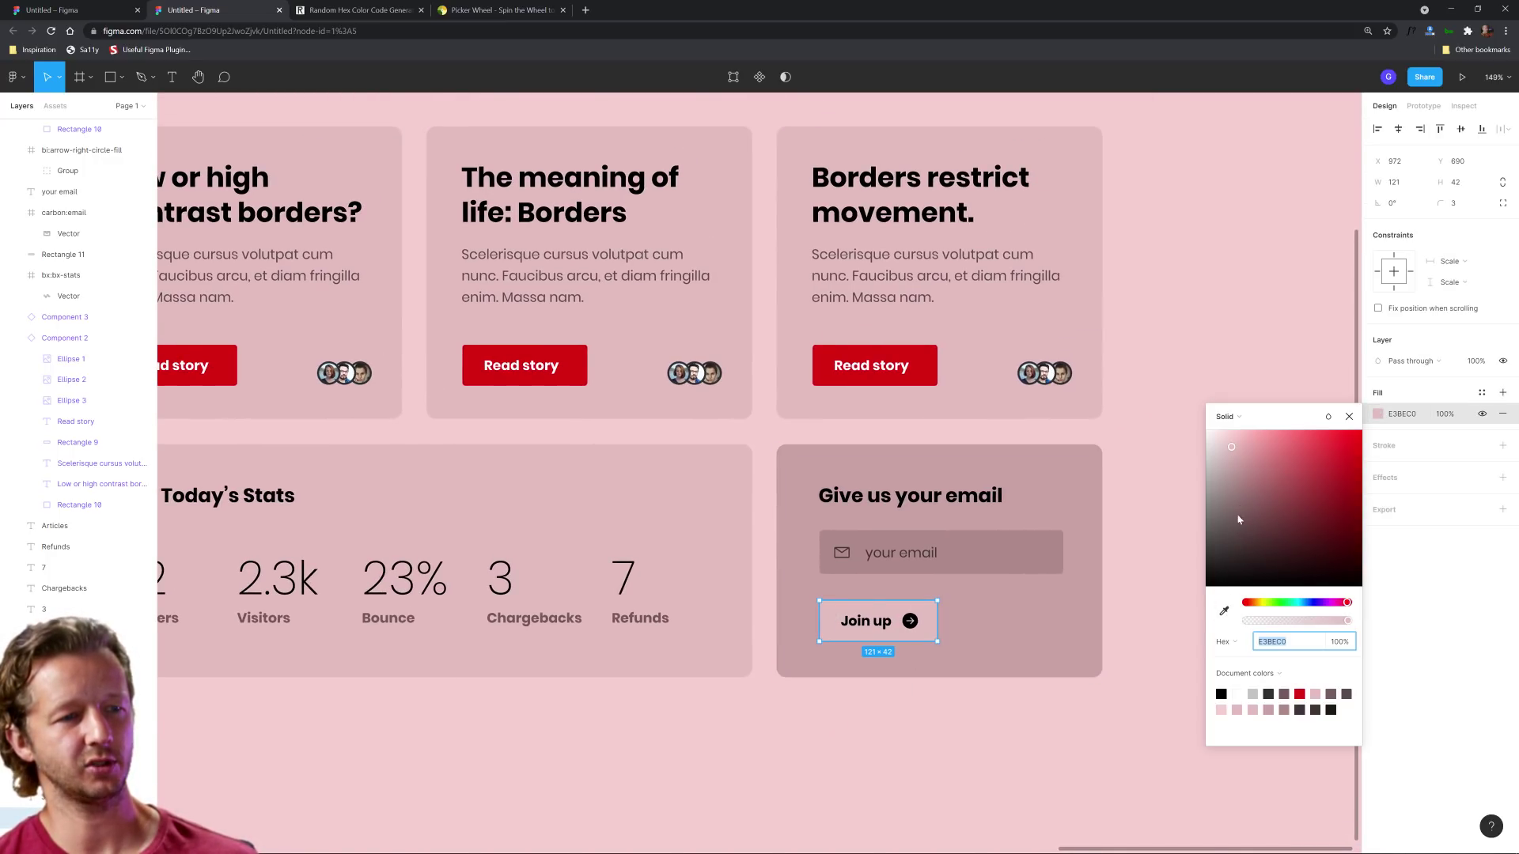
click(1224, 611)
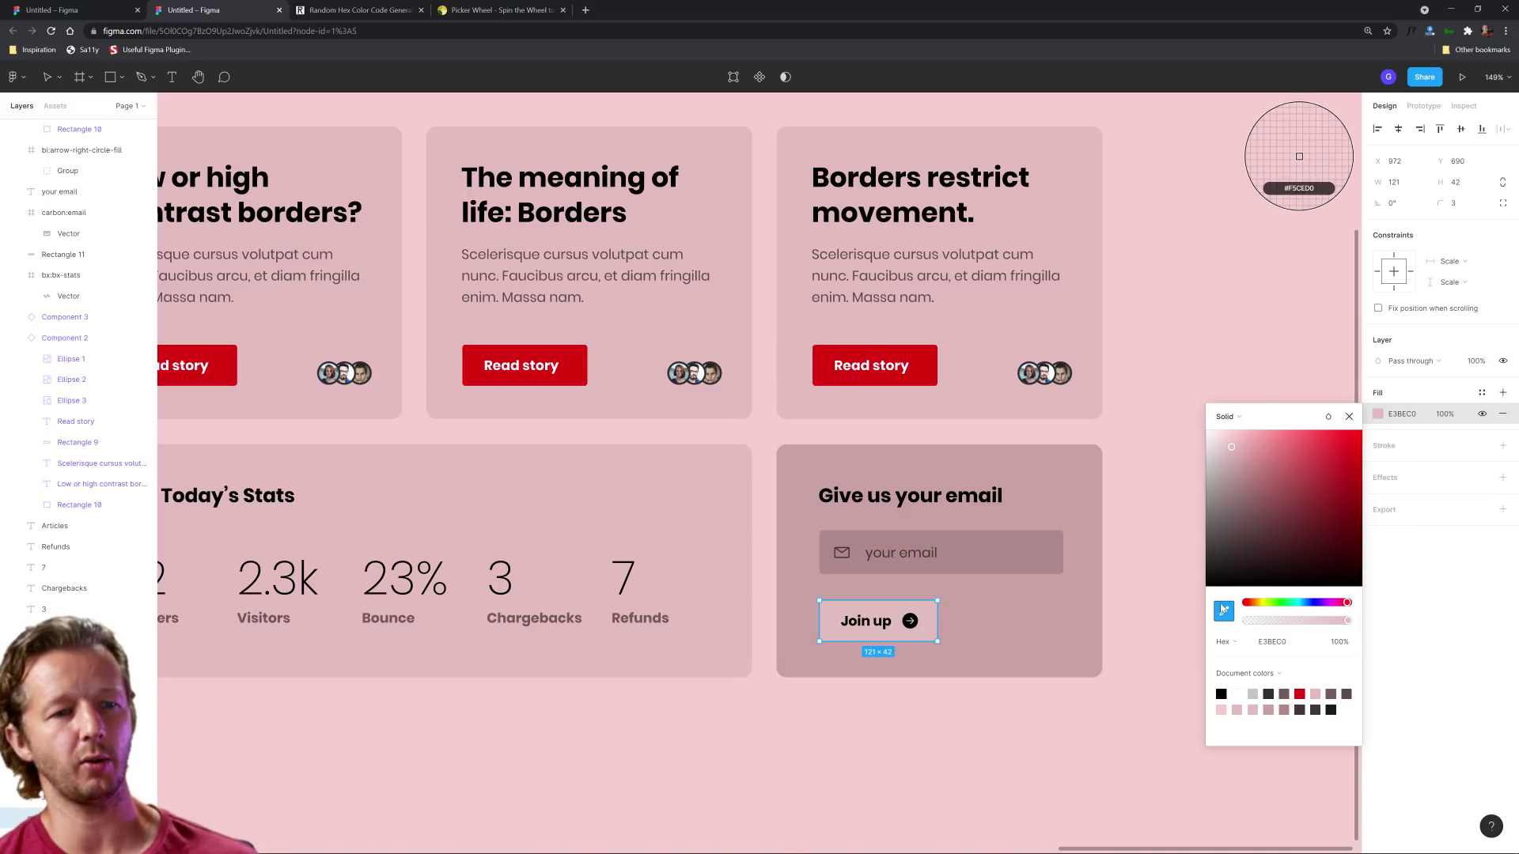
click(1057, 616)
drag(1241, 472, 1262, 530)
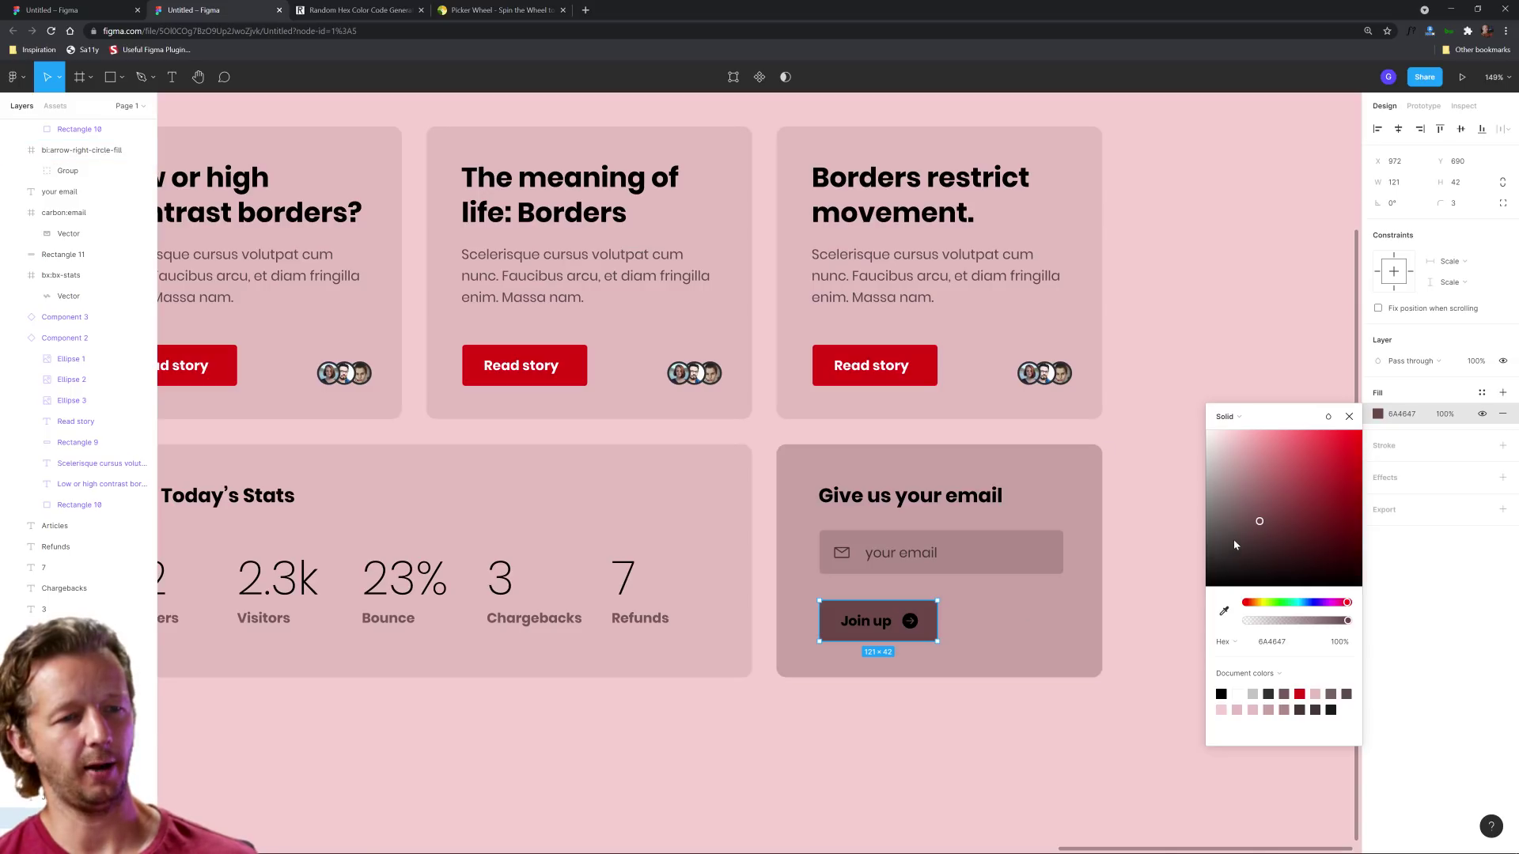
Remove the Join up button's fill and add a black 000000 inside stroke of width 1
click(1407, 419)
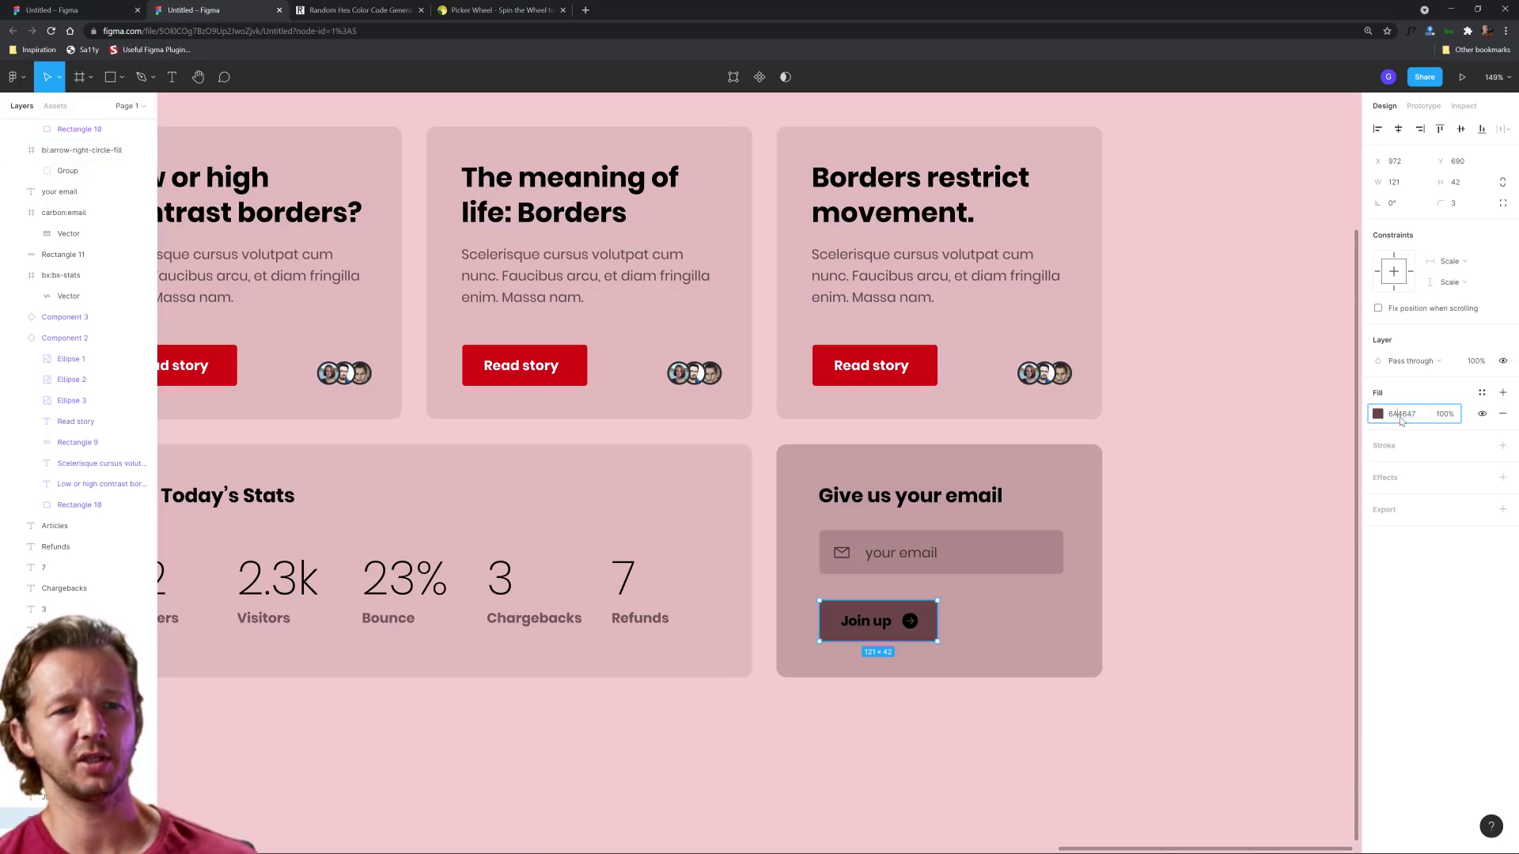
click(1502, 414)
click(1502, 425)
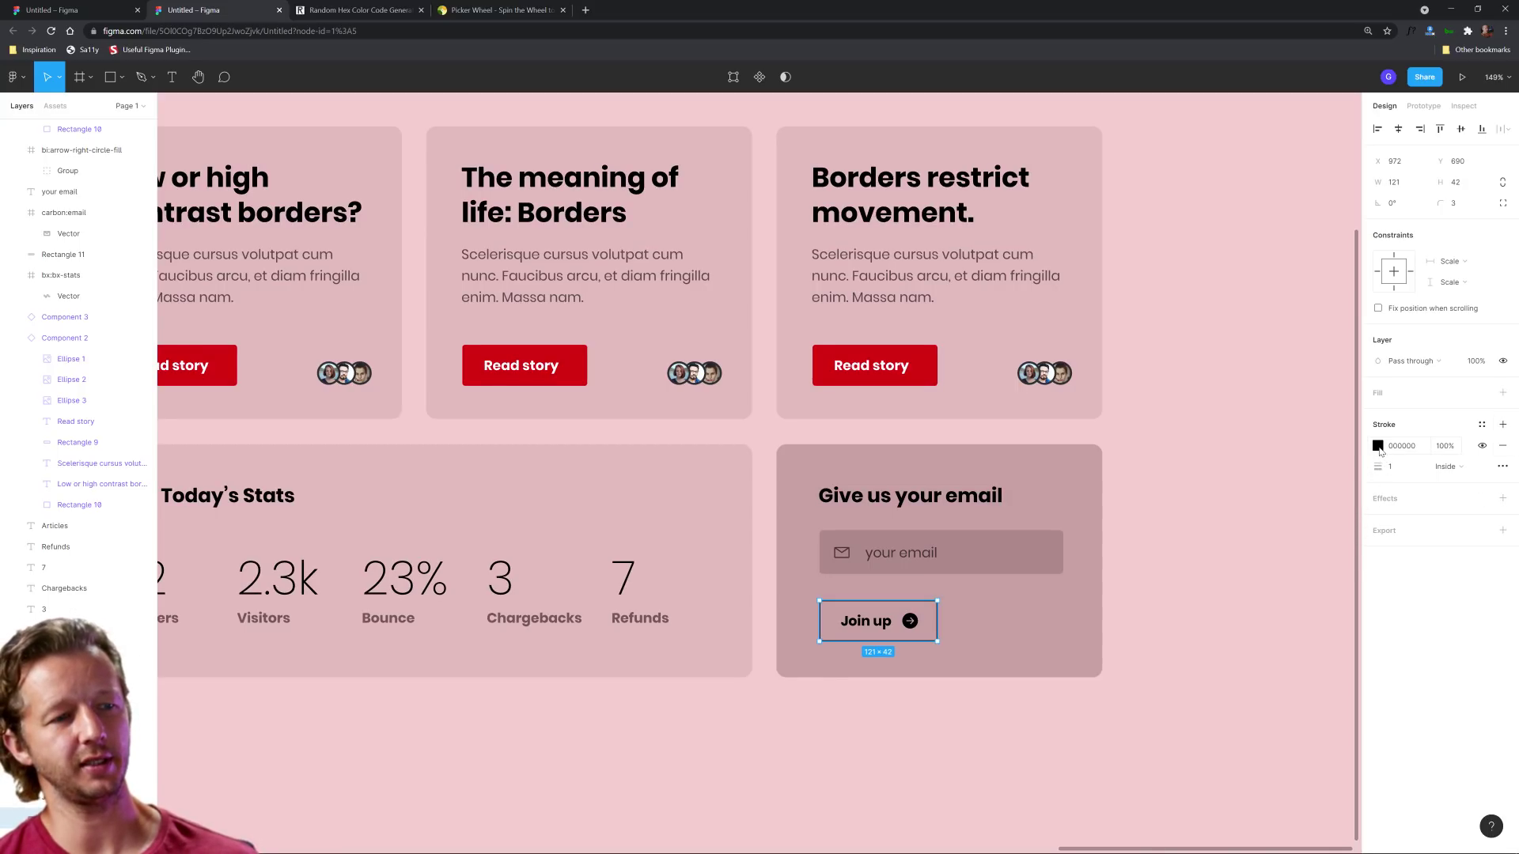
click(1229, 556)
ctrl+scroll(816, 716, down, 5)
ctrl+scroll(726, 712, up, 2)
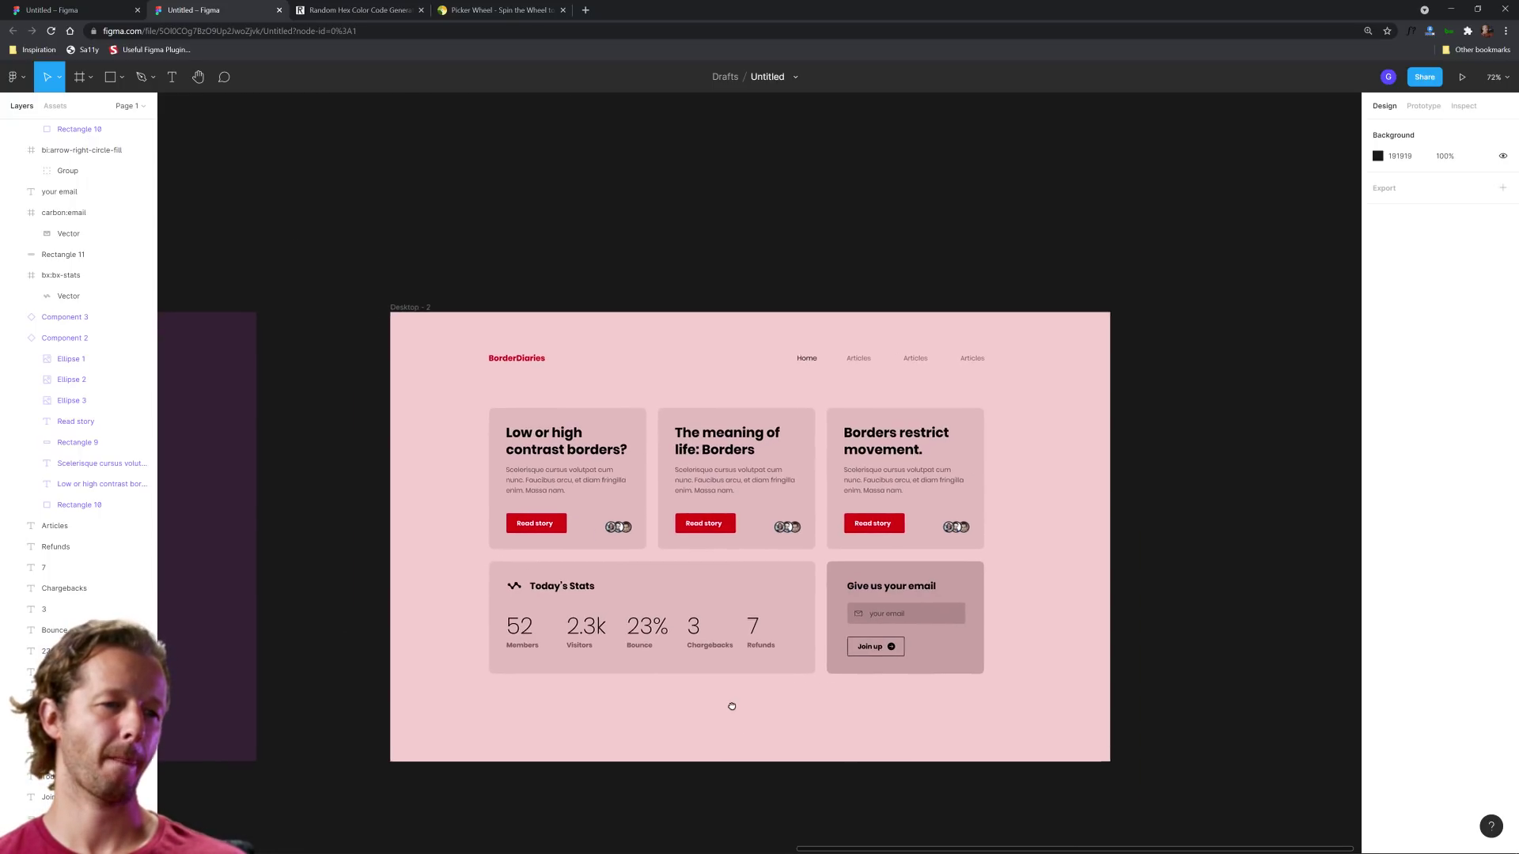
Recolour the envelope icon in the email field to black
ctrl+scroll(699, 676, up, 3)
ctrl+scroll(700, 678, up, 2)
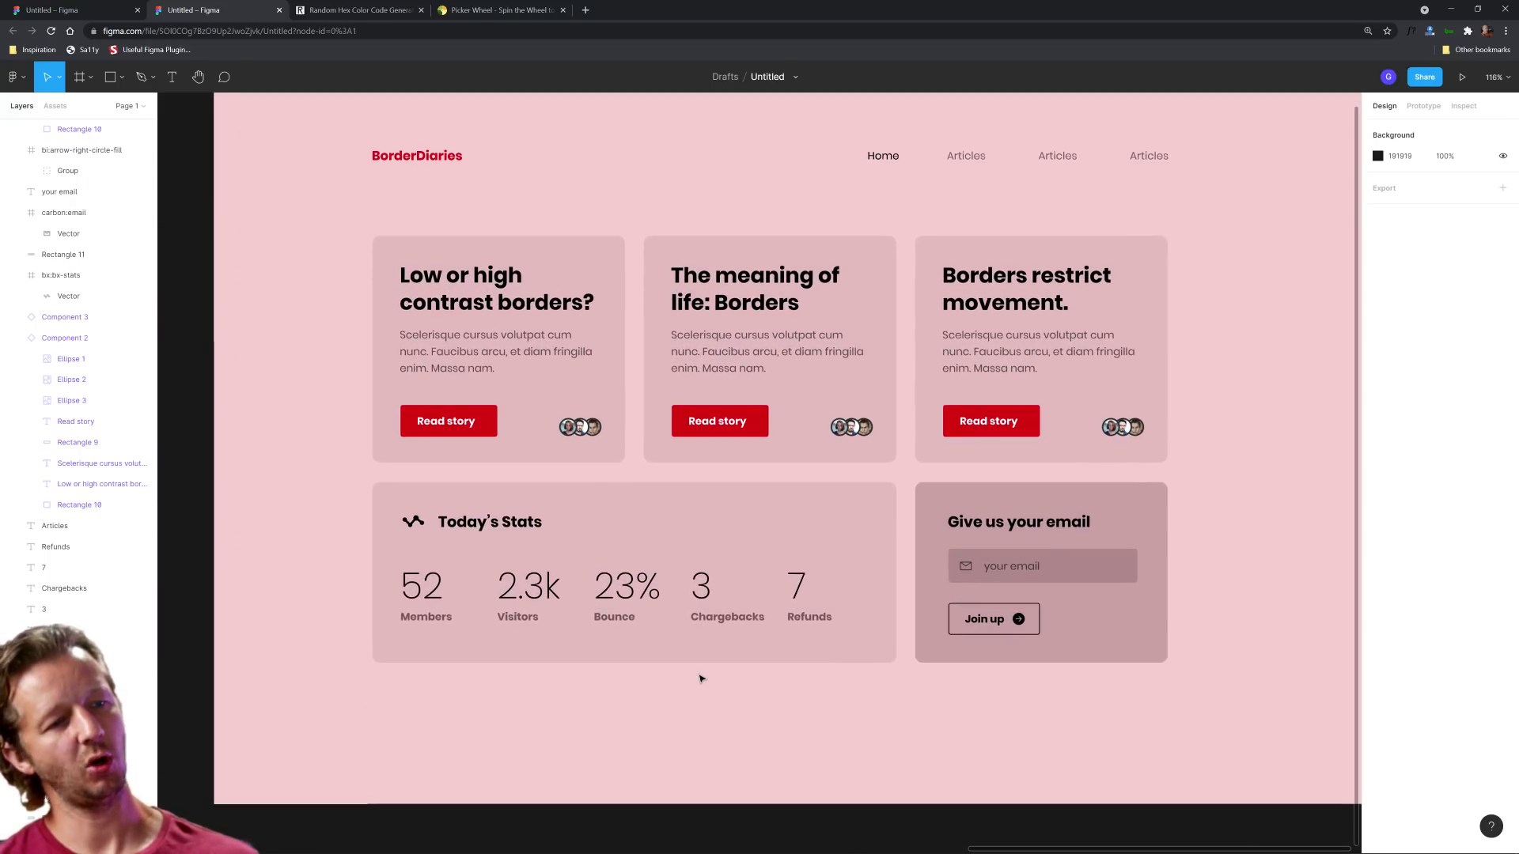
drag(1020, 696, 945, 708)
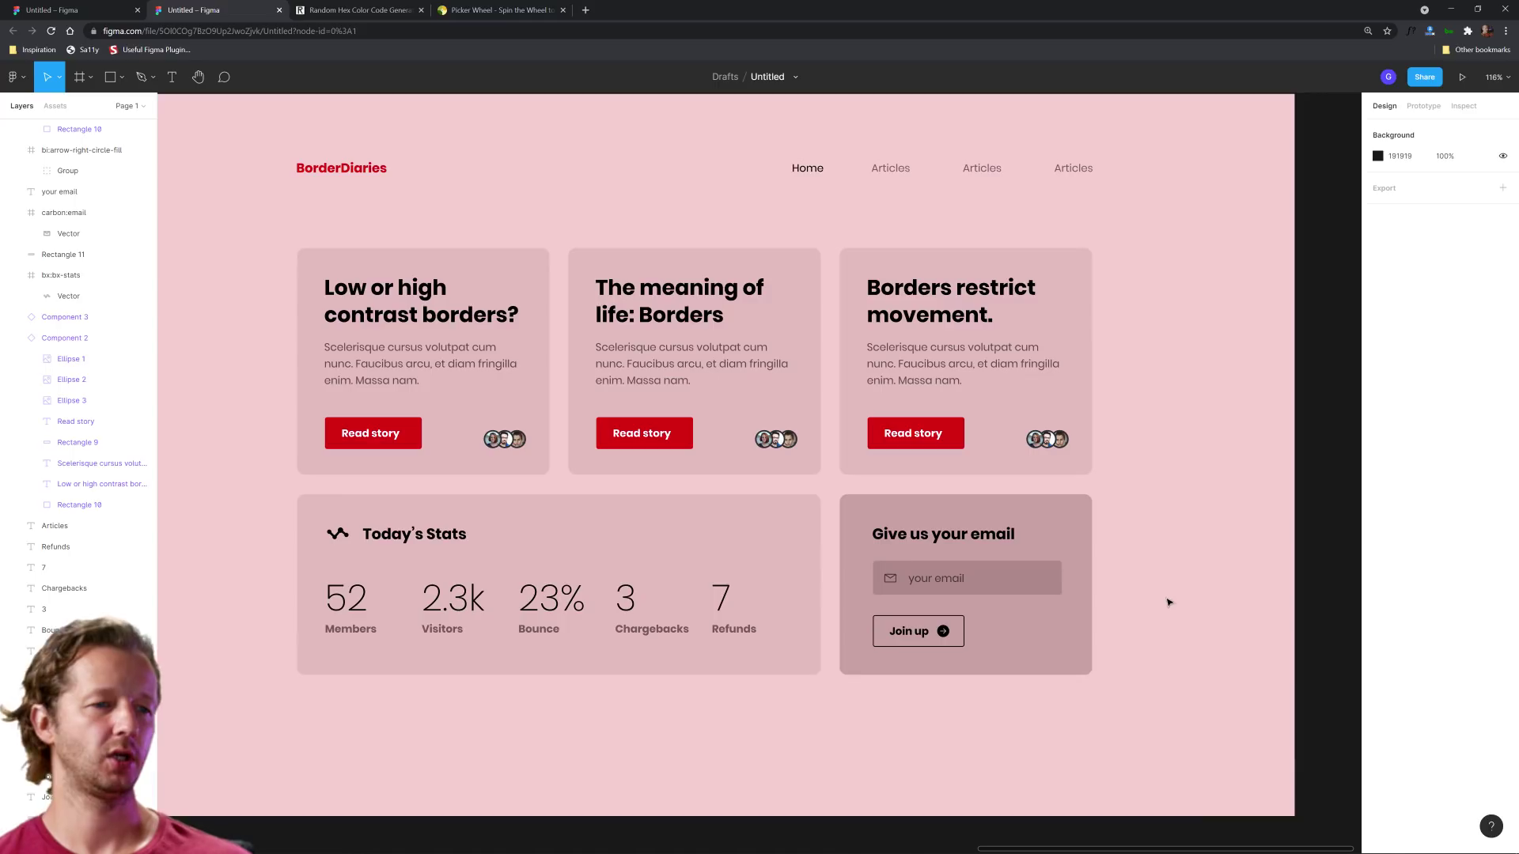
click(887, 580)
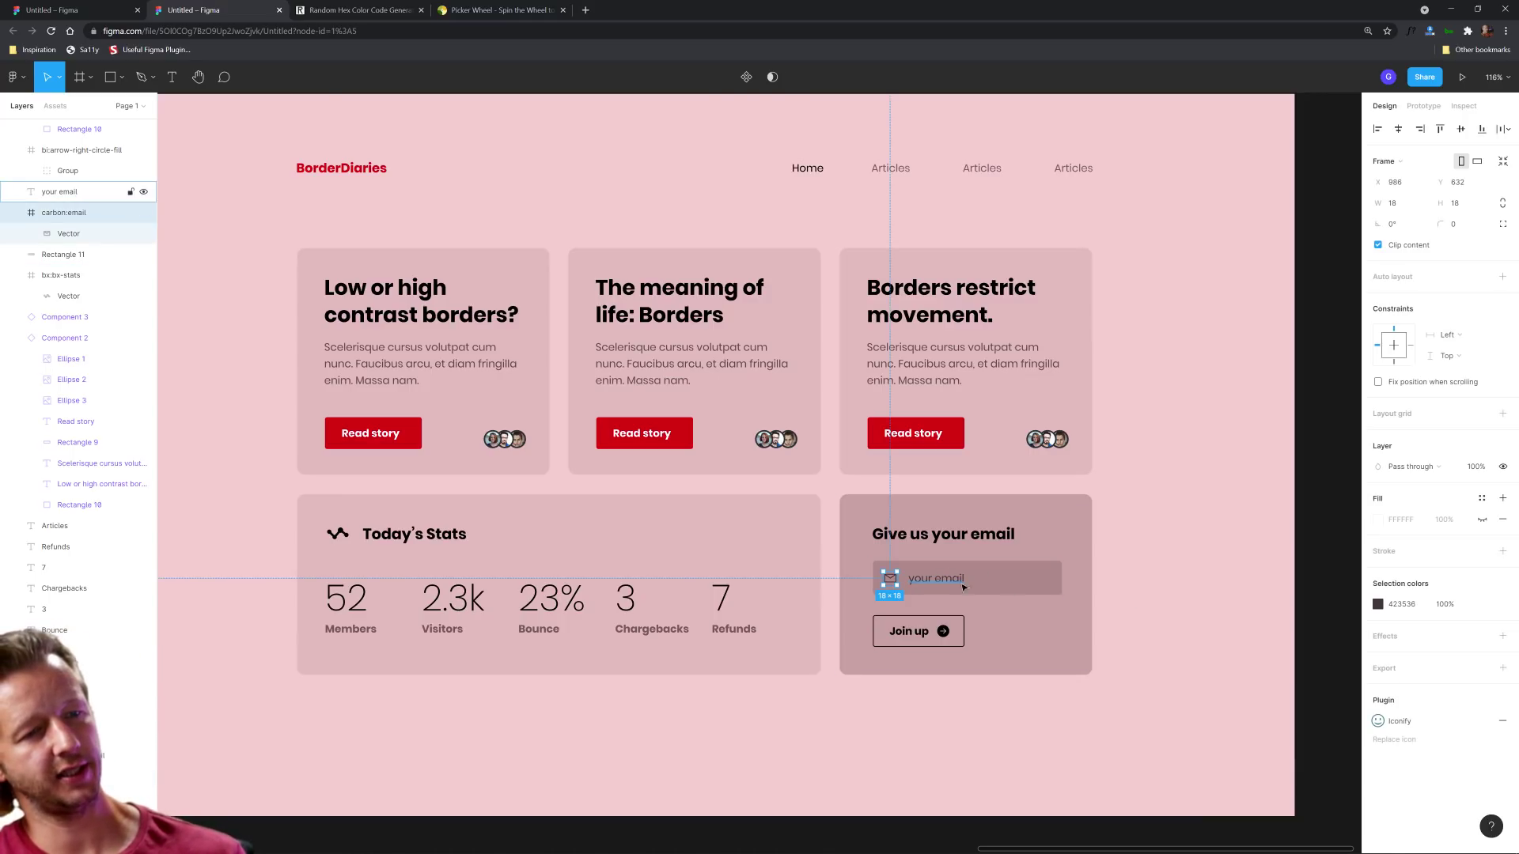
click(1378, 604)
click(847, 722)
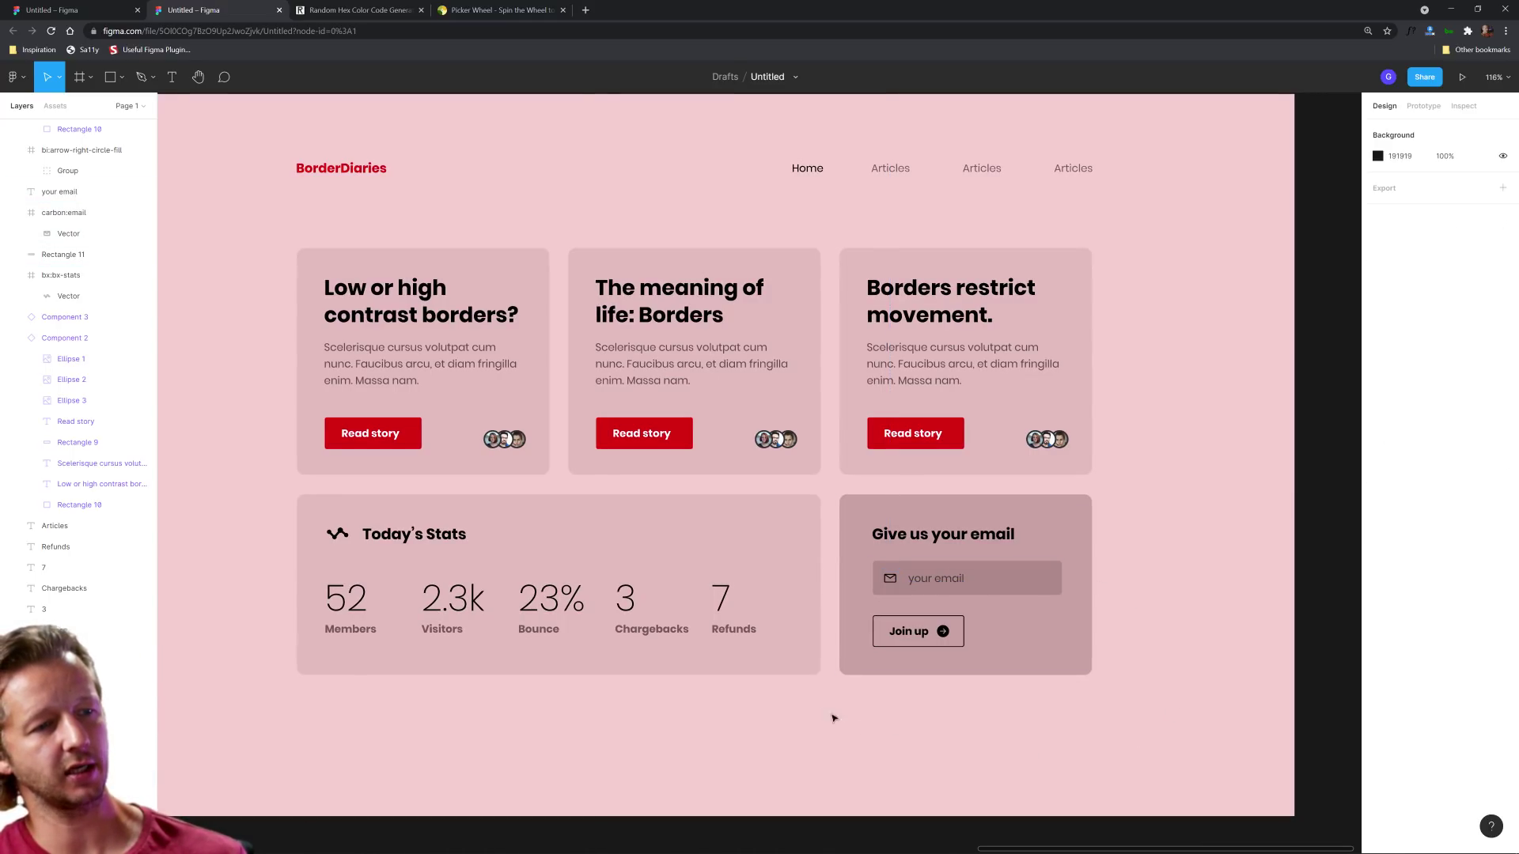
Recolour the outlines of the three avatars in the first story card with the card's sampled pink, E4BCBE
scroll(818, 718, up, 3)
scroll(818, 718, down, 5)
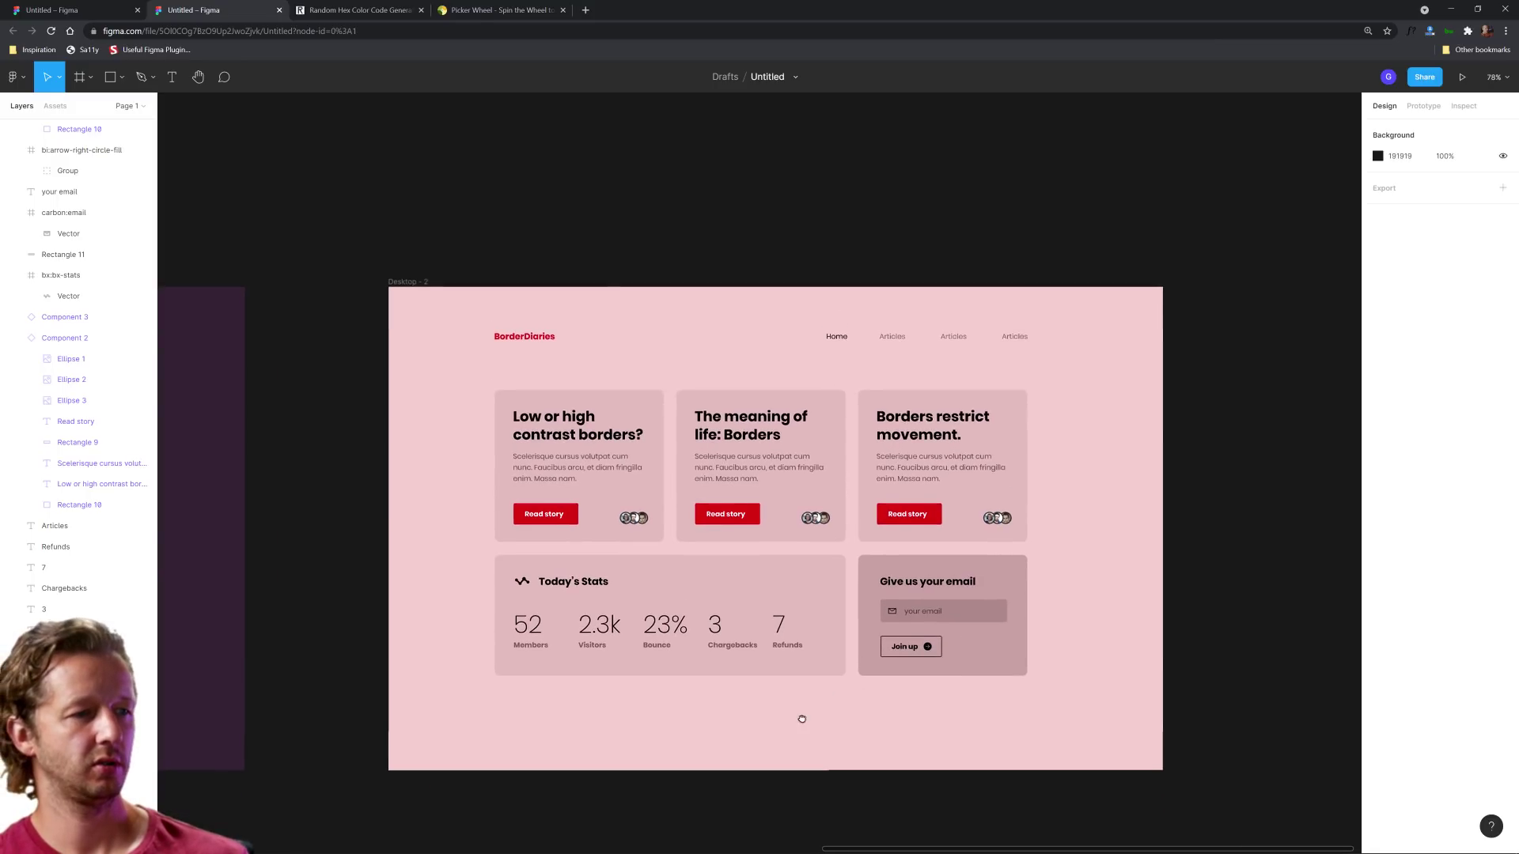
scroll(791, 700, up, 2)
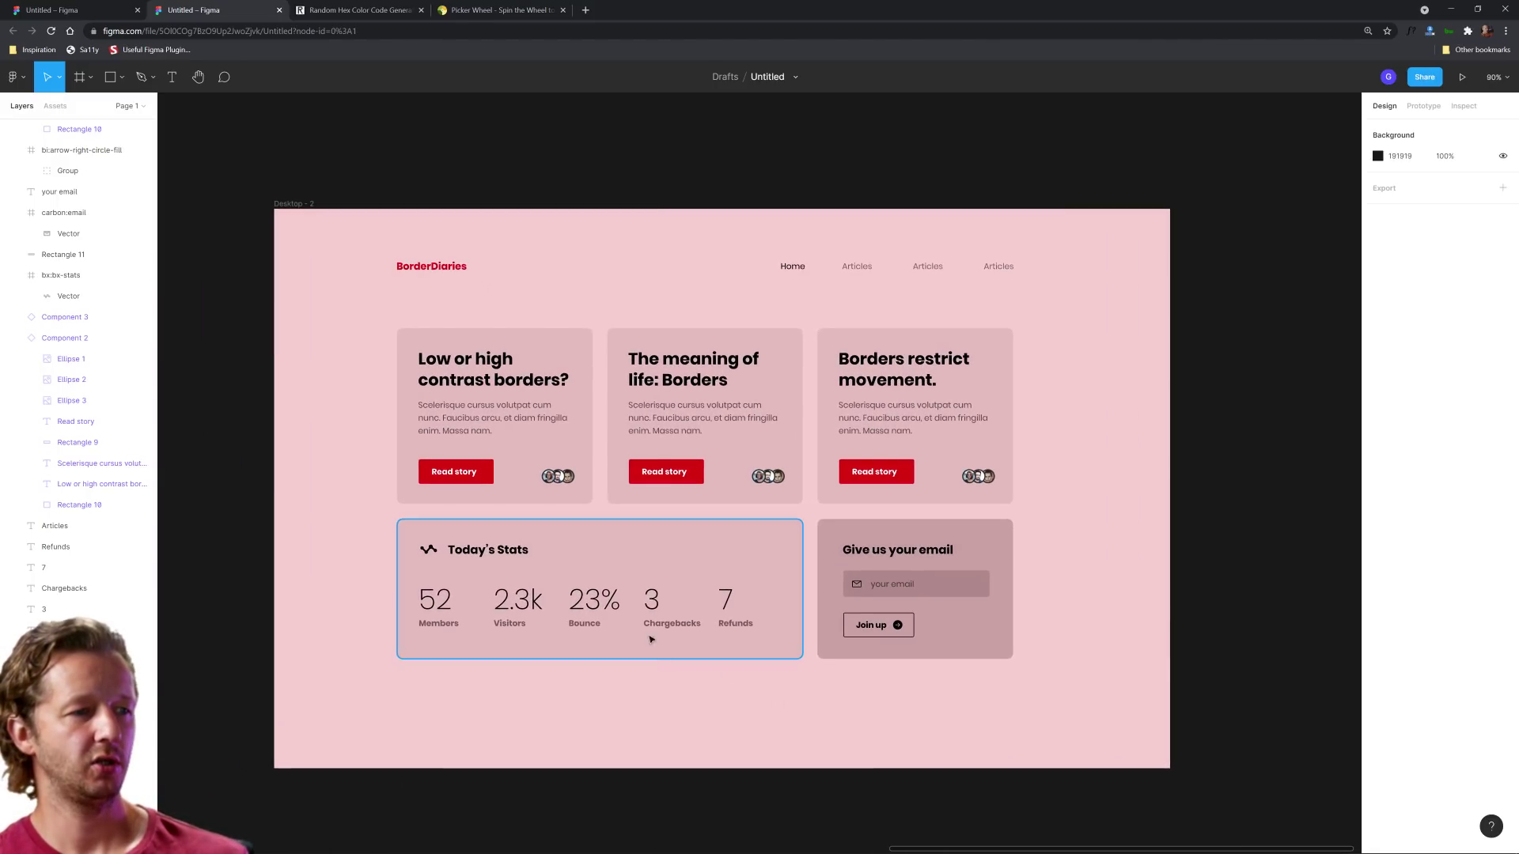
scroll(661, 648, up, 5)
click(439, 283)
double_click(437, 282)
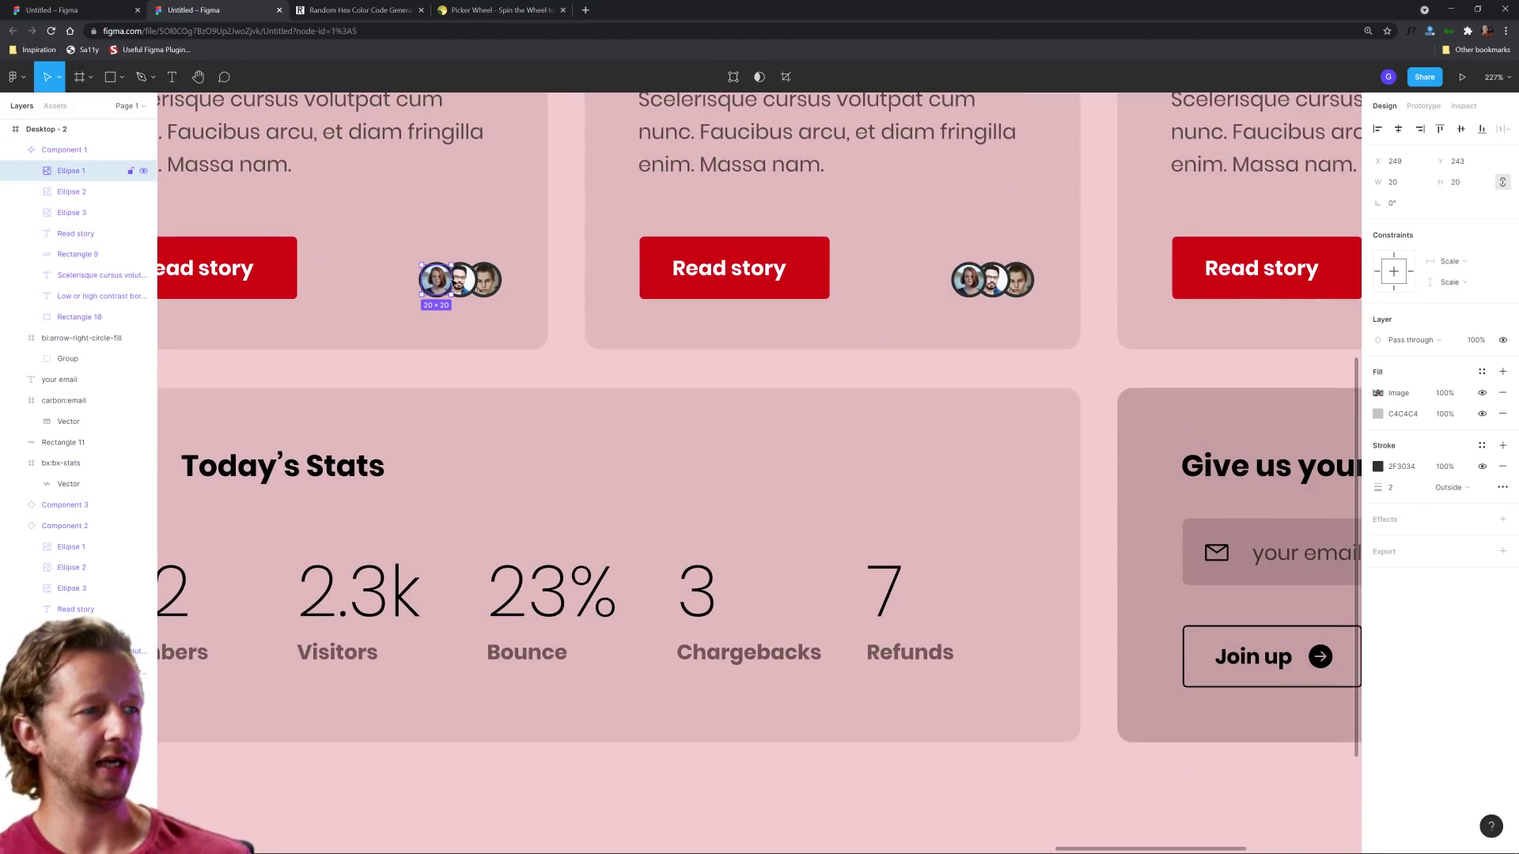
shift+click(473, 281)
shift+click(485, 280)
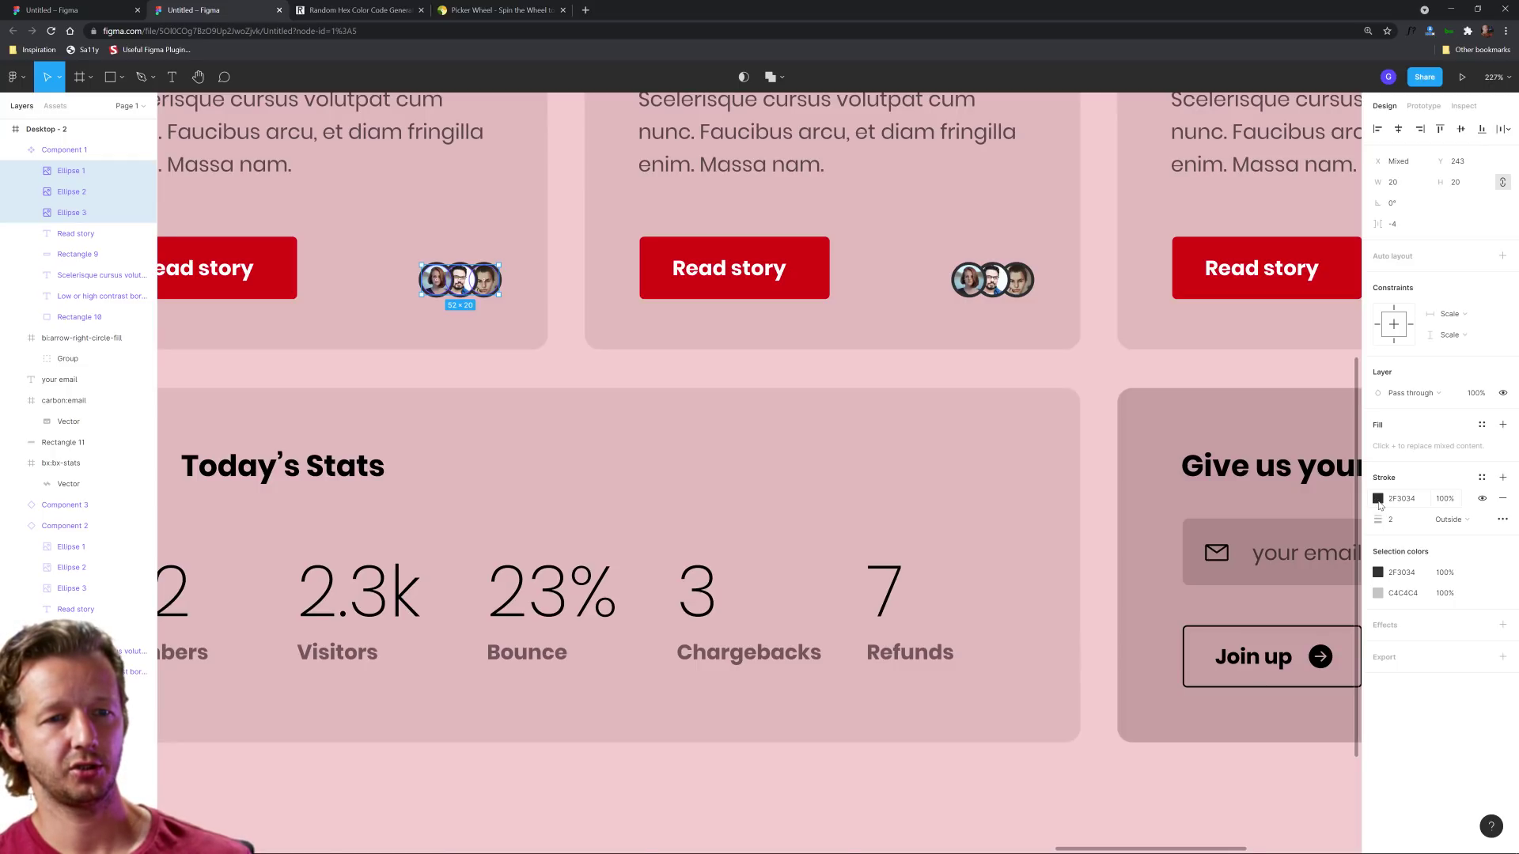
click(1378, 499)
click(1224, 696)
click(420, 231)
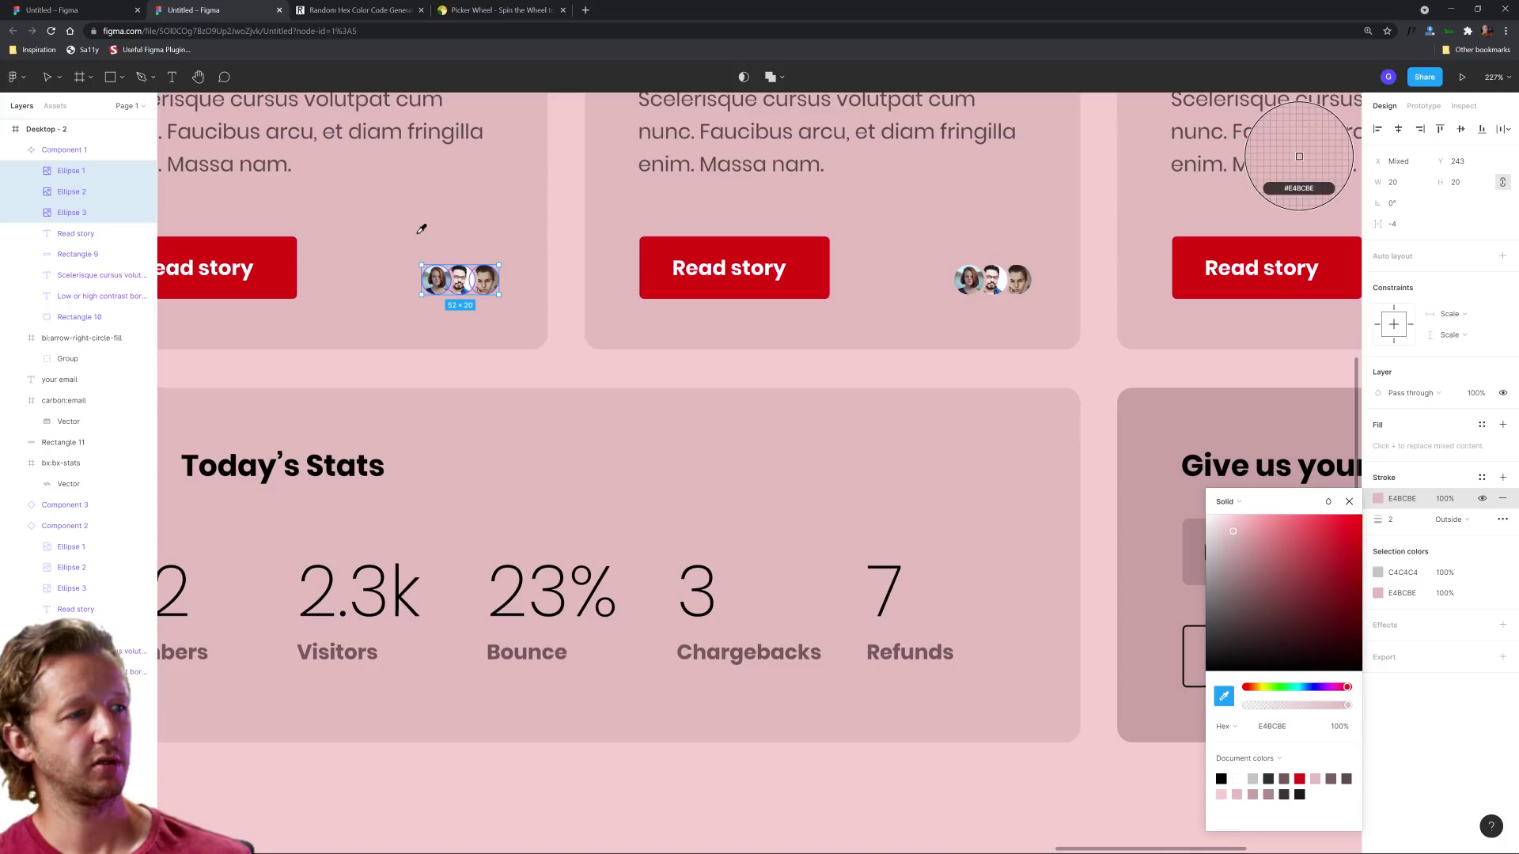
Darken the outlines of the first card's three avatars to C7A4A6
drag(1233, 544, 1232, 553)
click(901, 353)
click(919, 368)
scroll(910, 395, down, 5)
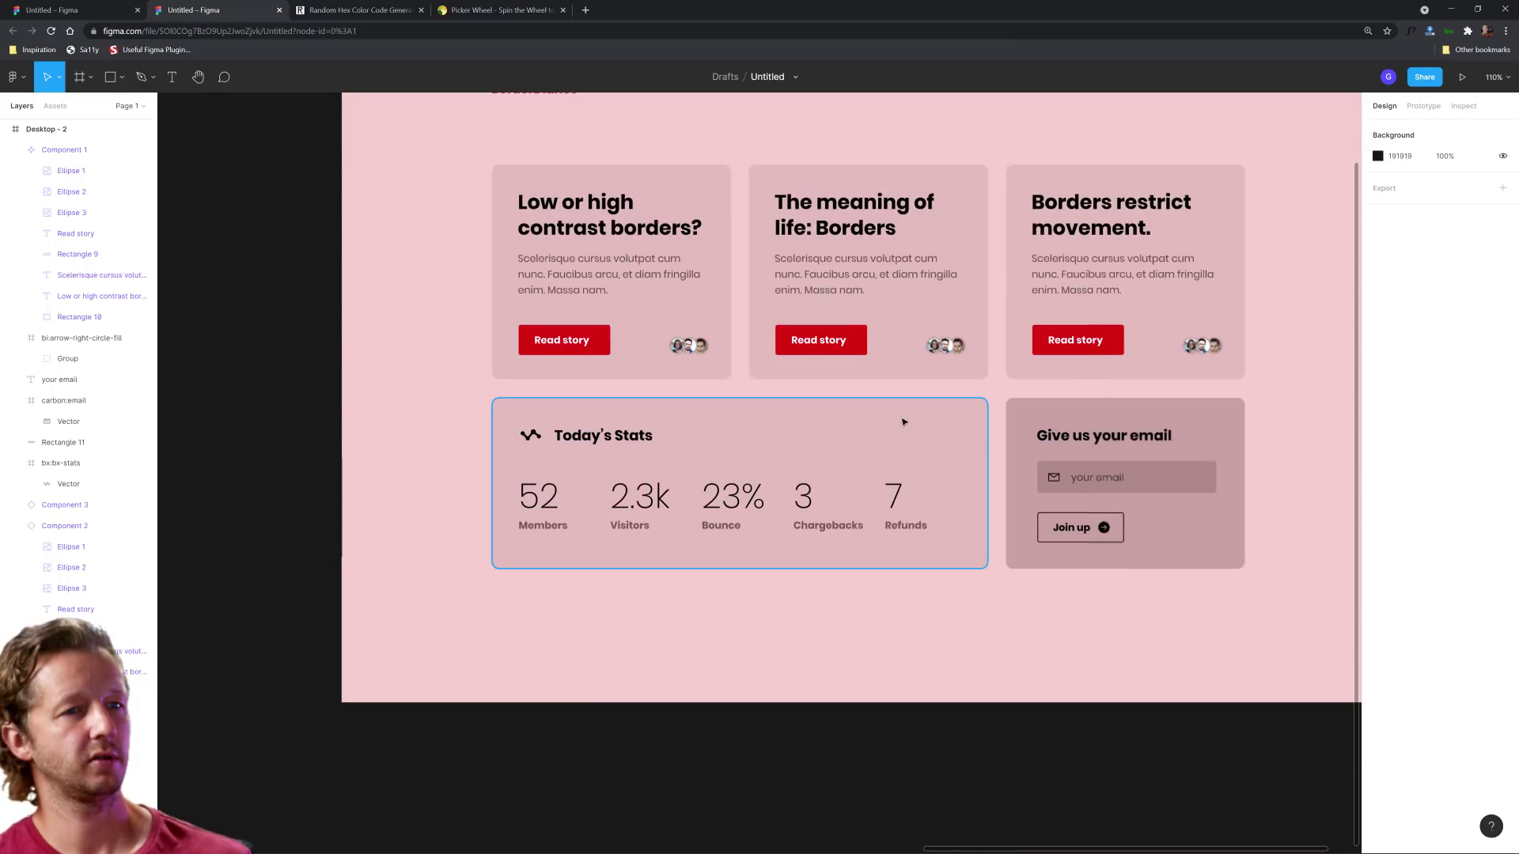
scroll(1009, 508, down, 3)
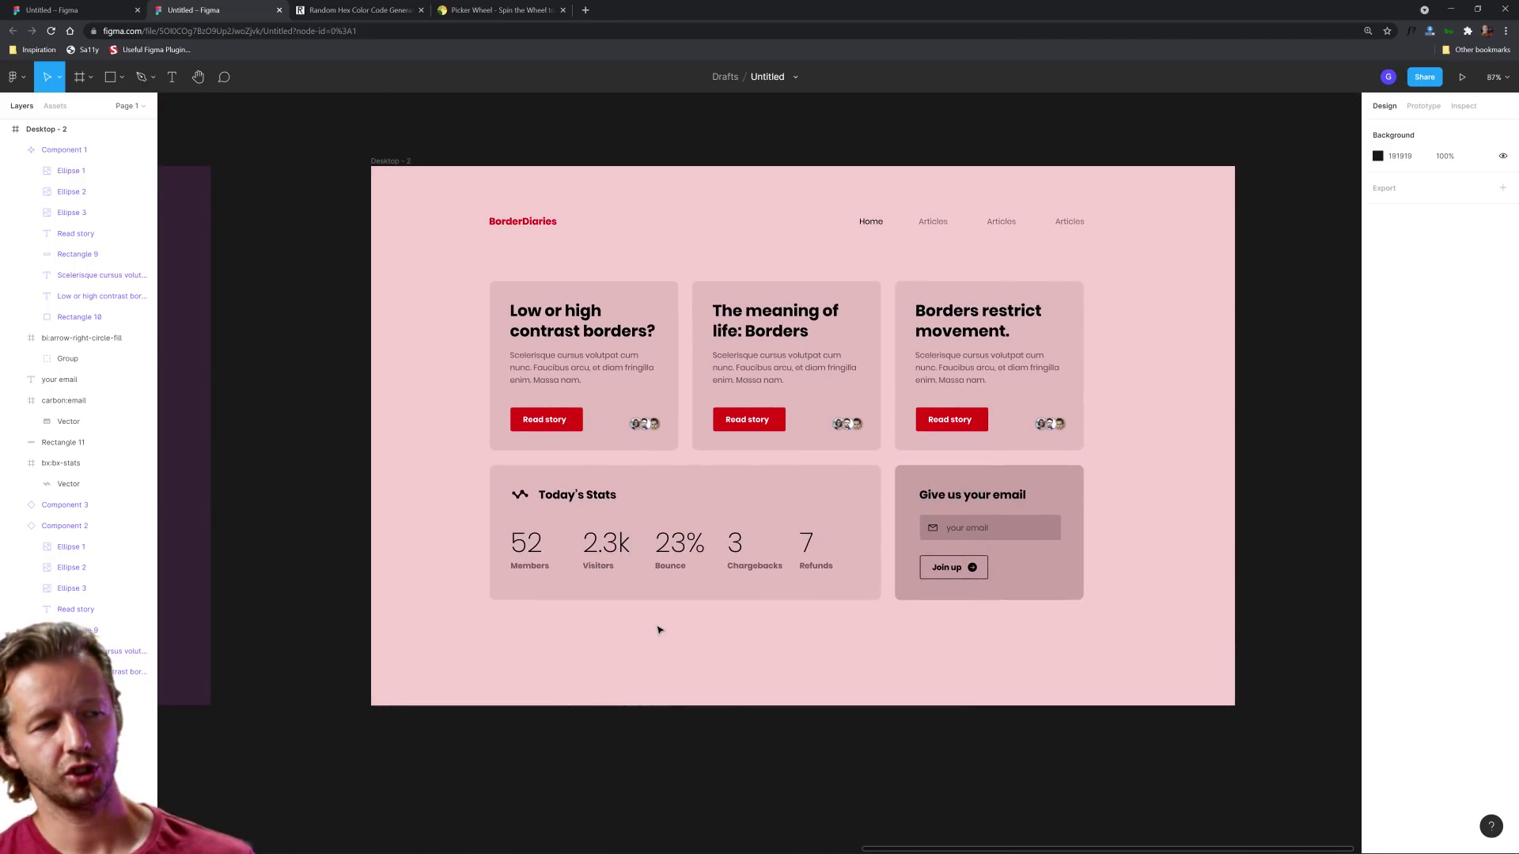
Lighten the fill of the email input field to the pink E4B7B9
drag(620, 621, 537, 634)
scroll(925, 615, up, 3)
click(1000, 542)
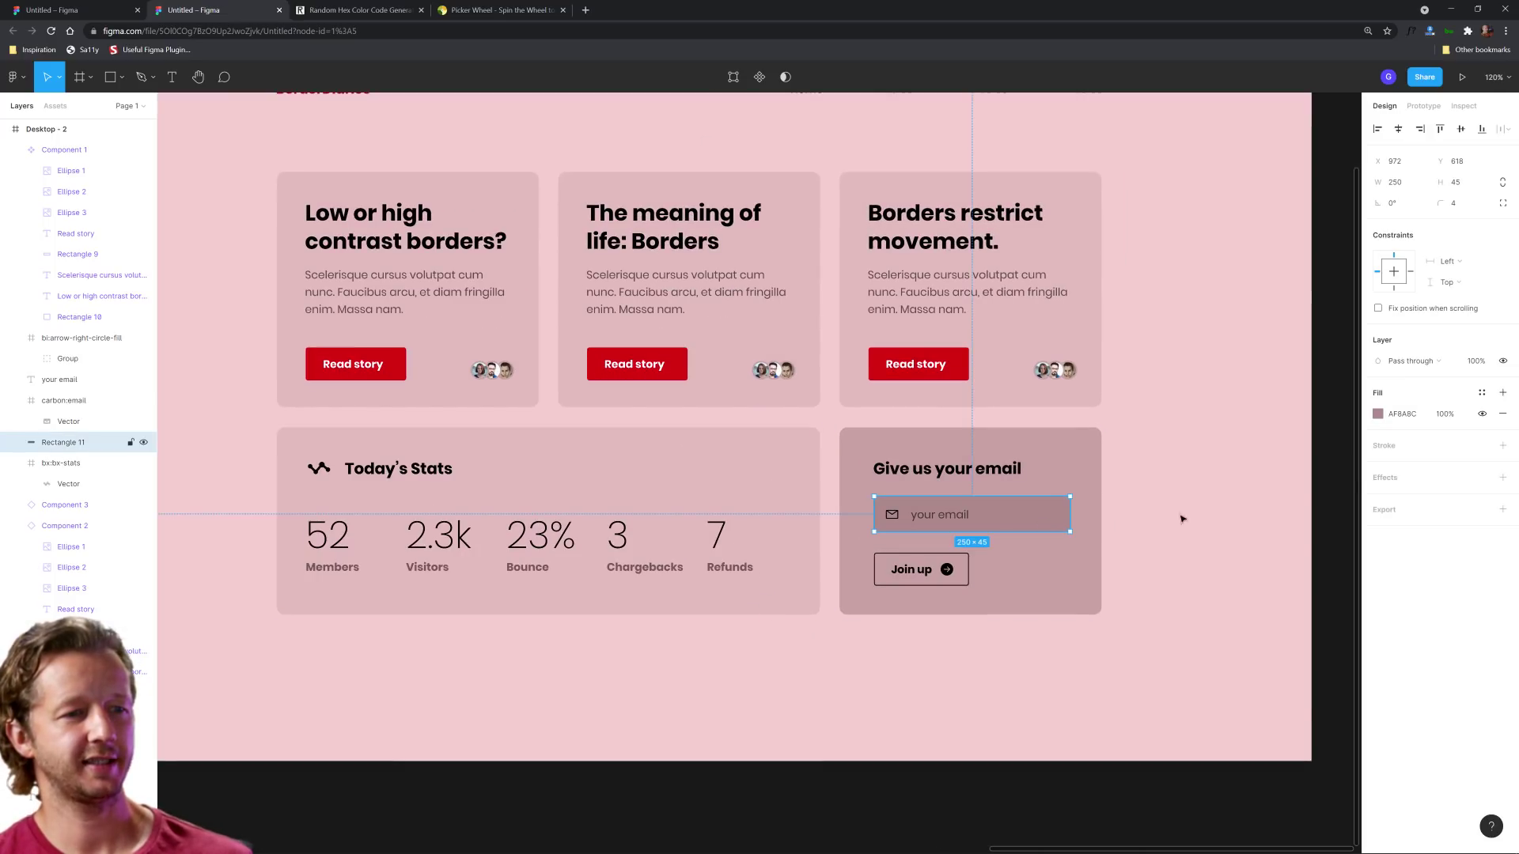
click(1378, 414)
drag(1233, 469, 1232, 451)
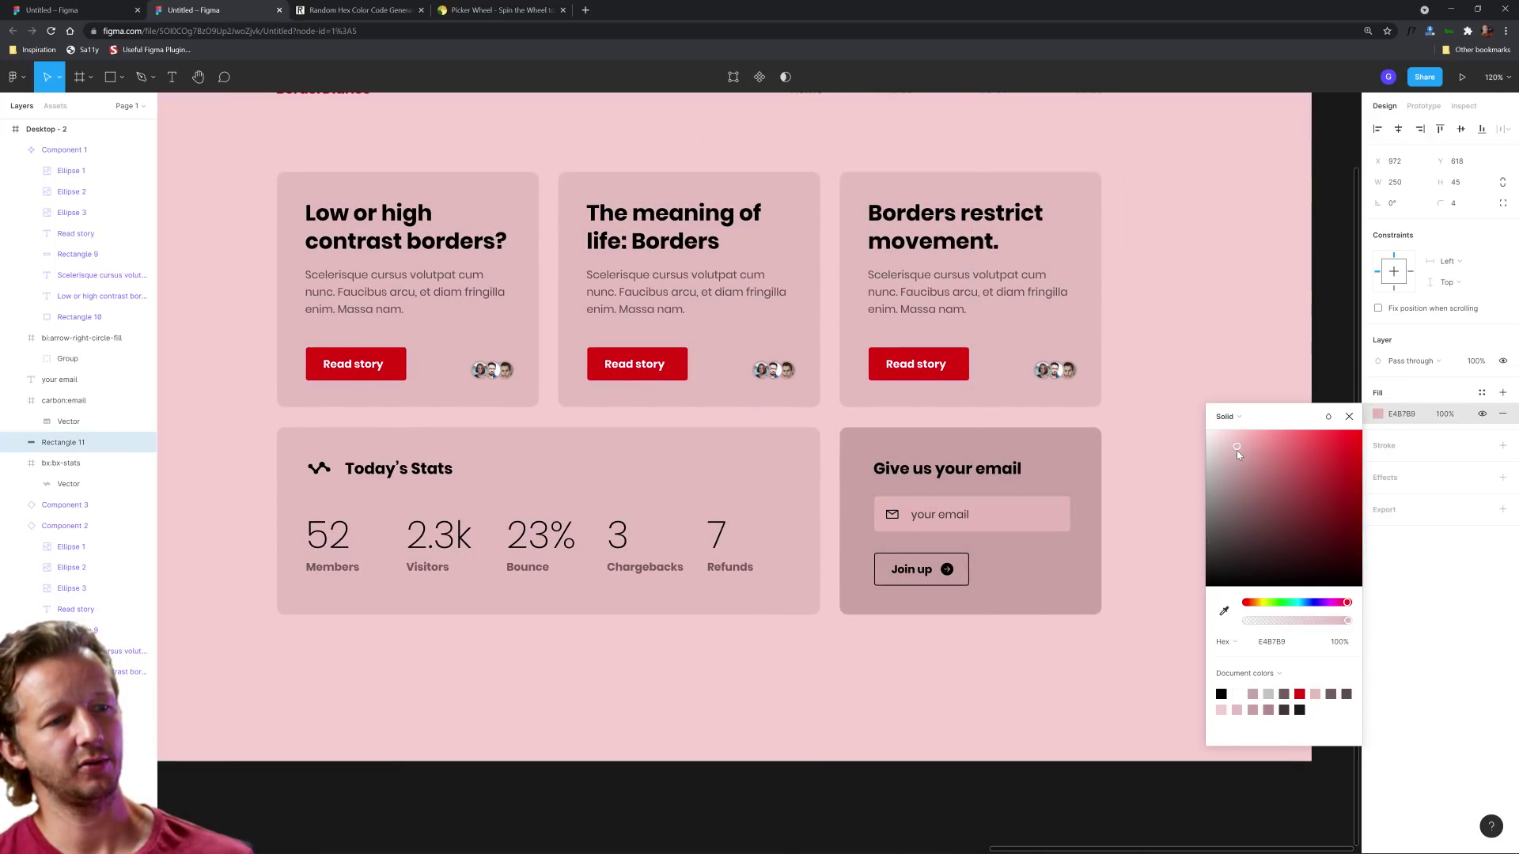
click(1224, 349)
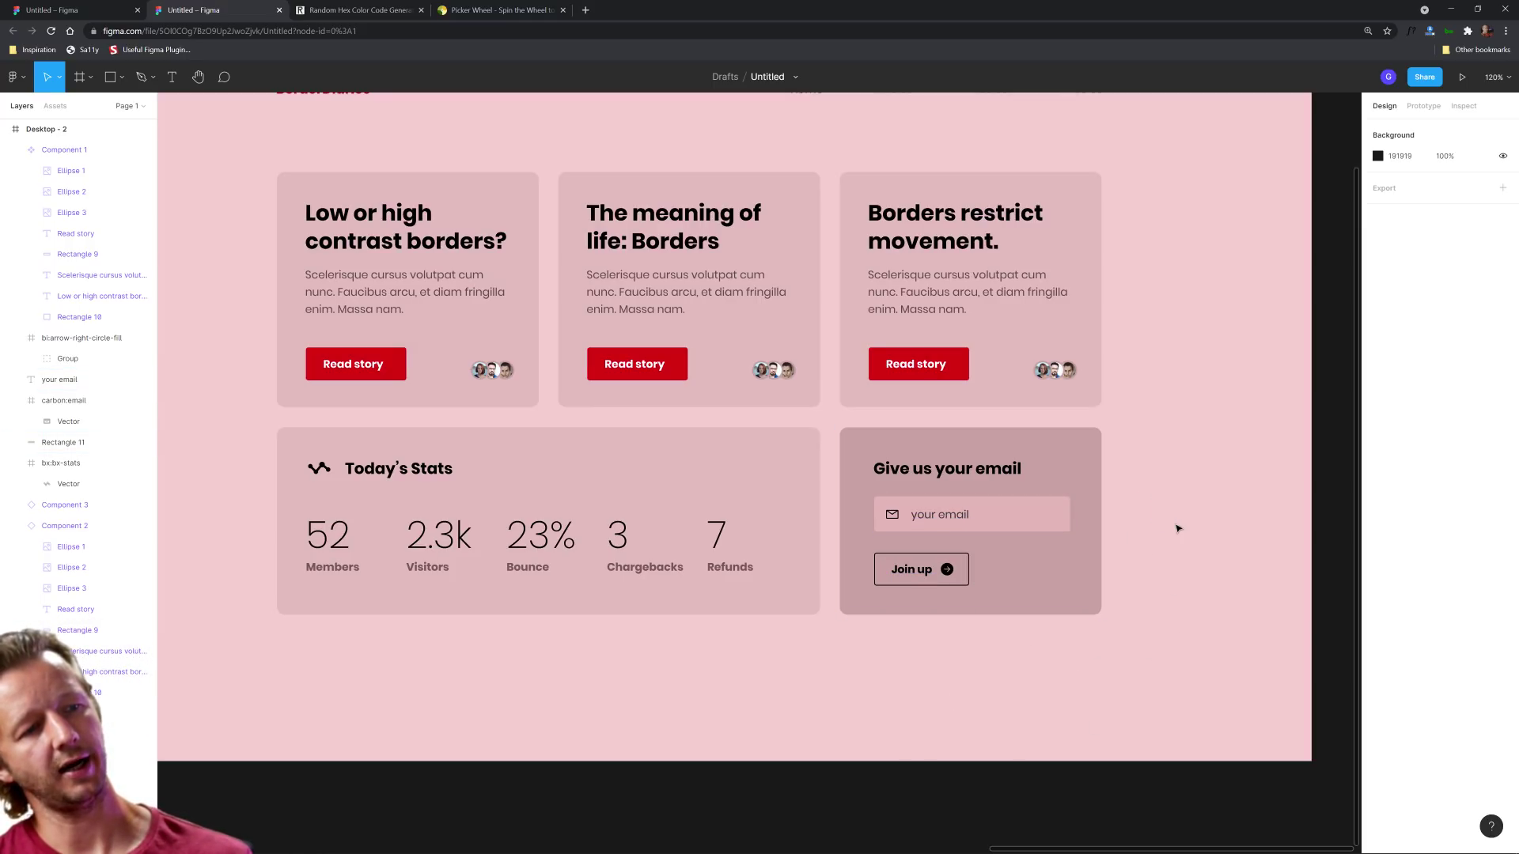
Move the pink Desktop - 2 frame closer to the purple dashboard version
scroll(892, 667, down, 5)
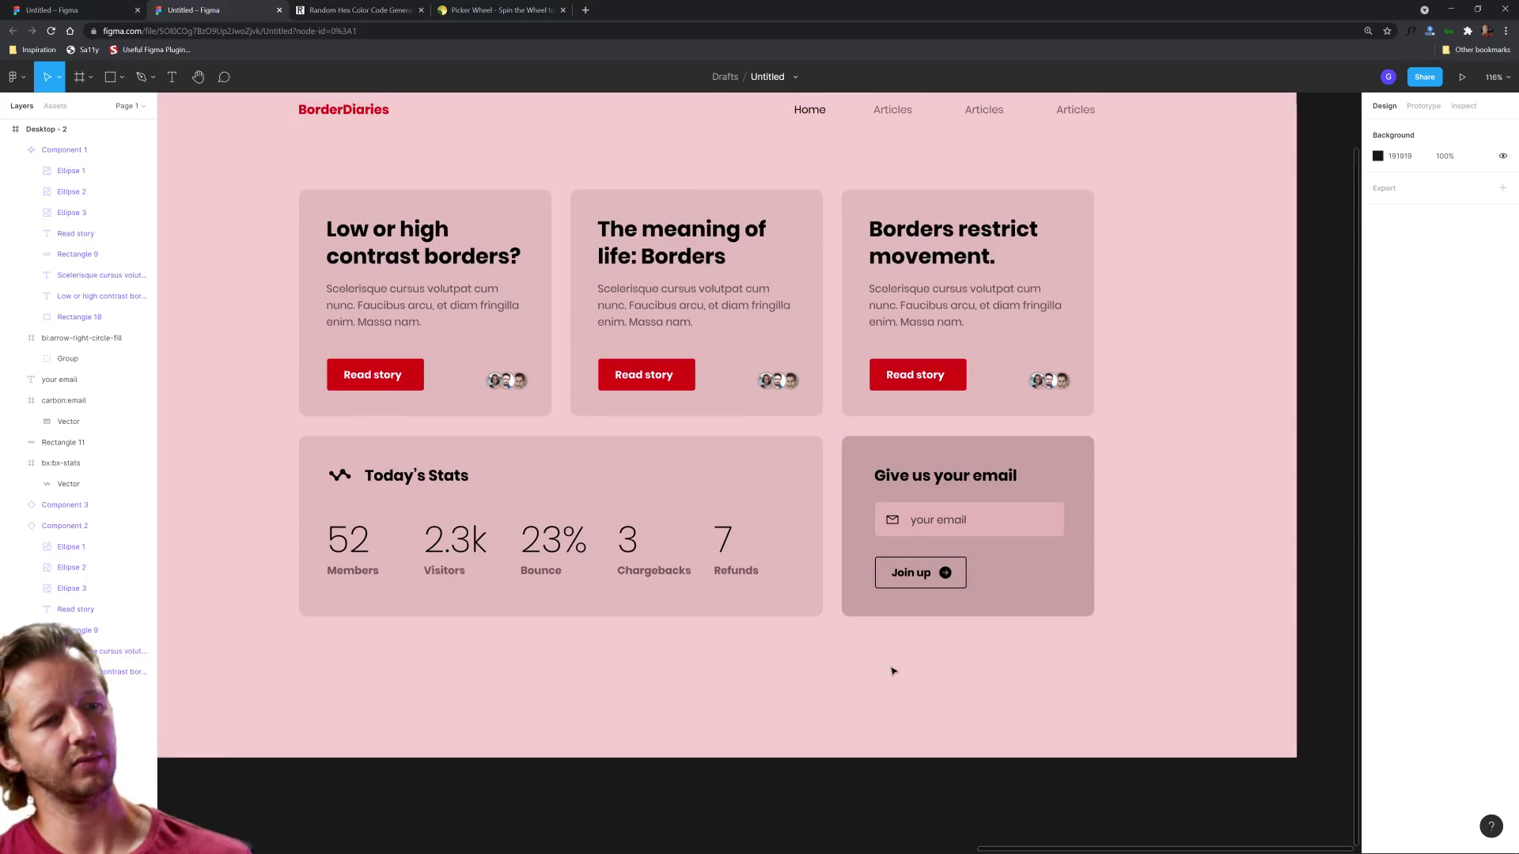
drag(837, 681, 907, 648)
scroll(907, 648, down, 5)
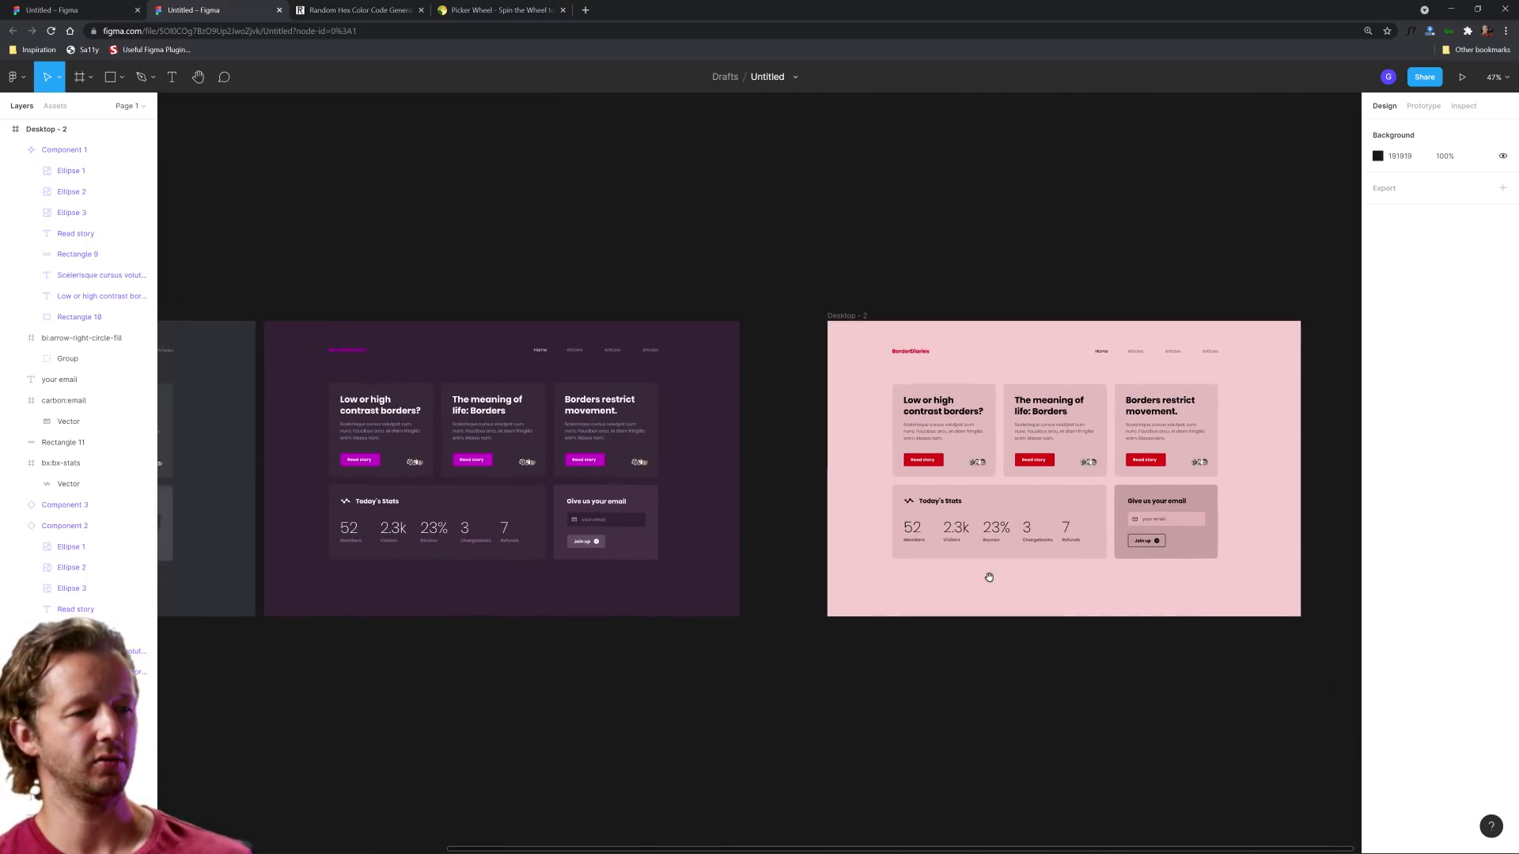
scroll(851, 581, left, 1)
drag(873, 317, 808, 318)
click(763, 250)
Examine the grey, purple and pink dashboard versions up close to compare their text and background contrast
scroll(762, 248, left, 3)
drag(762, 247, 1139, 258)
scroll(655, 272, up, 5)
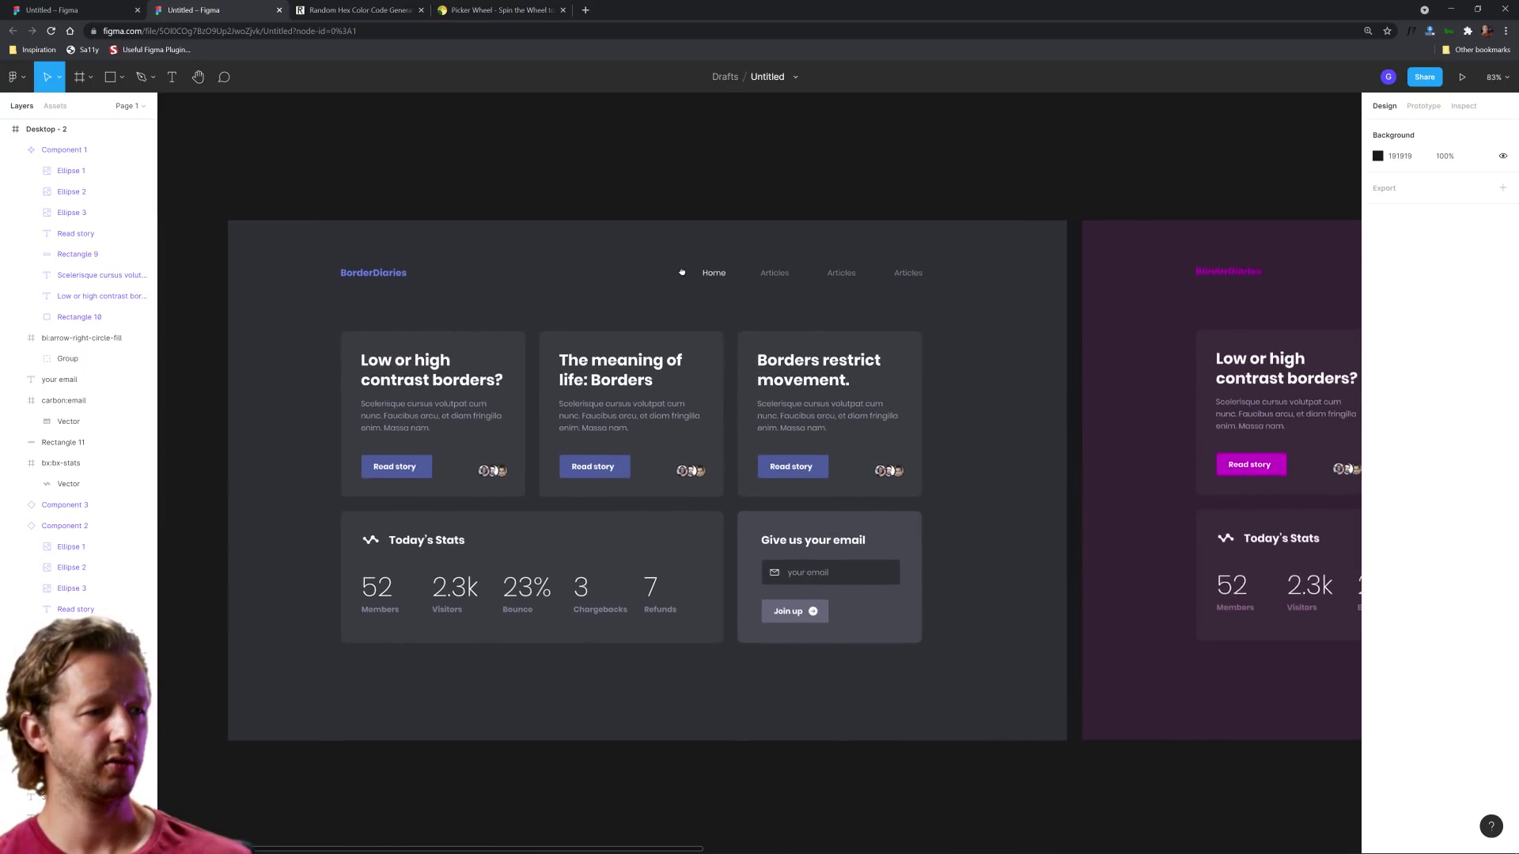
scroll(655, 272, up, 2)
drag(1140, 466, 831, 409)
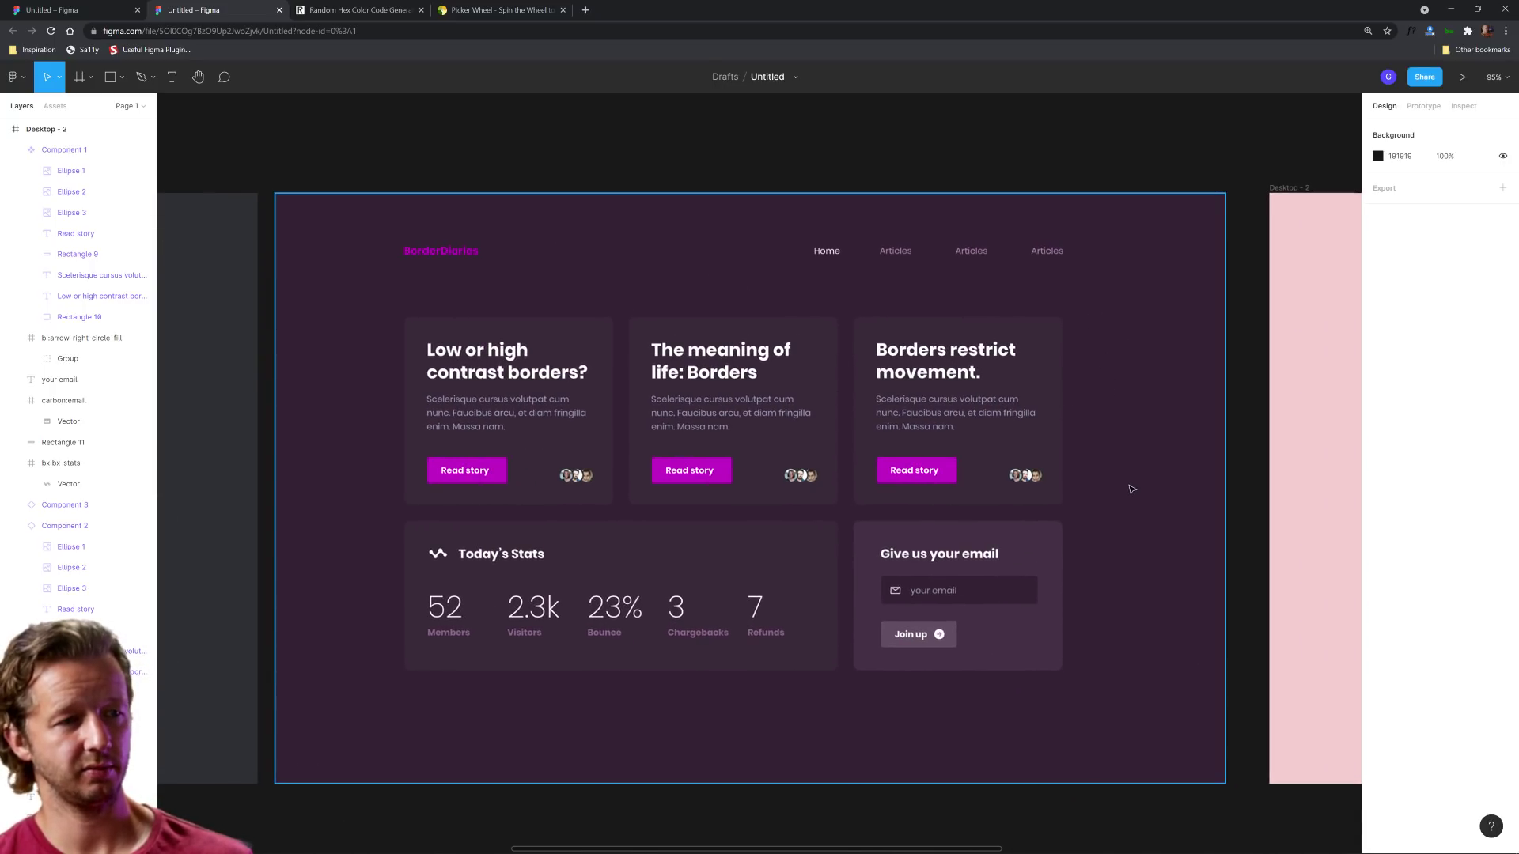
click(510, 399)
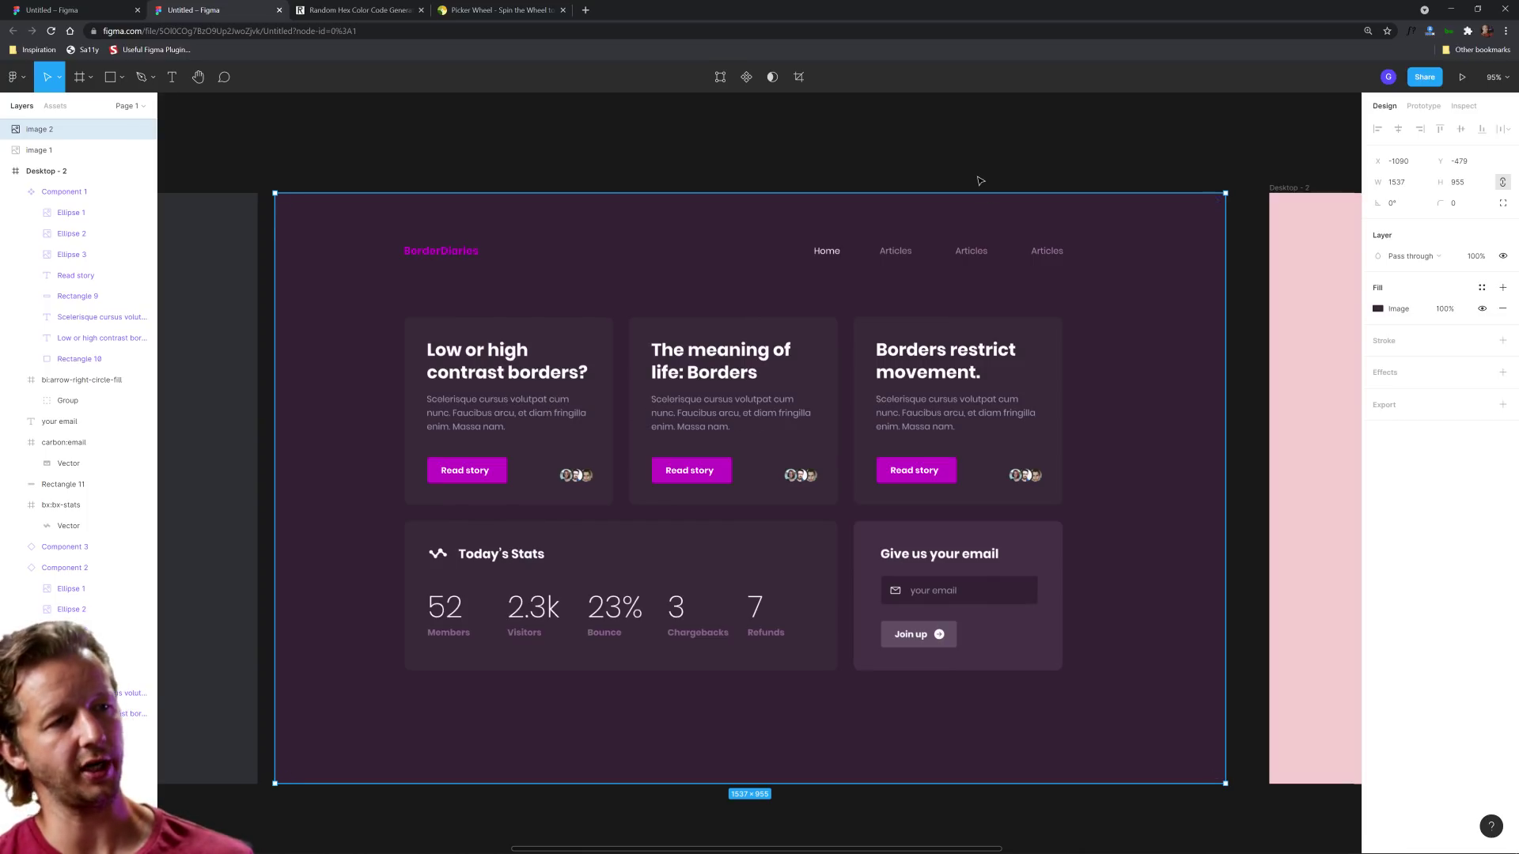
key(Escape)
key(n)
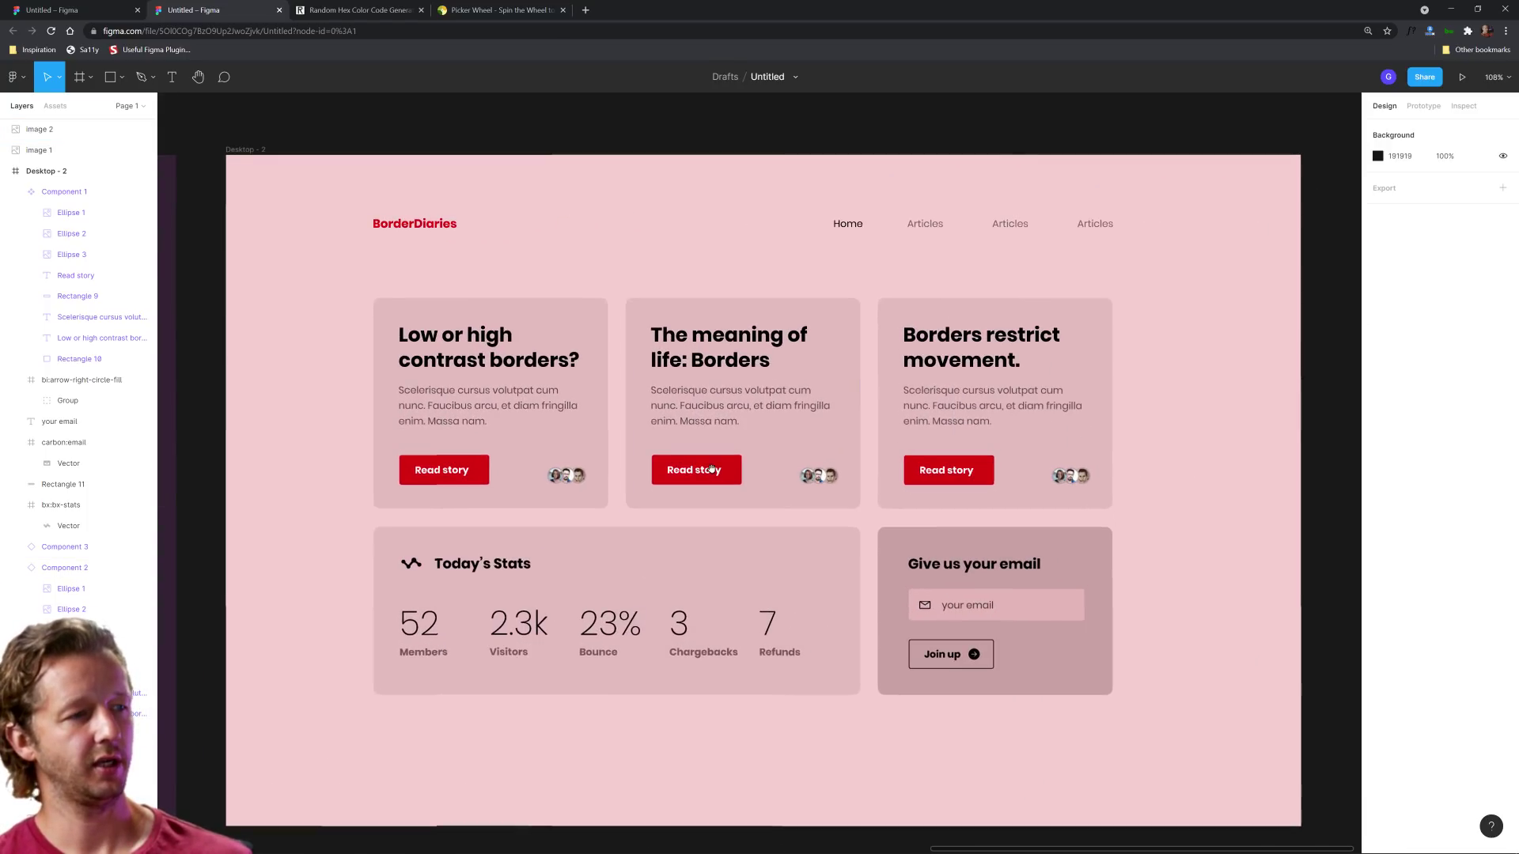
Darken the description text in the first story card to 403232
click(465, 372)
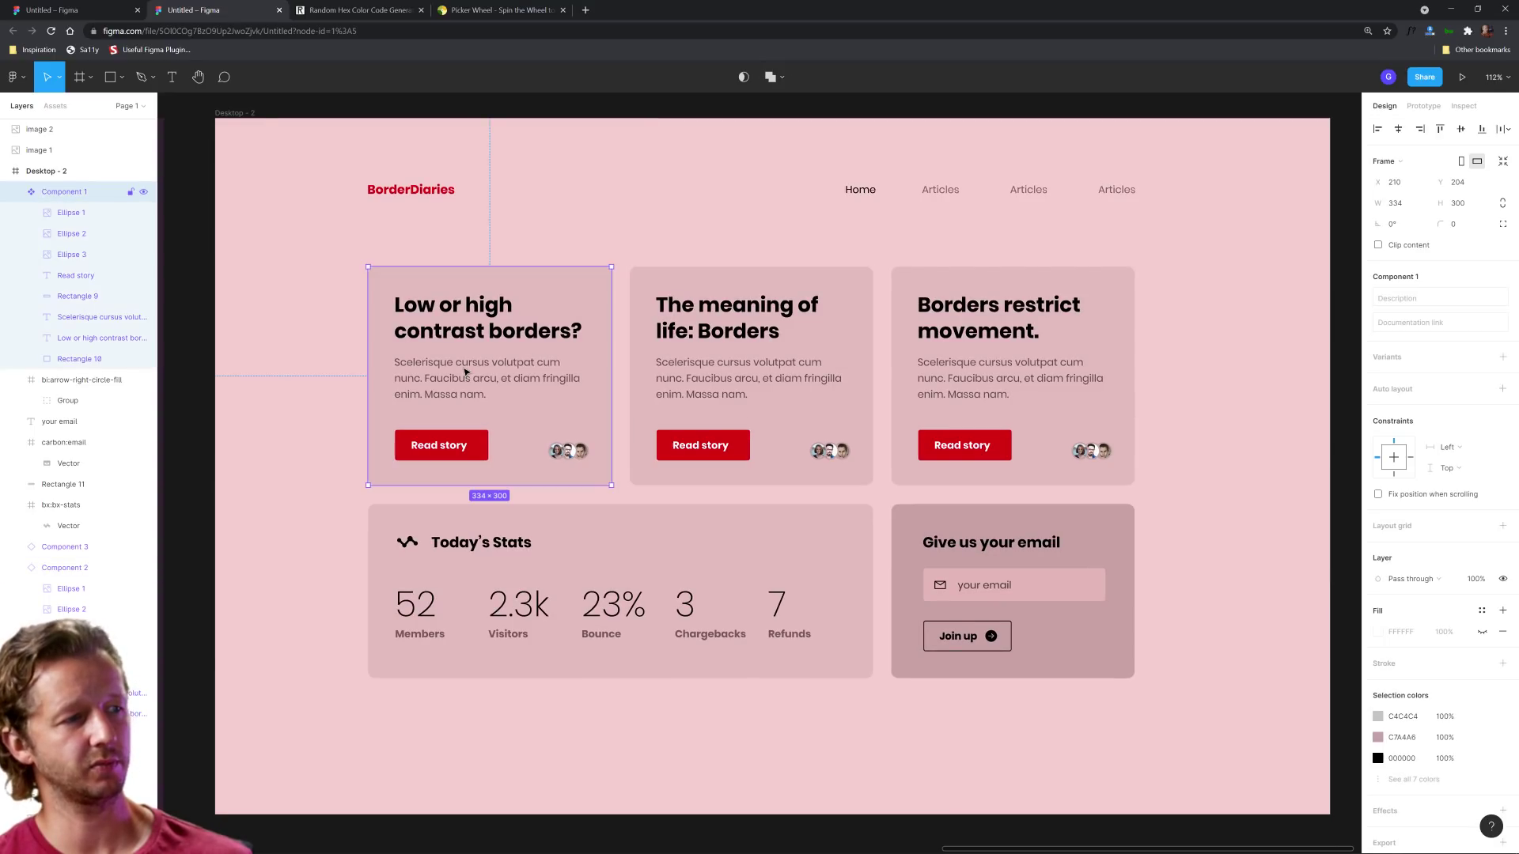
double_click(494, 391)
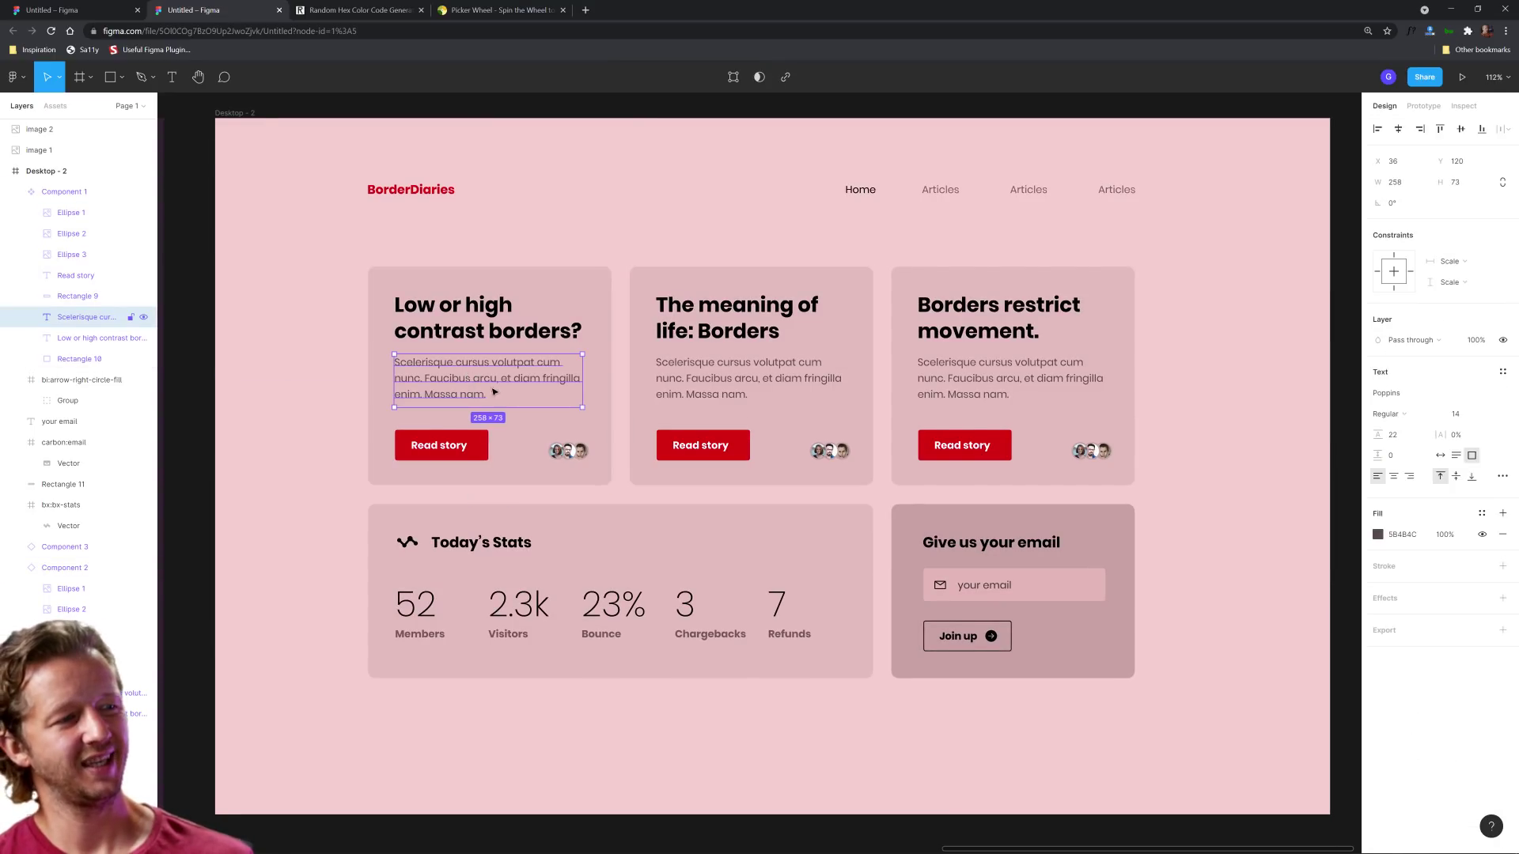
click(1379, 535)
click(1234, 632)
drag(1235, 640, 1236, 644)
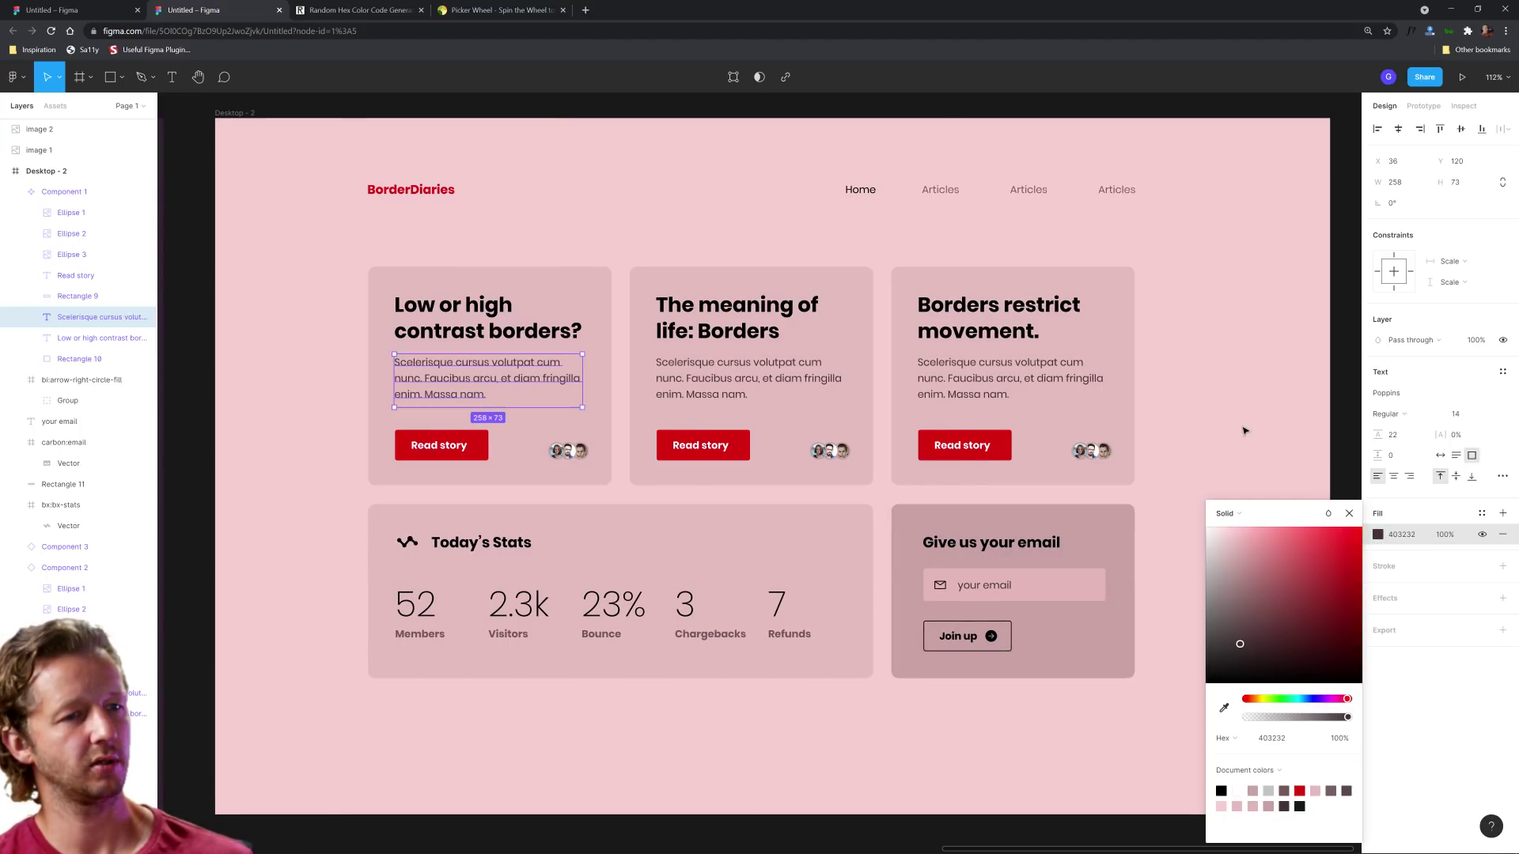
click(1295, 413)
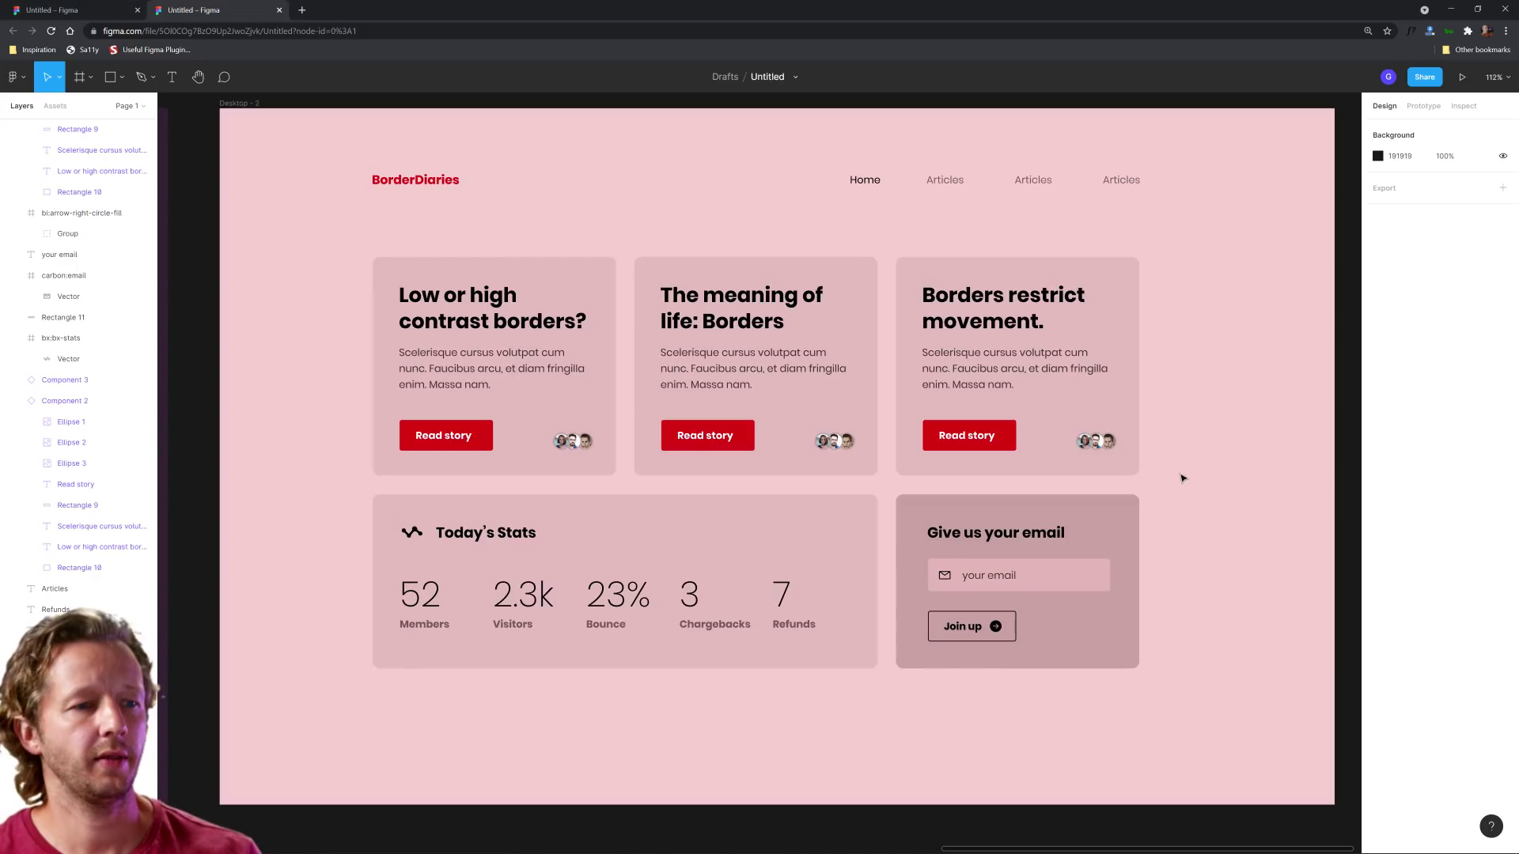
Review the finished pink dashboard alongside the grey and purple versions
scroll(1191, 393, down, 3)
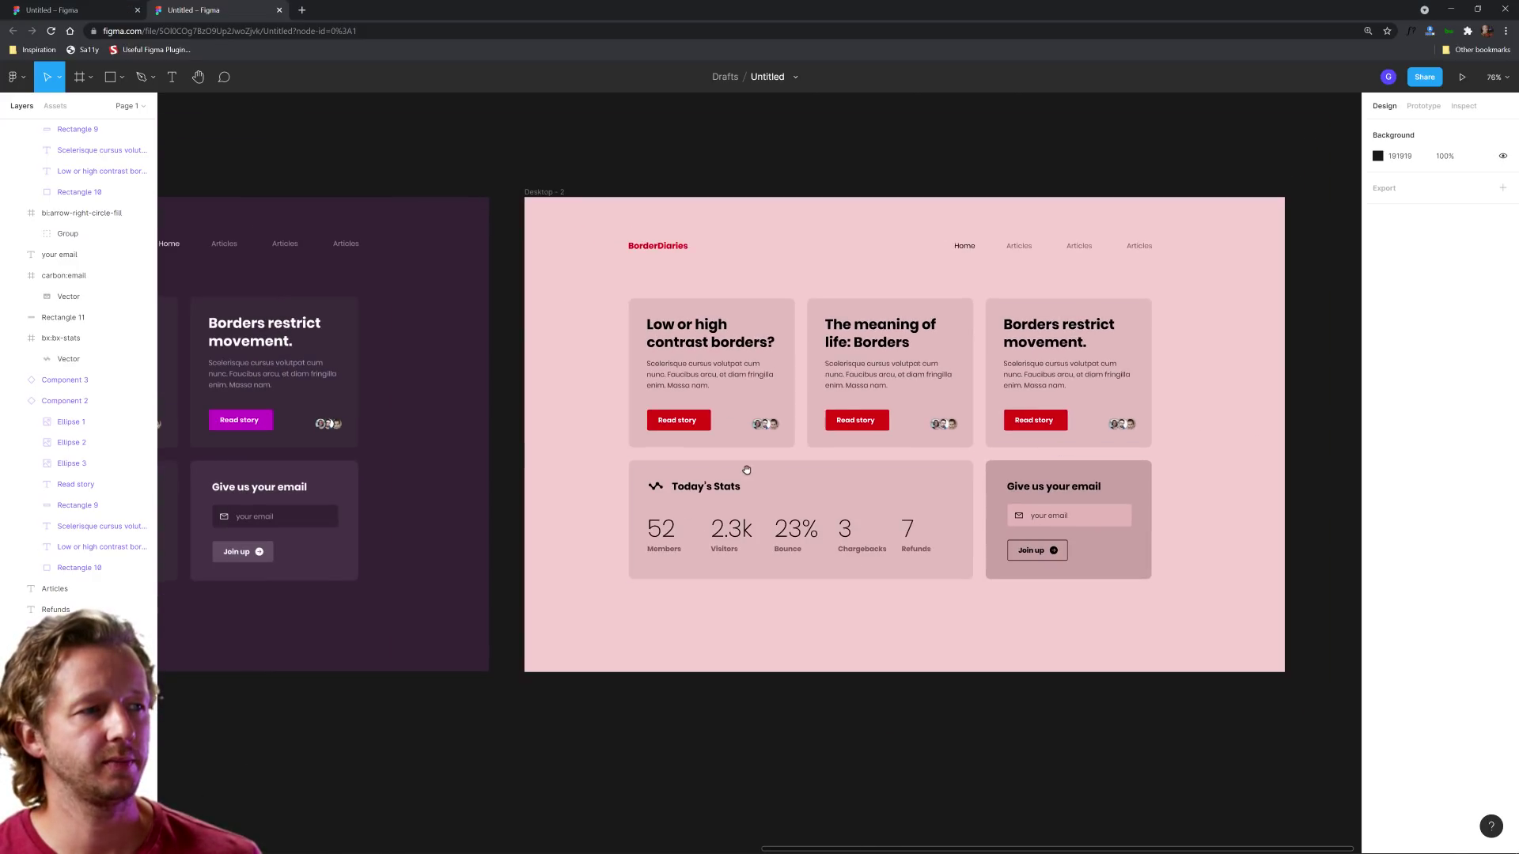
scroll(744, 469, down, 5)
scroll(707, 529, left, 5)
scroll(791, 506, up, 2)
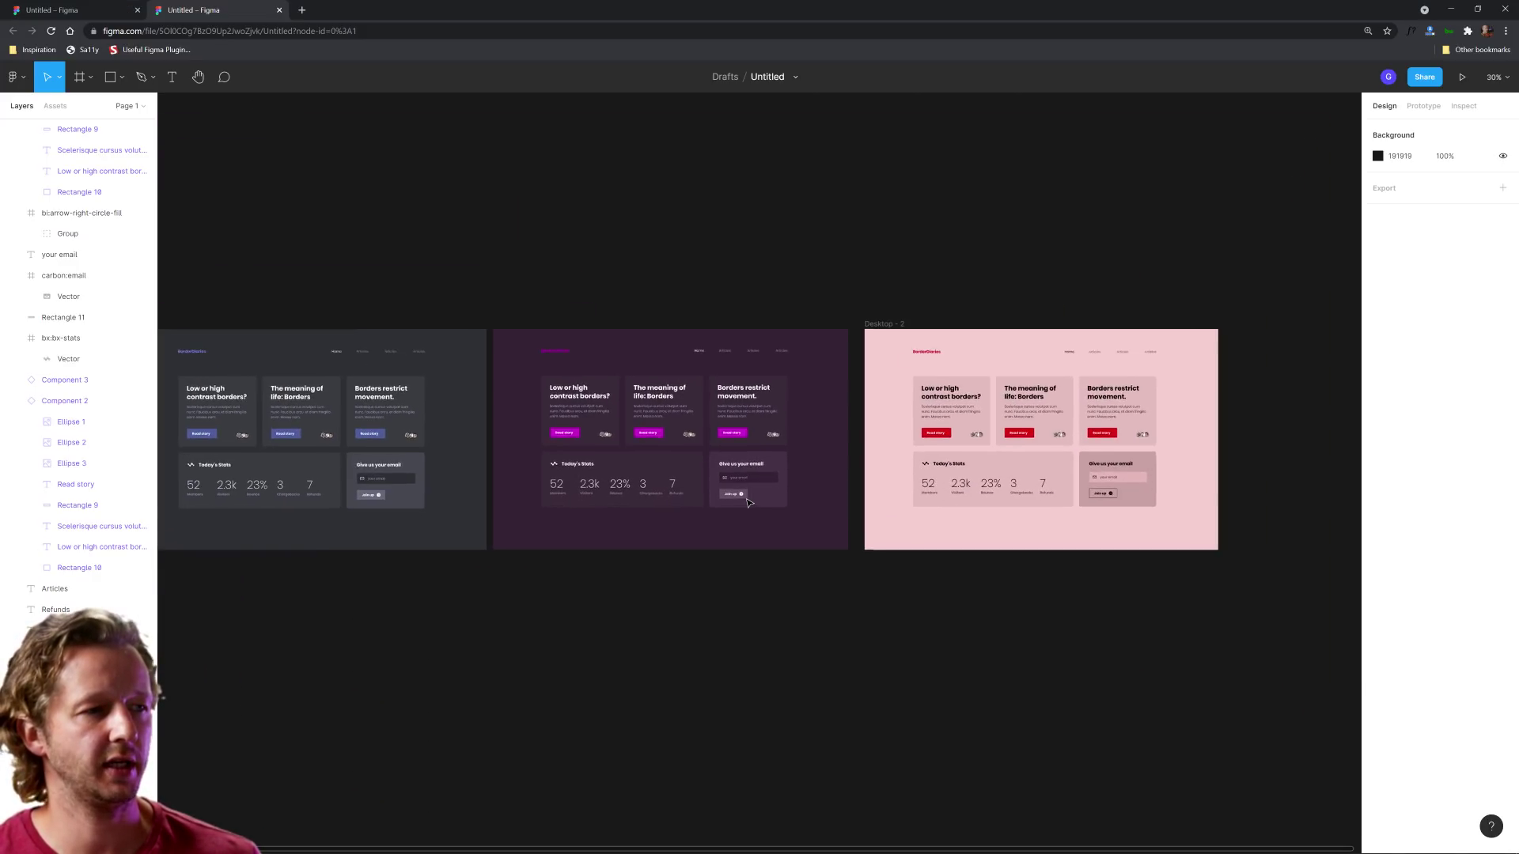
scroll(813, 491, left, 3)
scroll(812, 491, up, 1)
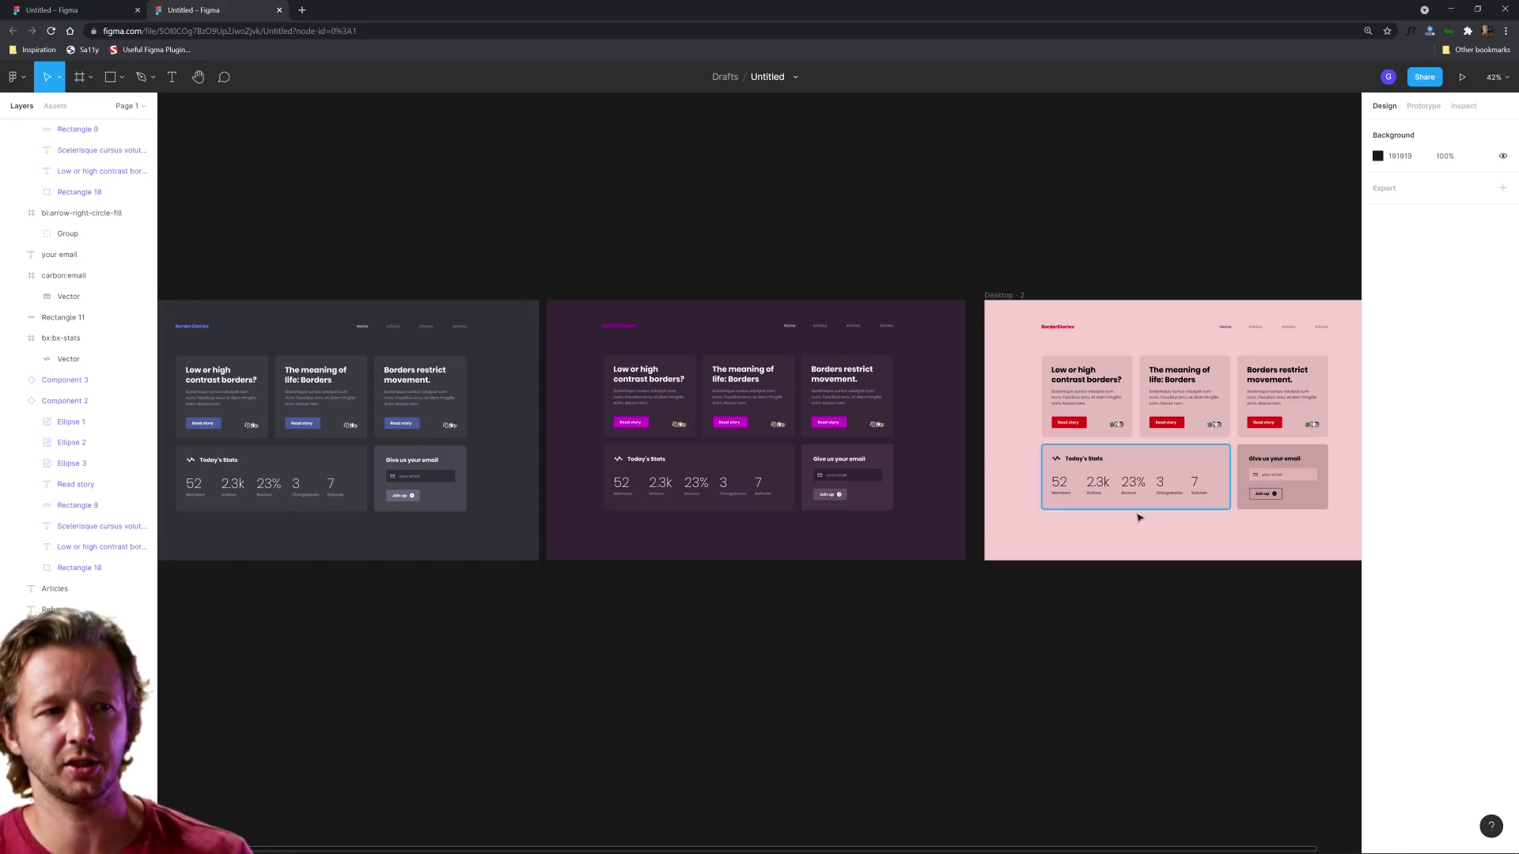
scroll(882, 530, up, 5)
scroll(882, 531, right, 1)
click(1123, 332)
click(1178, 323)
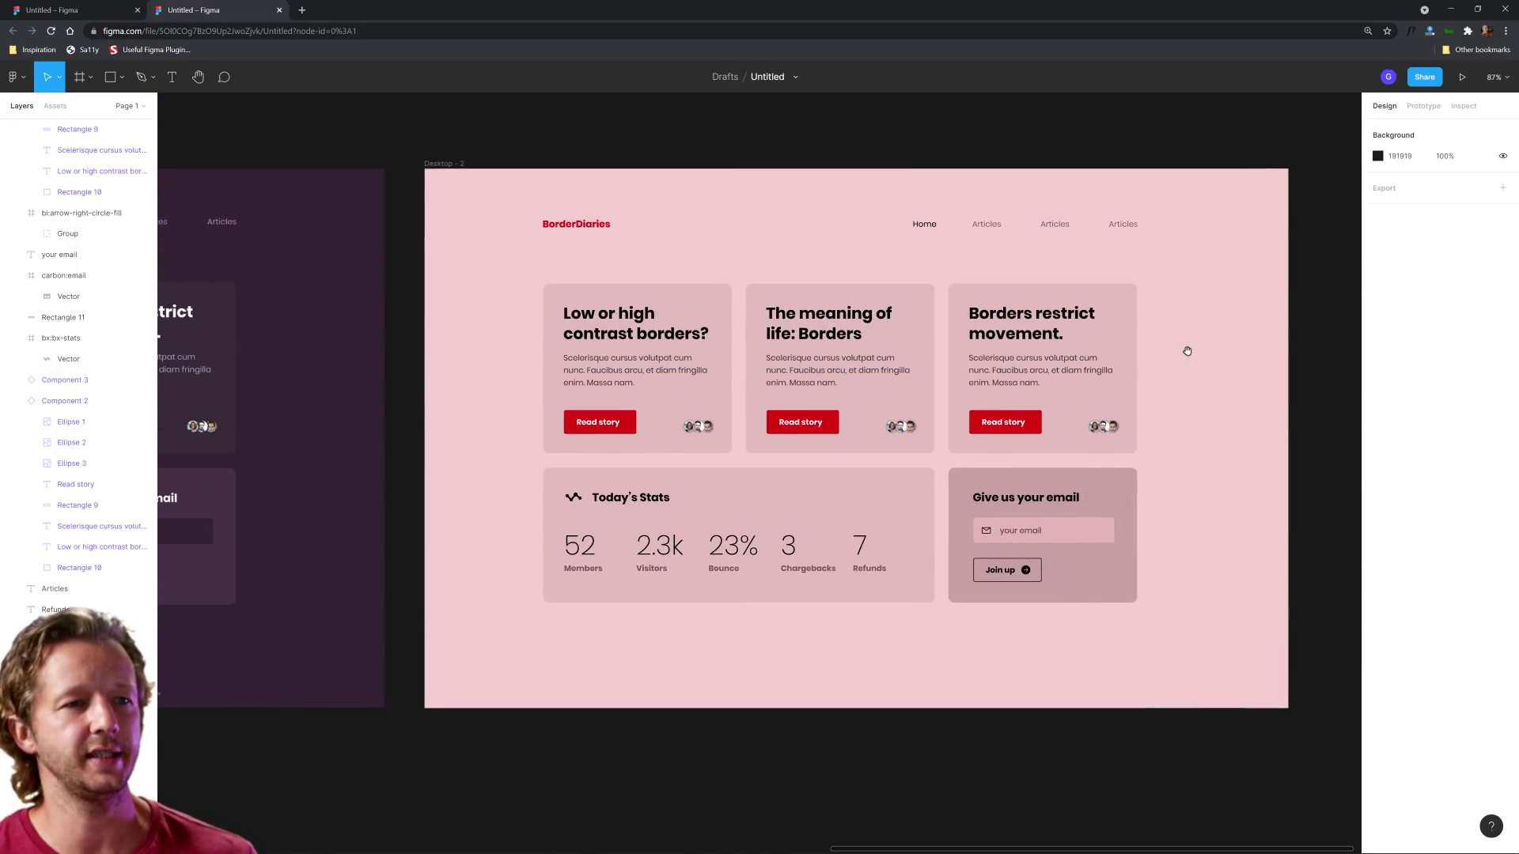
drag(1187, 351, 1148, 360)
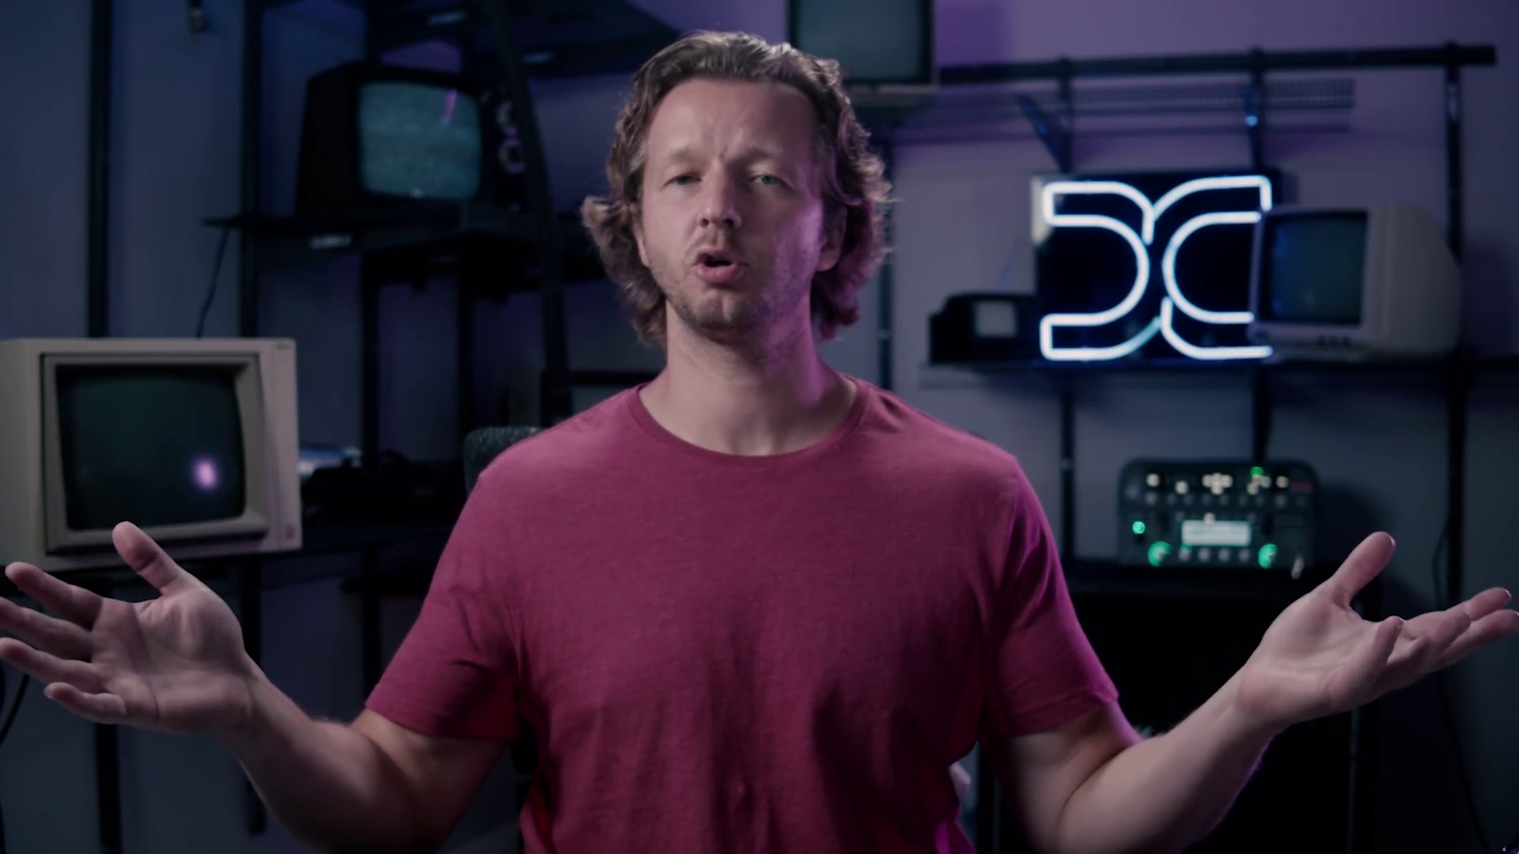